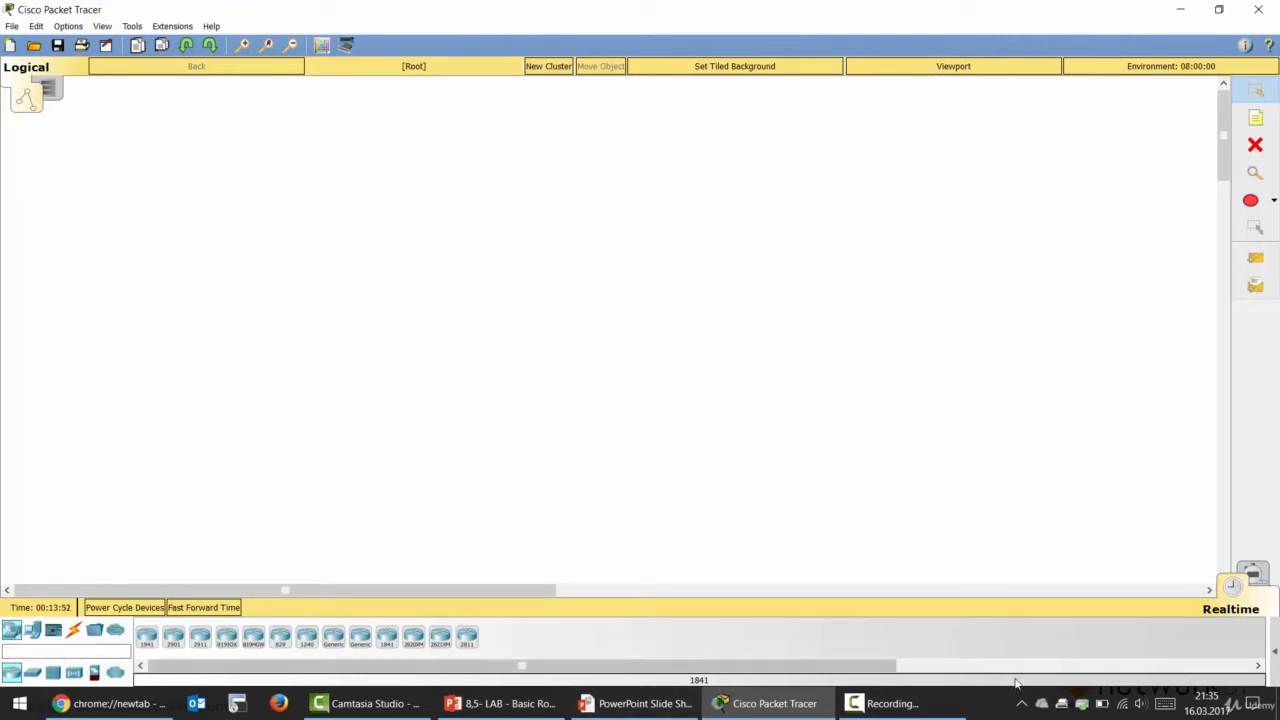
Step: Turn on automatic hiding of the taskbar in desktop mode in the Windows taskbar settings and minimize that window
right_click(1004, 706)
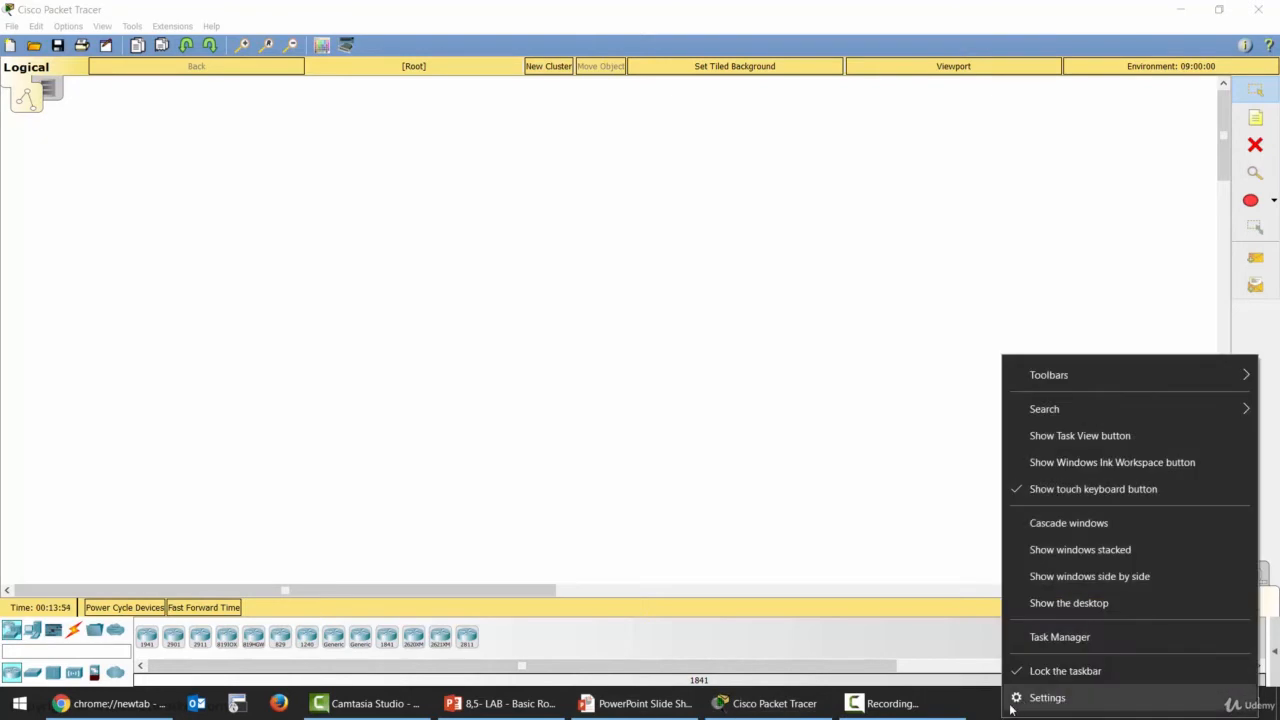
left_click(1045, 698)
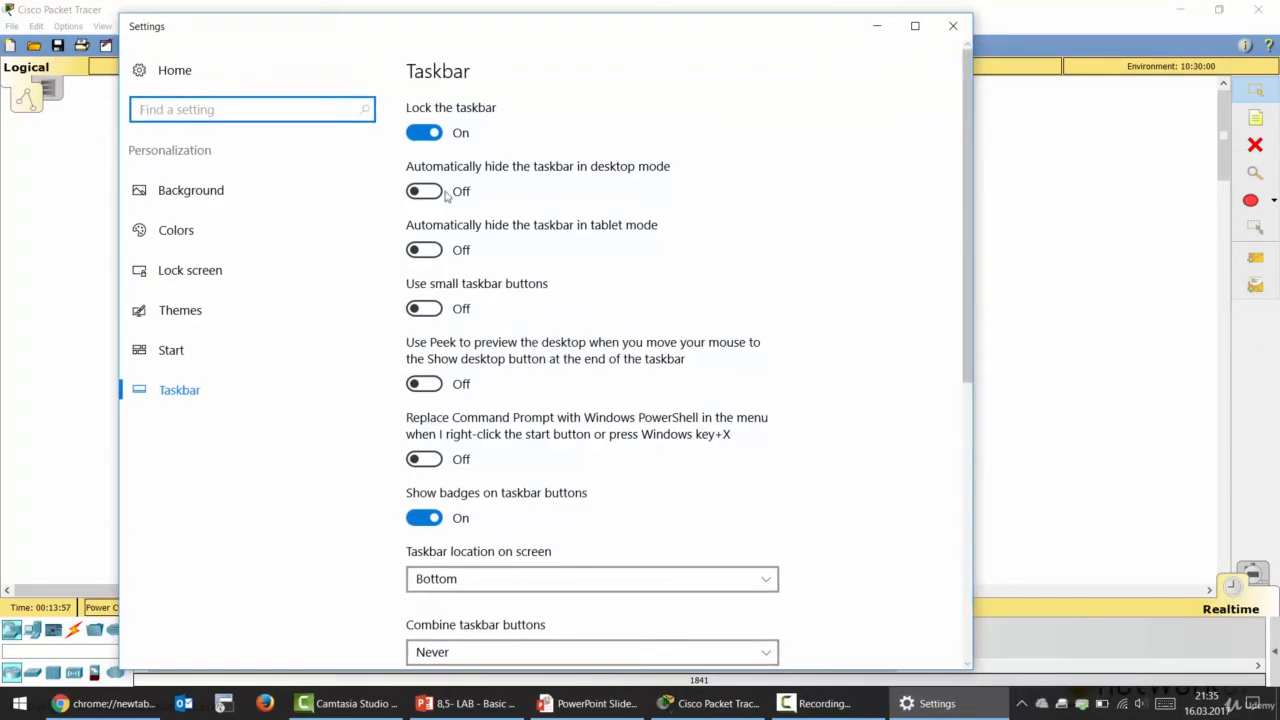
left_click(447, 194)
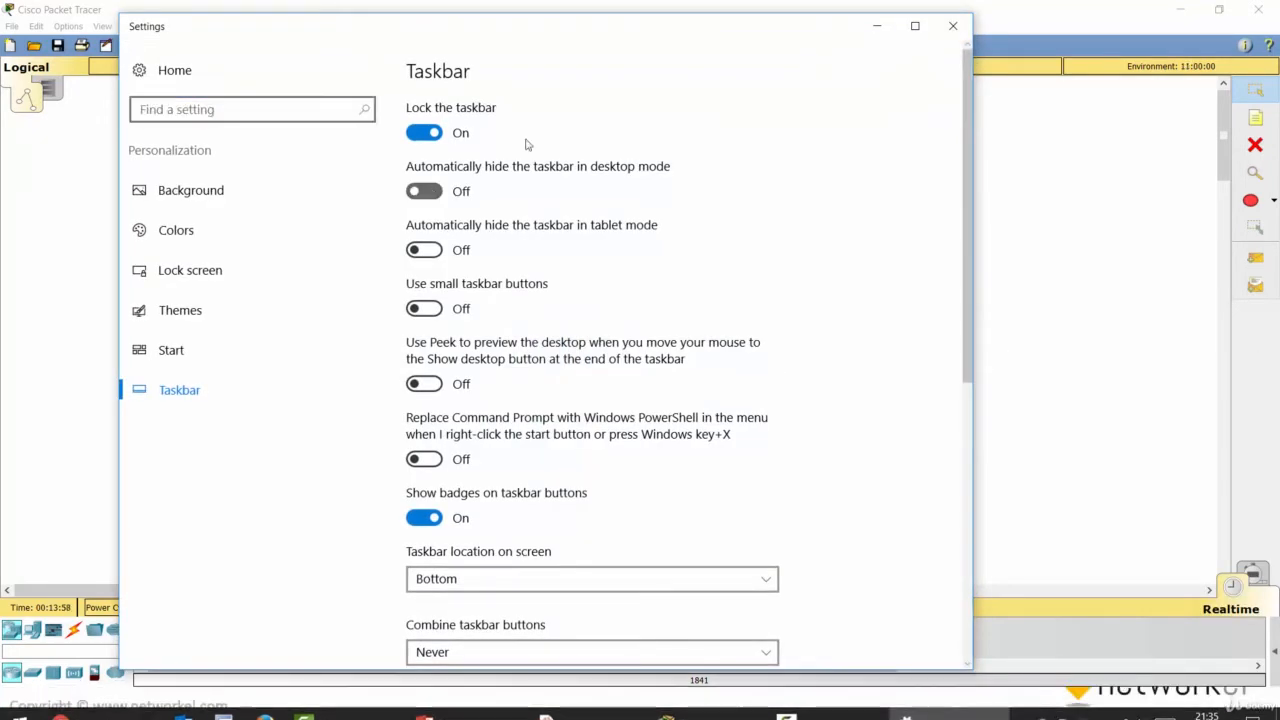
left_click(874, 30)
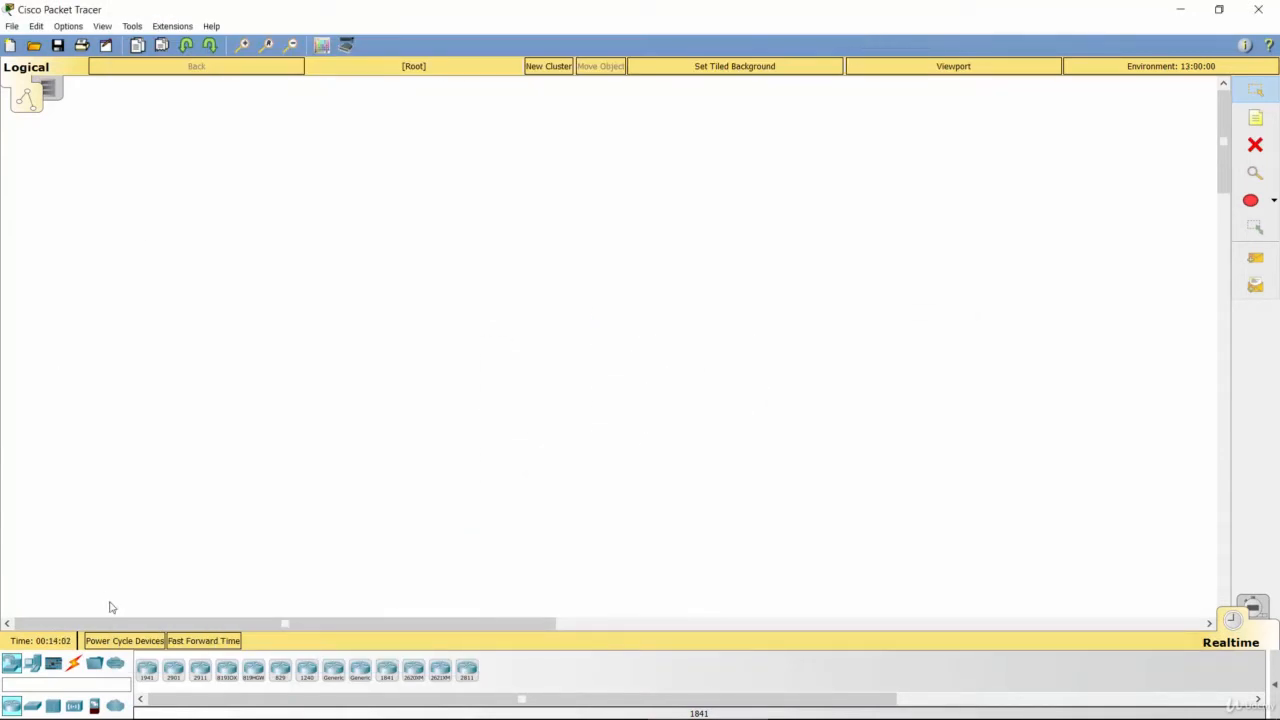
Step: Place two 2911 routers on the workspace and arrange them side by side in a level row
left_click(200, 670)
left_click(313, 336)
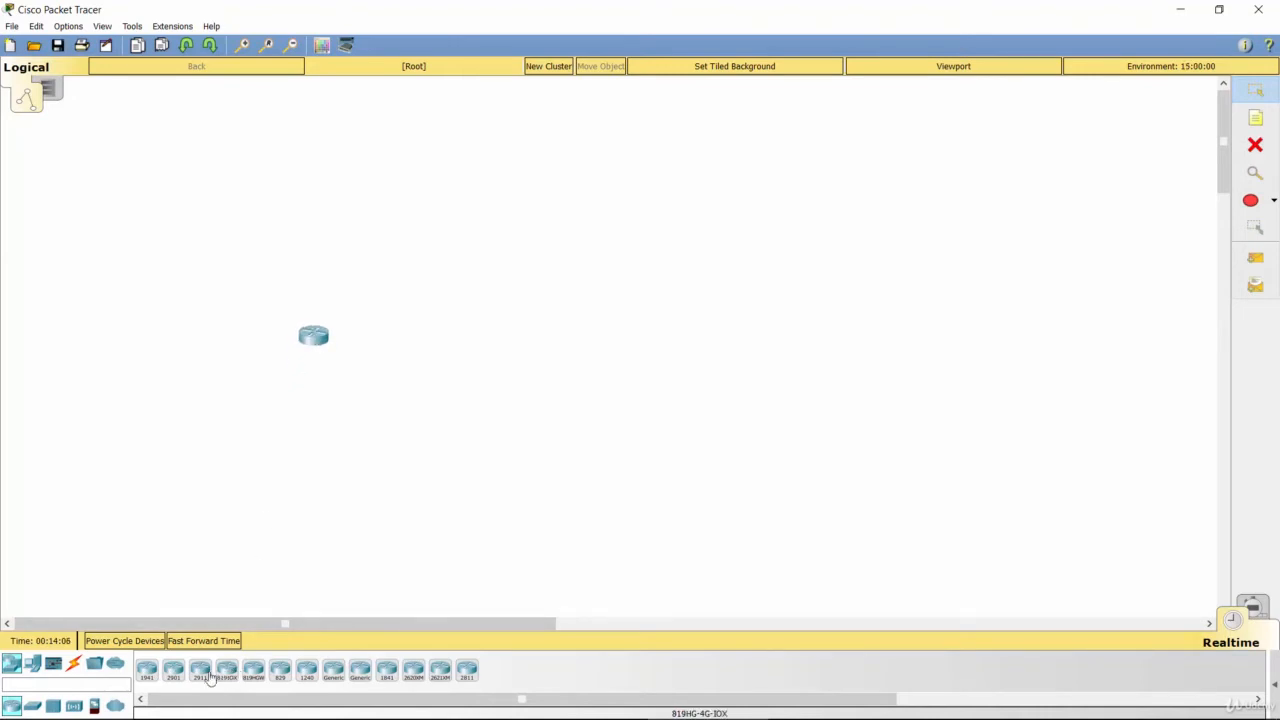
left_click_drag(201, 672, 558, 360)
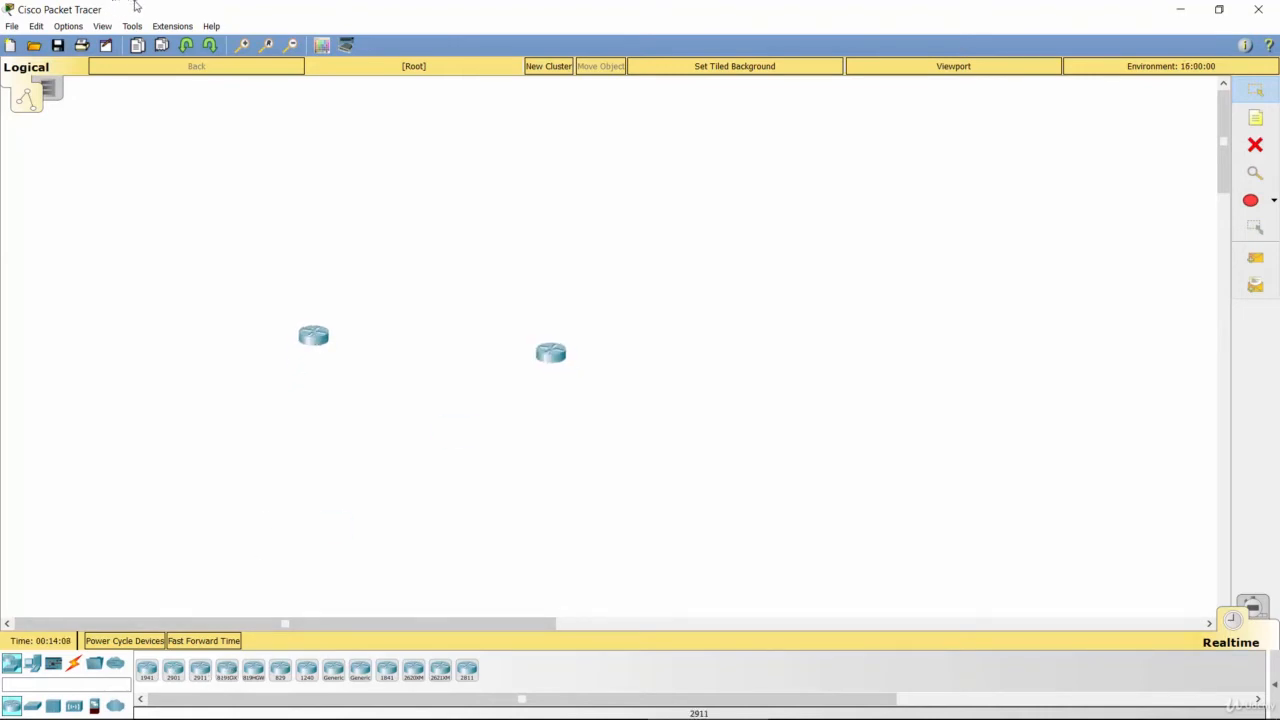
left_click(243, 46)
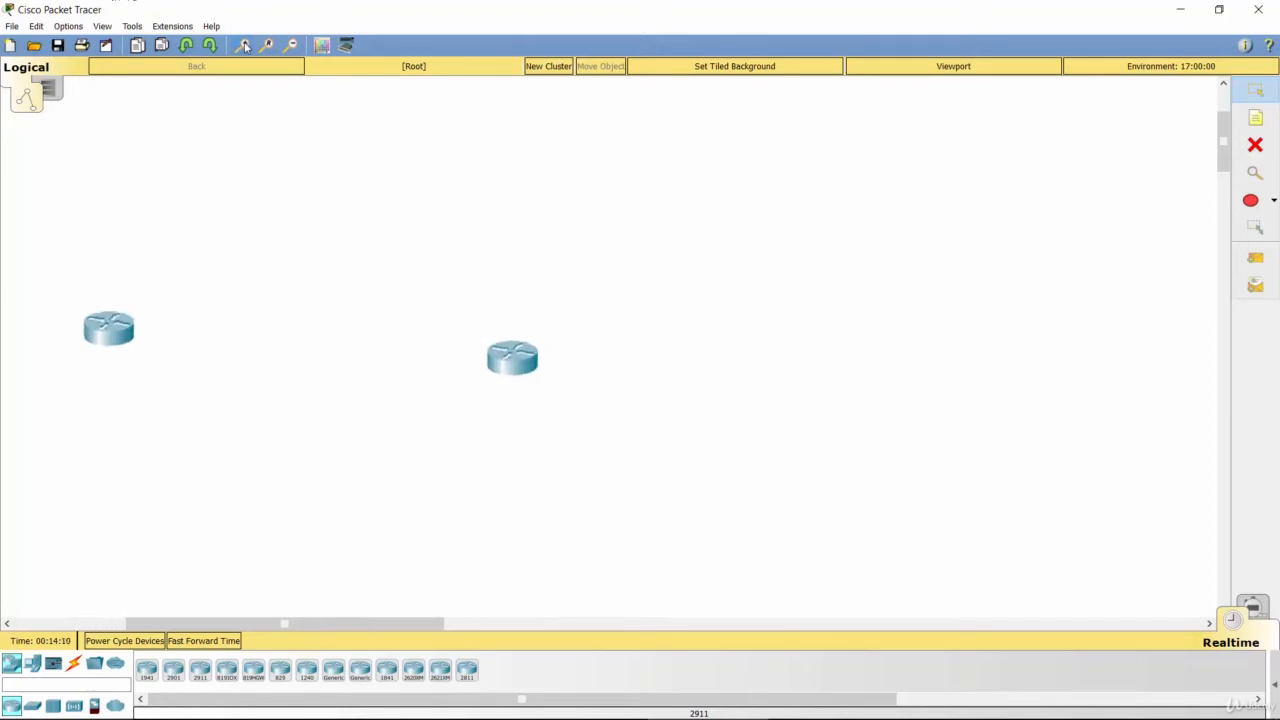
left_click_drag(512, 368, 682, 293)
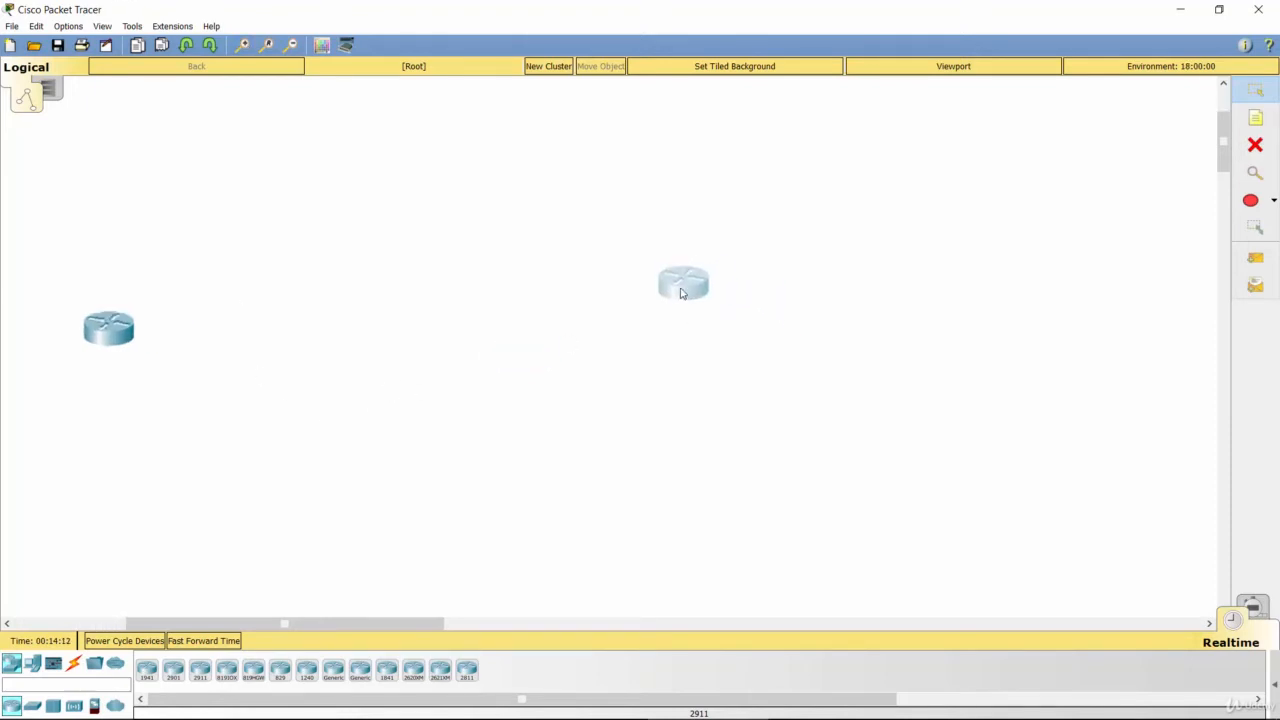
left_click_drag(118, 315, 384, 290)
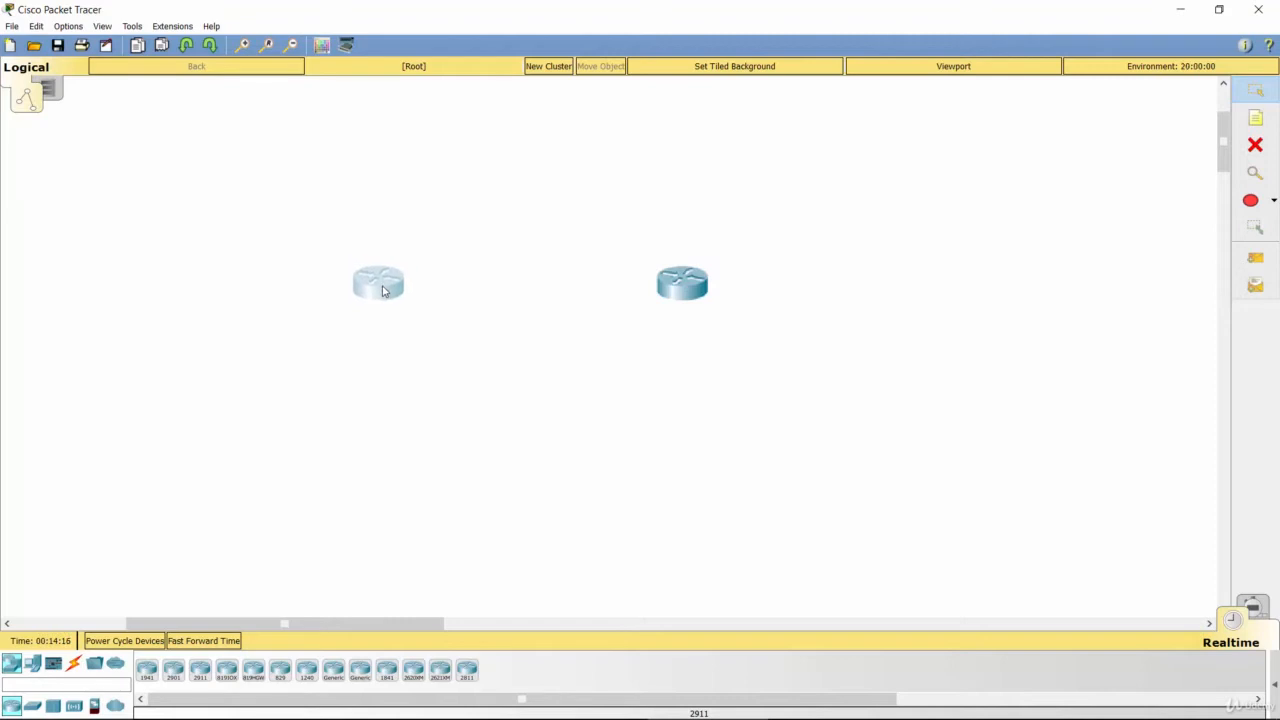
left_click(377, 335)
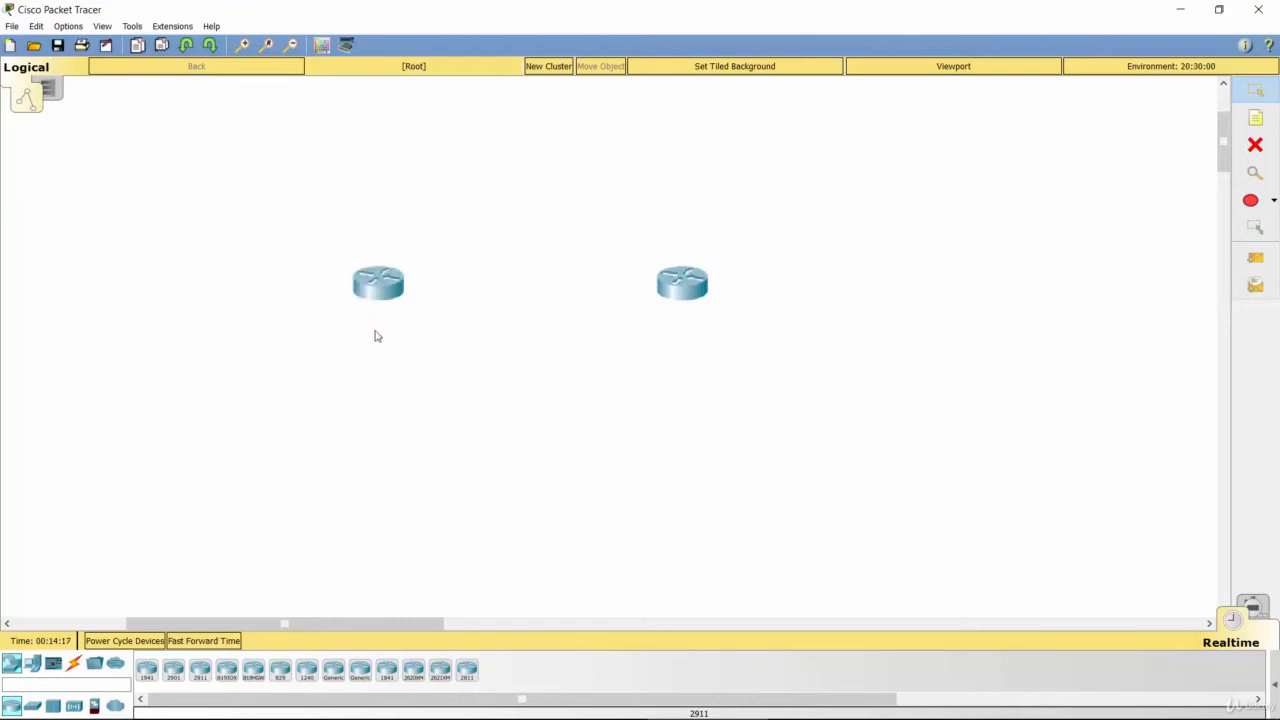
Step: Connect the two routers with a copper cross-over cable between their GigabitEthernet0/0 ports
left_click(74, 665)
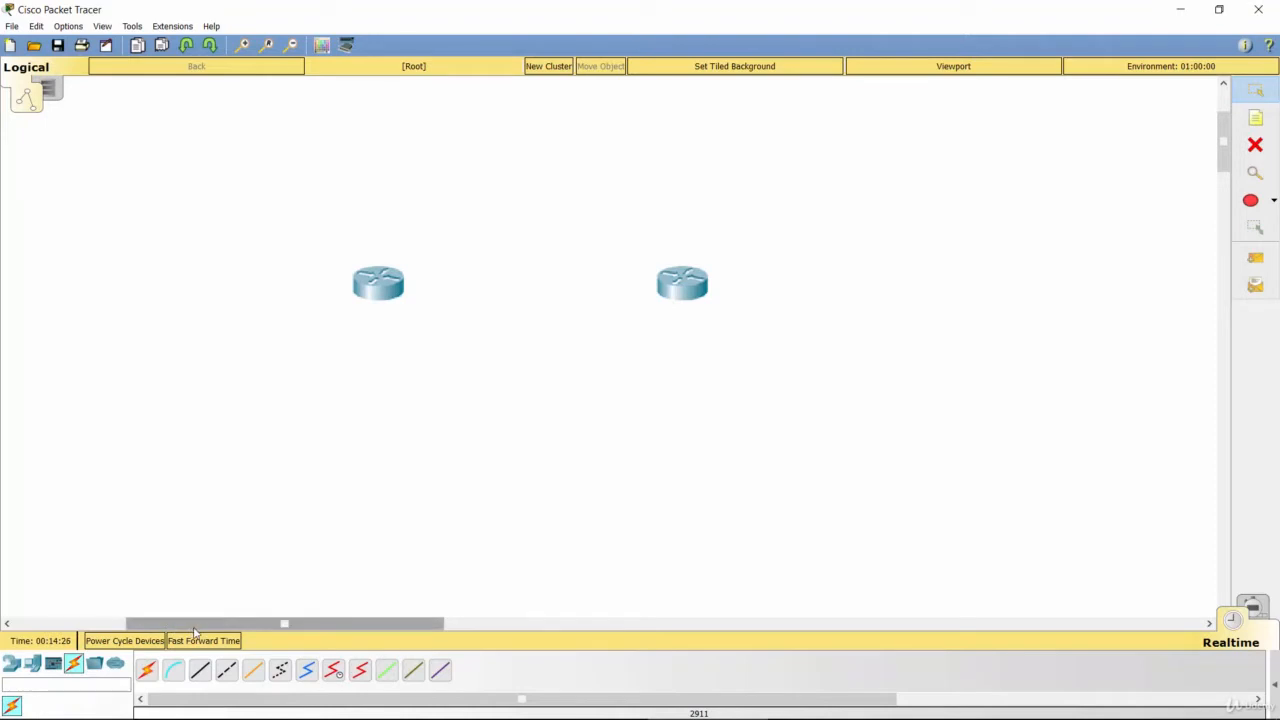
left_click(222, 678)
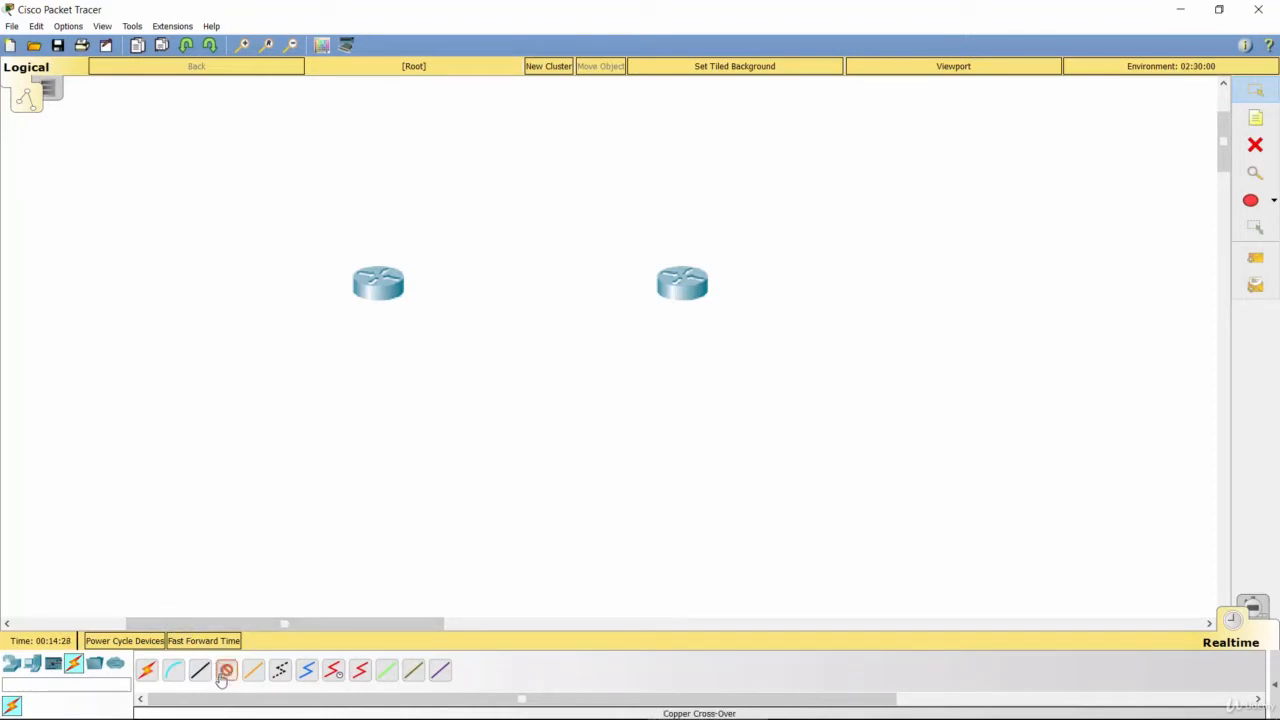
left_click(393, 286)
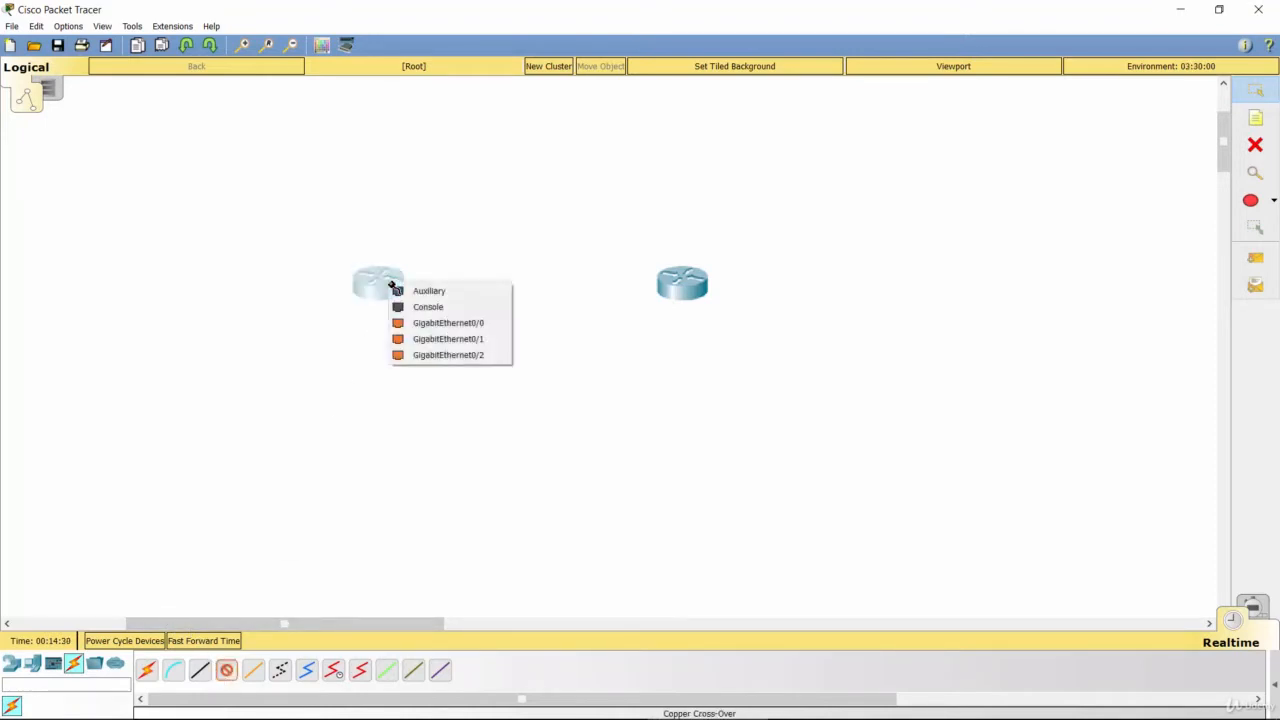
left_click(448, 323)
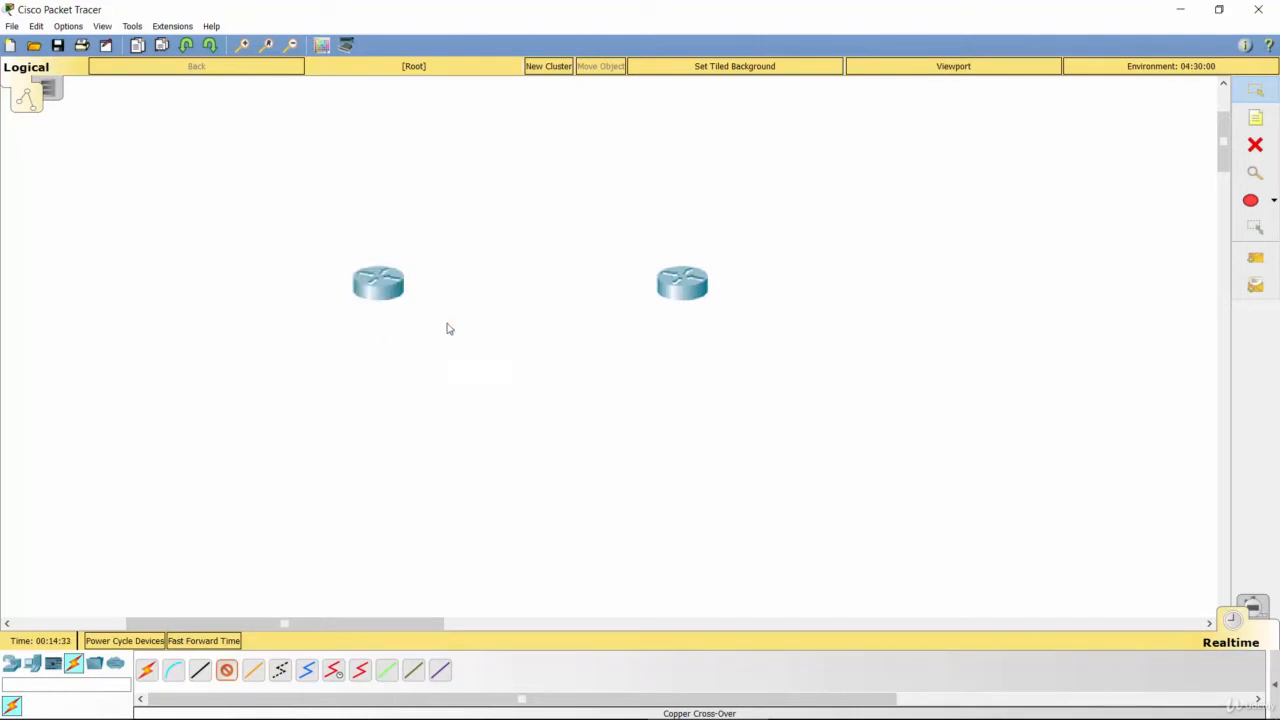
left_click(672, 286)
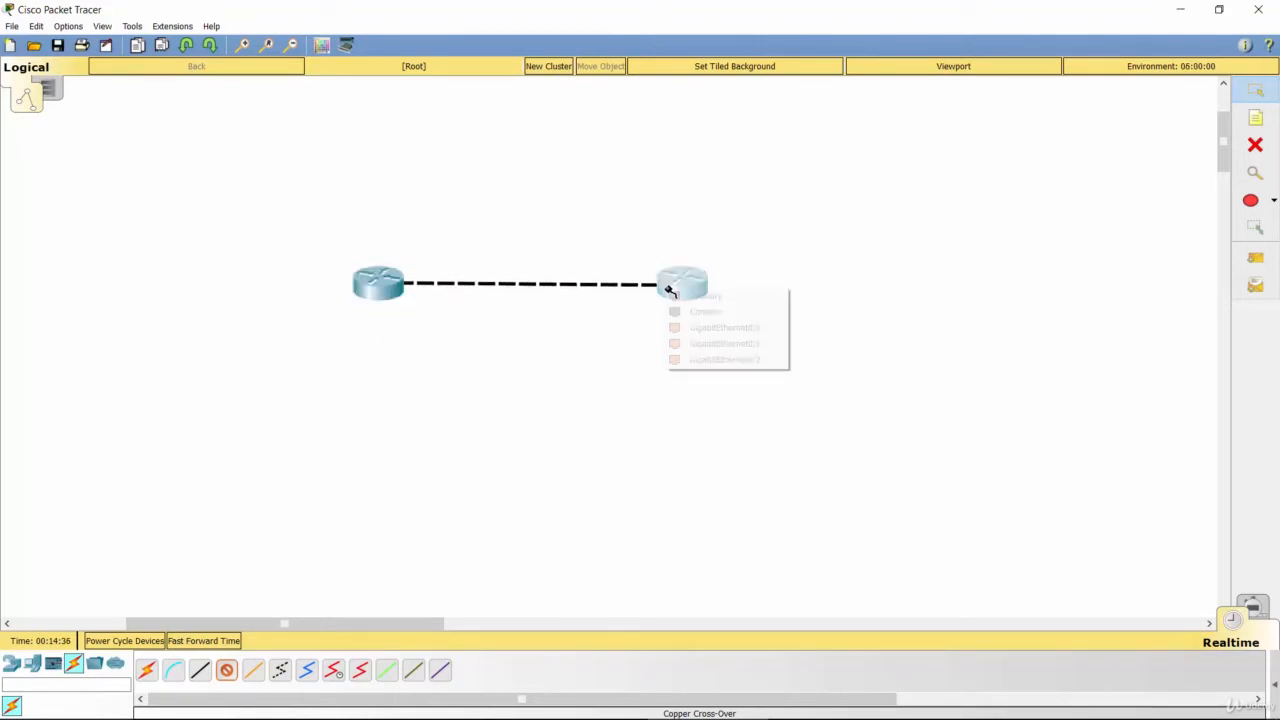
left_click(688, 328)
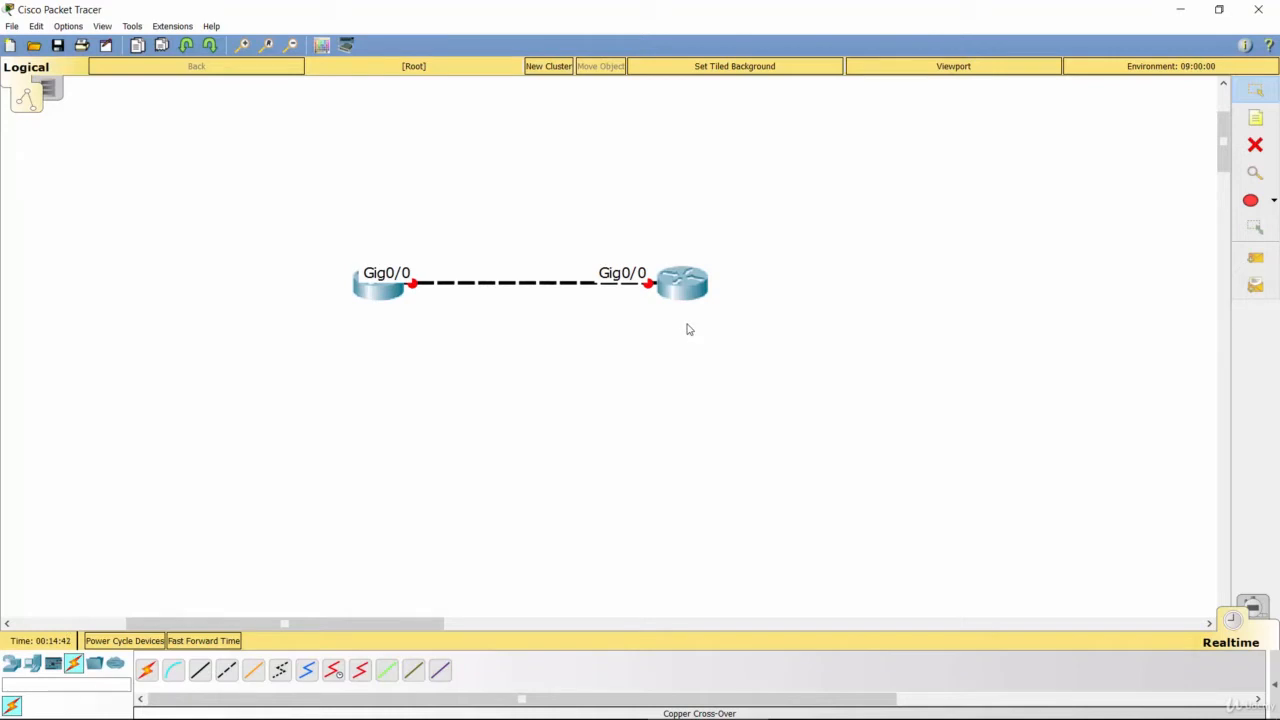
Step: Switch to the PowerPoint slide show to read the router lab tasks, and return to Cisco Packet Tracer
key("alt+Tab")
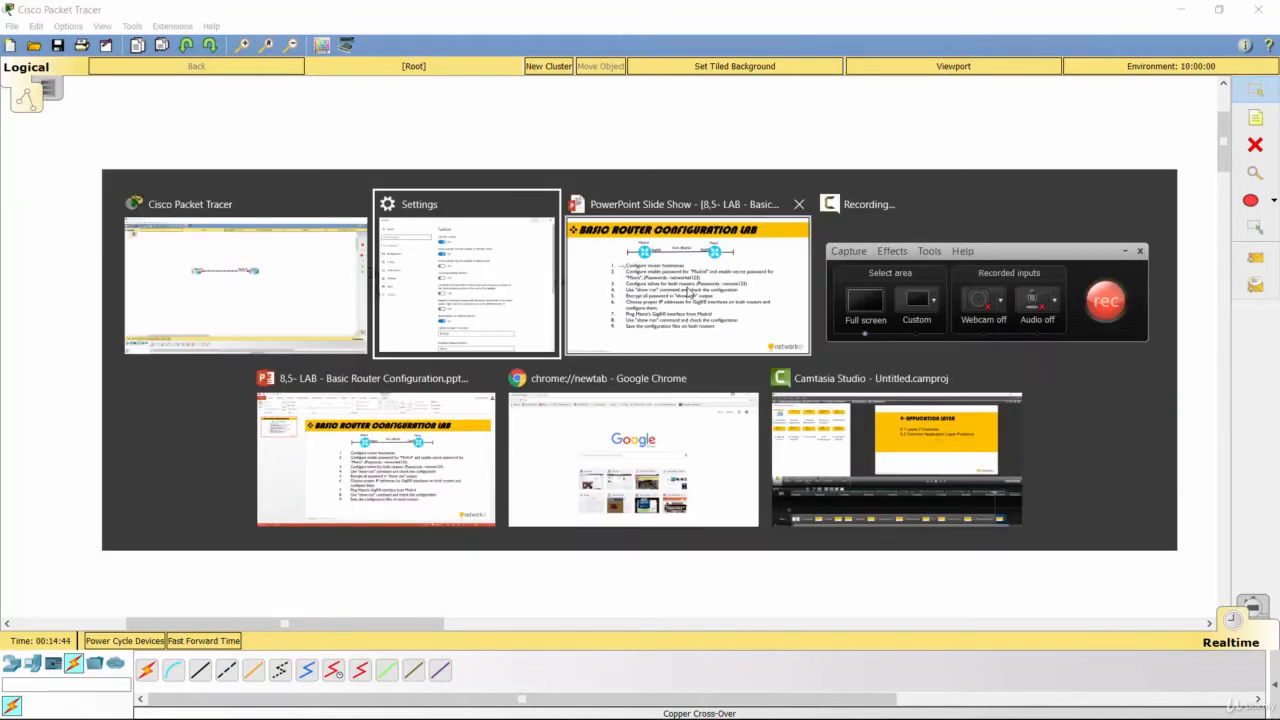
left_click(689, 289)
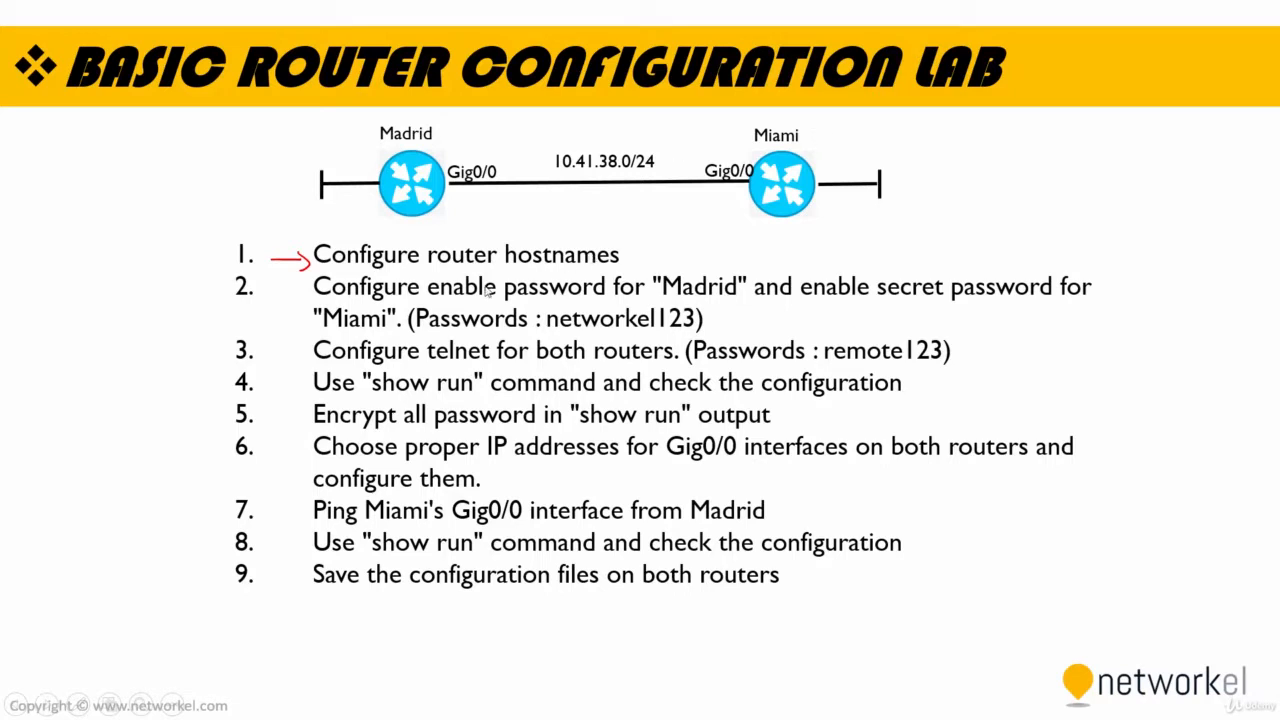
key("alt+Tab")
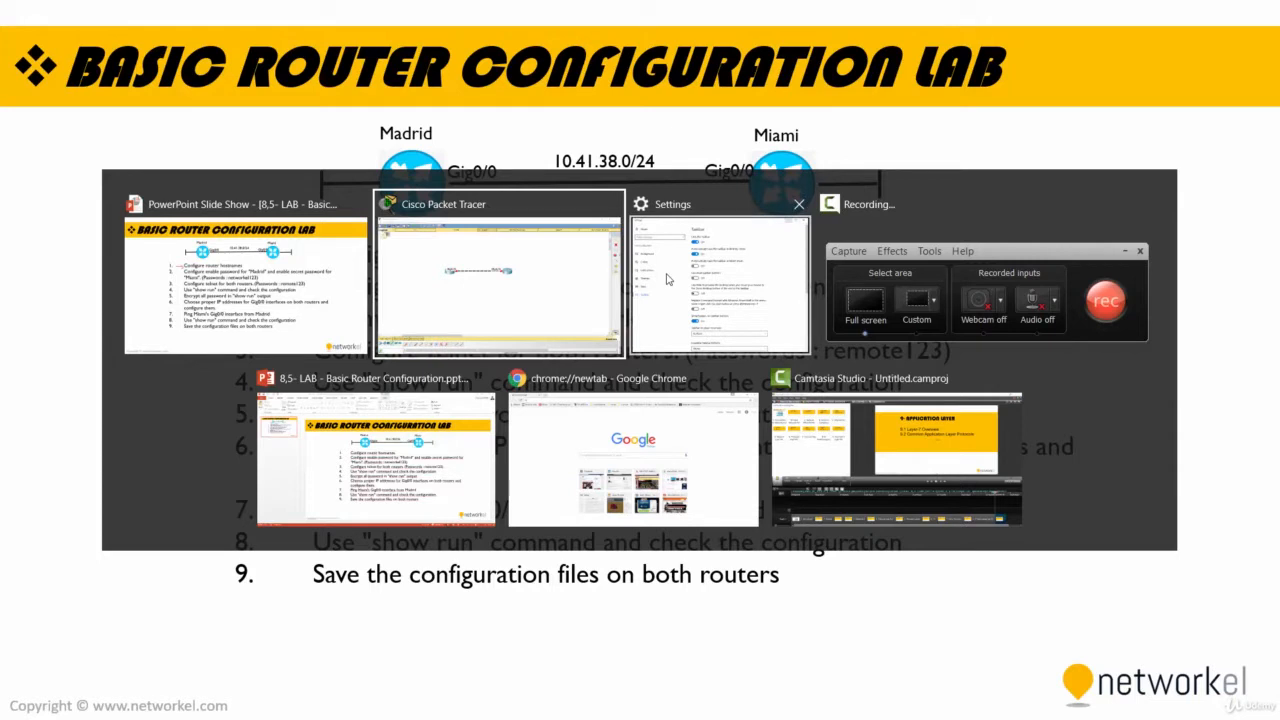
left_click(523, 257)
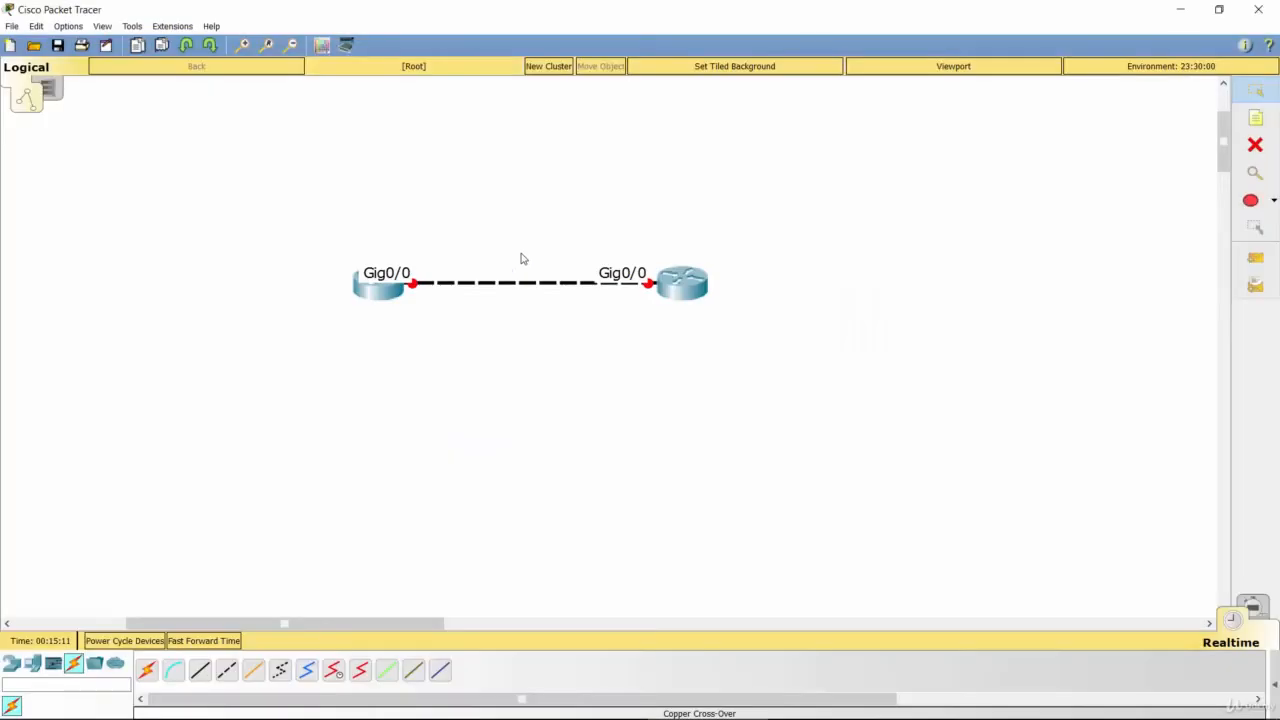
Step: Open the left router in a maximized window and show its command line interface
left_click(382, 298)
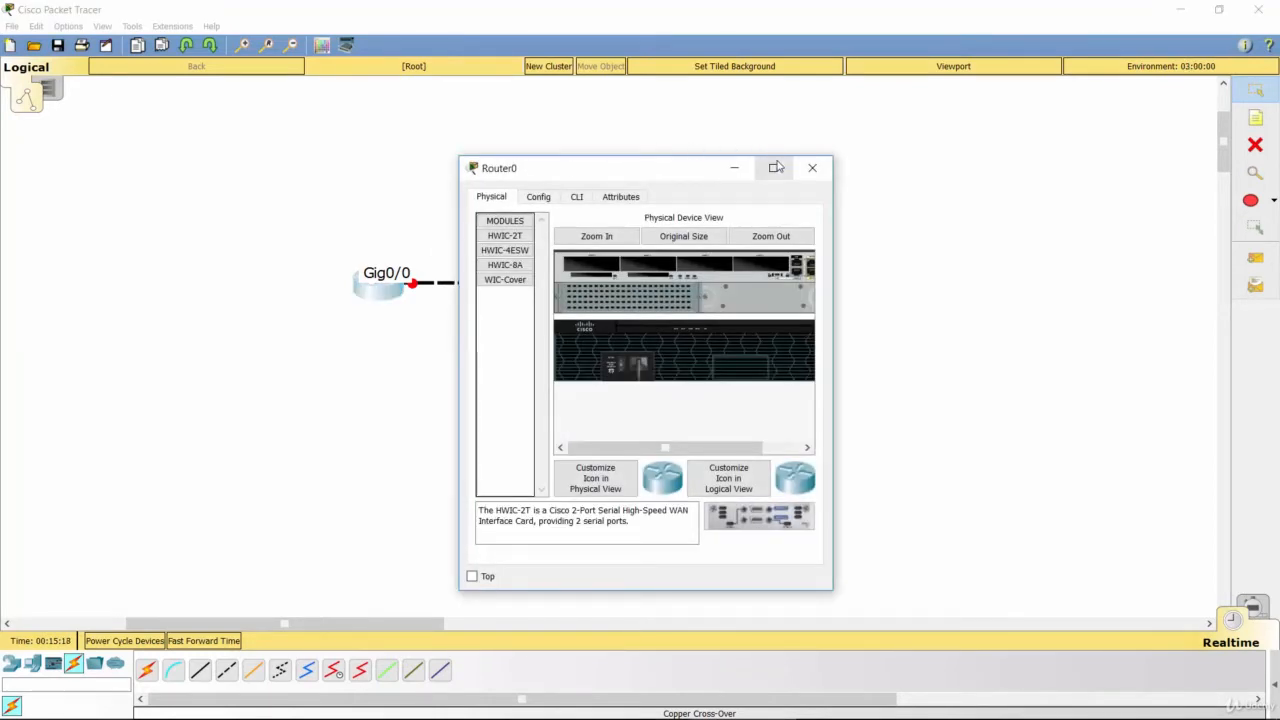
left_click(776, 167)
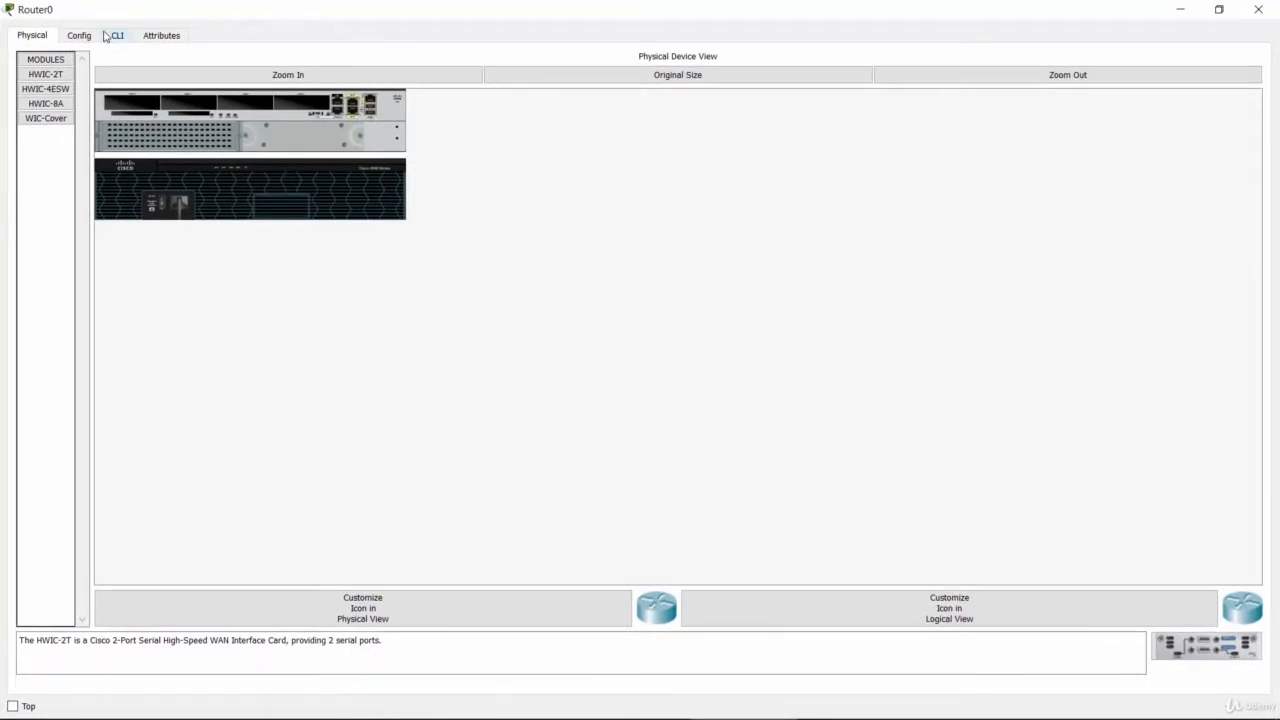
left_click(106, 37)
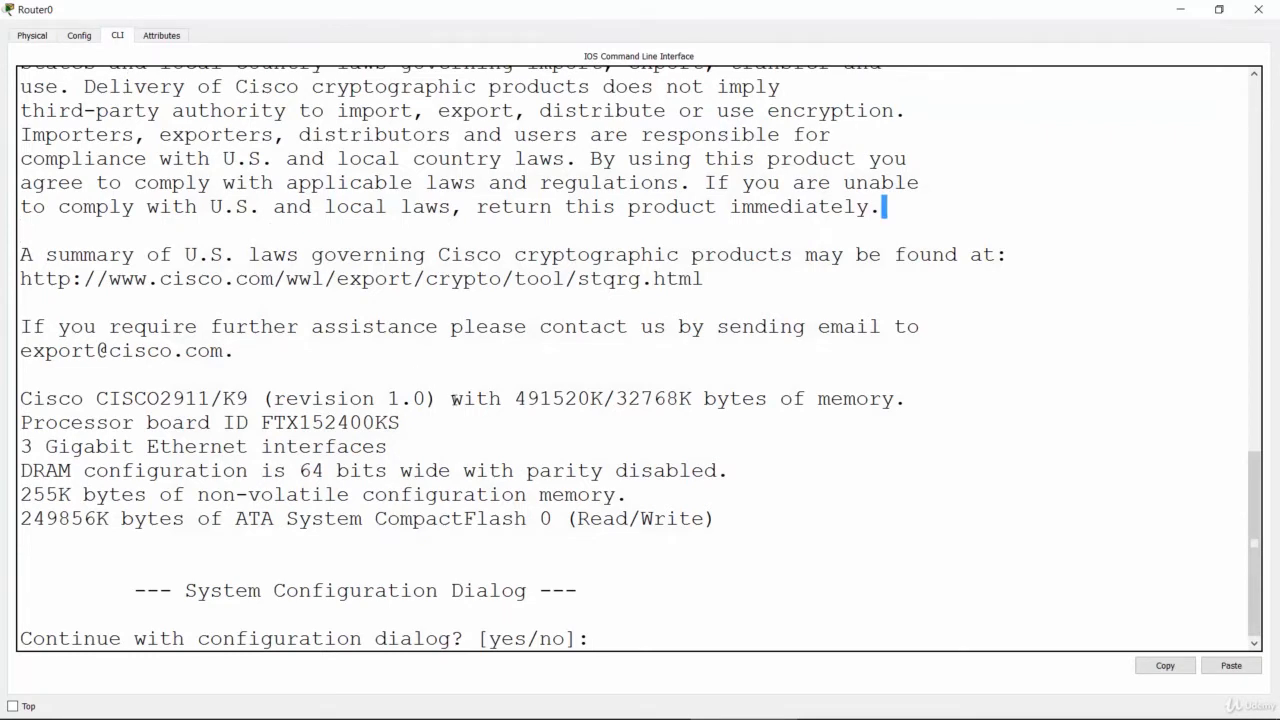
Step: Decline the router's initial configuration dialog with "no" and bring up the user-mode prompt
left_click(596, 626)
key("Return")
key("Return")
key("Return")
key("Return")
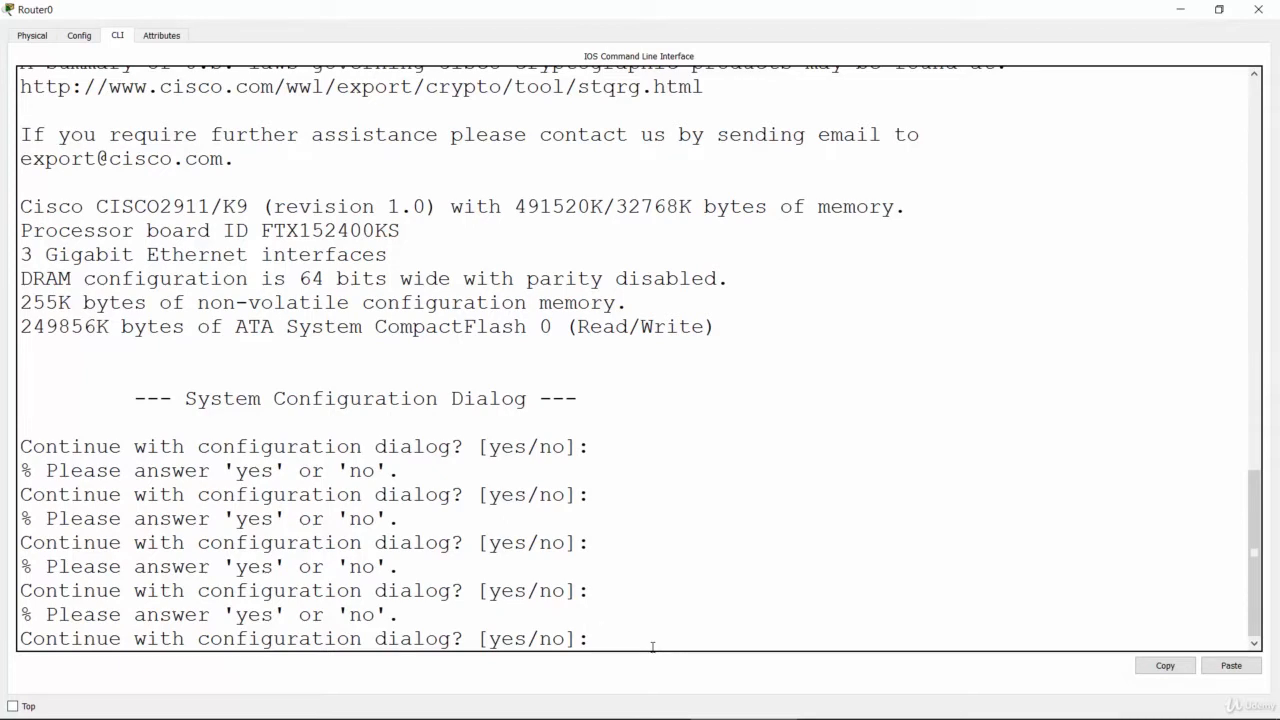
type("no")
key("Return")
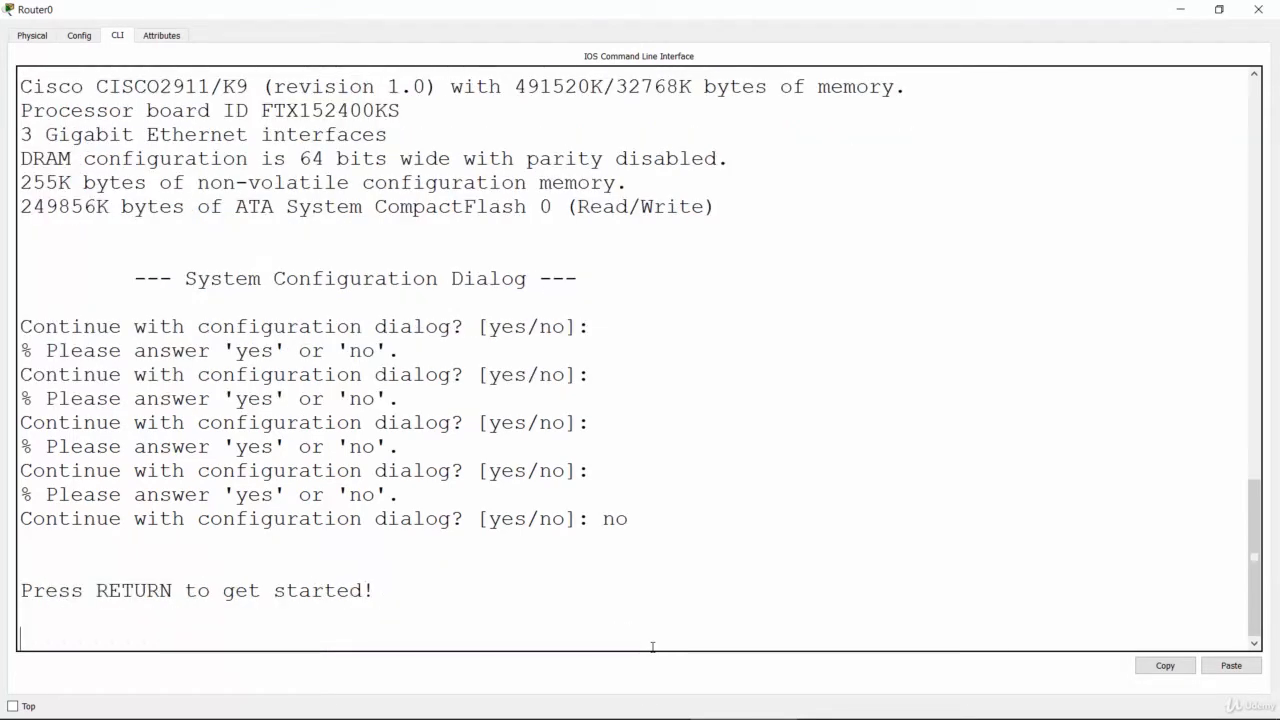
key("Return")
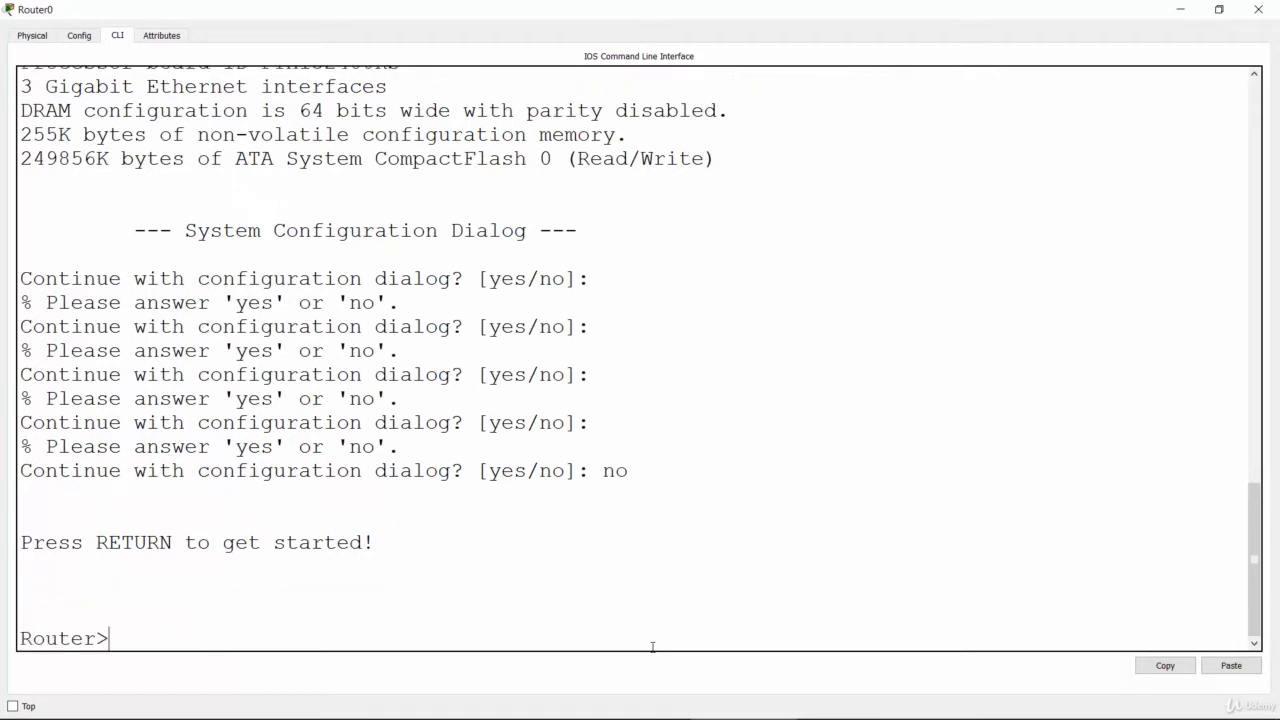
key("Return")
key("Return")
key("Return")
key("Return")
key("Return")
key("Return")
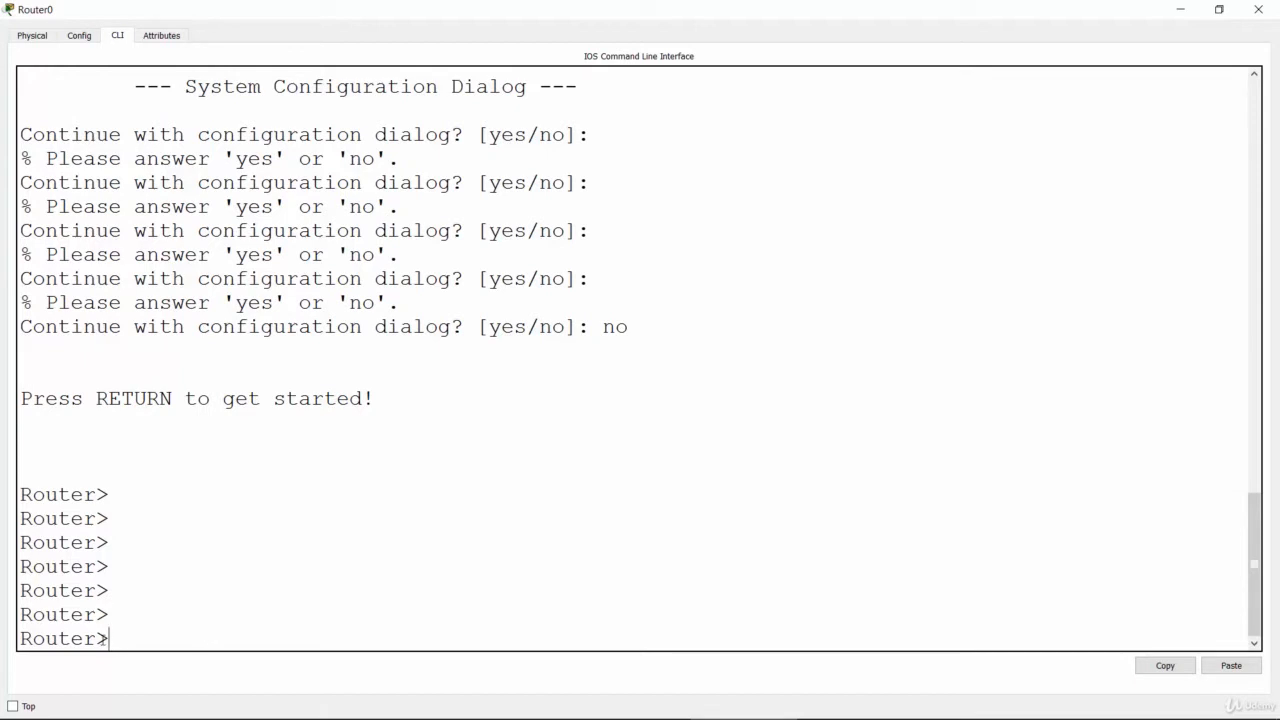
Step: Enter privileged EXEC mode on the router with the enable command
left_click_drag(97, 638, 110, 638)
type("enable")
key("Return")
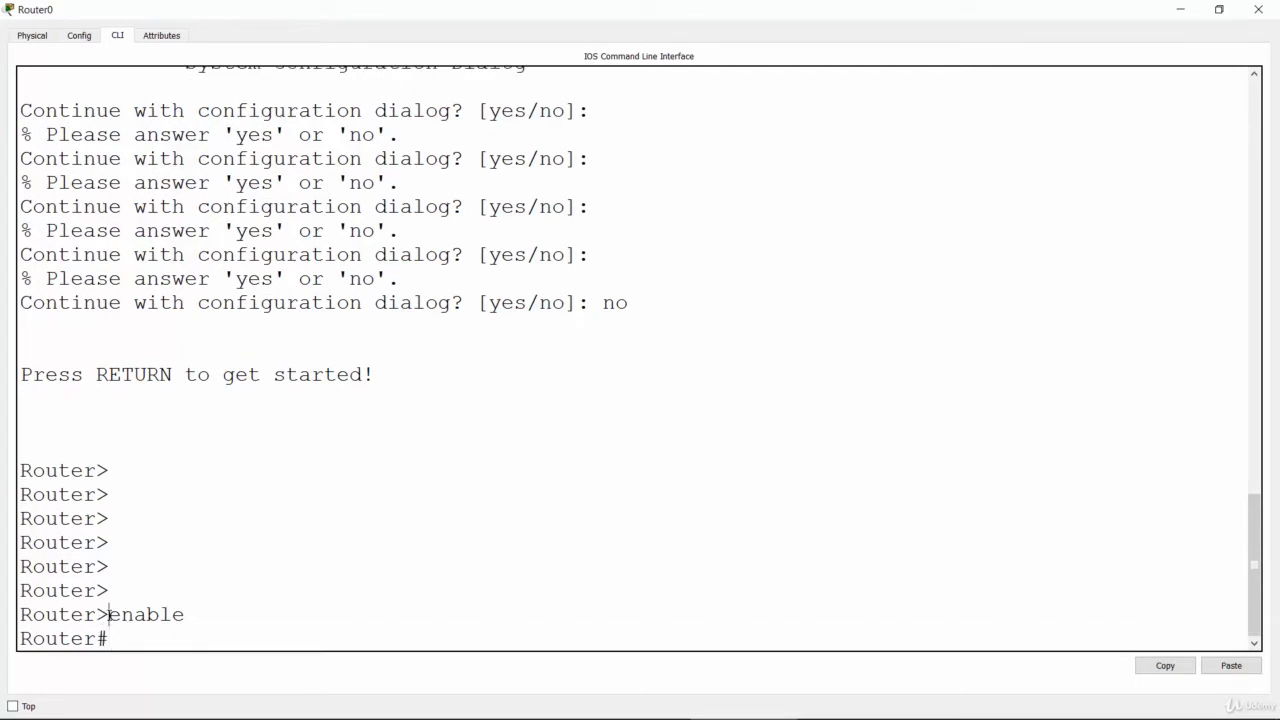
left_click_drag(108, 614, 97, 640)
Step: List all available privileged EXEC commands with "?" and page through to the end of the help
left_click(148, 648)
type("?")
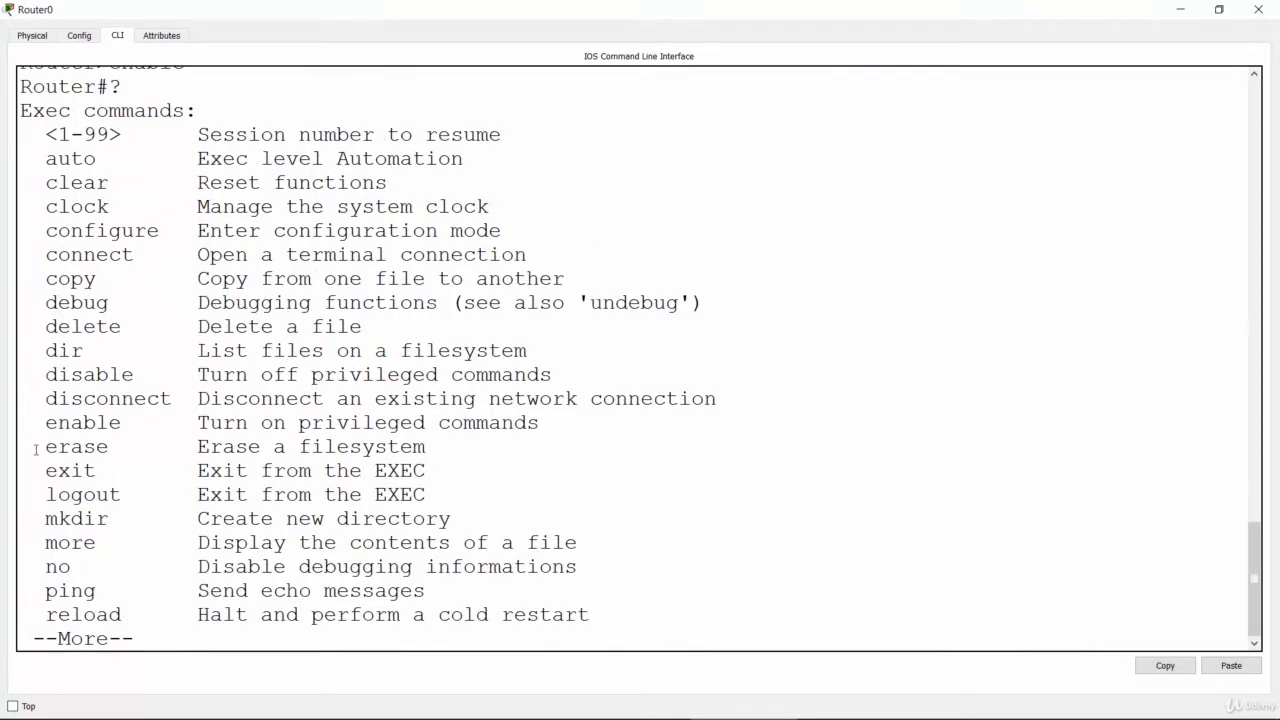
left_click_drag(112, 87, 124, 87)
left_click(200, 640)
key("Return")
key("Return")
key("Return")
key("Return")
key("Return")
key("Return")
key("Return")
key("Return")
key("Return")
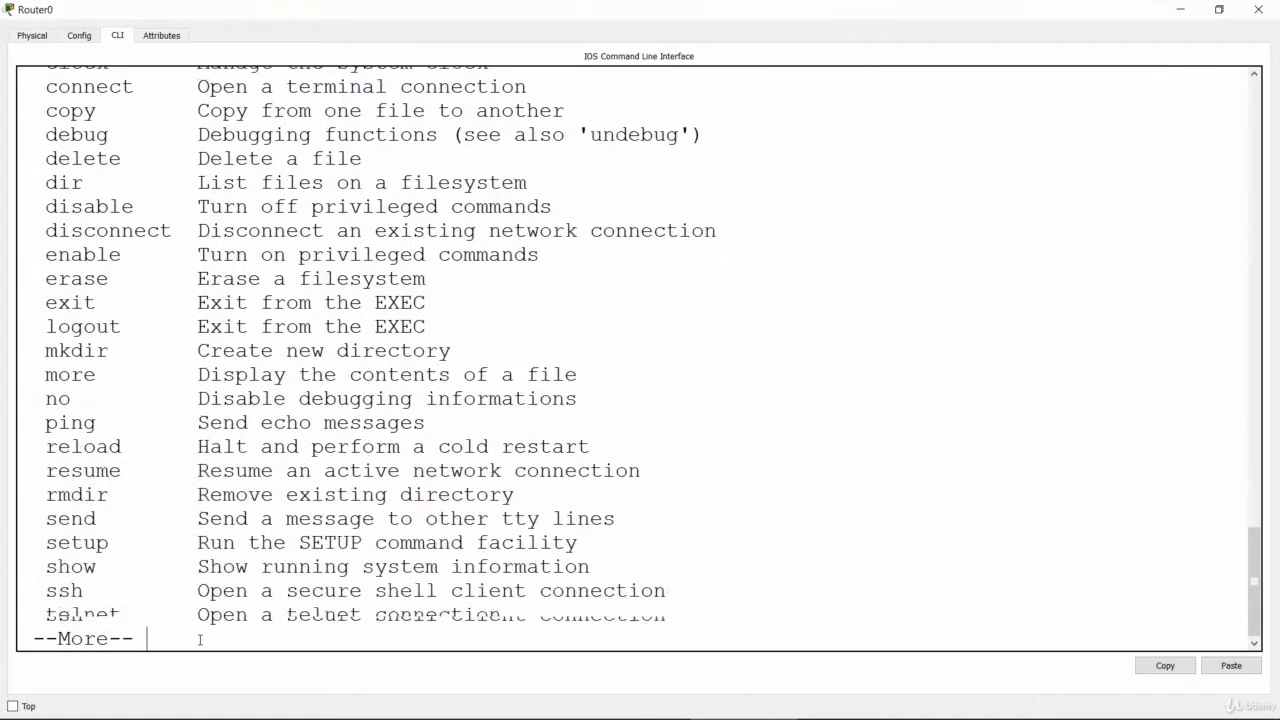
key("Return")
key("Return")
key("Return")
key("Return")
key("Return")
key("Return")
key("Return")
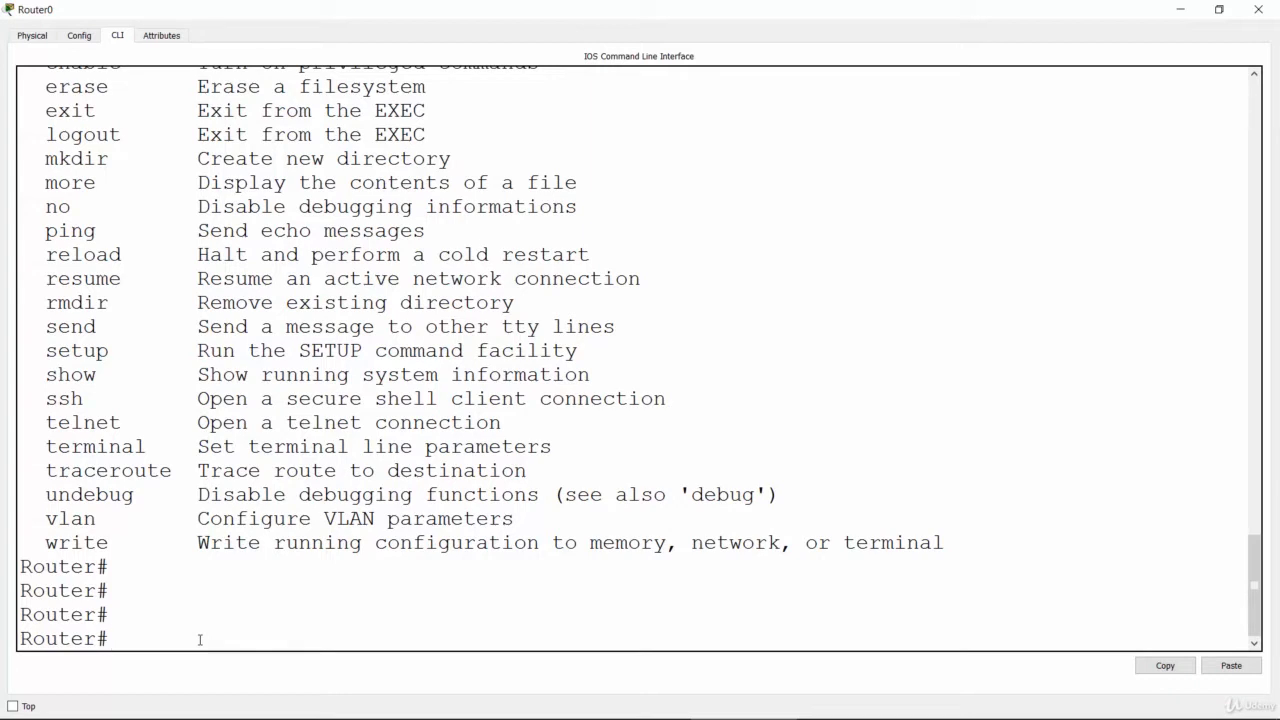
Step: Enter global configuration mode on the router with "config terminal"
type("config termina")
key("BackSpace")
type("nal")
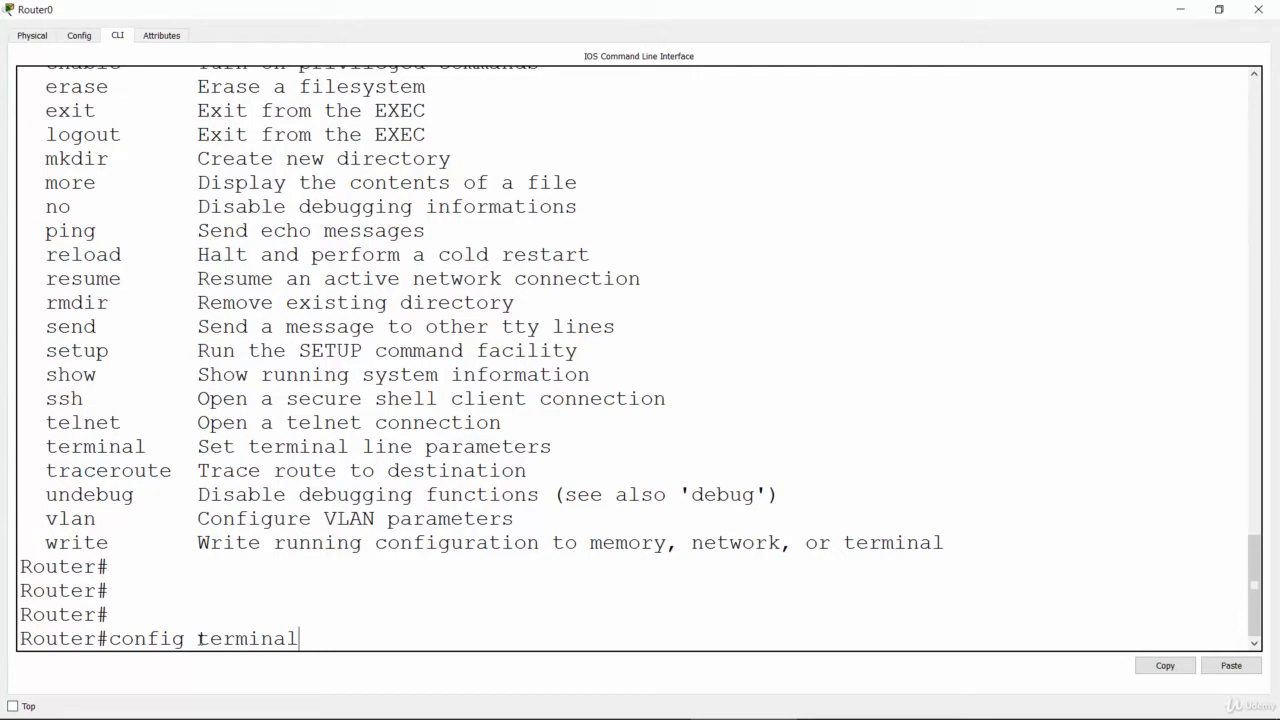
key("Return")
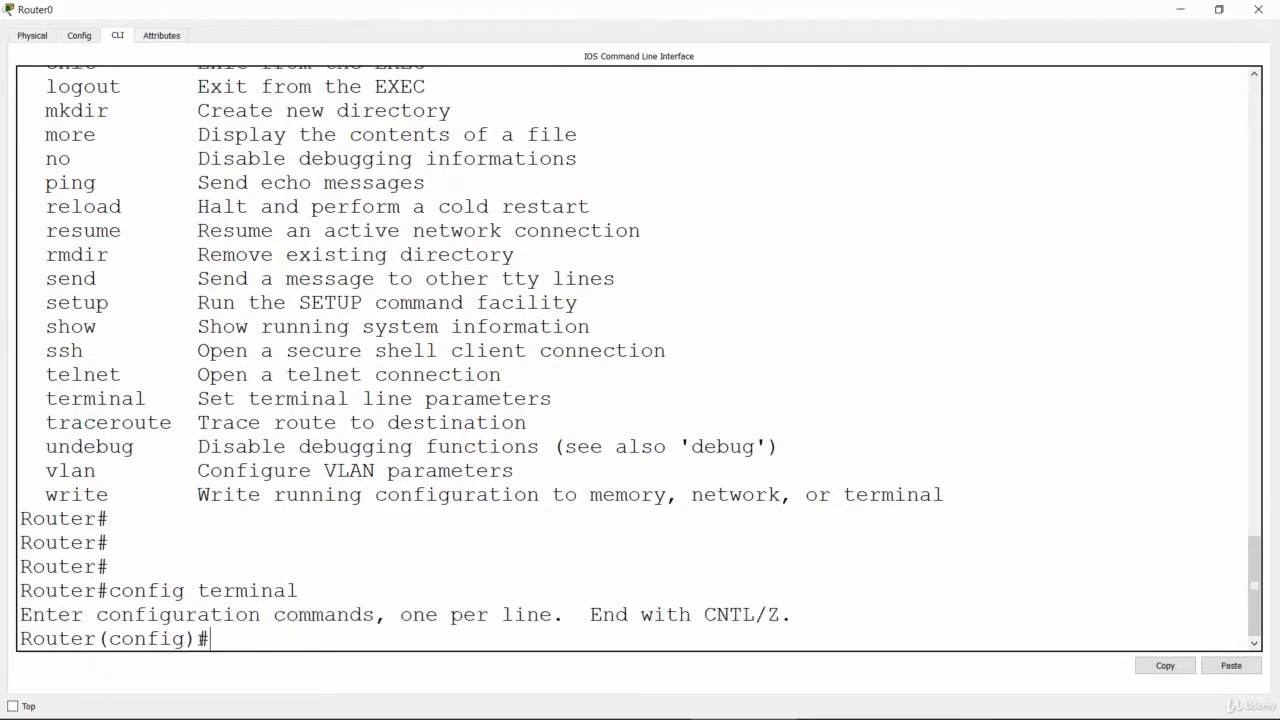
key("Return")
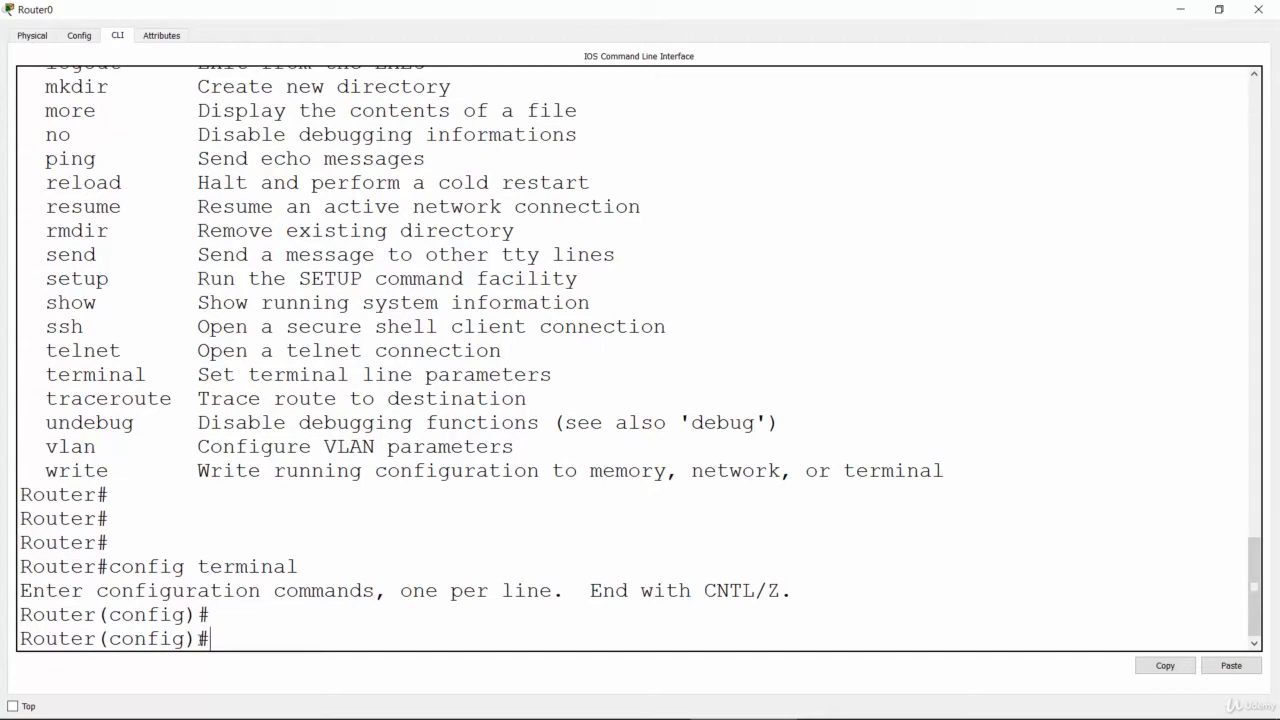
Step: List all available global configuration commands with "?" and page through to the end of the help
type("?")
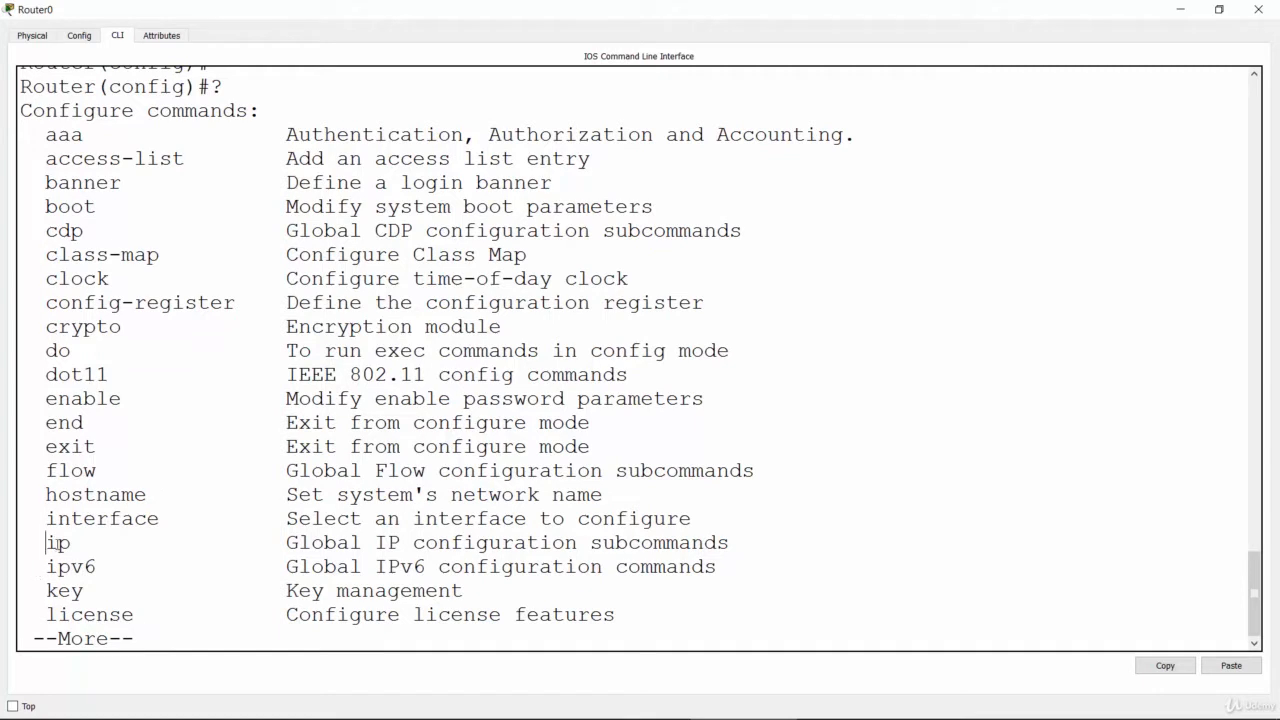
left_click_drag(45, 543, 70, 544)
left_click(92, 548)
key("Return")
key("Return")
key("Return")
key("Return")
key("Return")
key("Return")
key("Return")
key("Return")
key("Return")
key("Return")
key("Return")
key("Return")
key("Return")
key("Return")
key("Return")
key("Return")
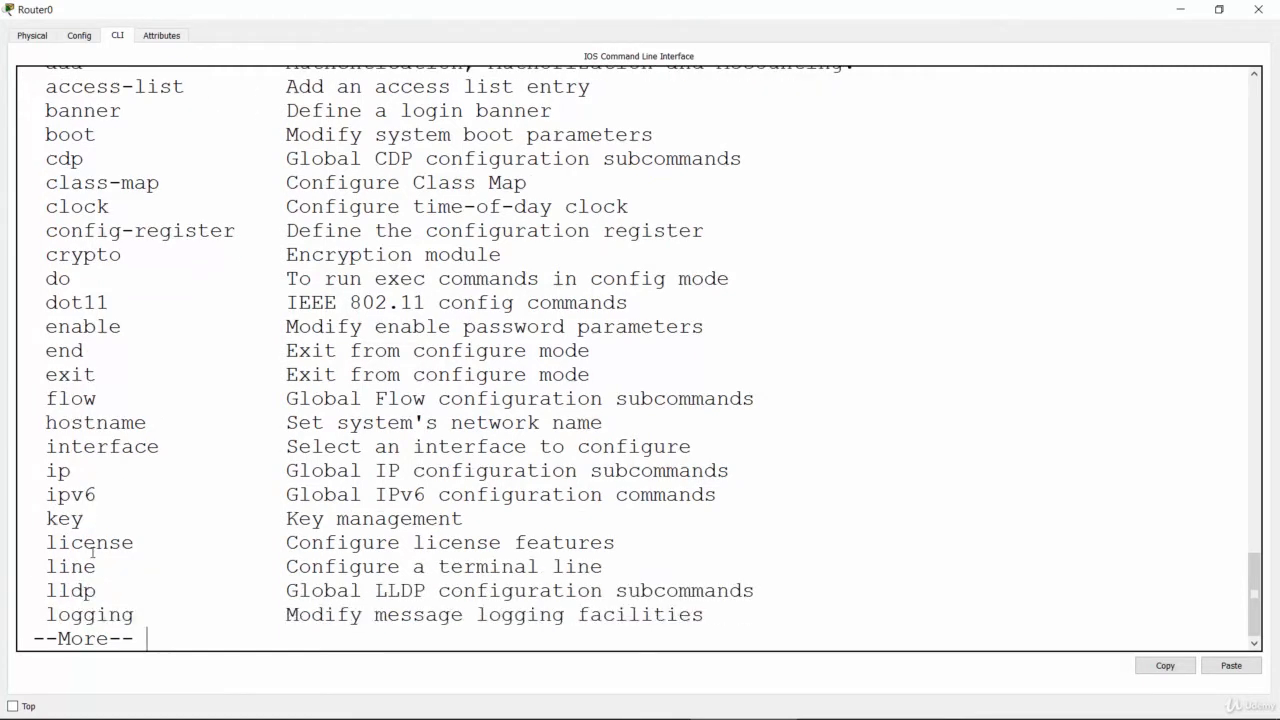
key("Return")
key("Return")
key("Return")
key("Return")
key("Return")
key("Return")
key("Return")
key("Return")
key("Return")
key("Return")
key("Return")
key("Return")
key("Return")
key("Return")
key("Return")
key("Return")
key("Return")
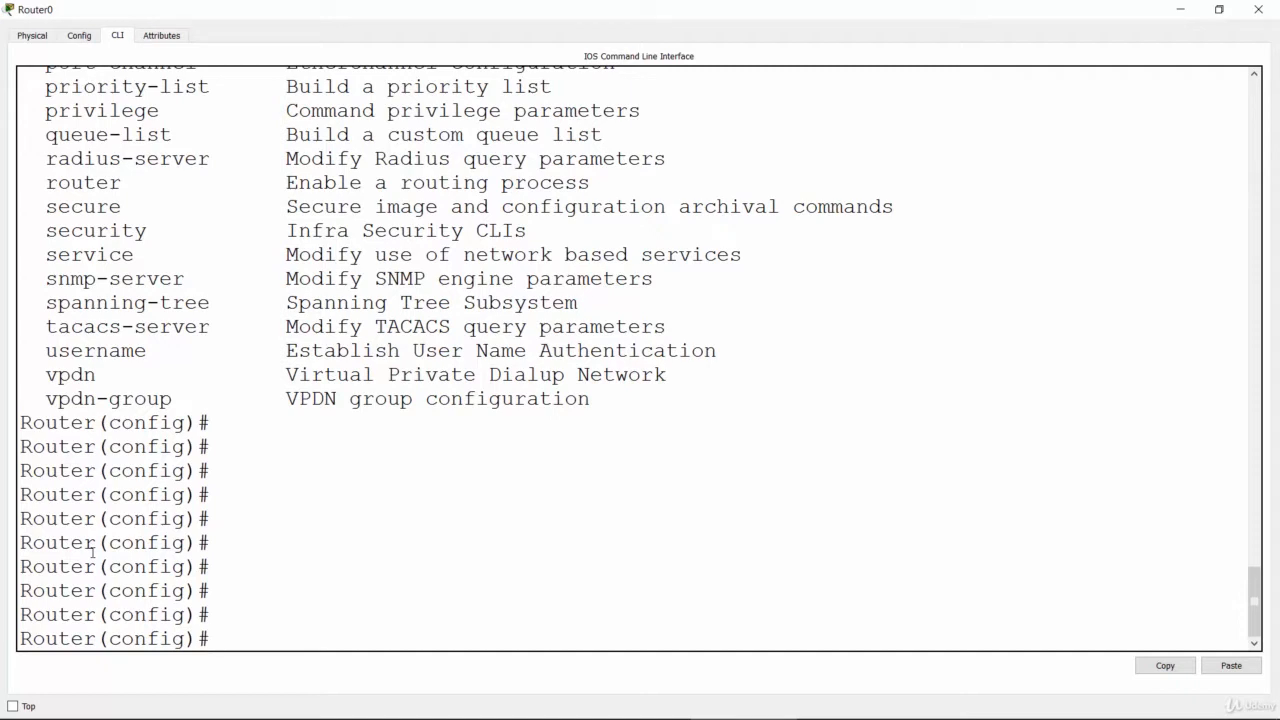
Step: Set the first router's hostname to Madrid with the hostname command, completing the command name from "host"
type("host")
key("Tab")
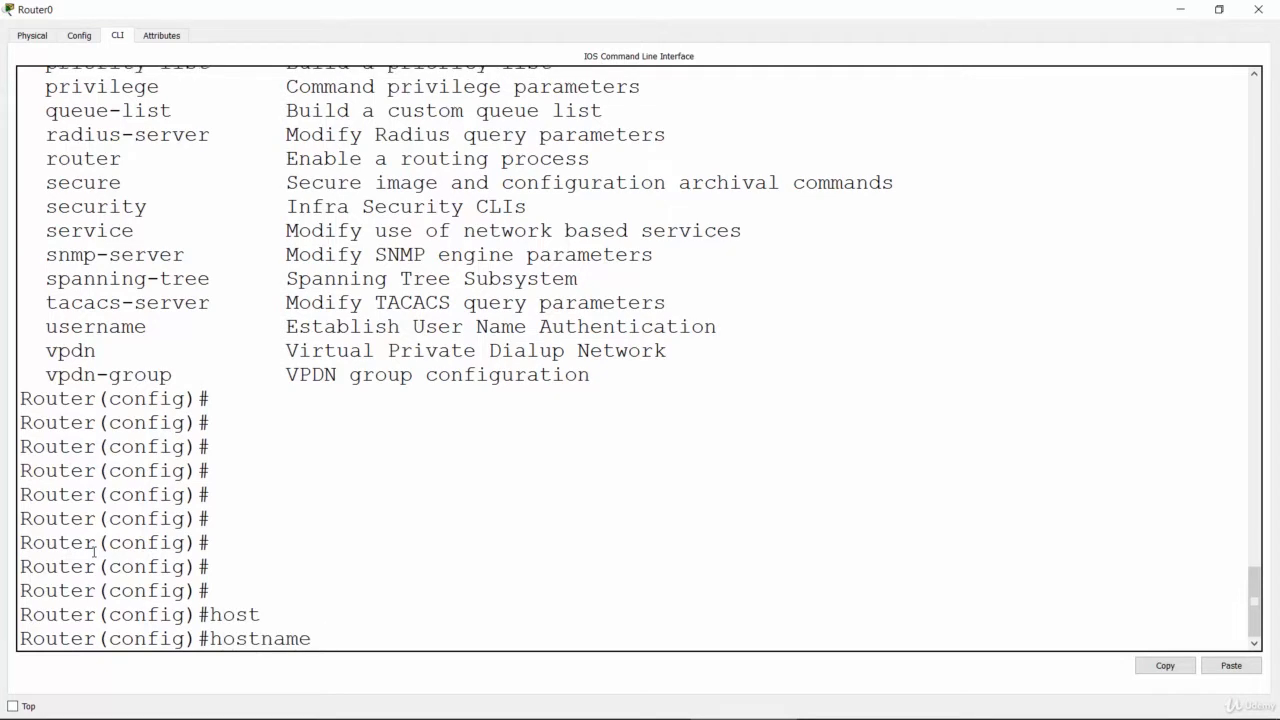
type("Madrid")
key("Return")
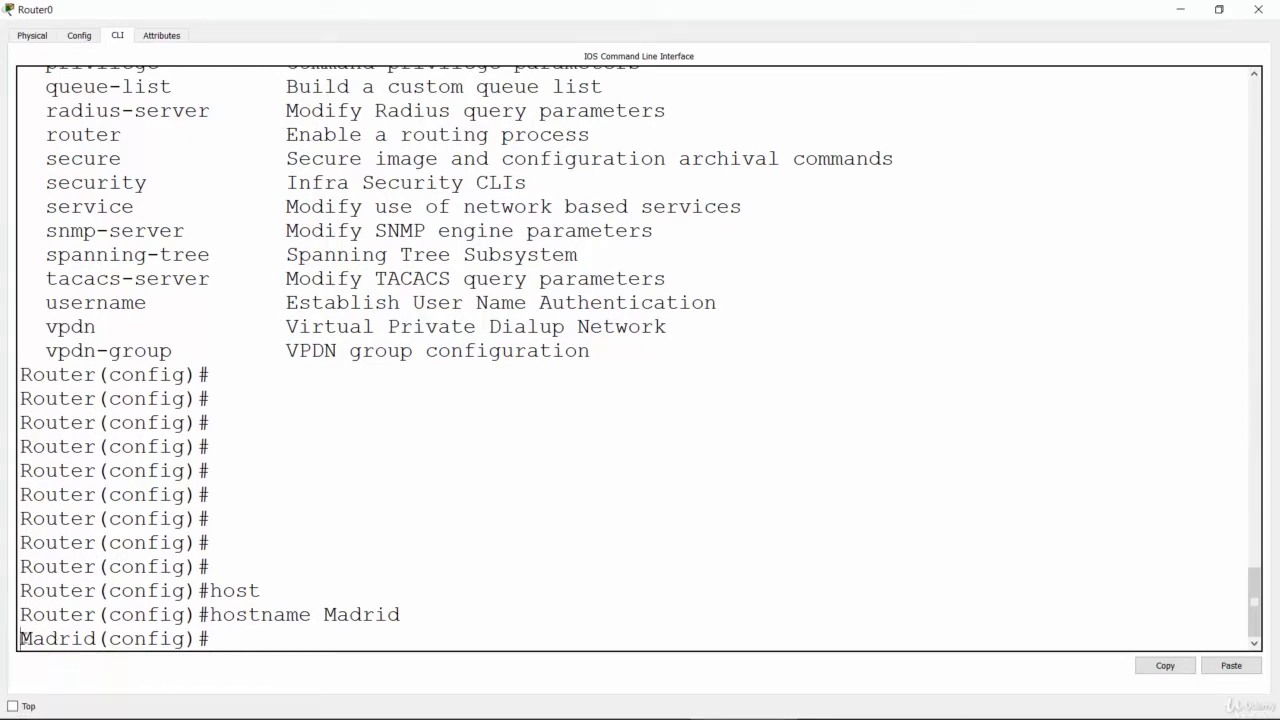
left_click_drag(20, 638, 97, 640)
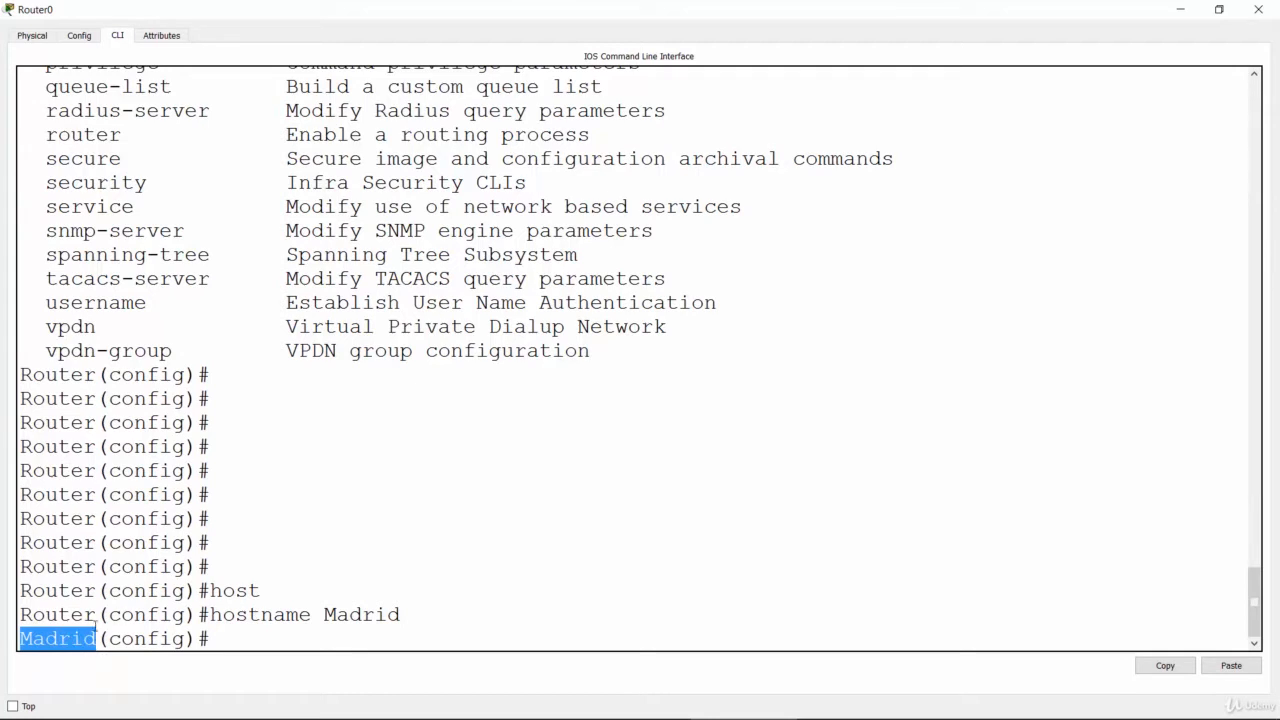
left_click_drag(22, 614, 98, 618)
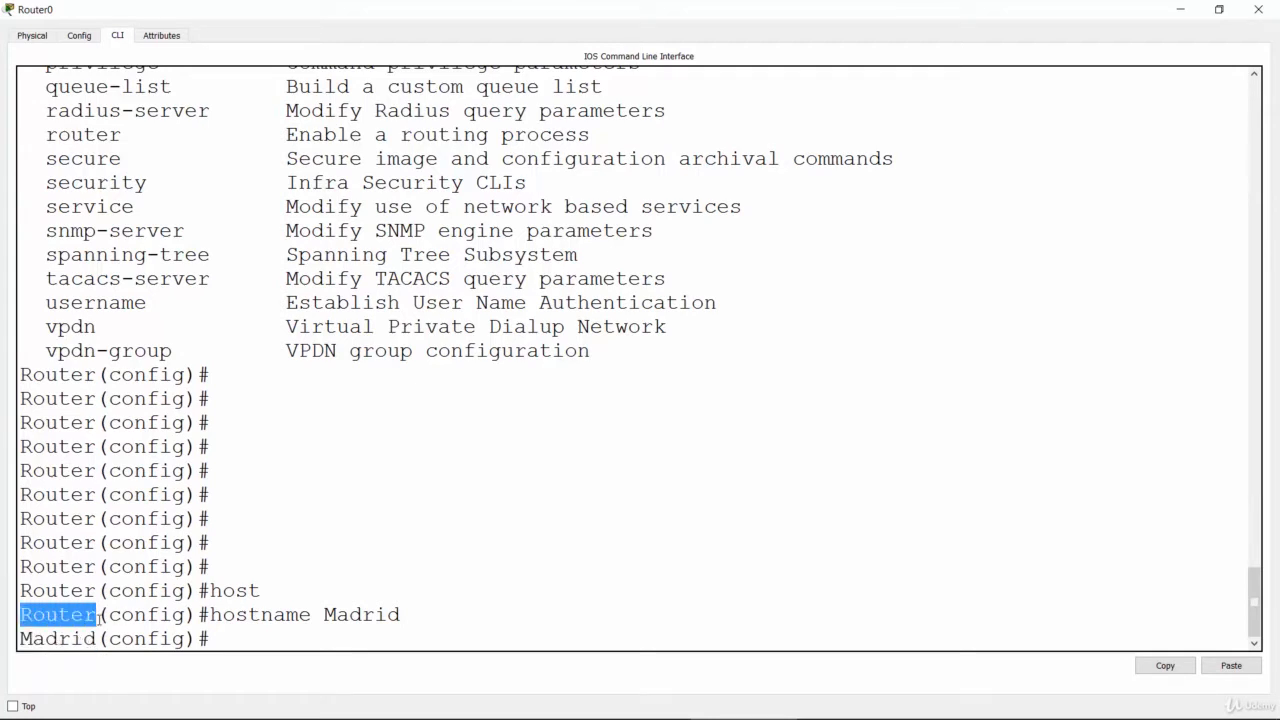
left_click(579, 360)
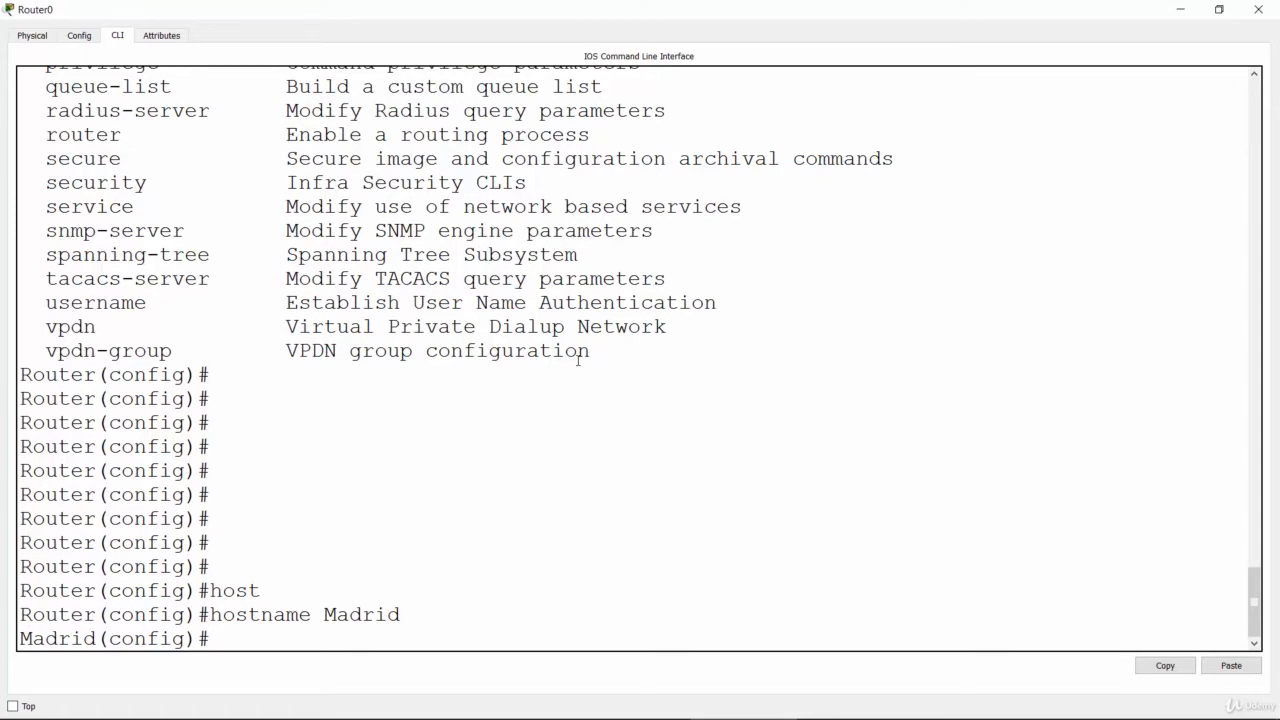
Step: Minimize the first router's window and open the second router's command line interface in a maximized window
left_click(1185, 12)
left_click(688, 282)
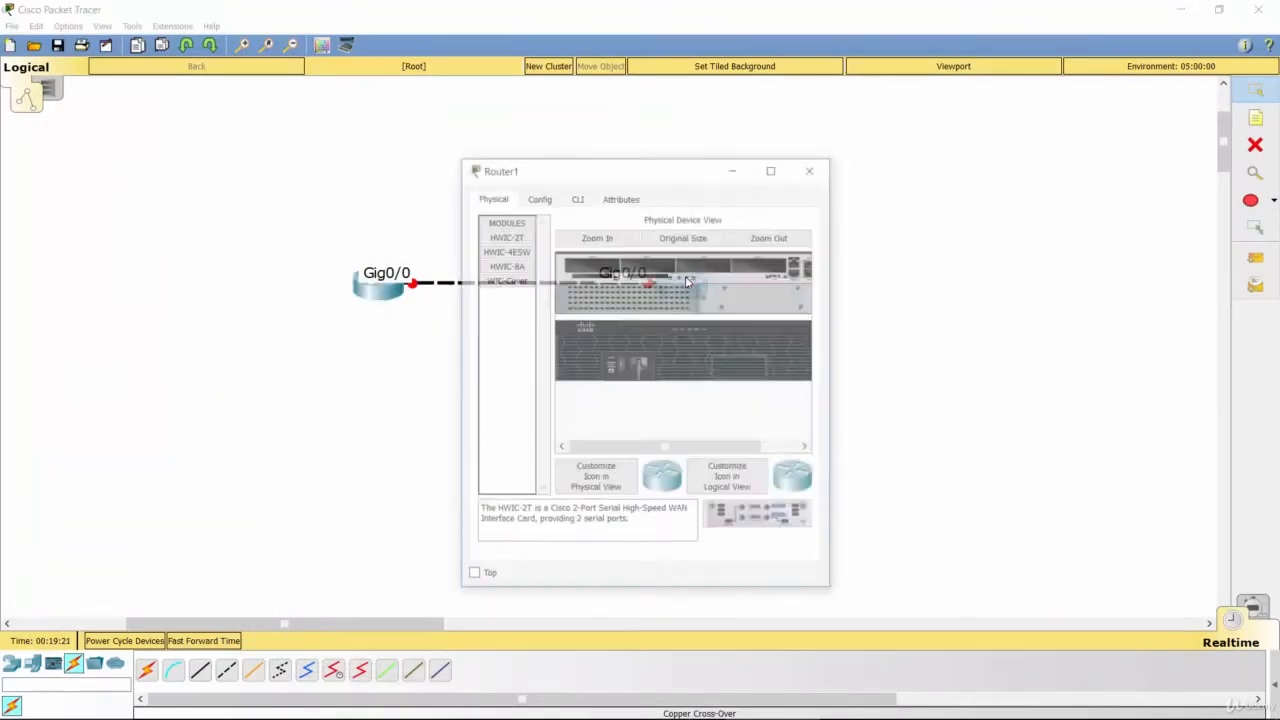
left_click(770, 171)
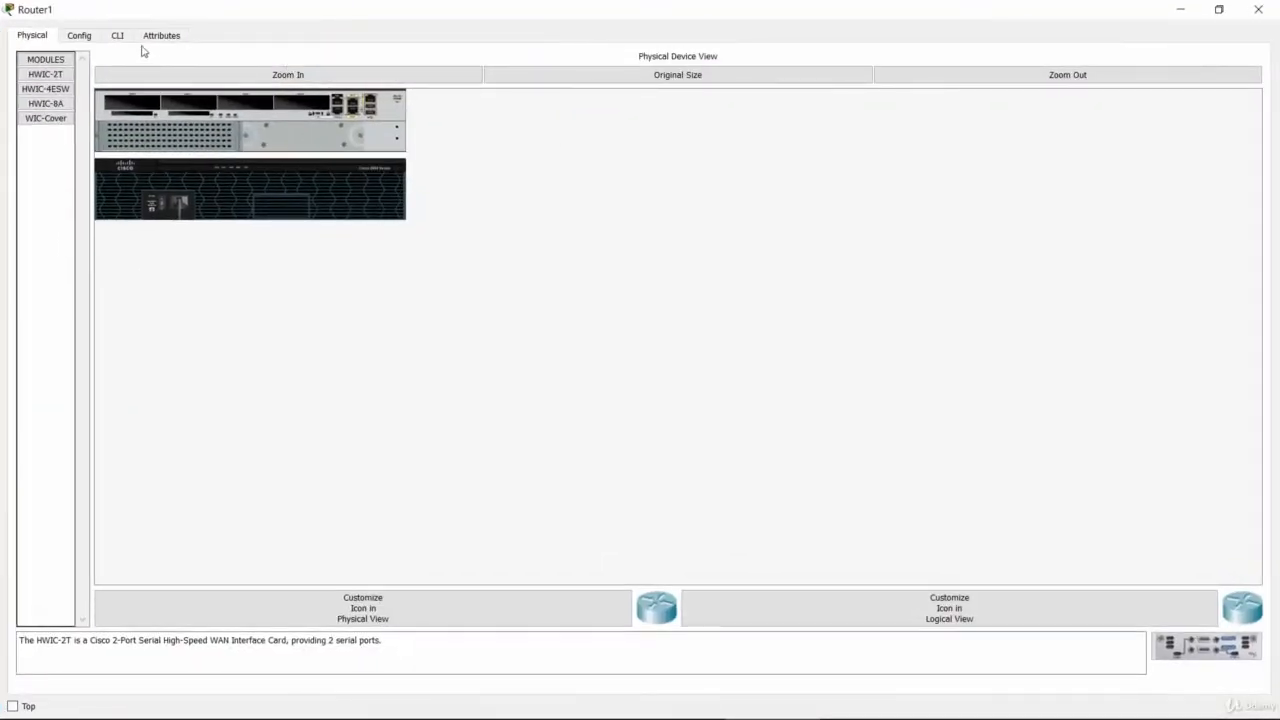
left_click(119, 38)
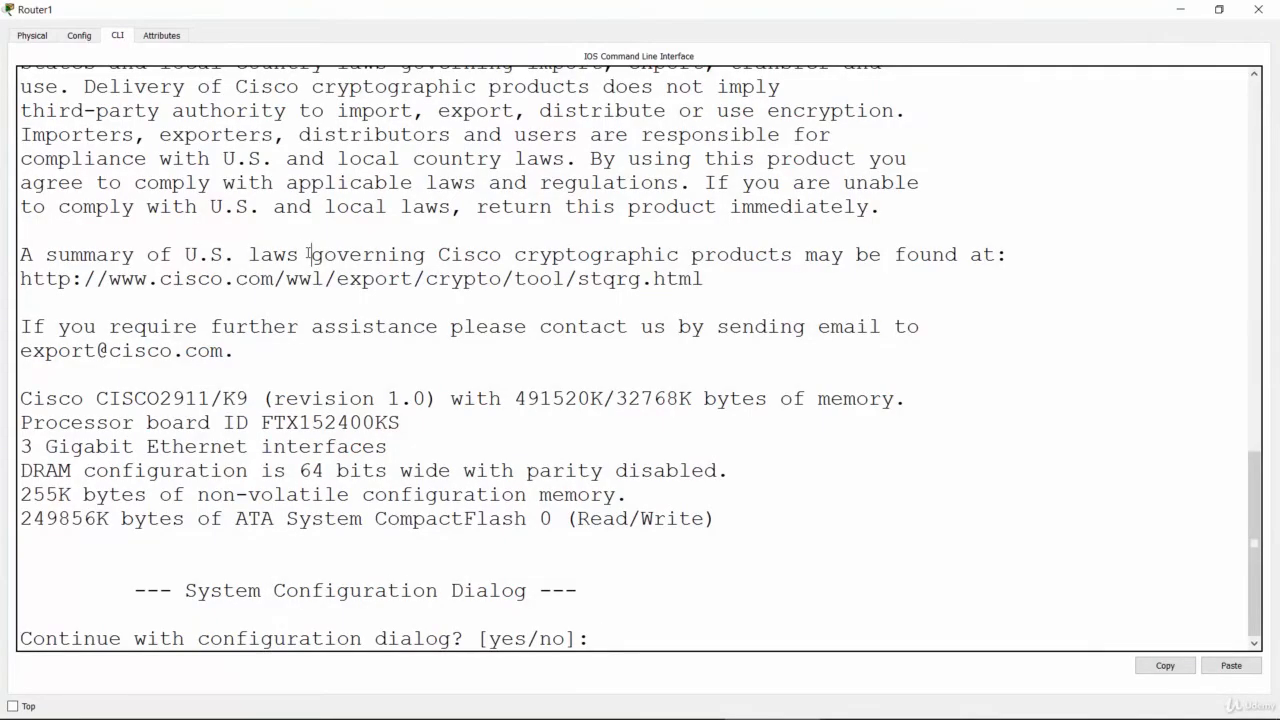
Step: Decline the second router's initial configuration dialog with "no" and bring up its user-mode prompt
type("no")
key("Return")
Step: Enter privileged EXEC mode with "enable" and global configuration mode with "conf t" on the second router
key("Return")
key("Return")
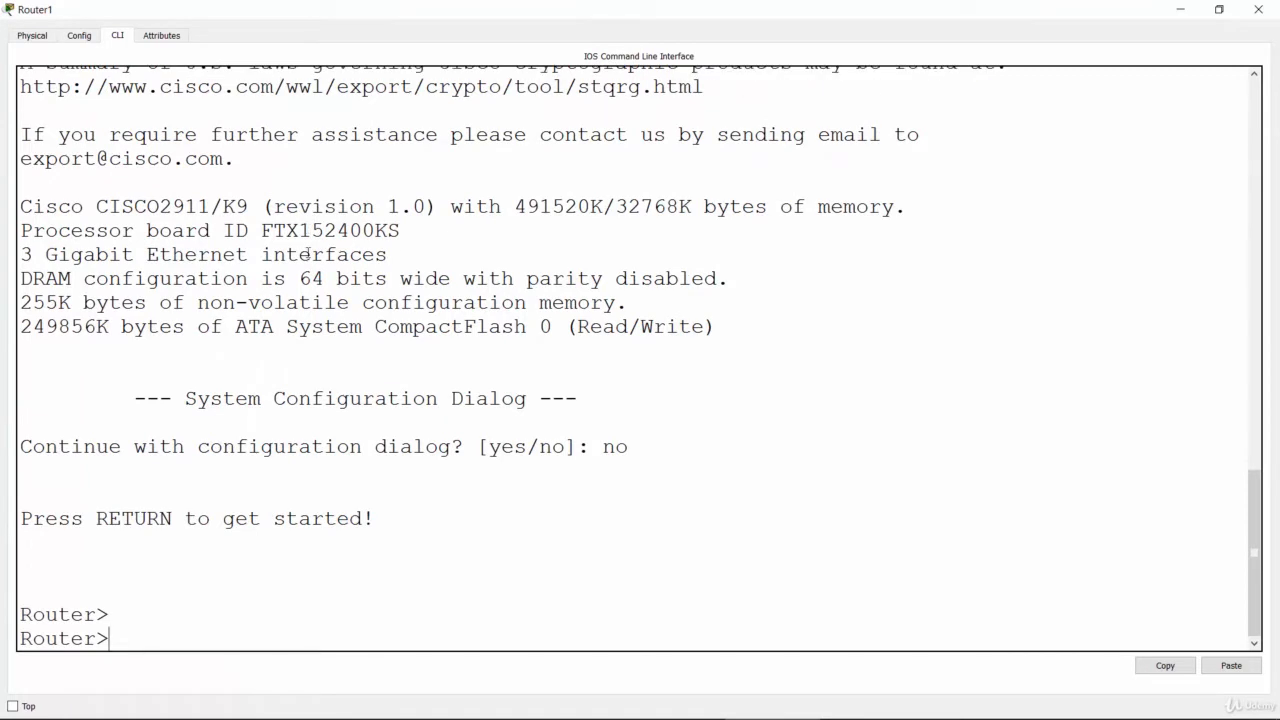
type("enable")
key("Return")
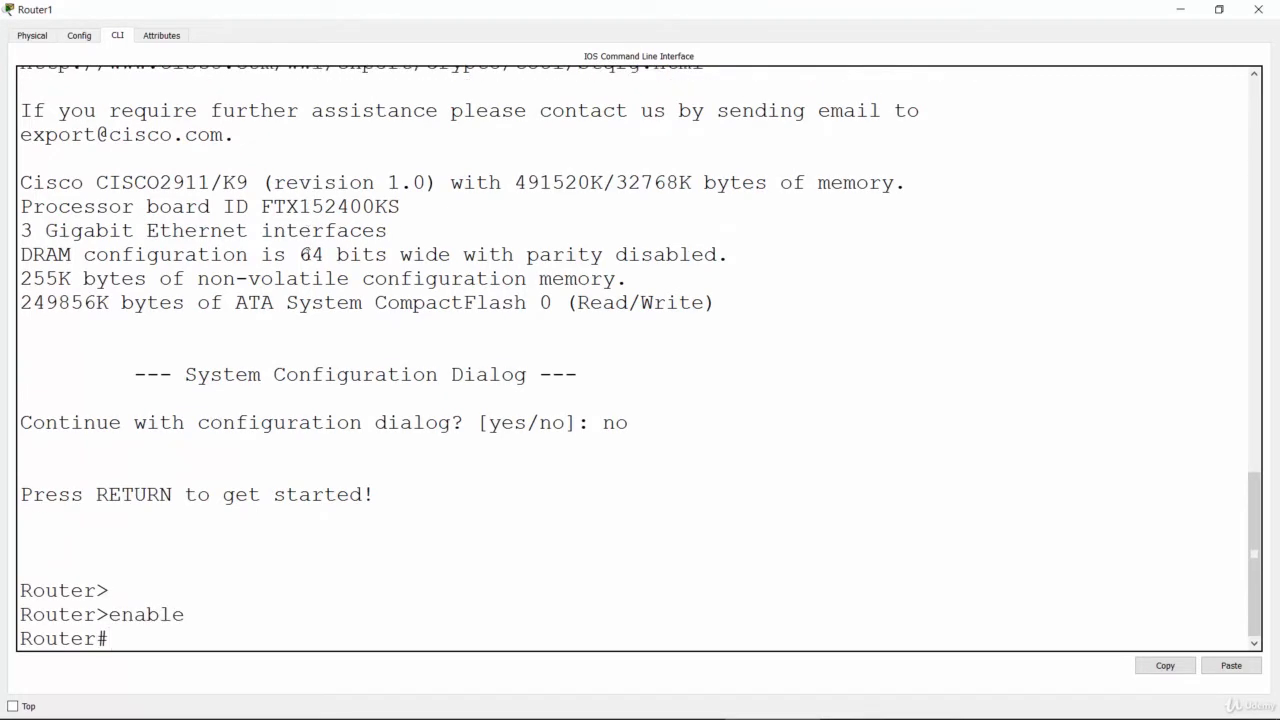
type("conf t")
key("Return")
key("Return")
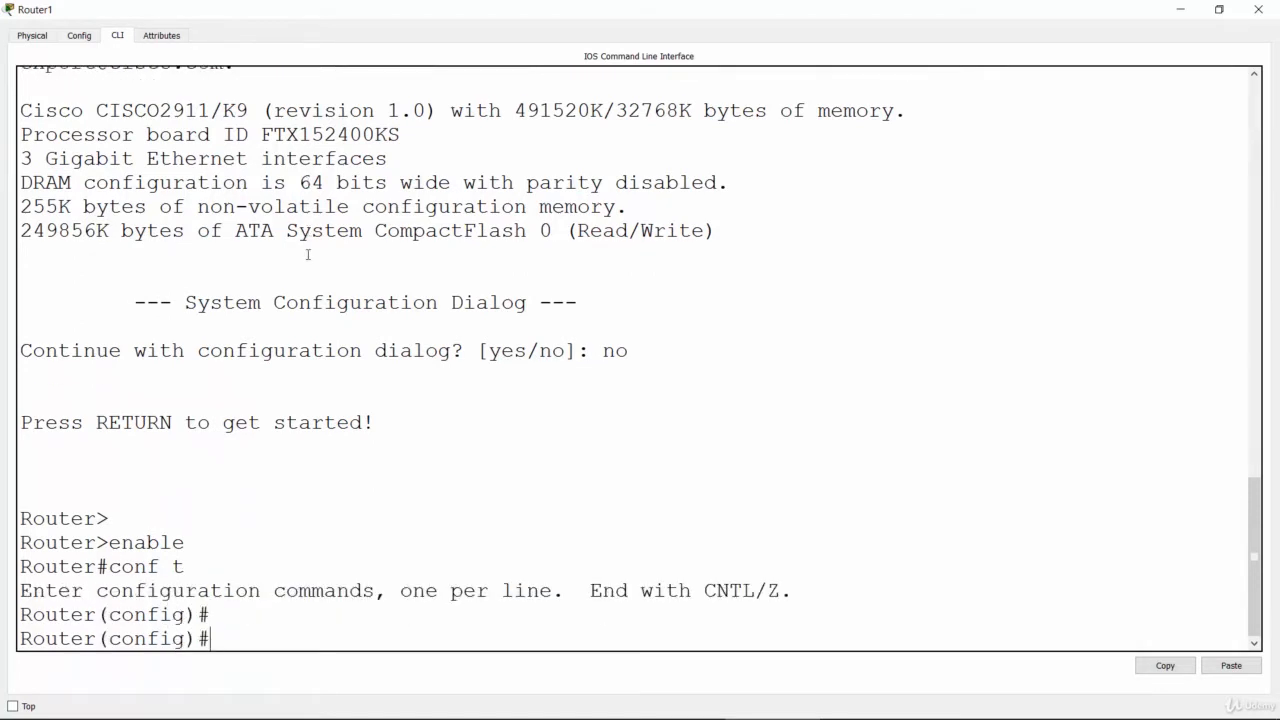
Step: Set the second router's hostname to Miami with the hostname command
type("ost")
key("Tab")
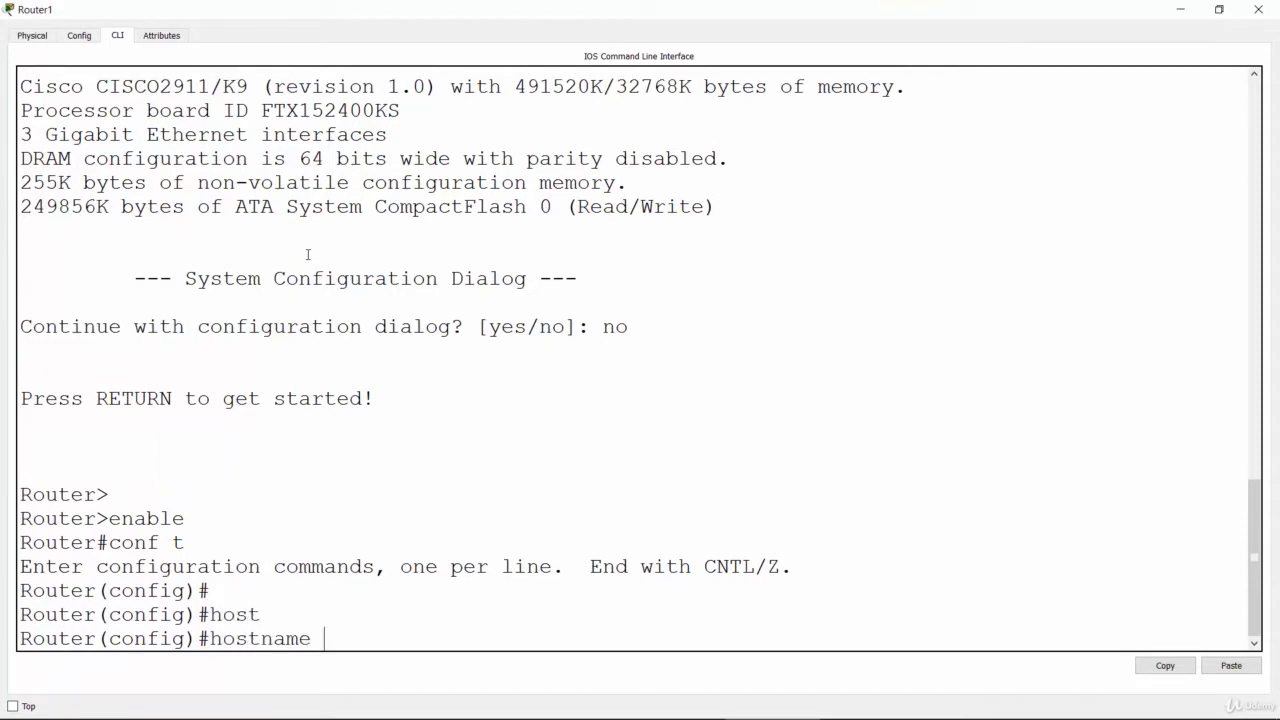
type("Miami")
key("Return")
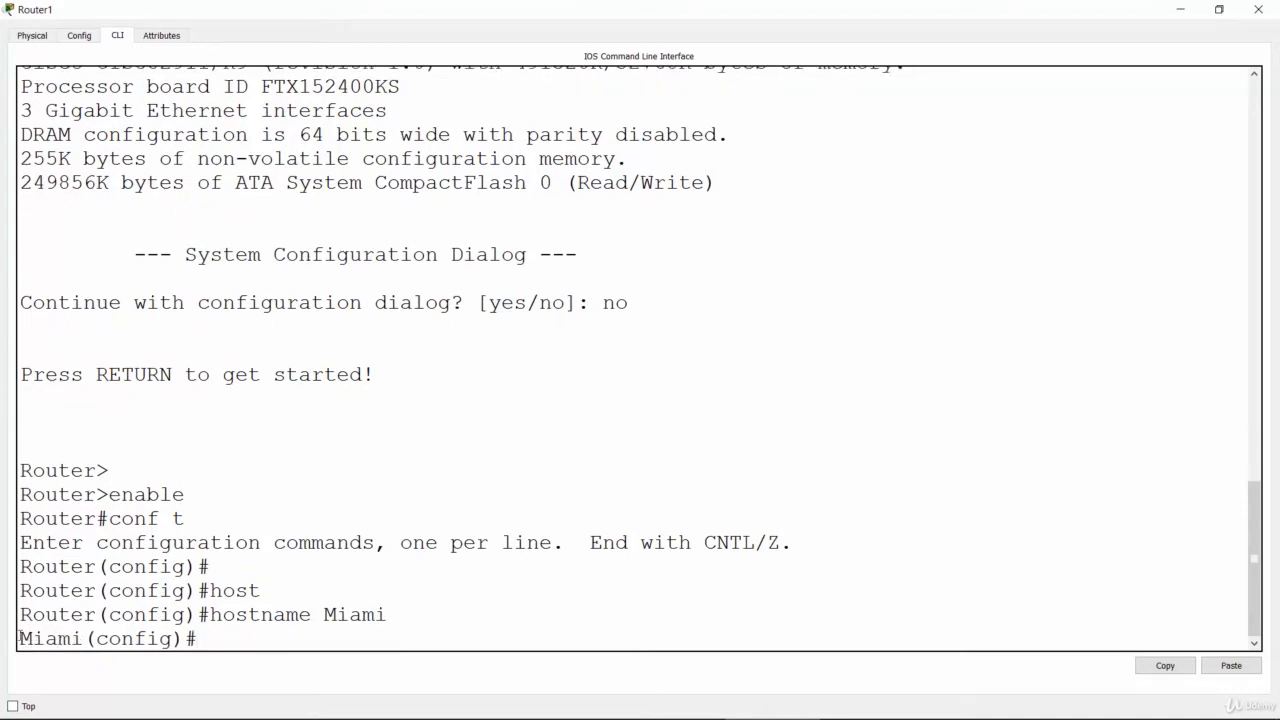
left_click_drag(20, 638, 84, 638)
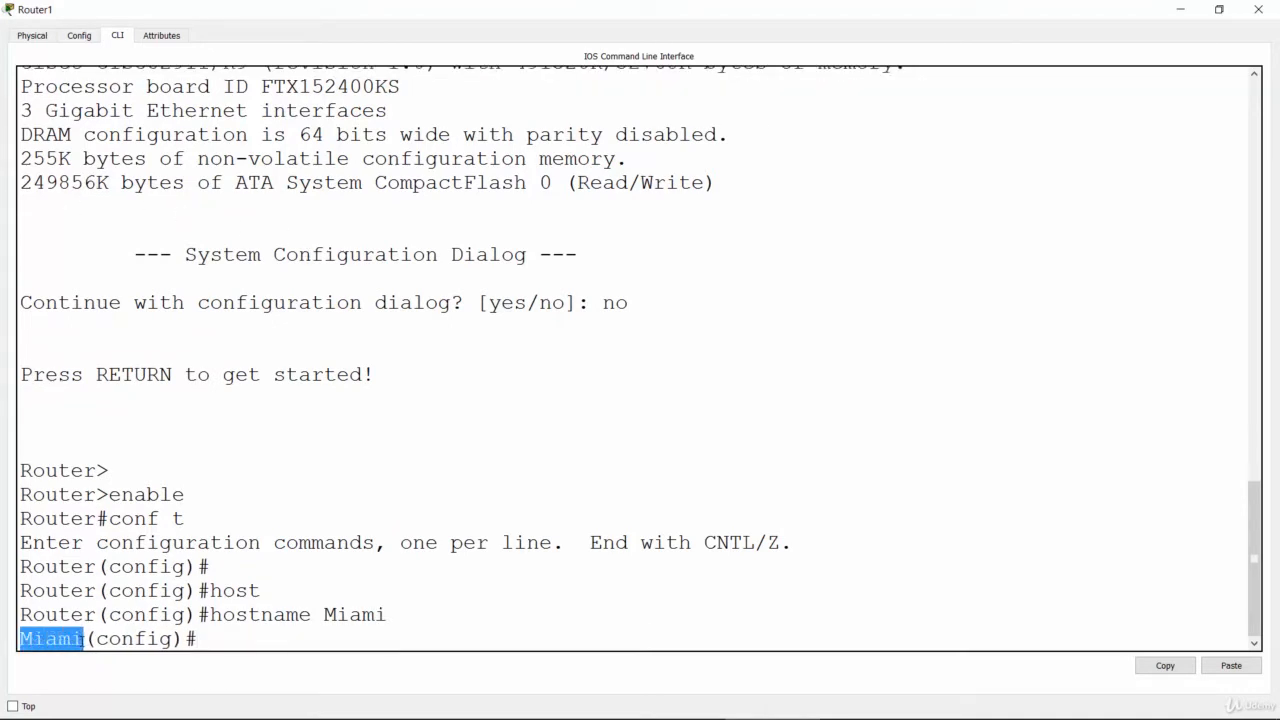
left_click(84, 638)
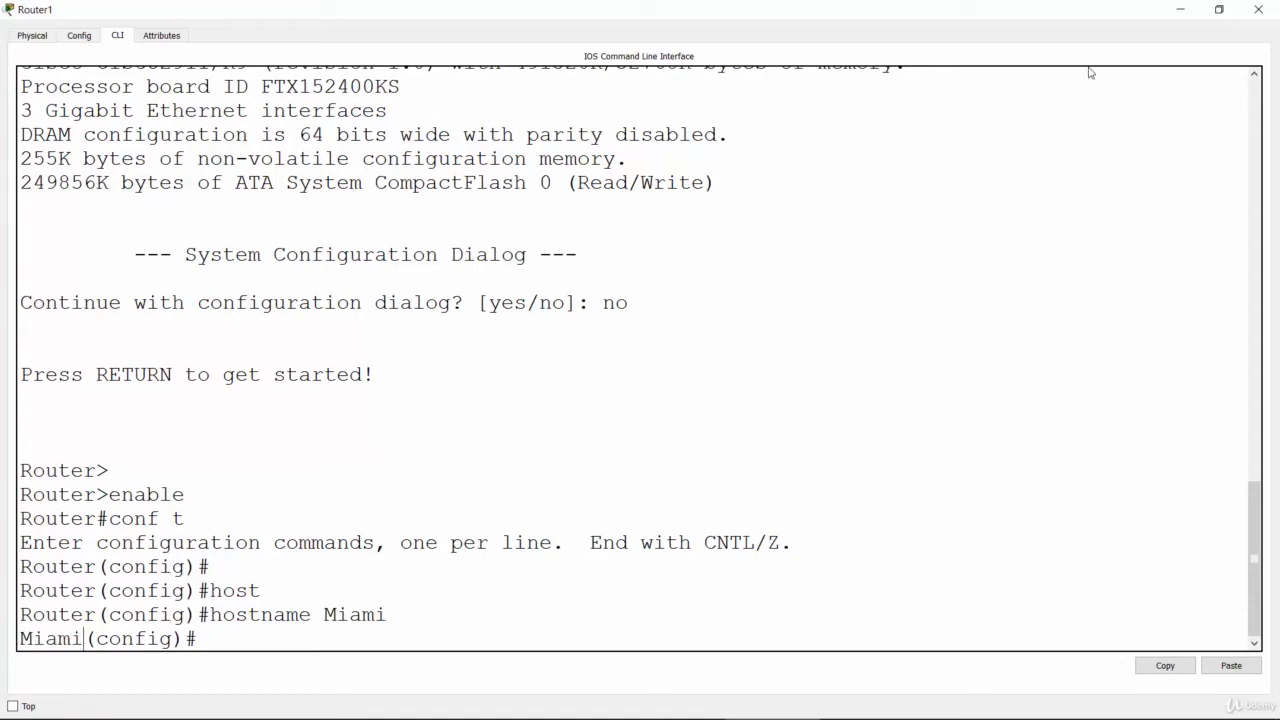
Step: Switch to the Basic Router Configuration Lab slide and review the task that follows the hostnames
key("alt+Tab")
left_click(925, 287)
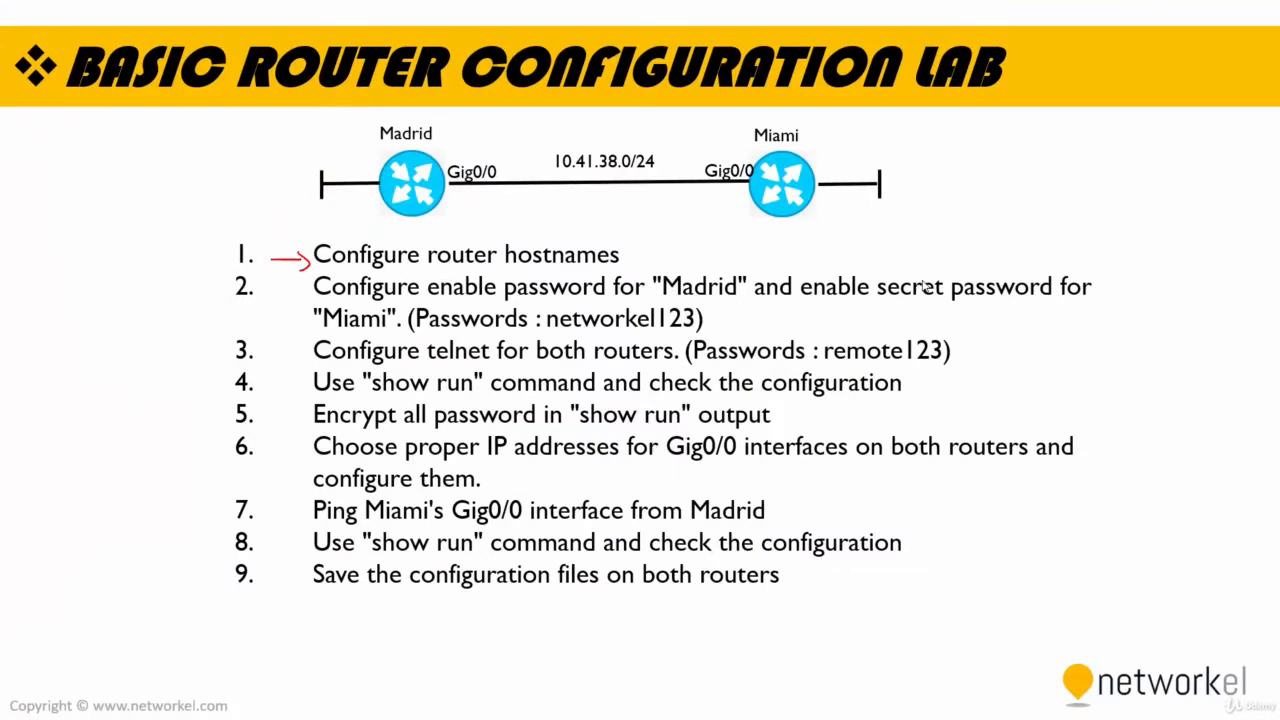
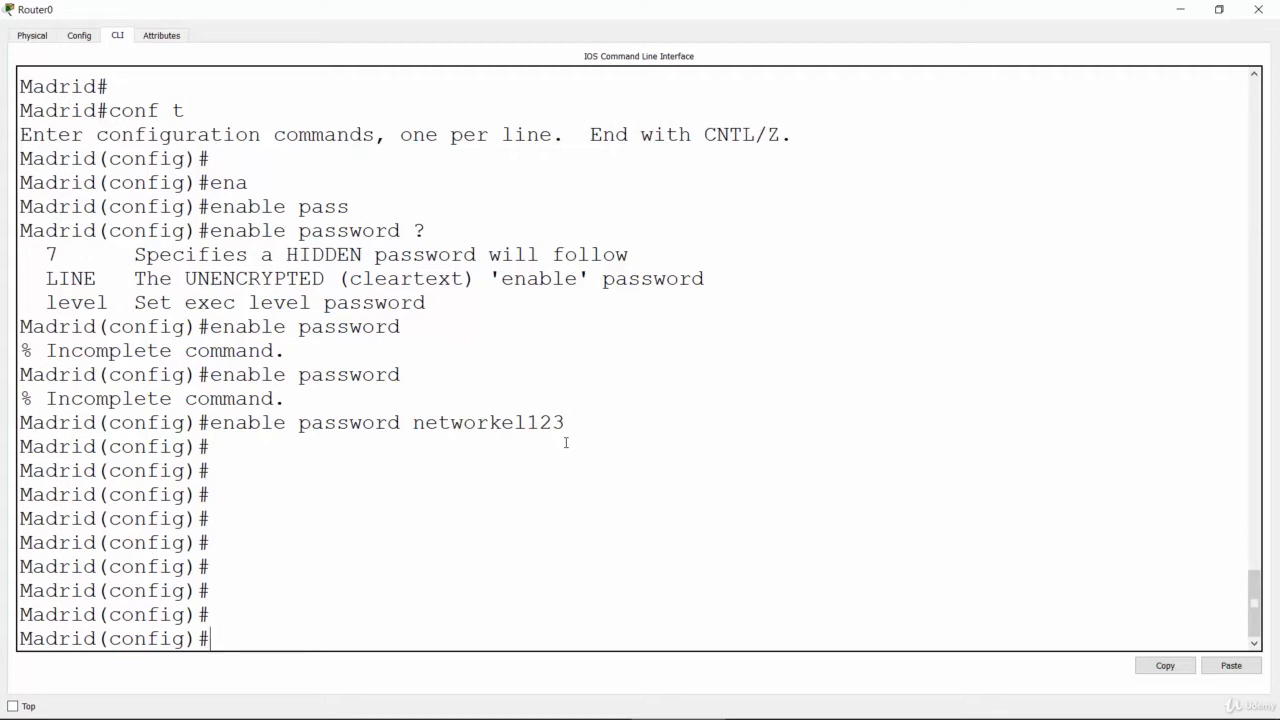
Step: List the line types available on Madrid and enter line configuration mode for virtual terminals with "line vty 0 4"
type("lin")
key("Tab")
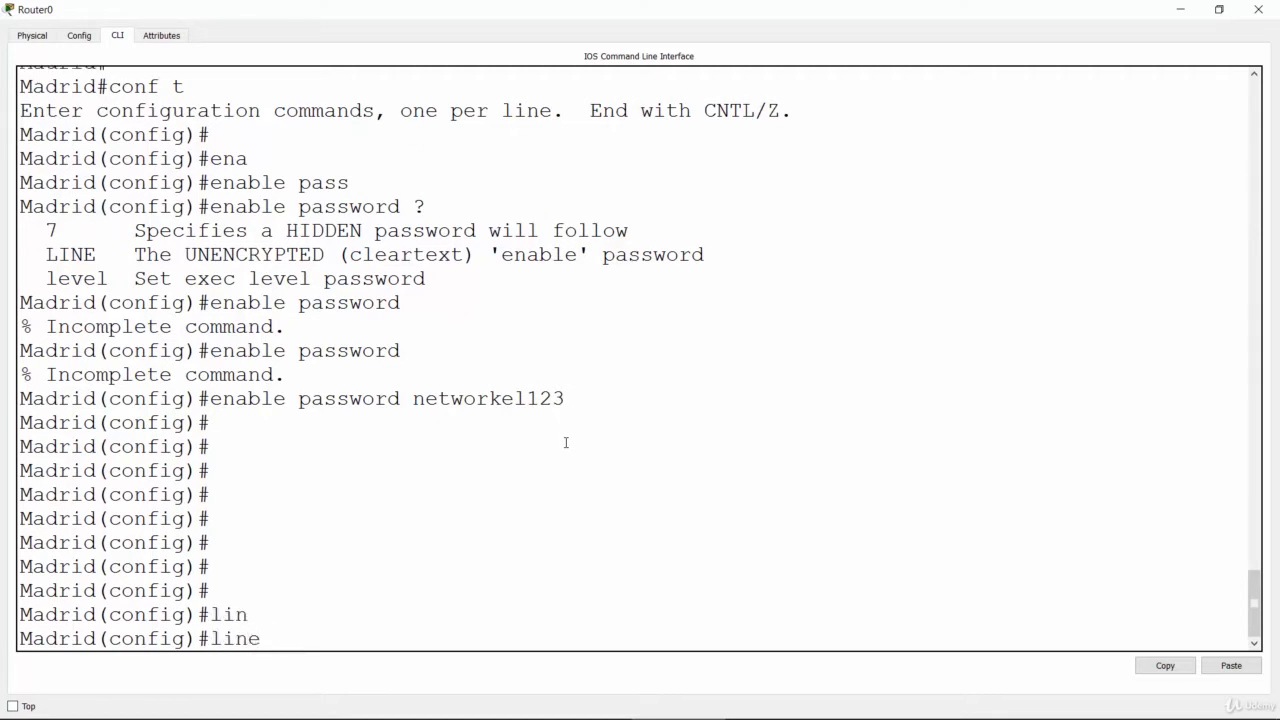
type("?")
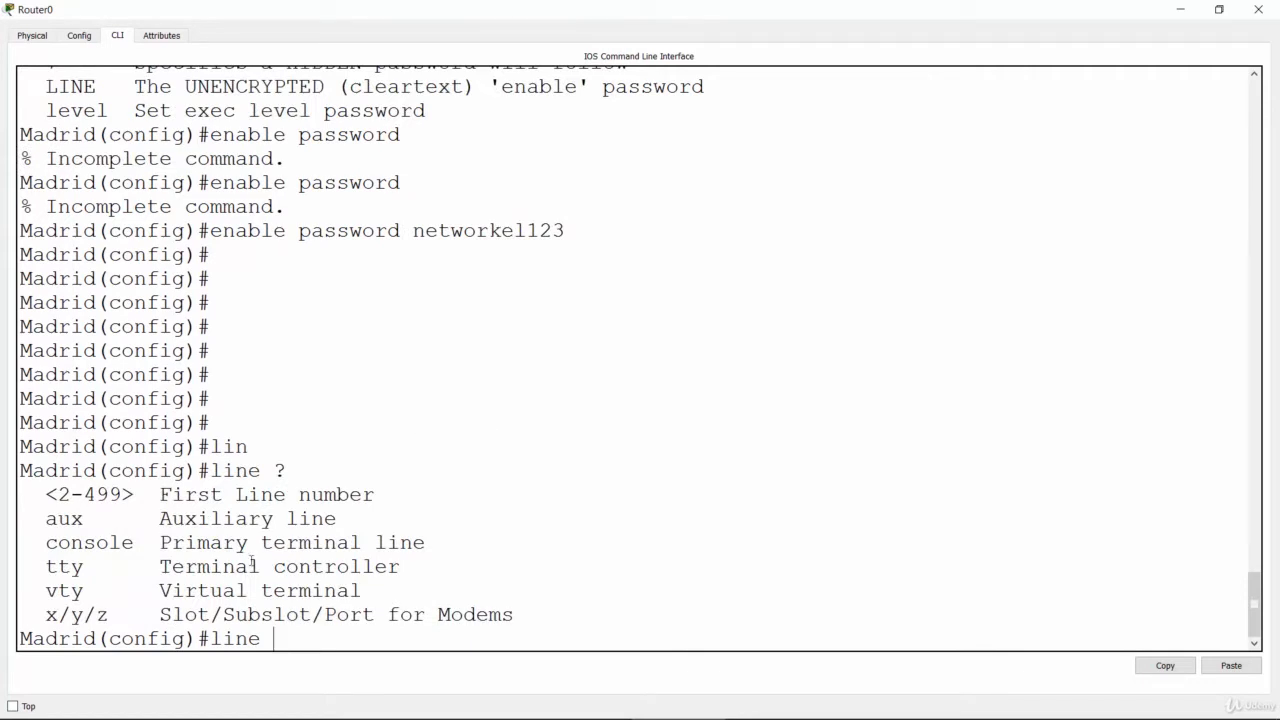
left_click_drag(47, 590, 96, 590)
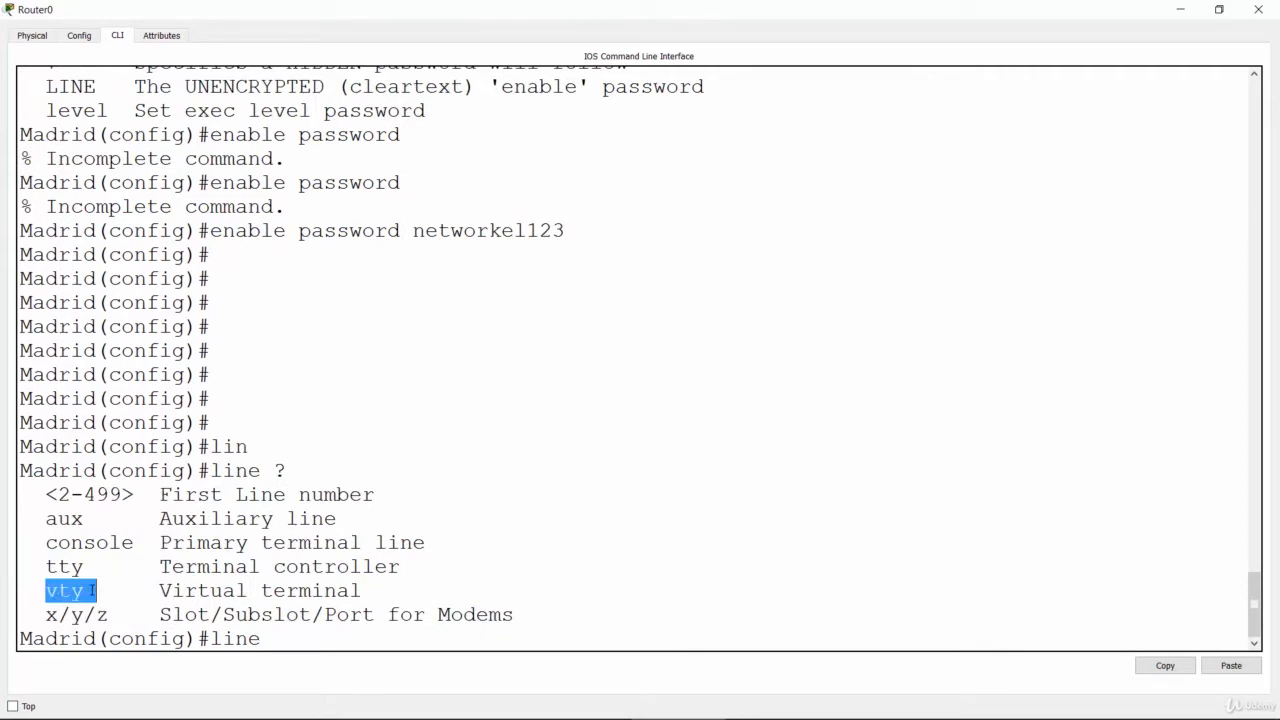
left_click(314, 641)
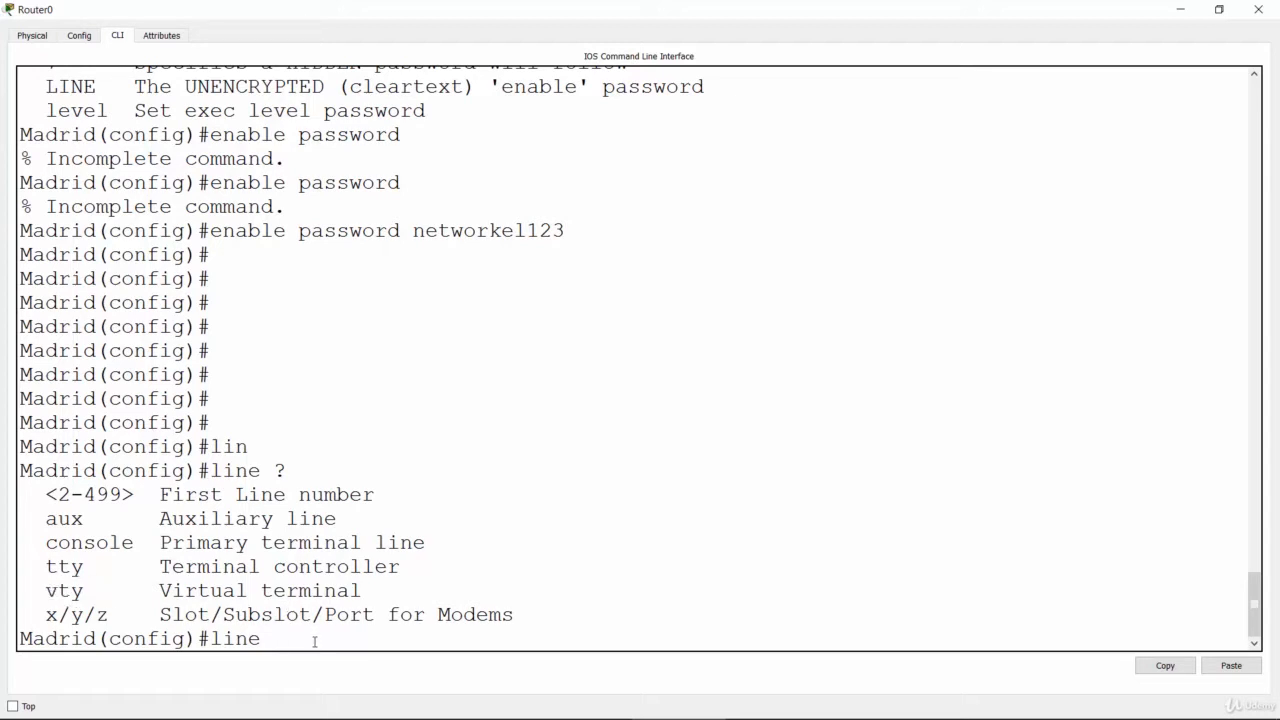
type("vty 0 4")
key("Return")
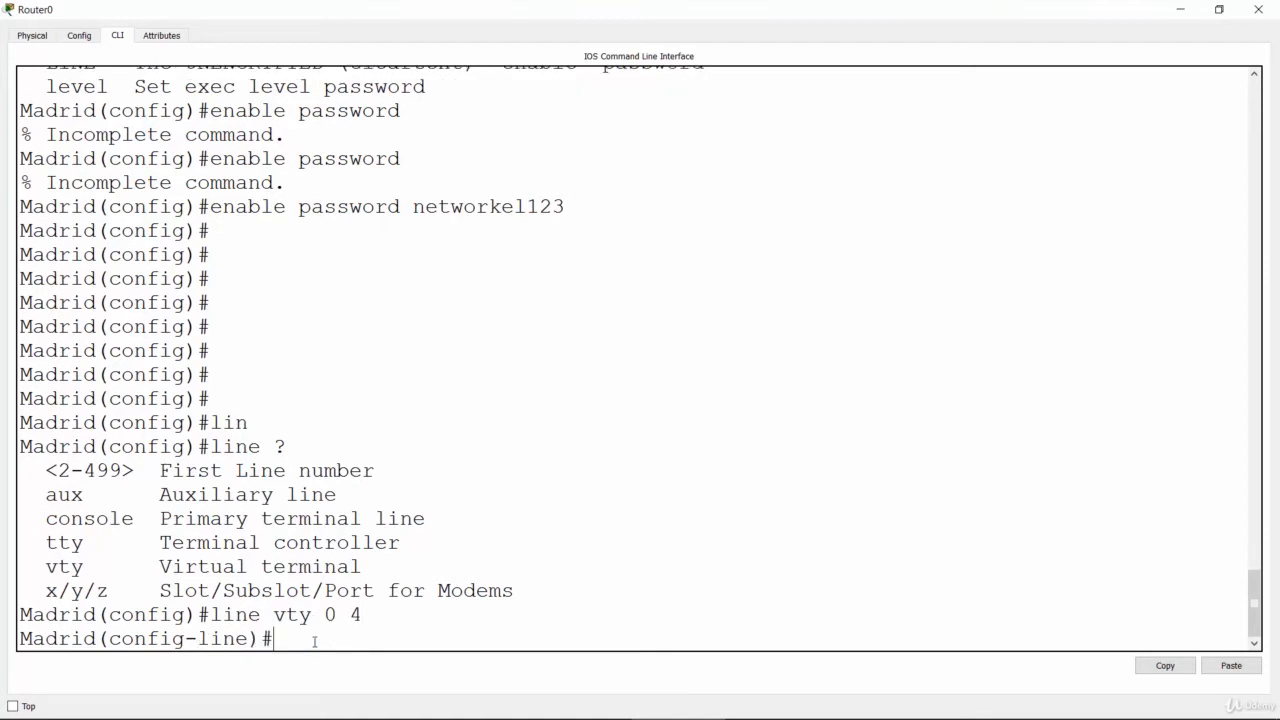
Step: Try to enable login on Madrid's vty lines before any line password is set
type("log")
key("Tab")
type("in")
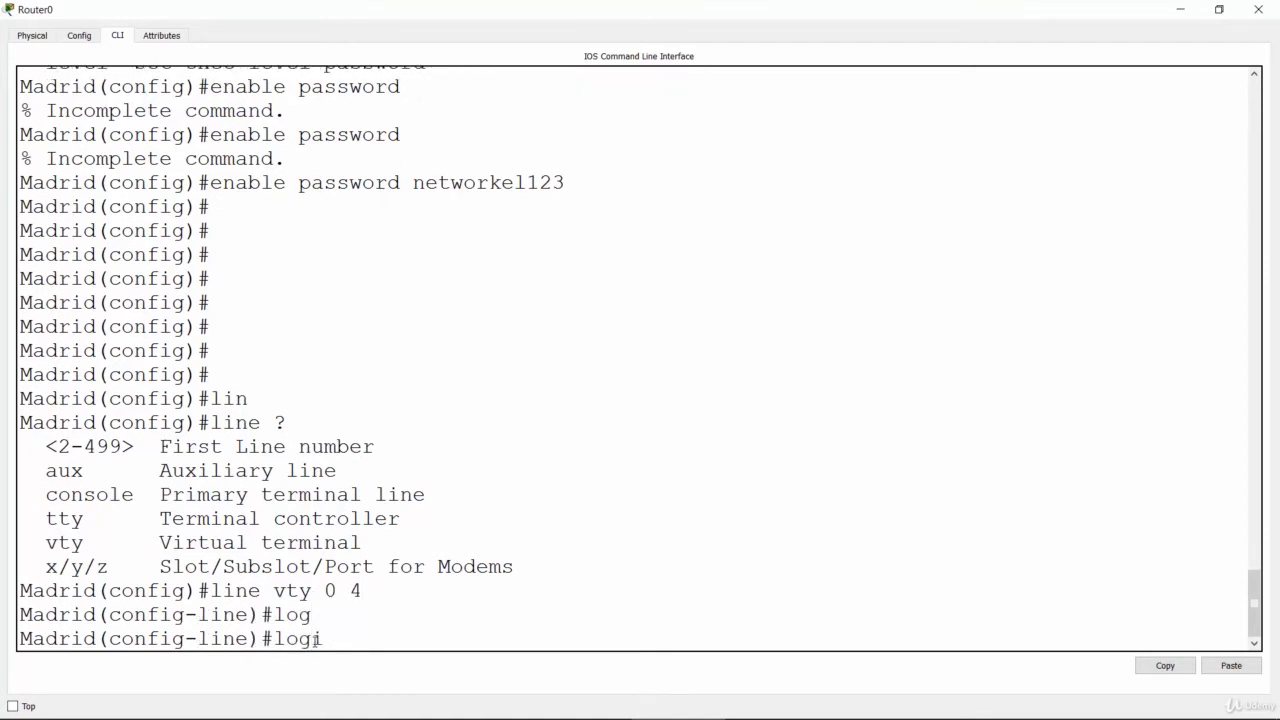
key("Return")
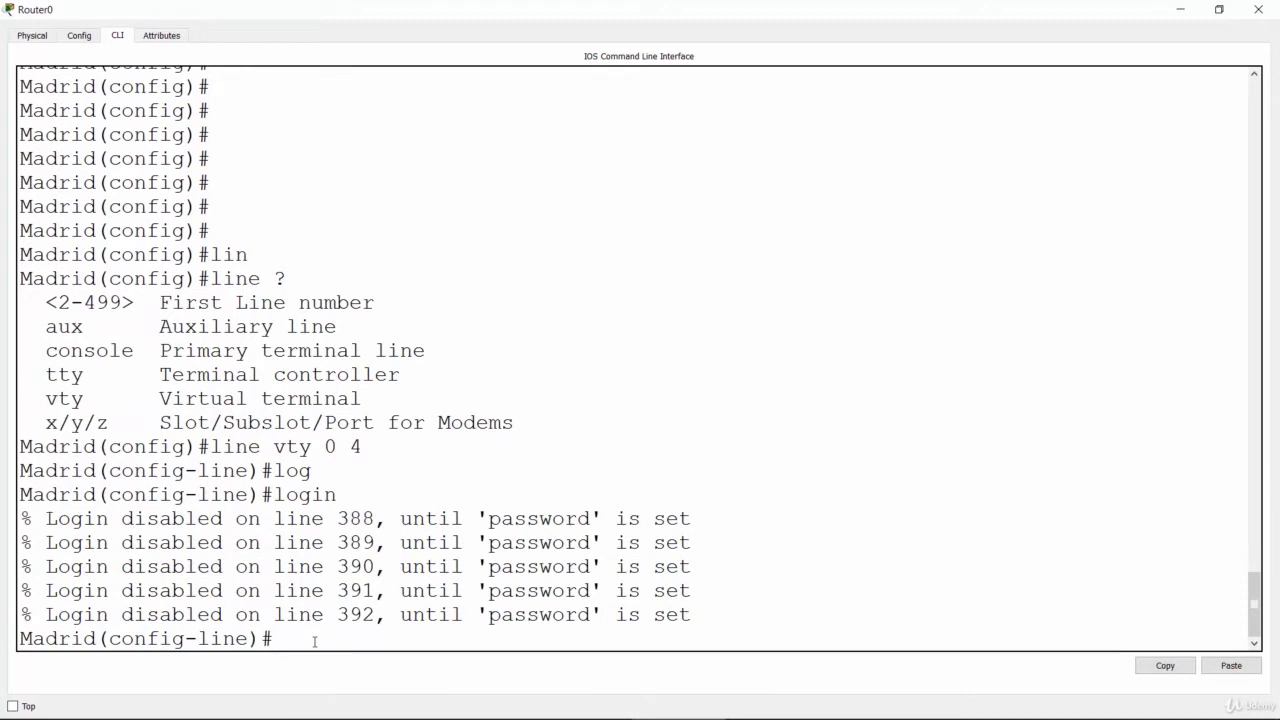
key("Return")
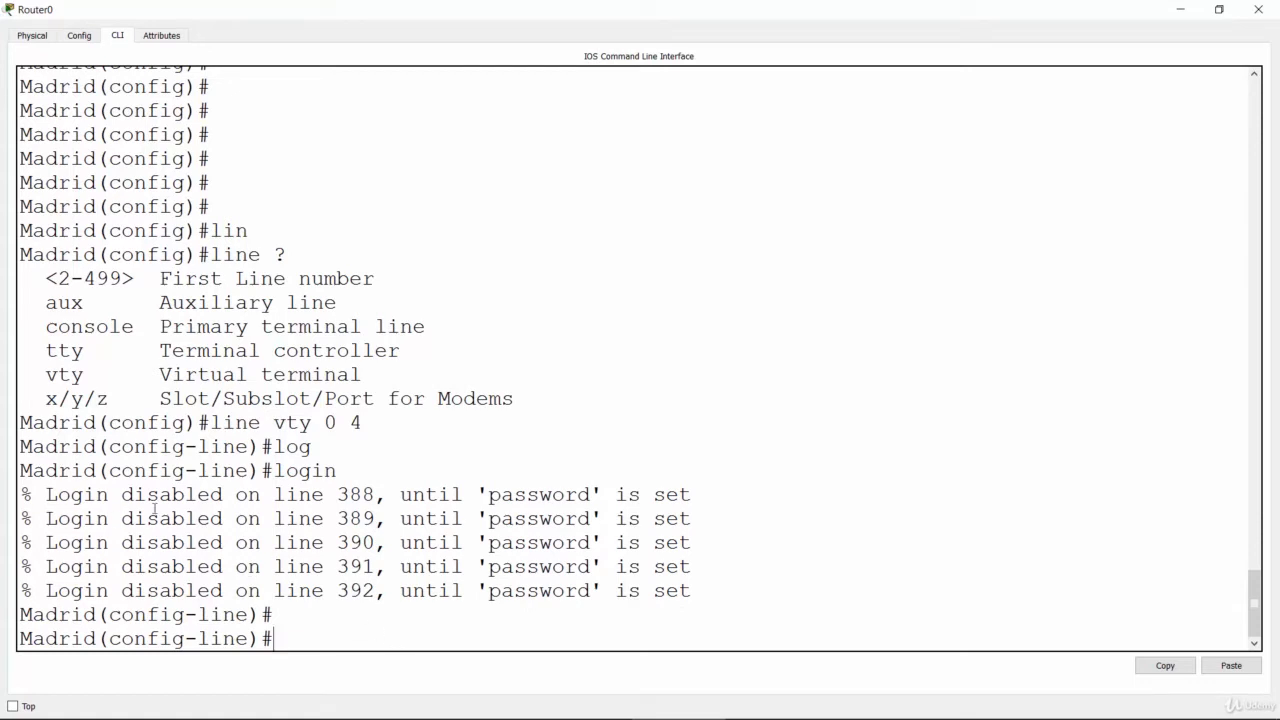
Step: Set the telnet line password on Madrid's vty lines 0 to 4 and enable login with "login"
type("pass")
key("Tab")
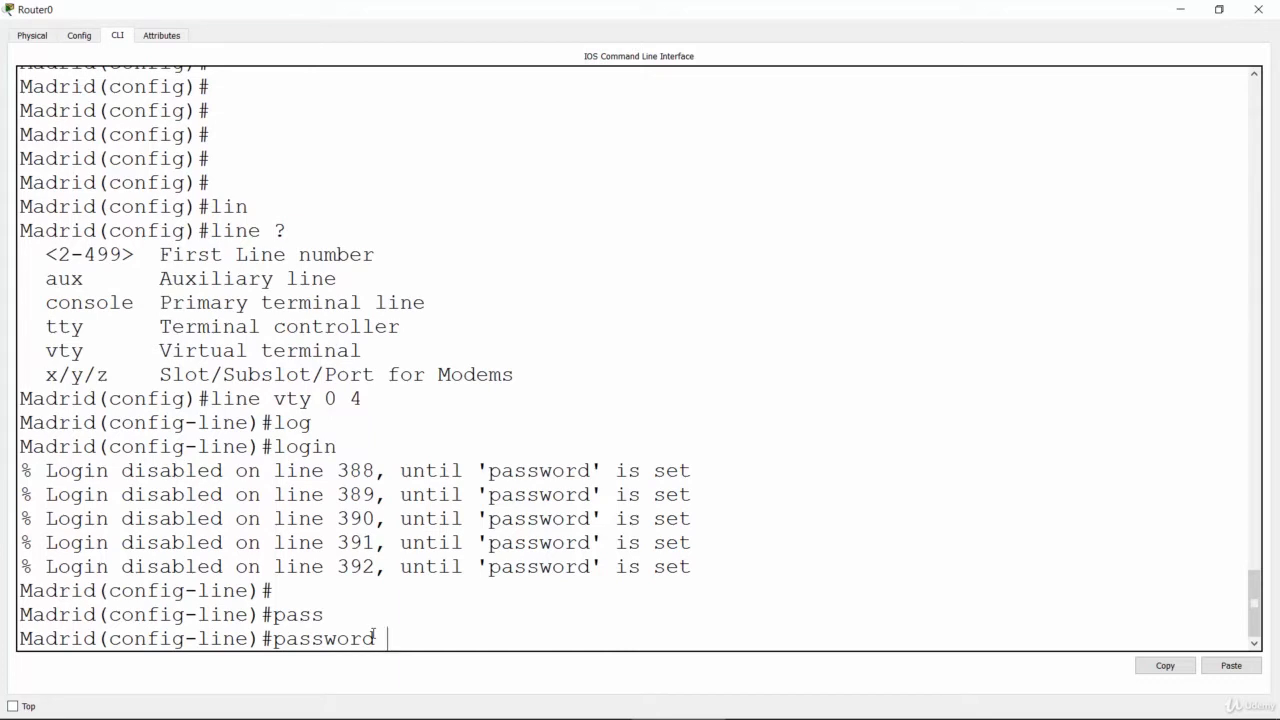
type("remote123")
key("Return")
type("login")
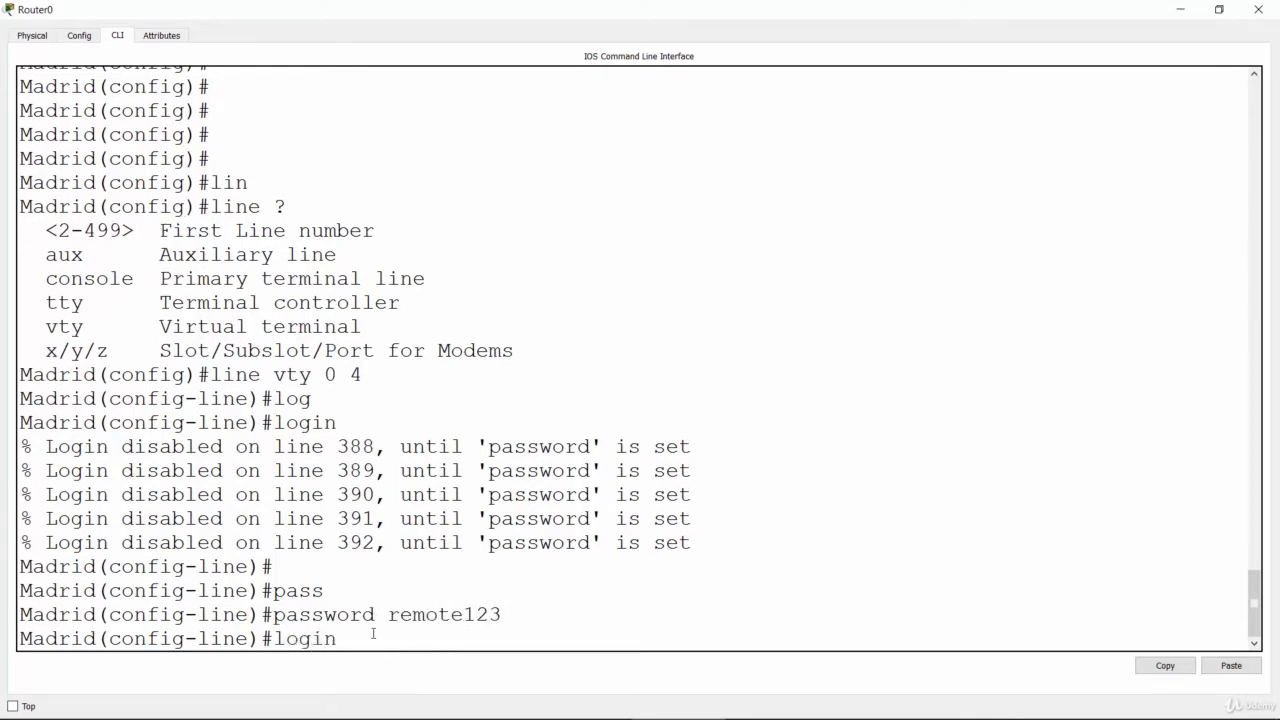
key("Return")
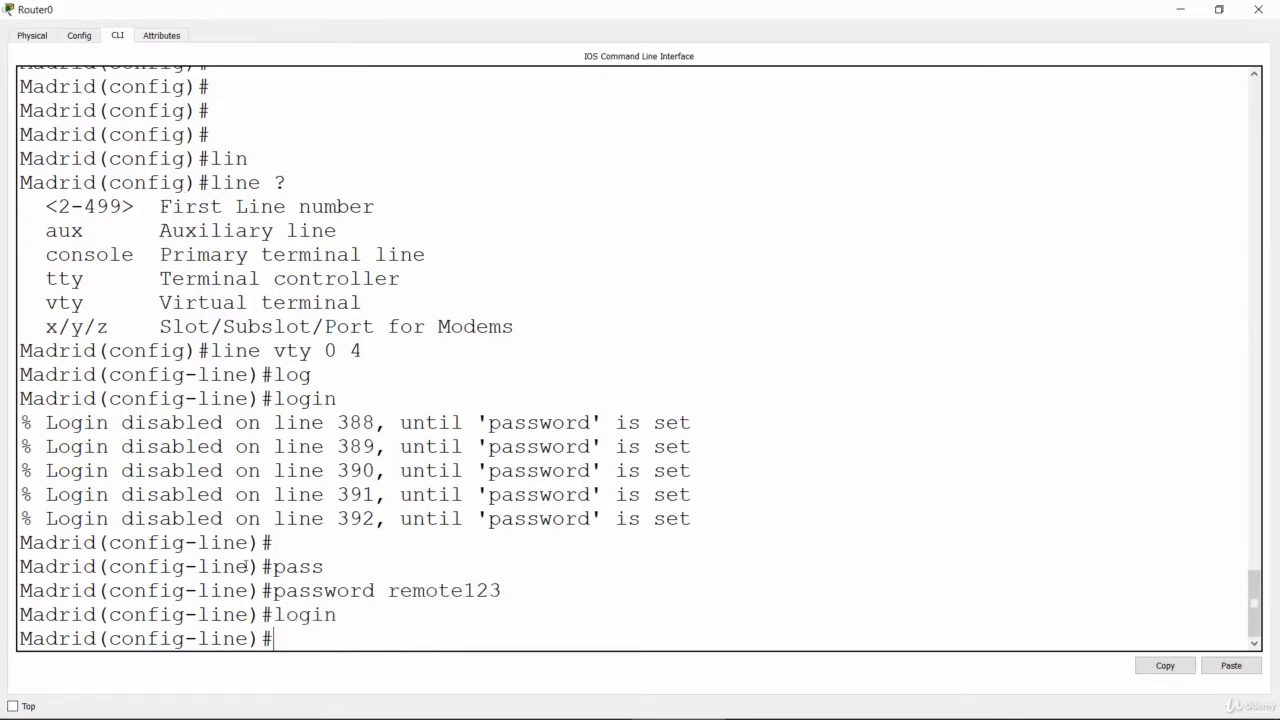
Step: Review the login messages on Madrid against the vty 0 4 range and the password and login commands
left_click_drag(22, 423, 731, 431)
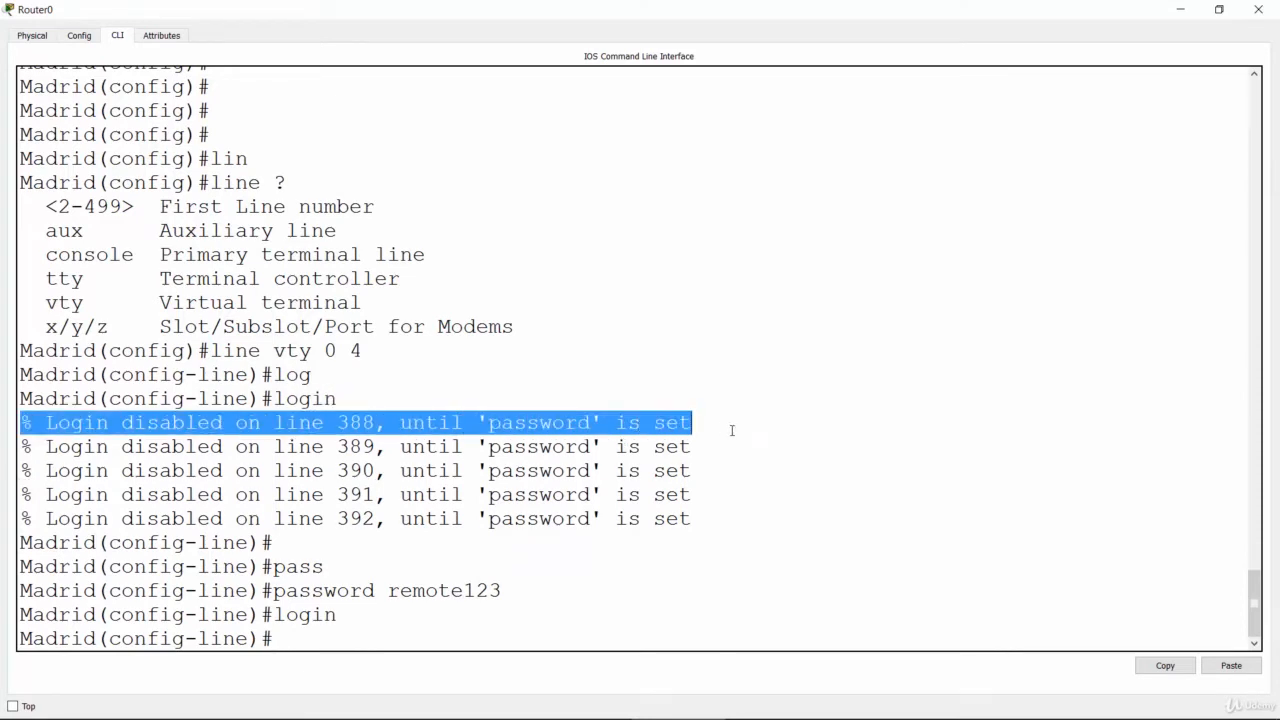
left_click(376, 448)
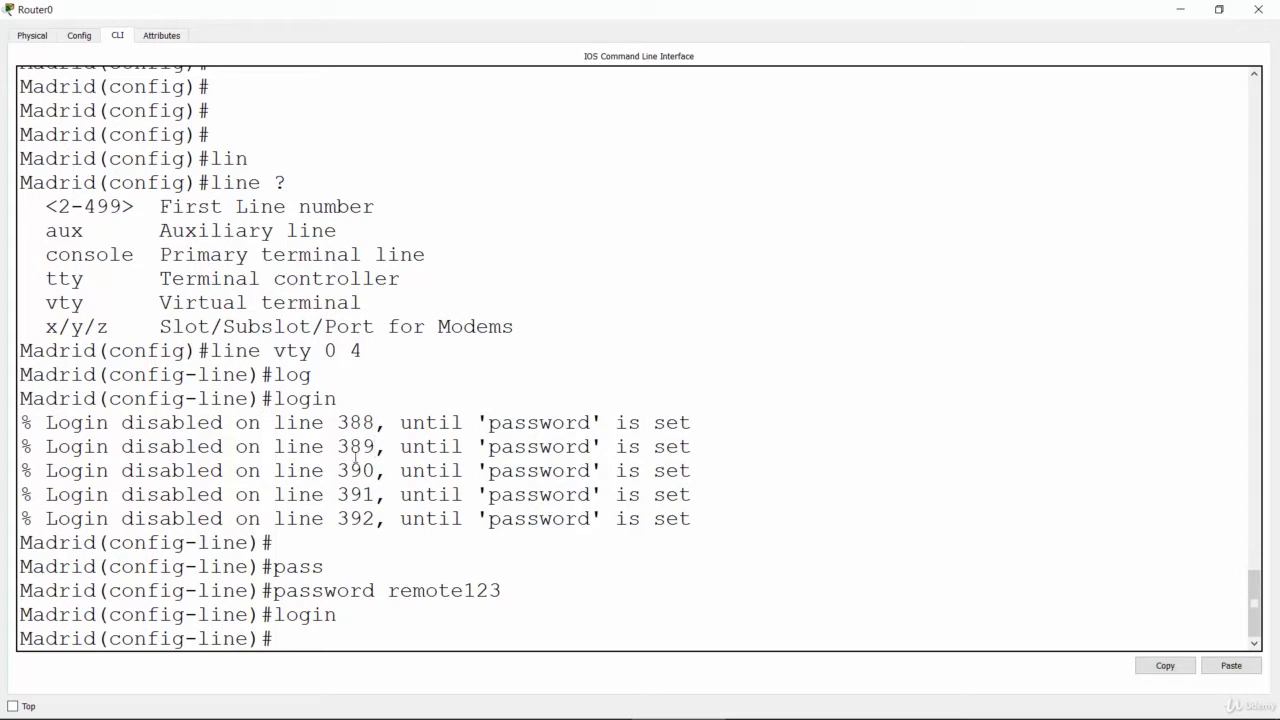
left_click_drag(324, 350, 362, 350)
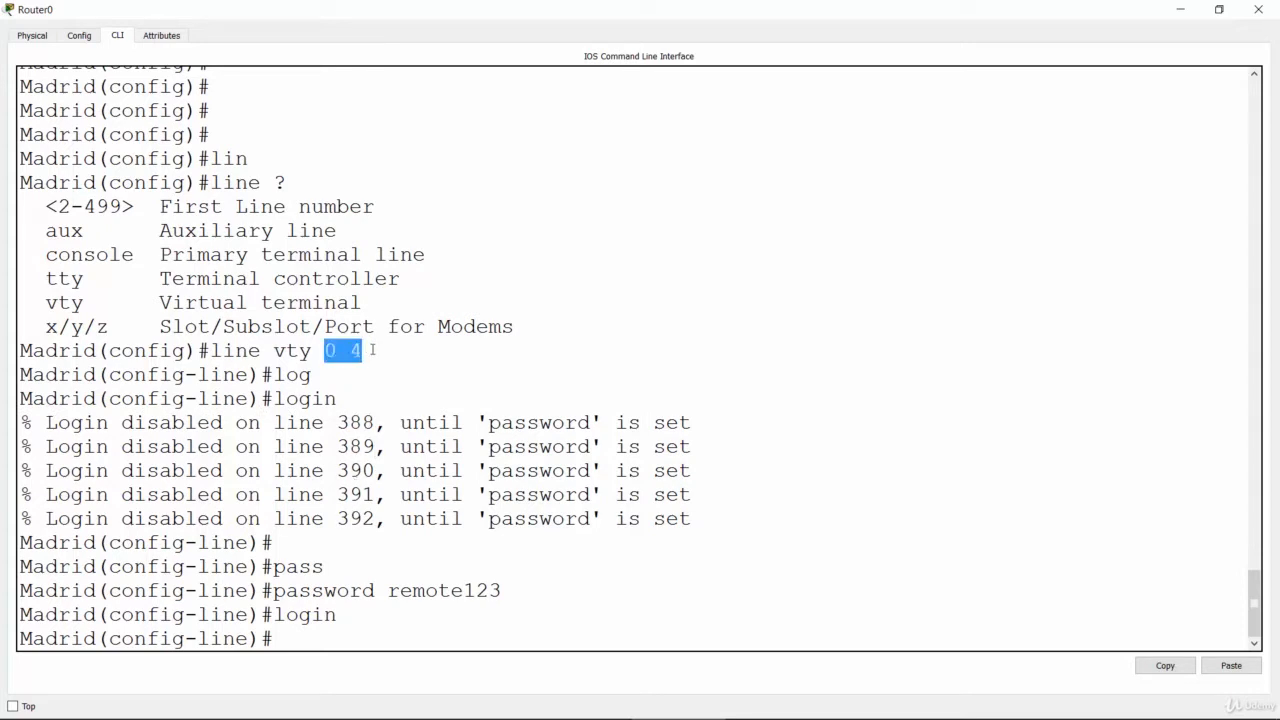
left_click(350, 448)
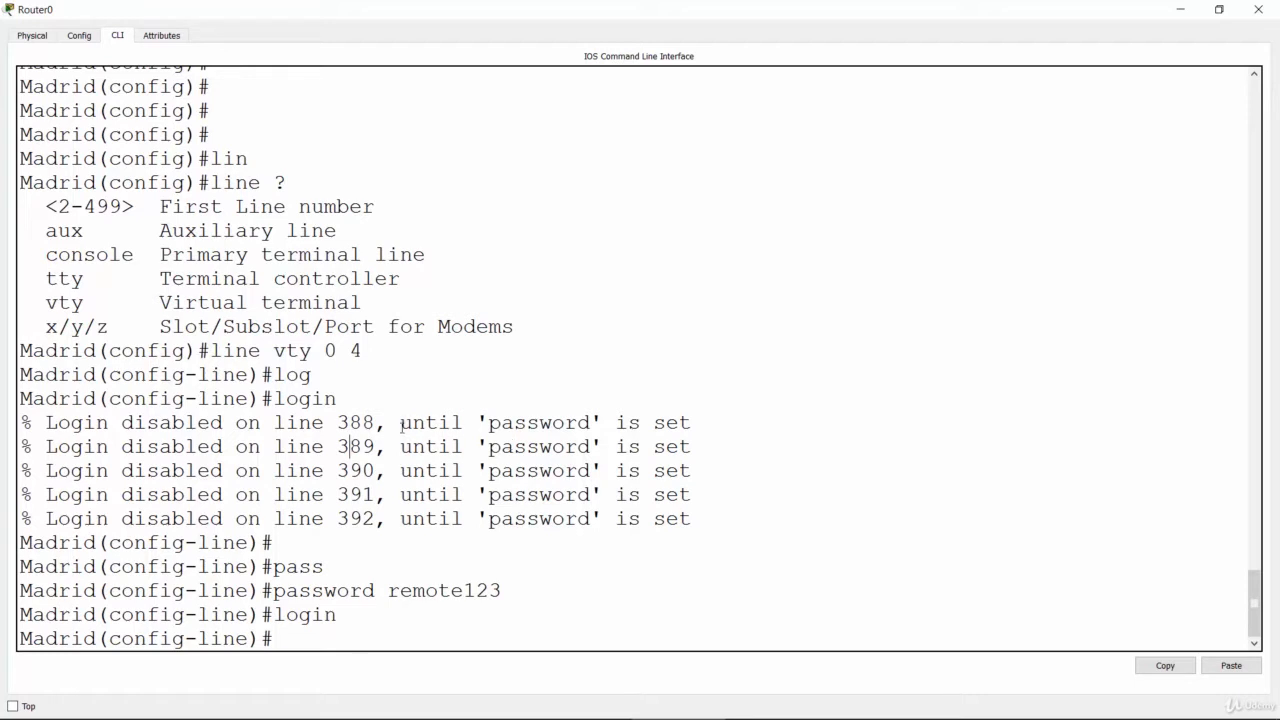
left_click_drag(400, 424, 703, 420)
left_click(697, 423)
left_click_drag(262, 590, 502, 592)
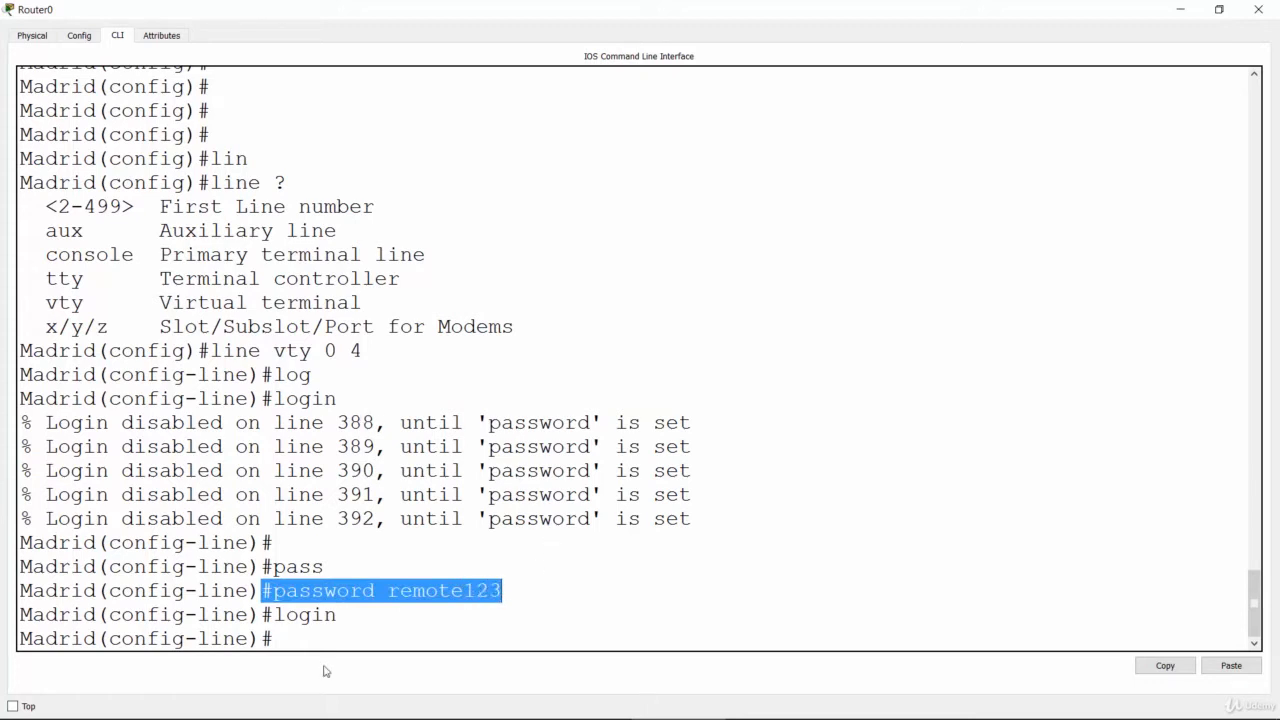
double_click(289, 615)
left_click(313, 642)
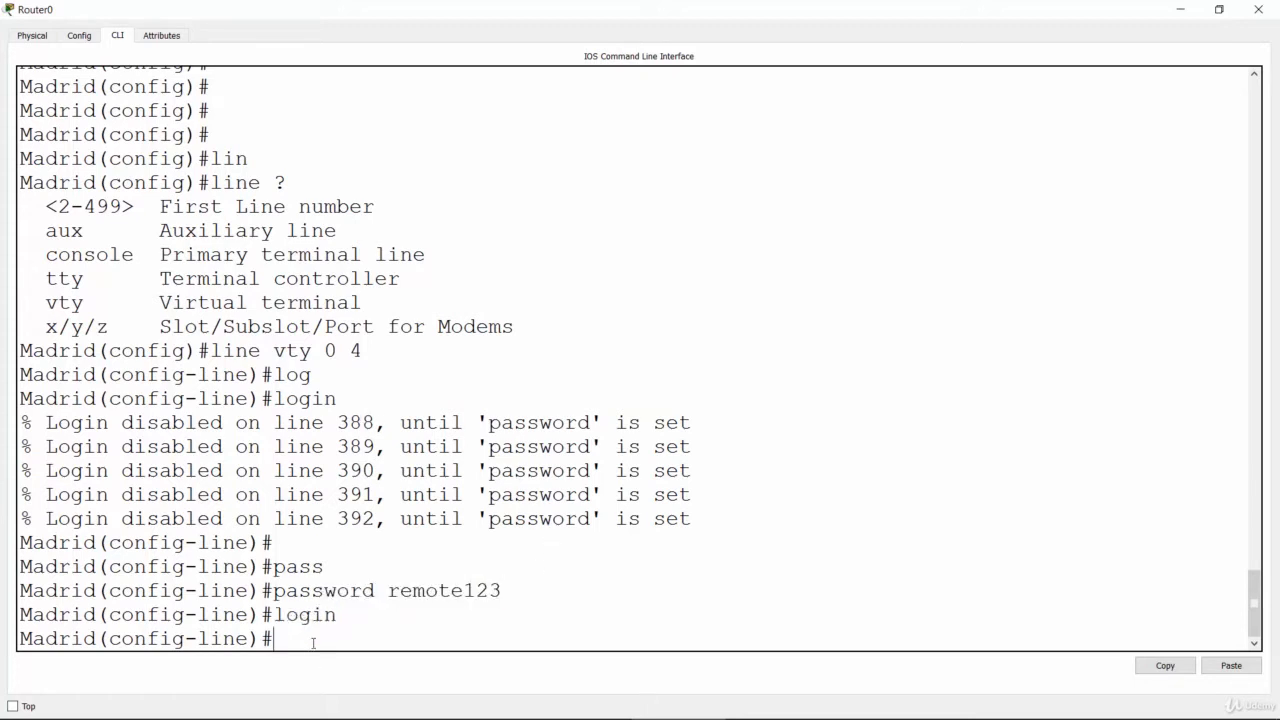
key("Return")
key("Return")
key("Return")
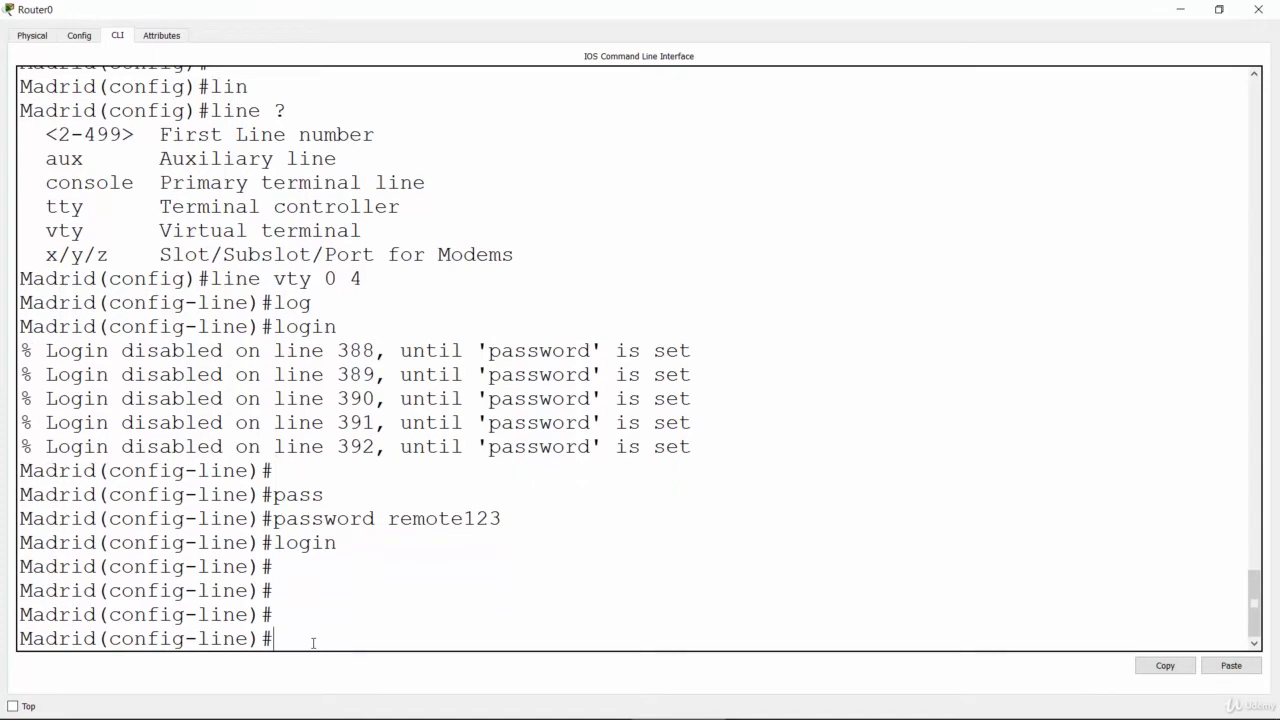
Step: Switch to the Miami router's command line and enter line configuration mode with "line vty 0 4"
left_click(1179, 10)
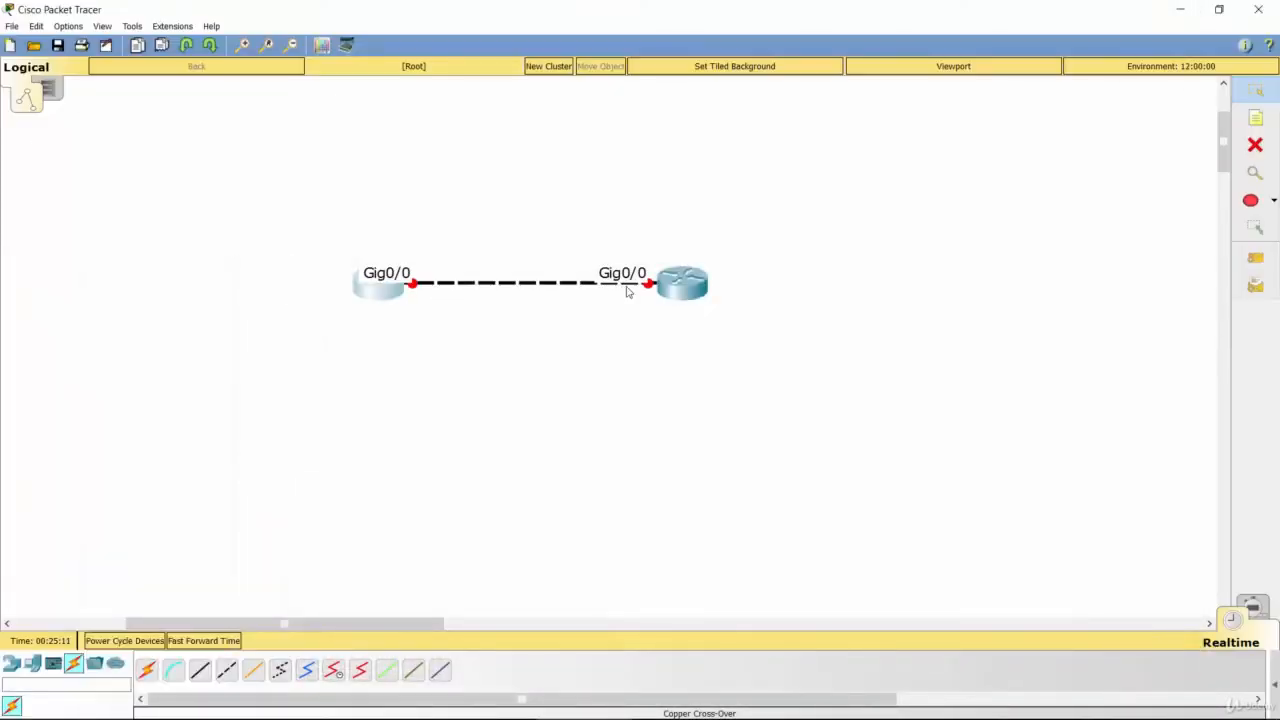
left_click(706, 274)
double_click(620, 179)
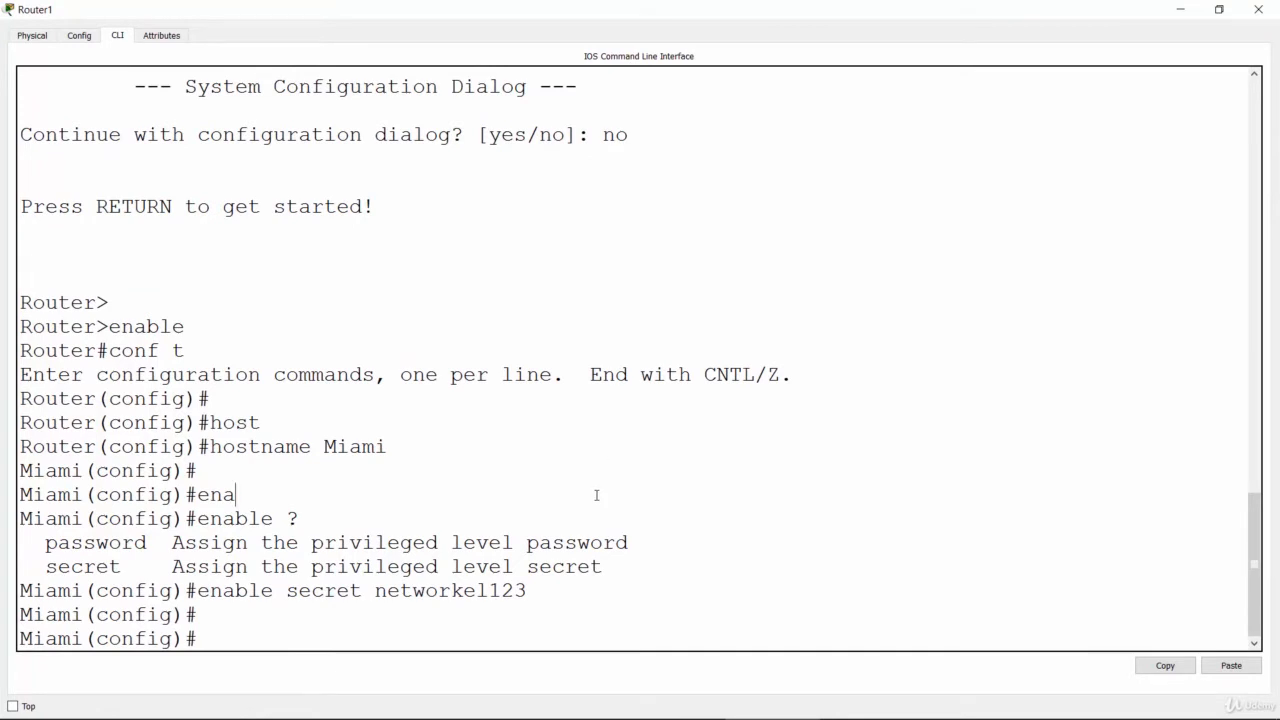
key("Return")
key("Return")
key("Return")
key("Return")
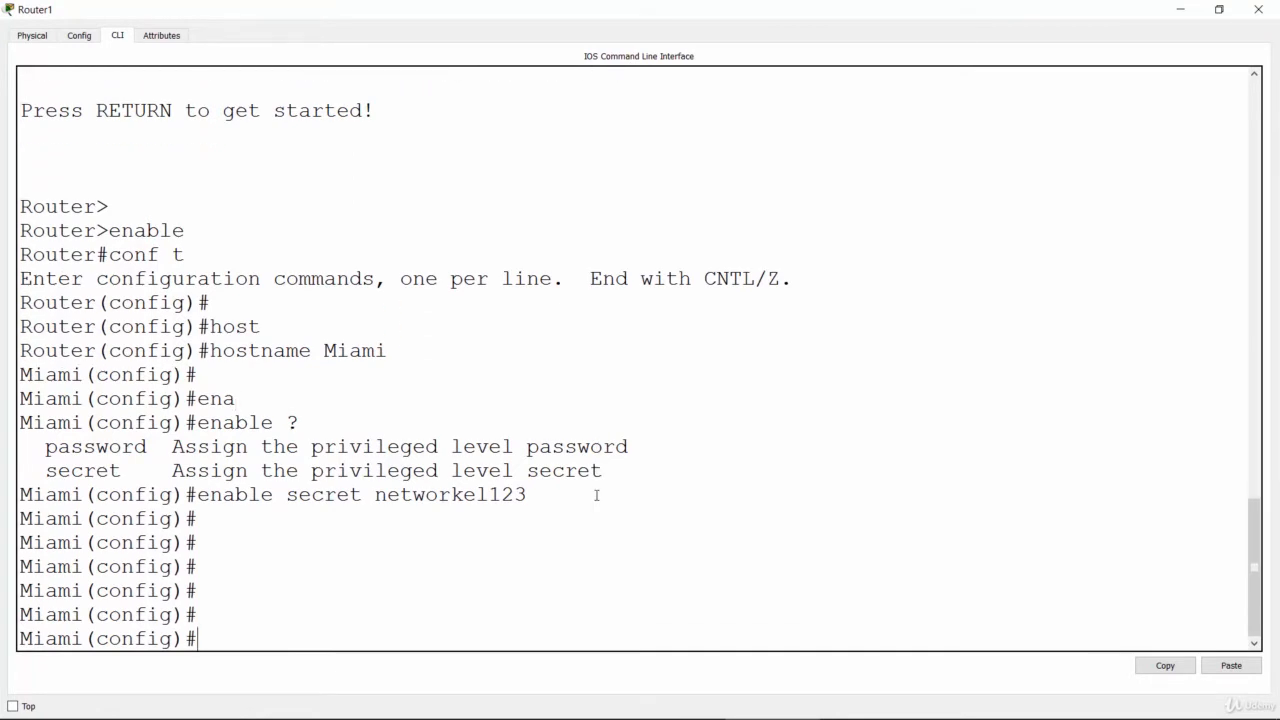
type("line vty 0 4")
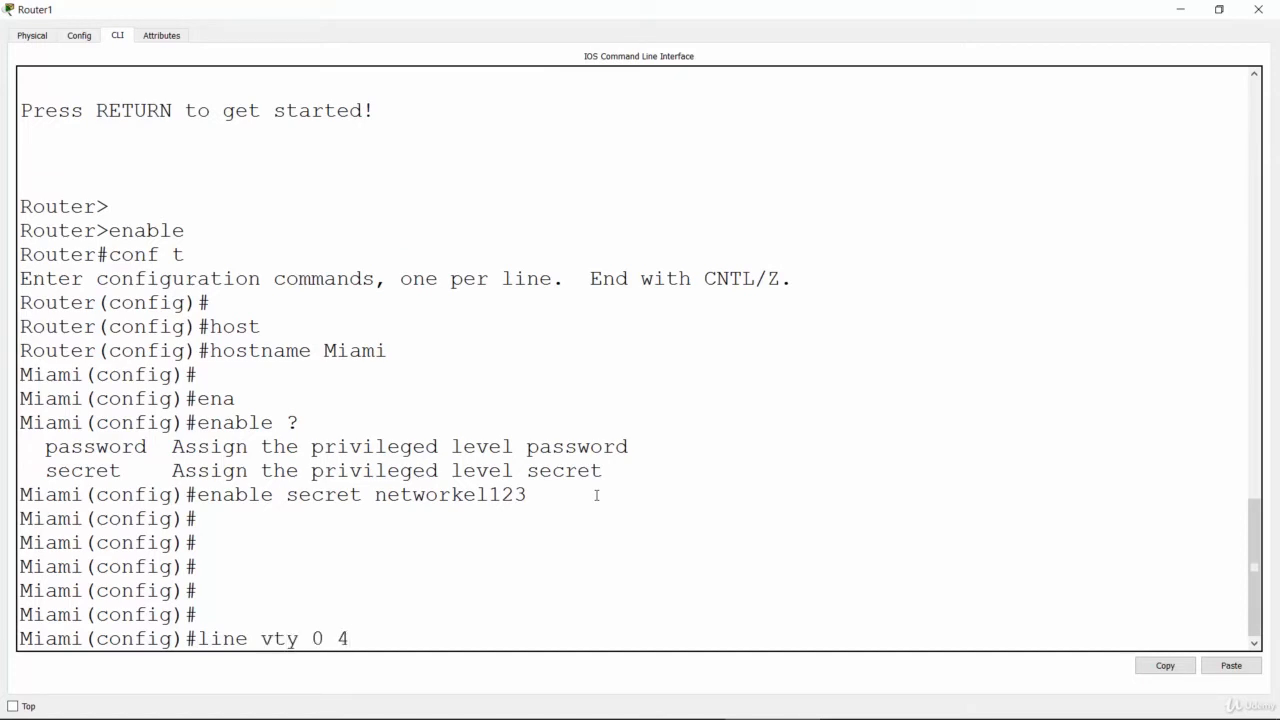
key("Return")
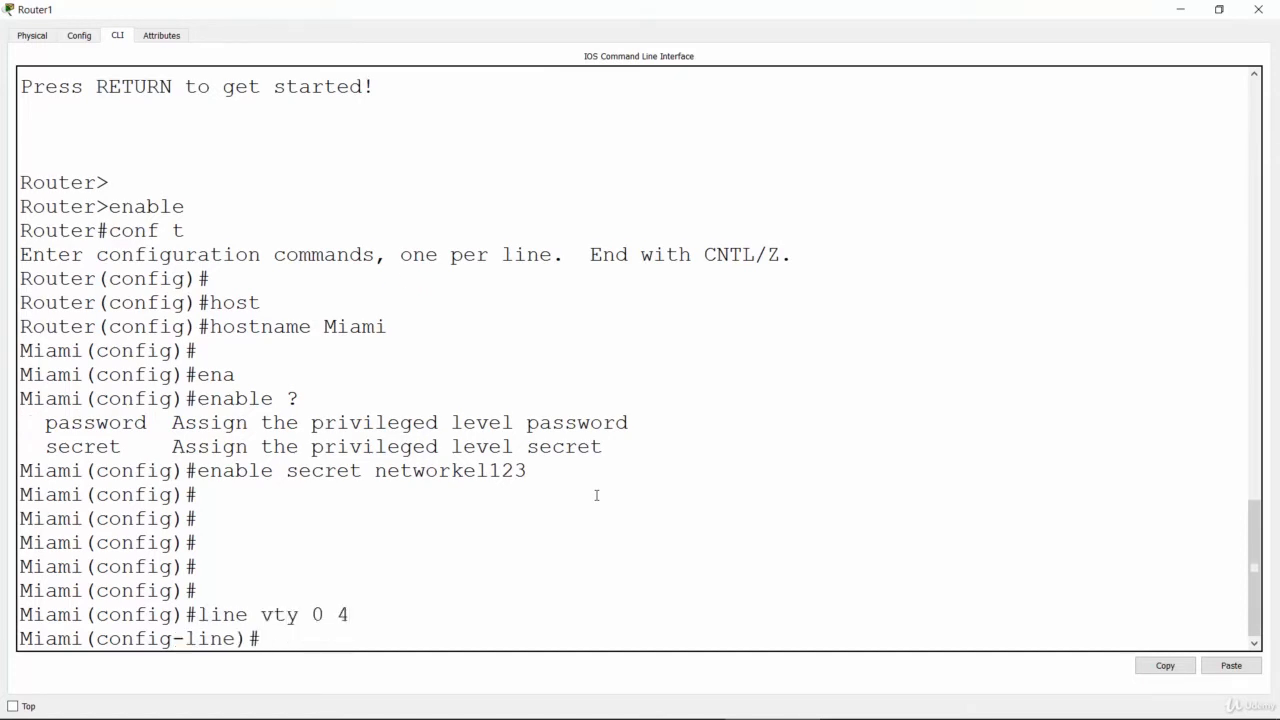
type("pass")
key("Tab")
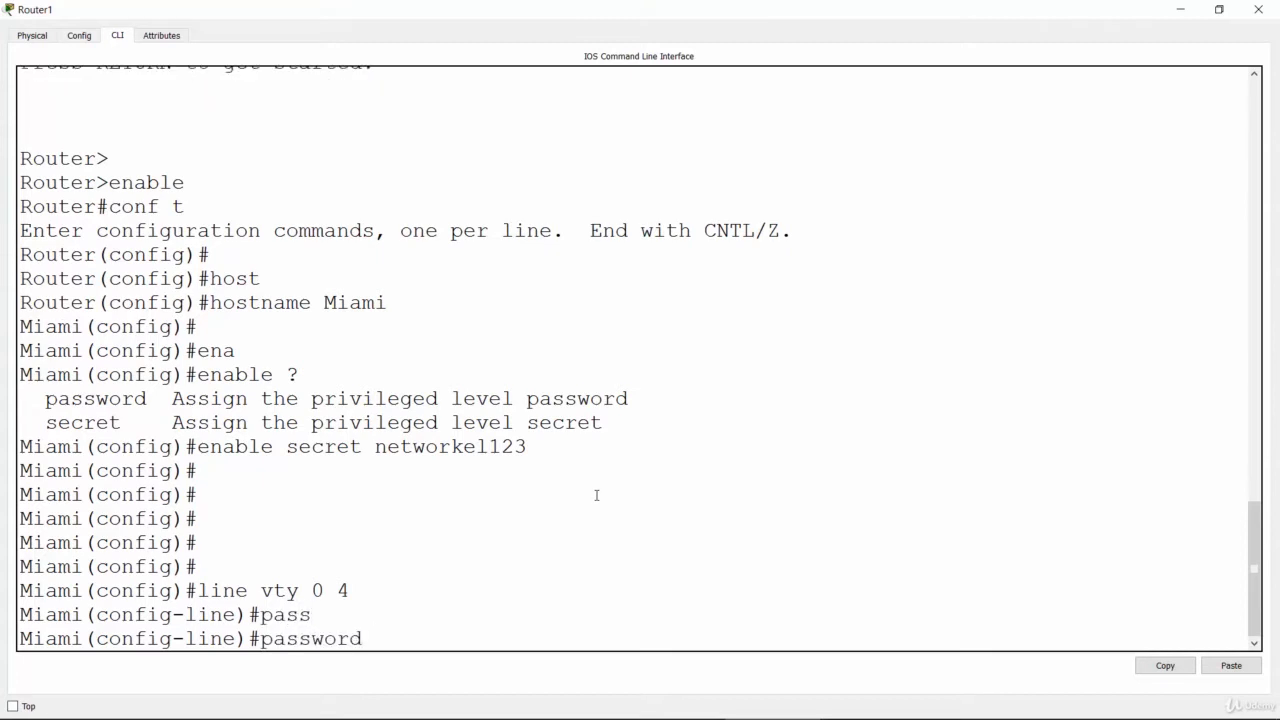
type("remote")
key("BackSpace")
key("BackSpace")
key("BackSpace")
key("BackSpace")
key("BackSpace")
key("BackSpace")
key("BackSpace")
key("BackSpace")
key("BackSpace")
key("BackSpace")
key("BackSpace")
key("BackSpace")
key("BackSpace")
key("BackSpace")
key("BackSpace")
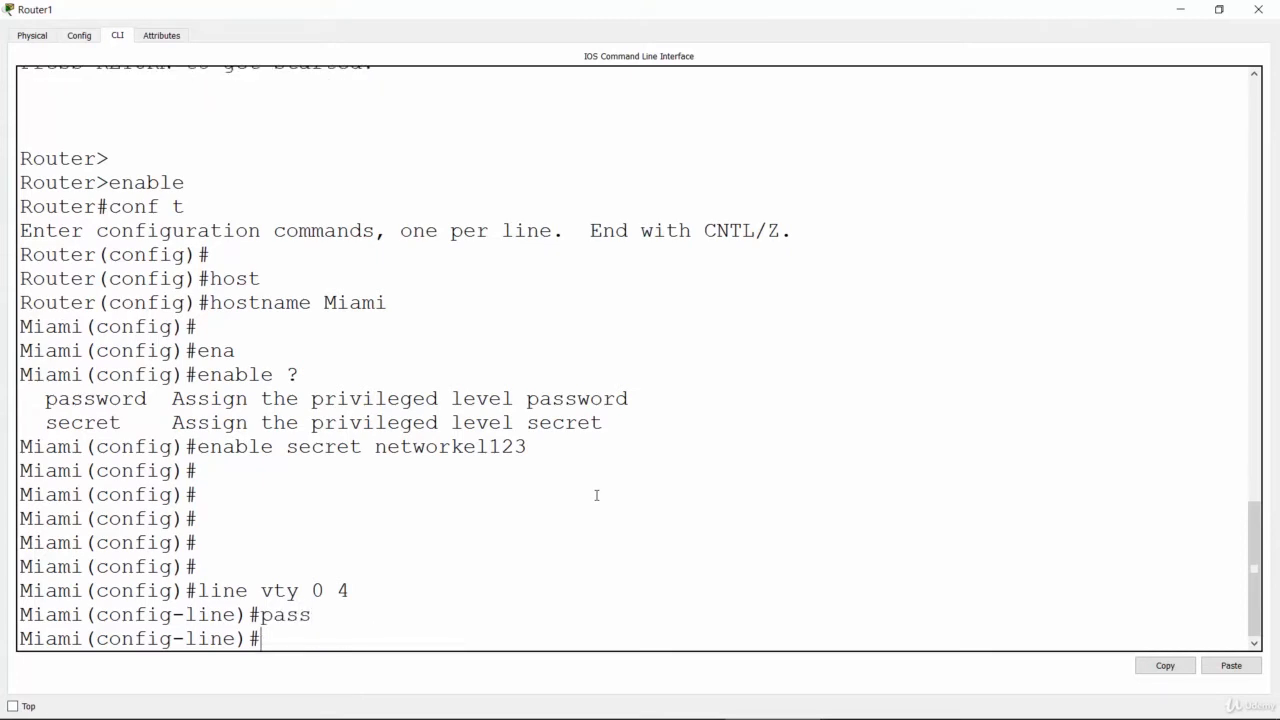
key("Up")
key("Down")
Step: Set the telnet line password on Miami's vty lines and enable login with "login"
type("pass")
key("Tab")
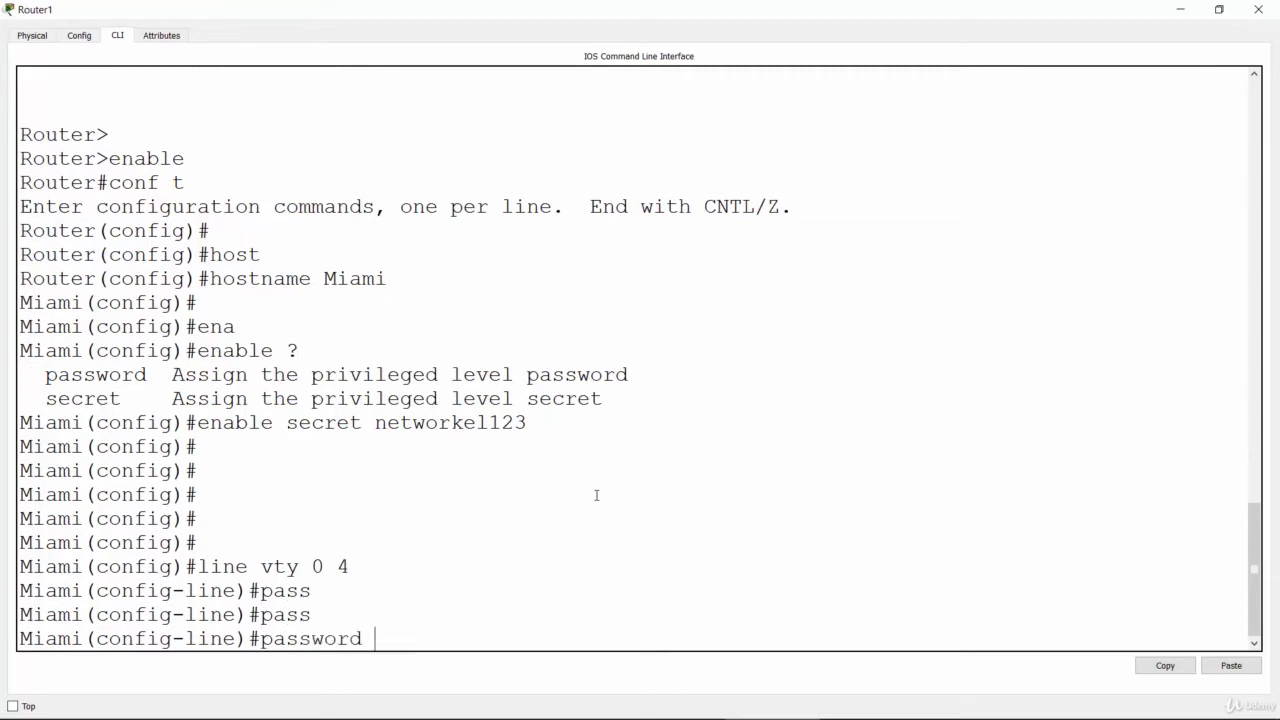
type("remote123")
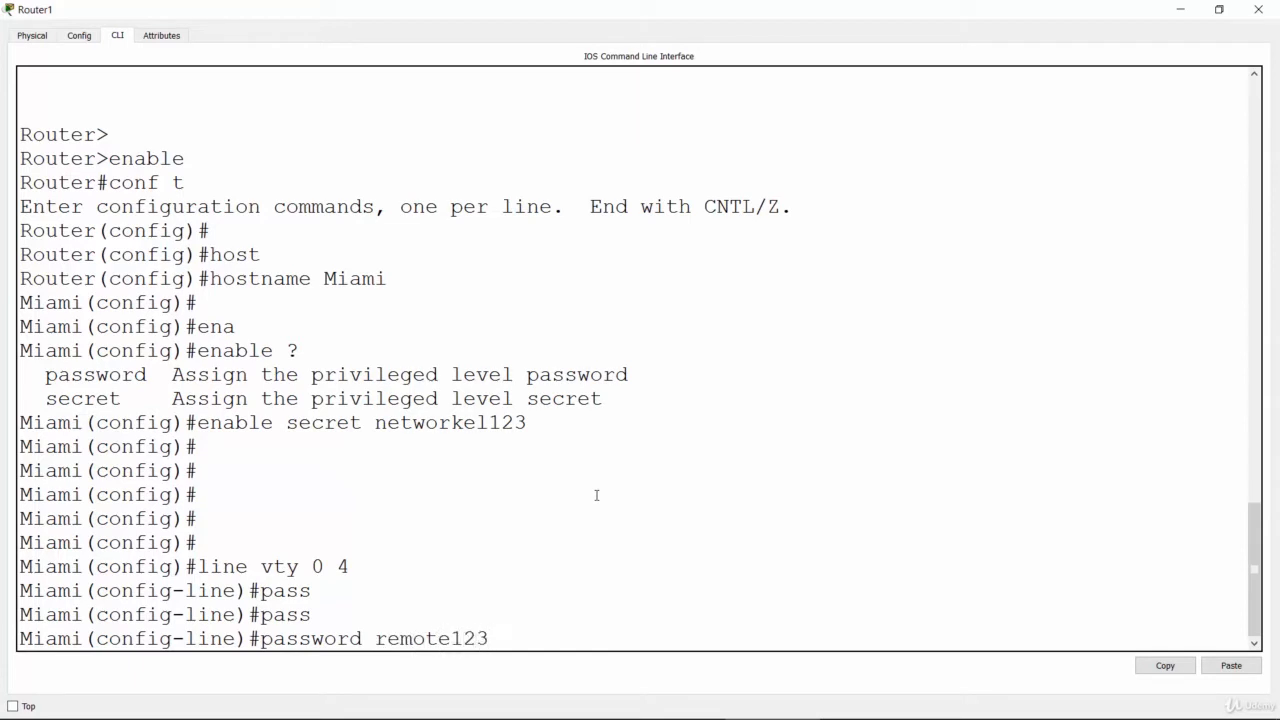
key("Return")
type("login")
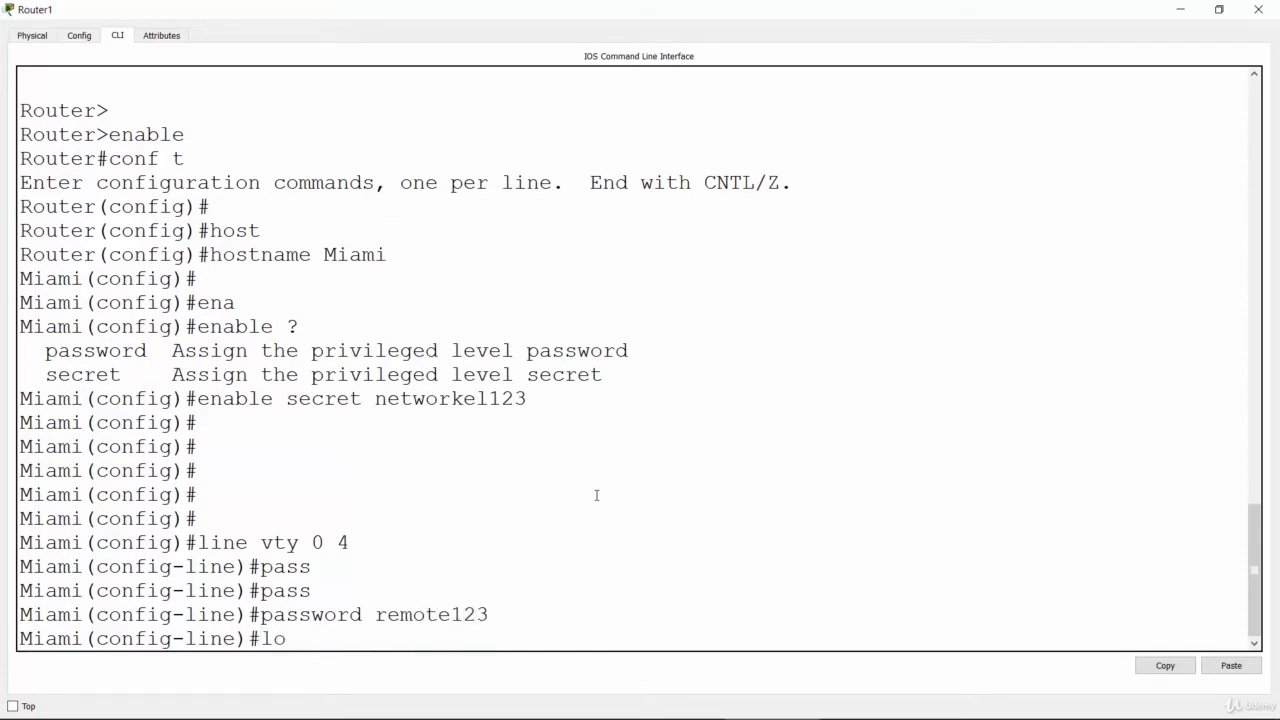
key("Return")
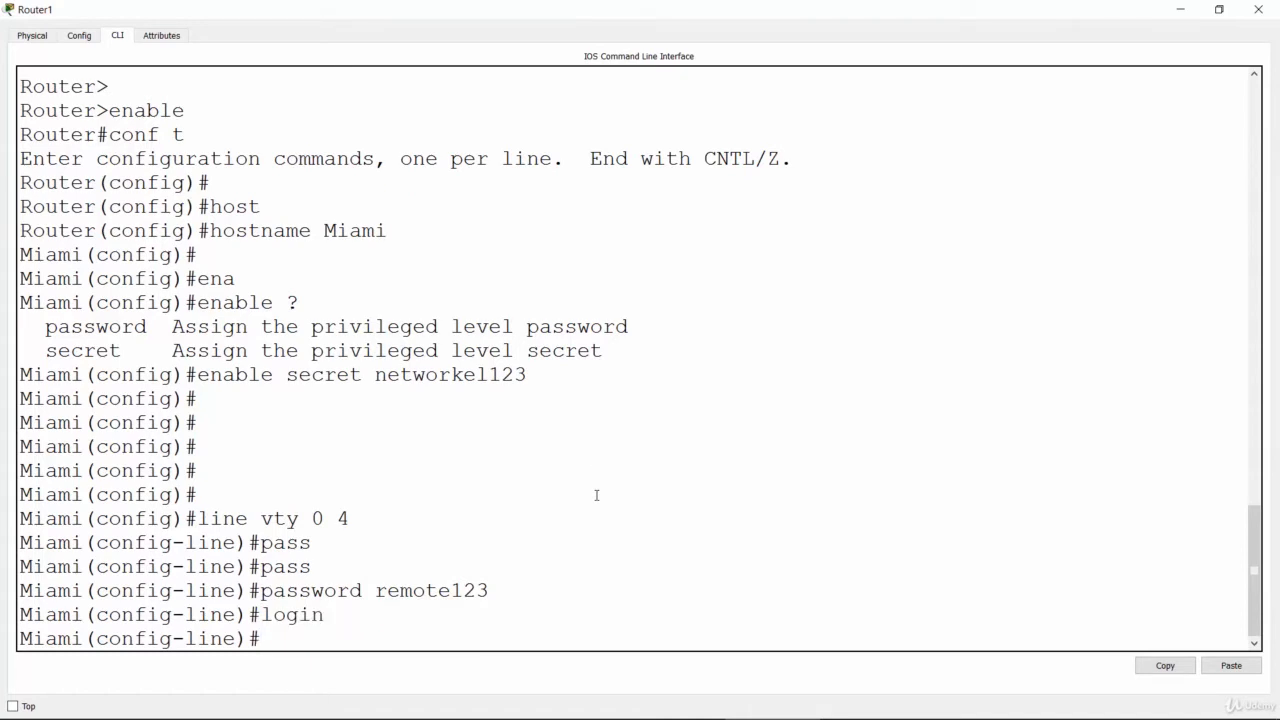
key("Return")
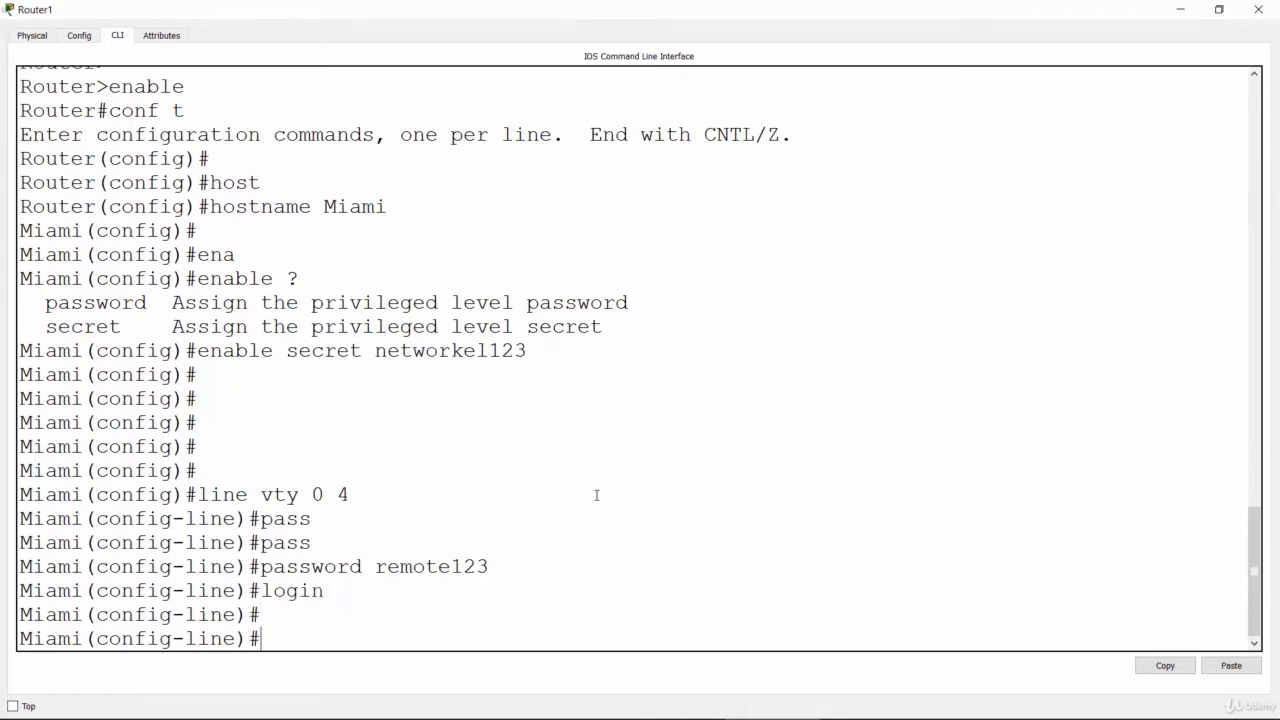
Step: Switch to the Basic Router Configuration Lab slide, tick off the telnet task and mark the "show run" task 4
key("alt+Tab")
key("alt+Tab")
key("alt+Tab")
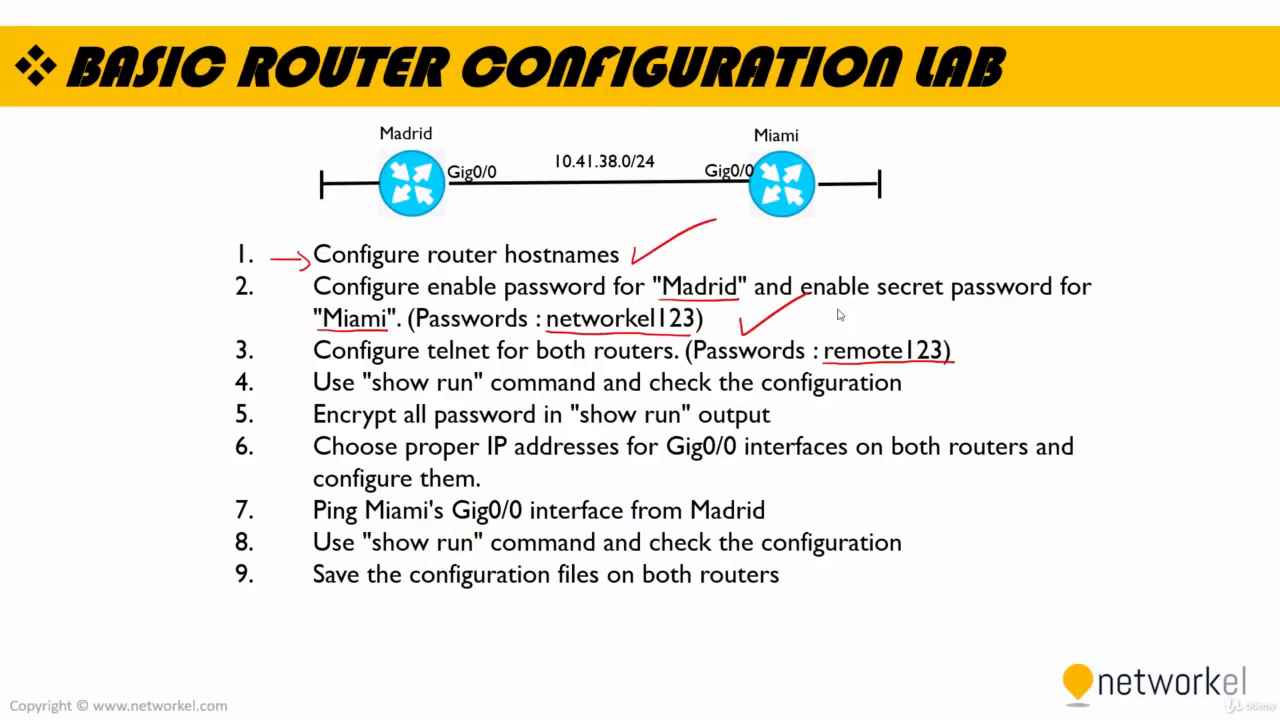
left_click_drag(697, 342, 729, 331)
mouse_move(961, 342)
left_mouse_down()
mouse_move(976, 353)
mouse_move(1018, 325)
left_mouse_up()
mouse_move(970, 389)
left_mouse_down()
mouse_move(907, 395)
mouse_move(916, 402)
mouse_move(922, 387)
left_mouse_up()
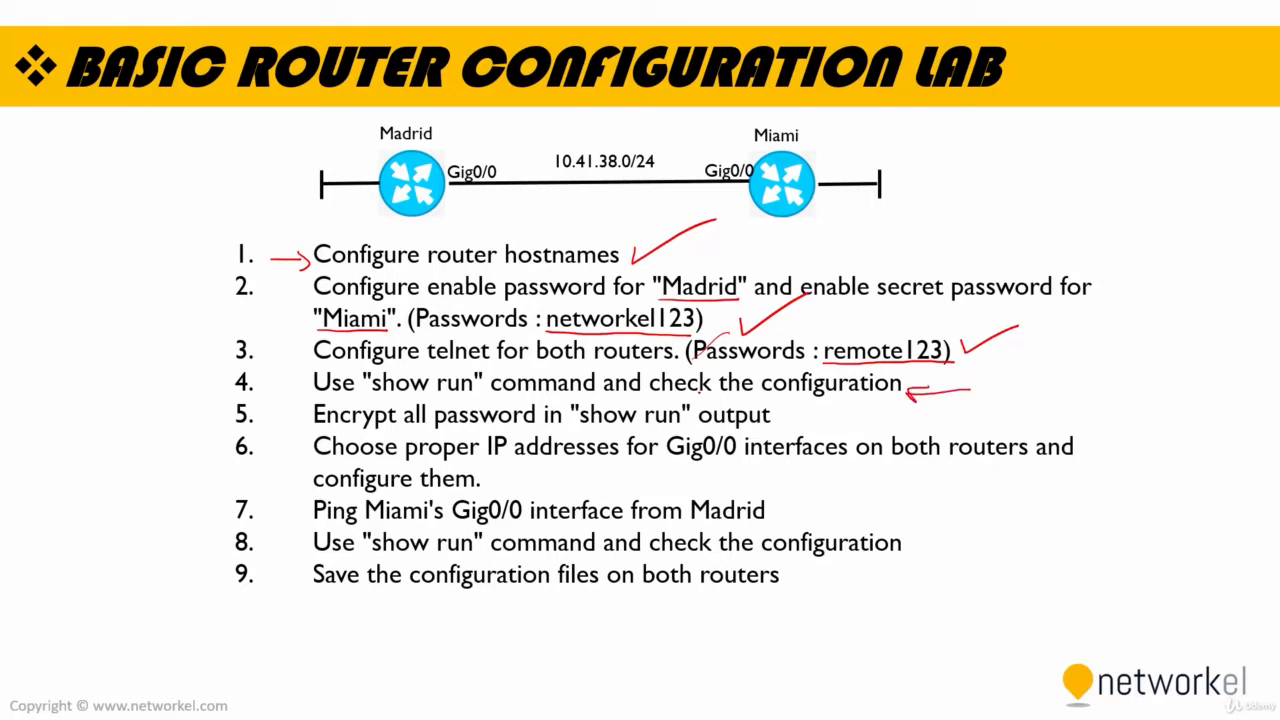
mouse_move(366, 396)
left_mouse_down()
mouse_move(440, 404)
mouse_move(488, 391)
left_mouse_up()
Step: Switch back to Cisco Packet Tracer and open the Madrid router's command line in a maximized window
key("alt+Tab")
key("alt+Tab")
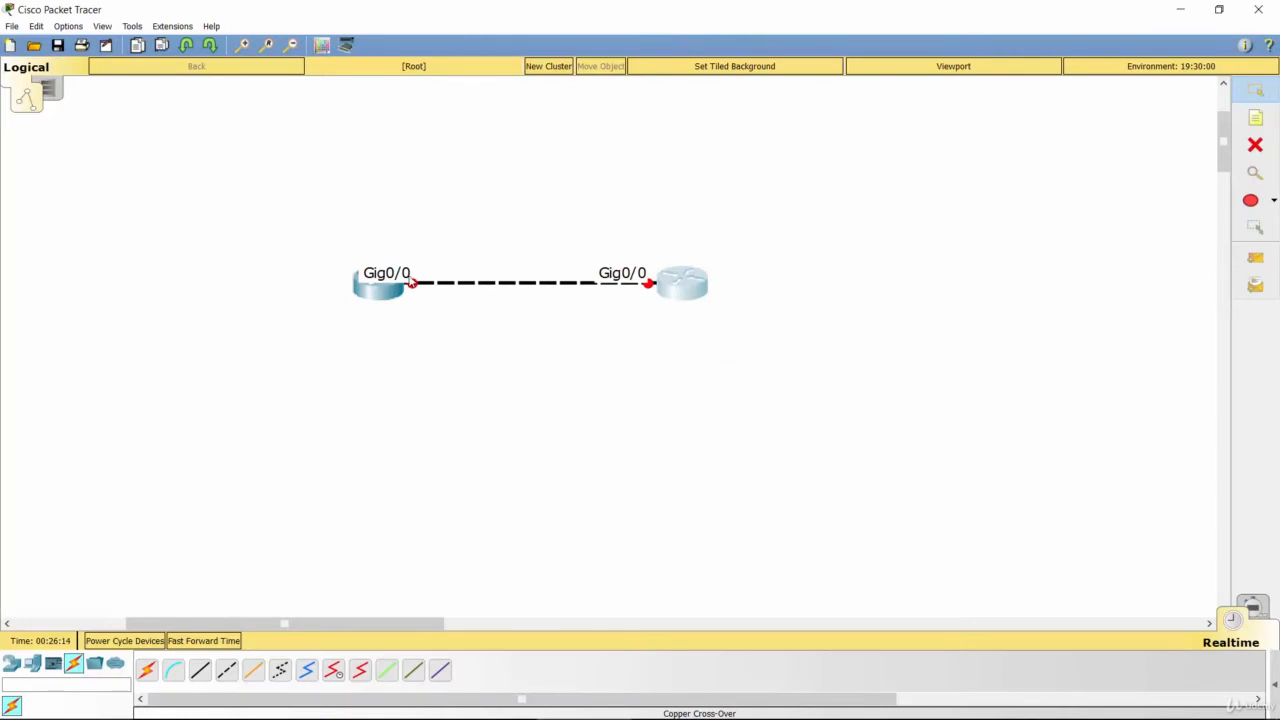
left_click(380, 288)
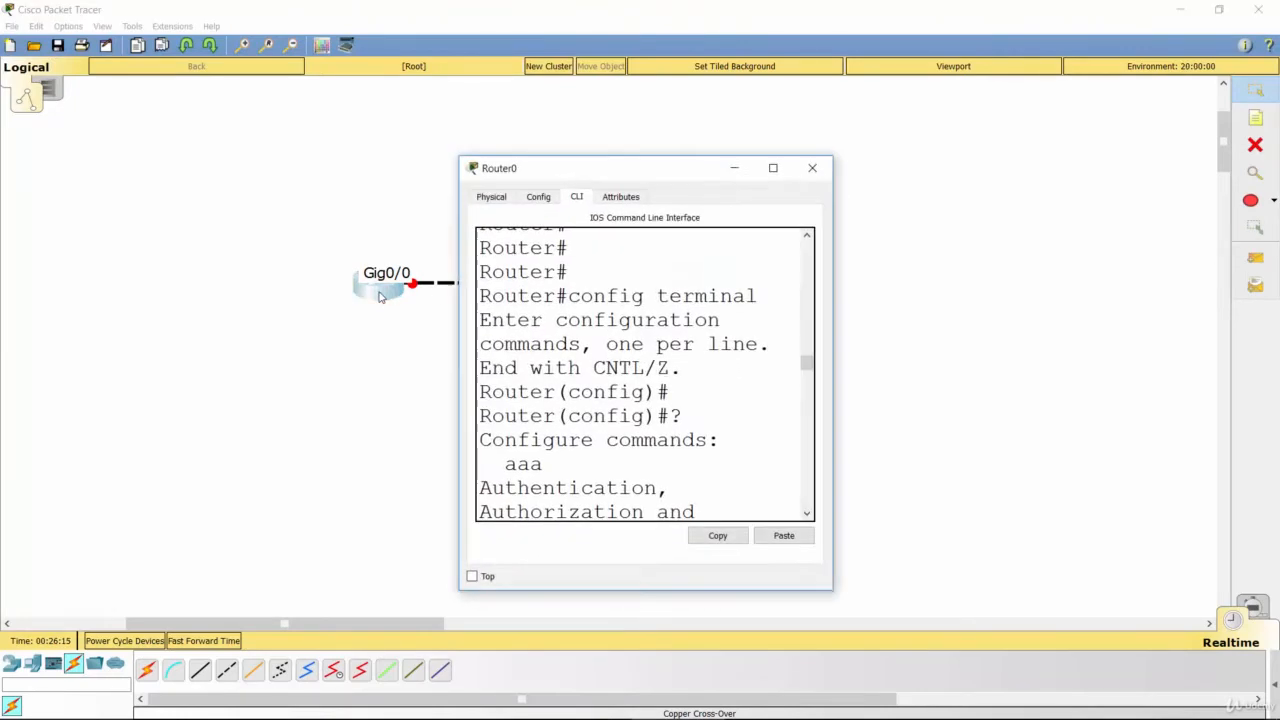
left_click(771, 166)
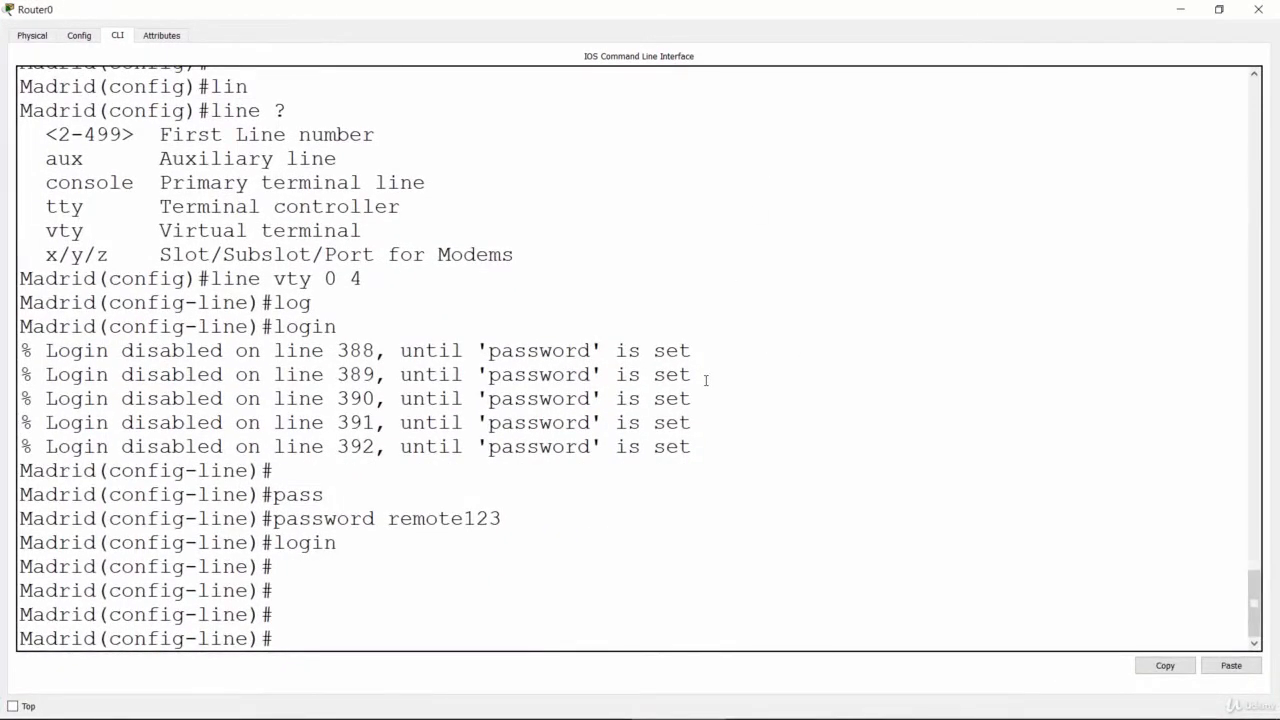
Step: Leave line configuration mode on the Madrid router and return to the privileged prompt with "end"
key("Return")
key("Return")
key("Return")
key("Return")
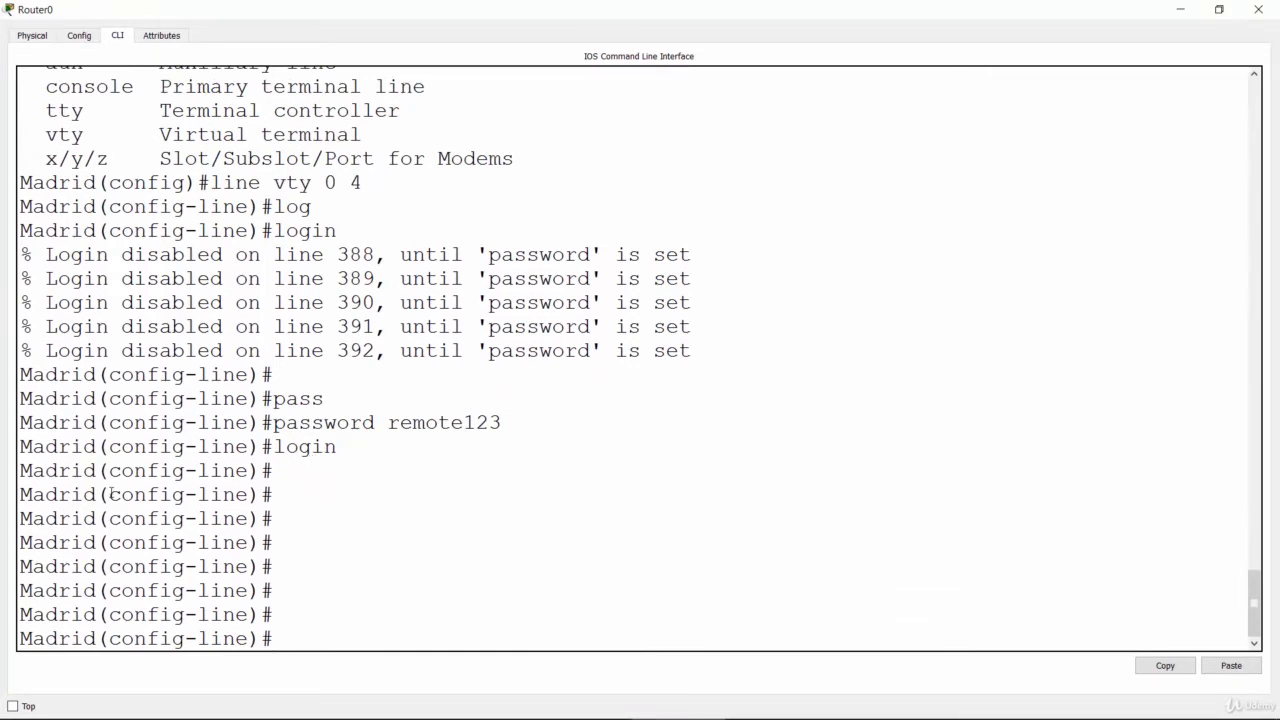
left_click_drag(111, 490, 248, 498)
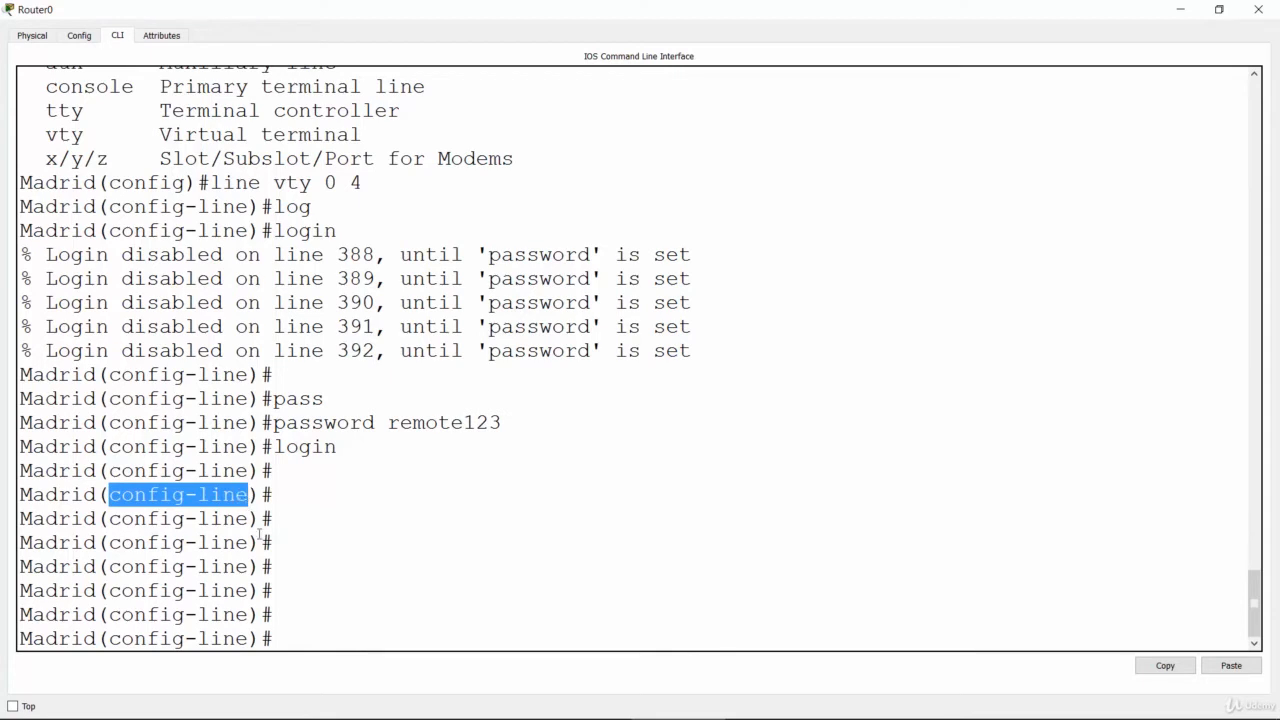
left_click(317, 606)
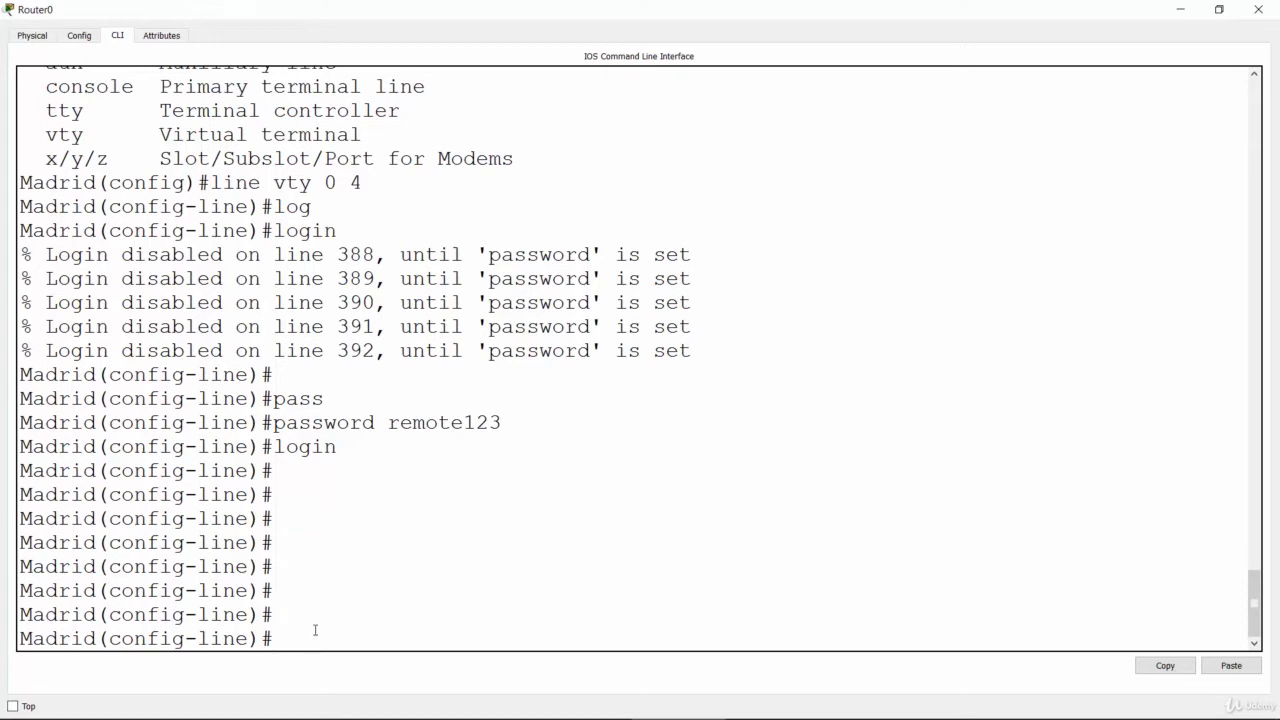
key("Return")
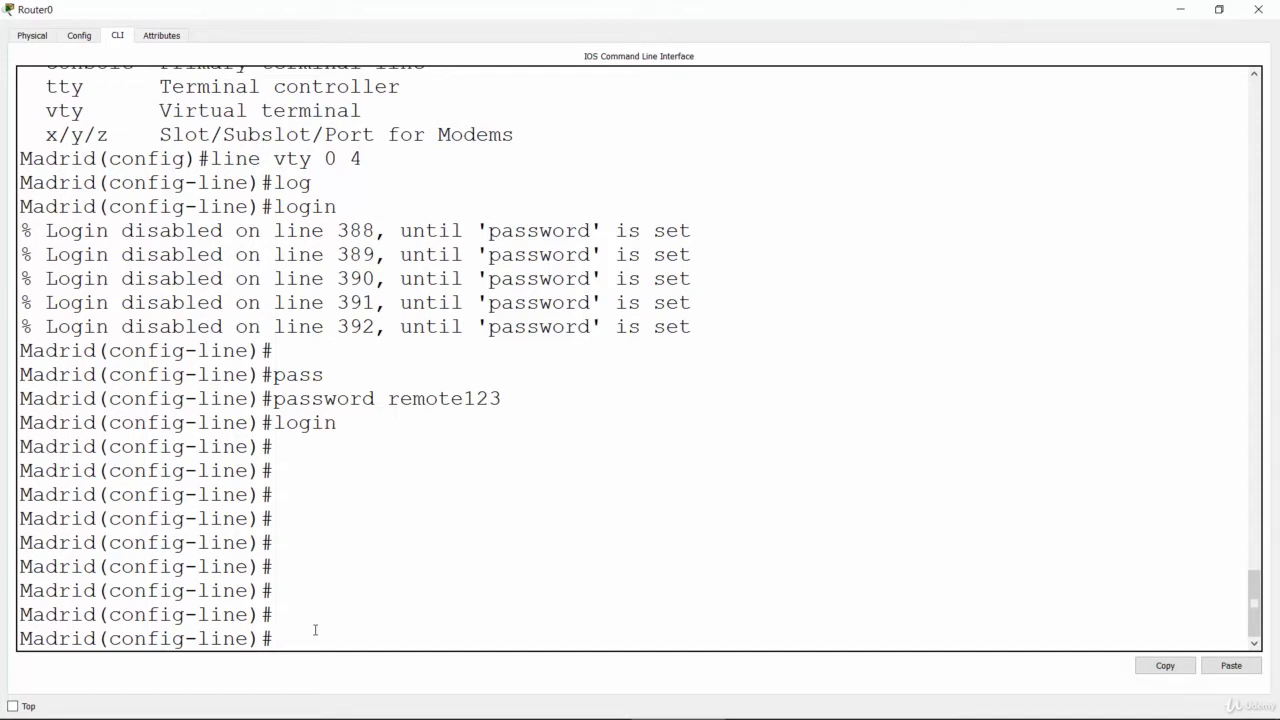
type("end")
key("Return")
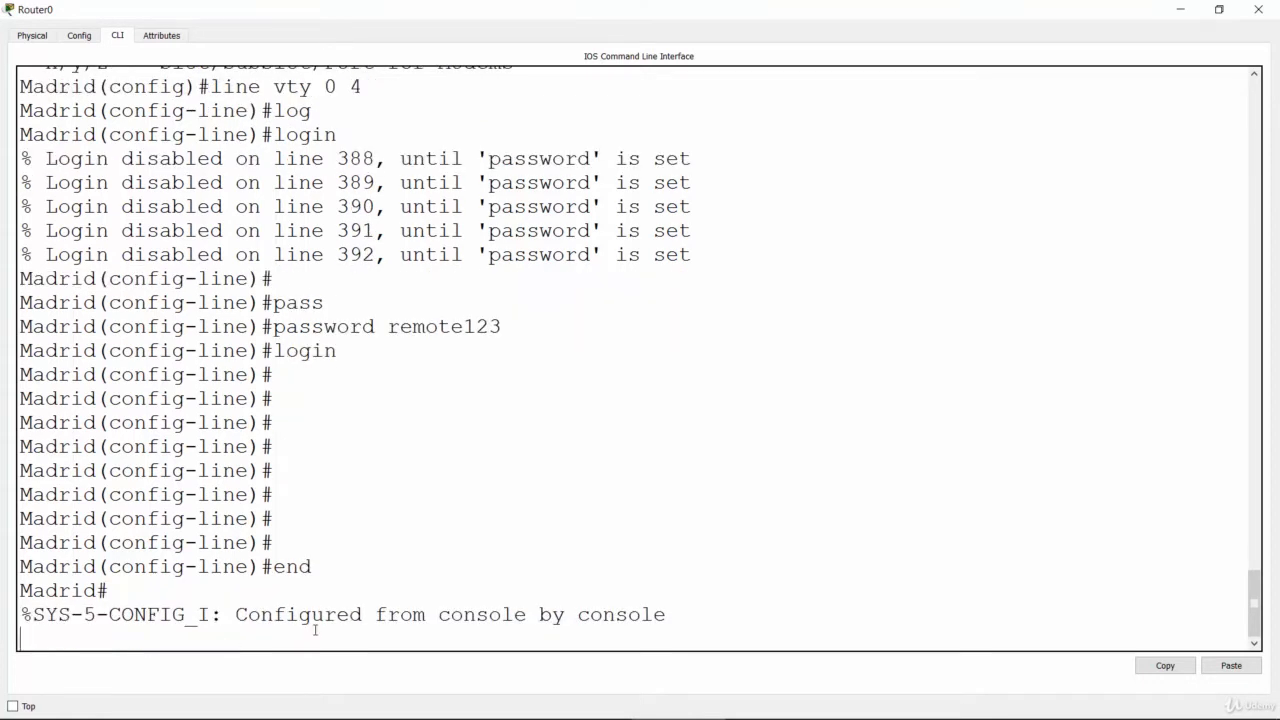
key("Return")
key("Return")
key("Return")
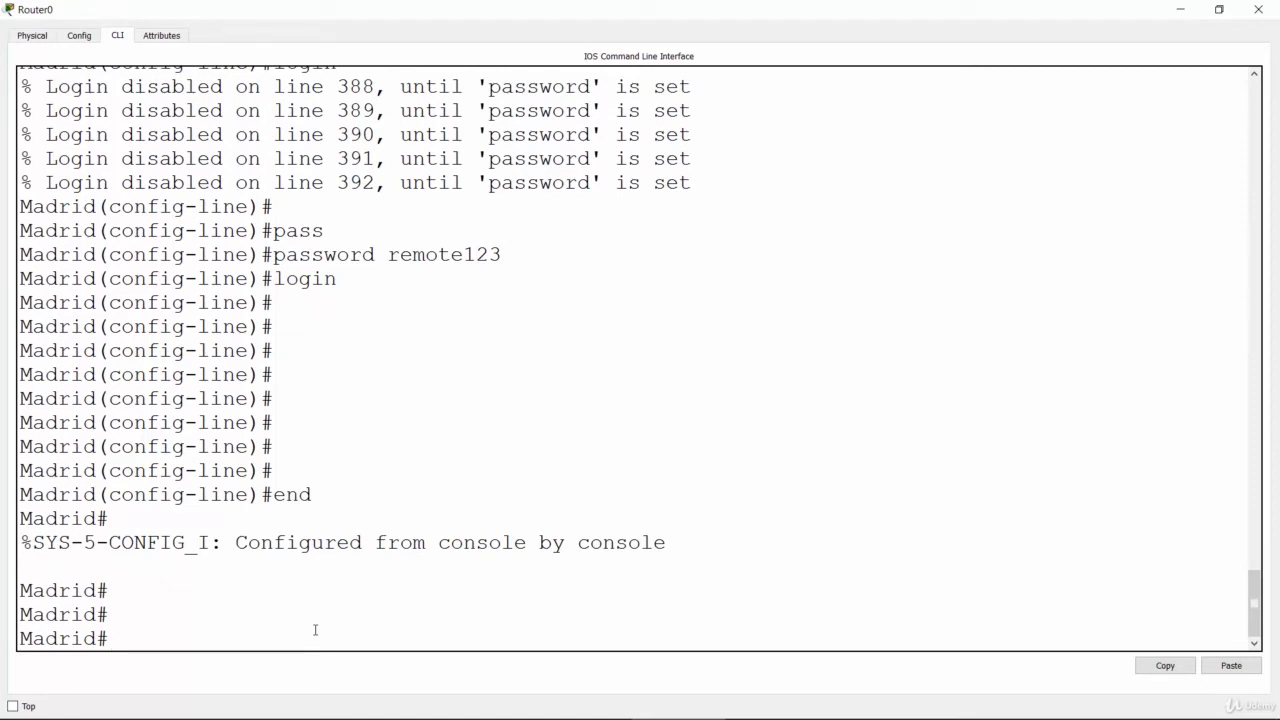
key("Return")
key("Return")
key("Return")
key("Return")
key("Return")
key("Return")
key("Return")
key("Return")
key("Return")
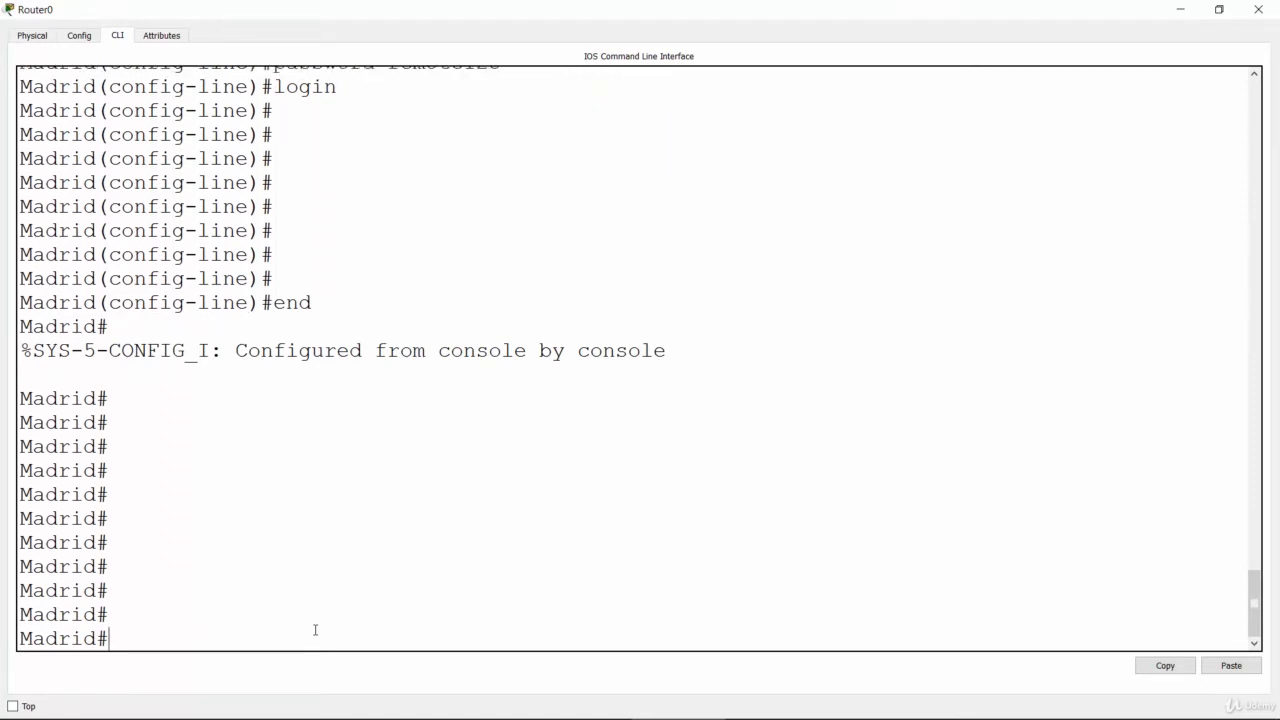
Step: Display the Madrid router's running configuration with "show running-config"
key("Return")
key("Return")
type("s")
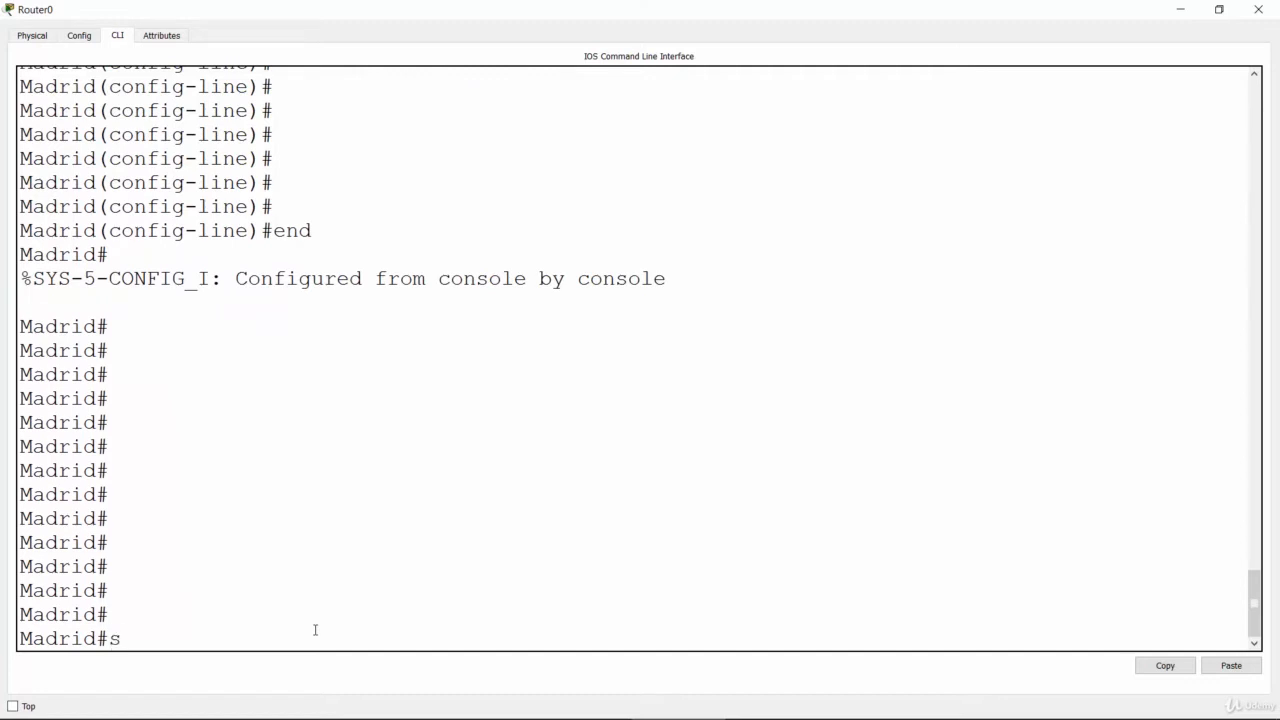
type("how run")
key("Tab")
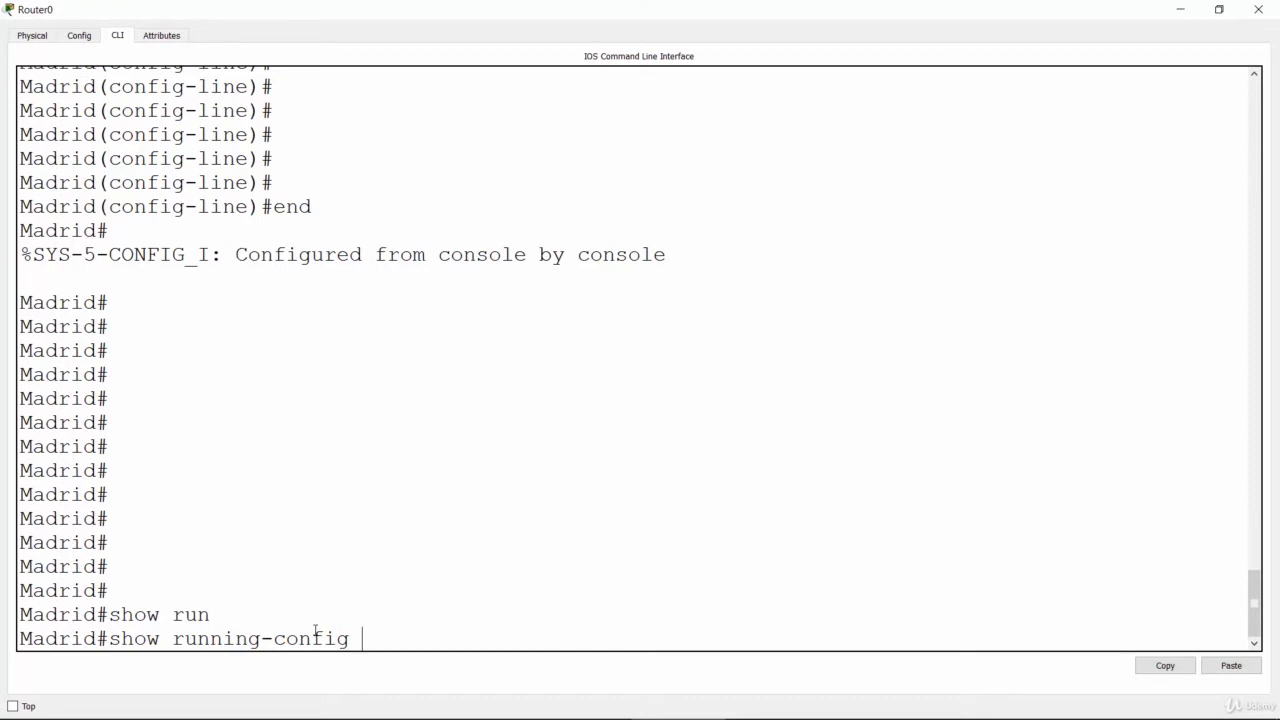
key("Return")
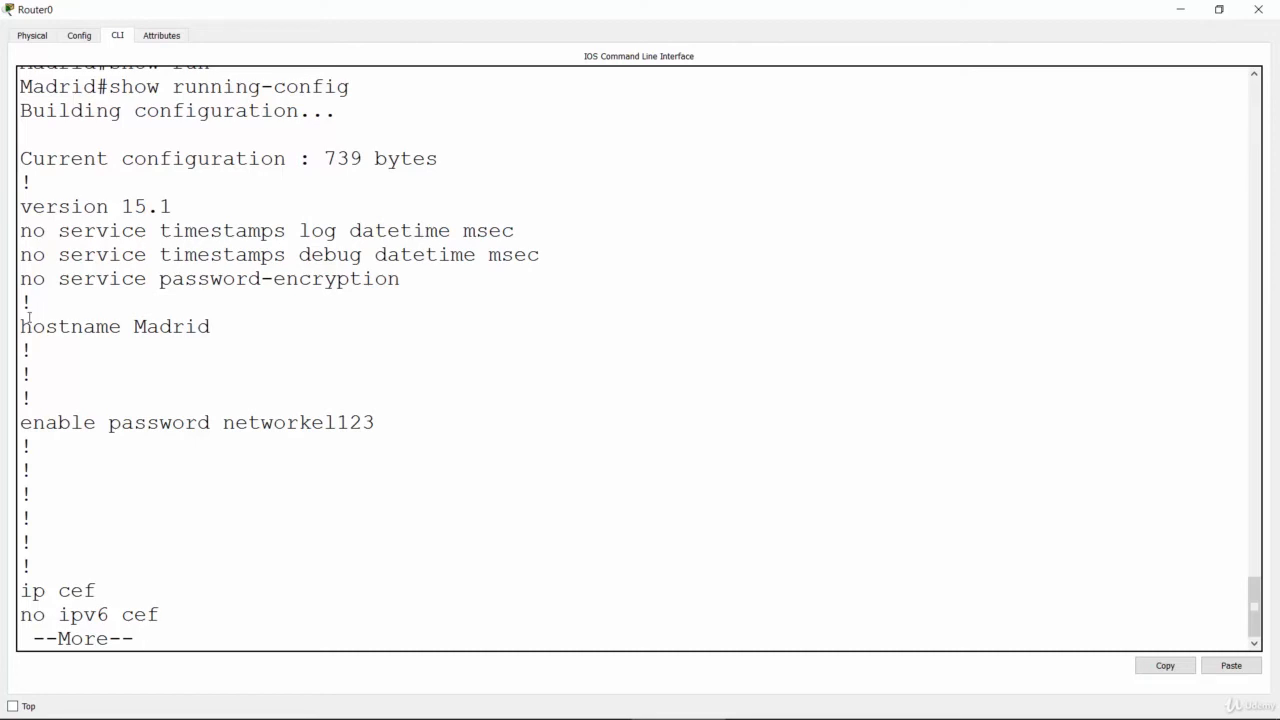
Step: Check the hostname and enable password lines in Madrid's running configuration, highlighting each one
left_click_drag(20, 327, 215, 324)
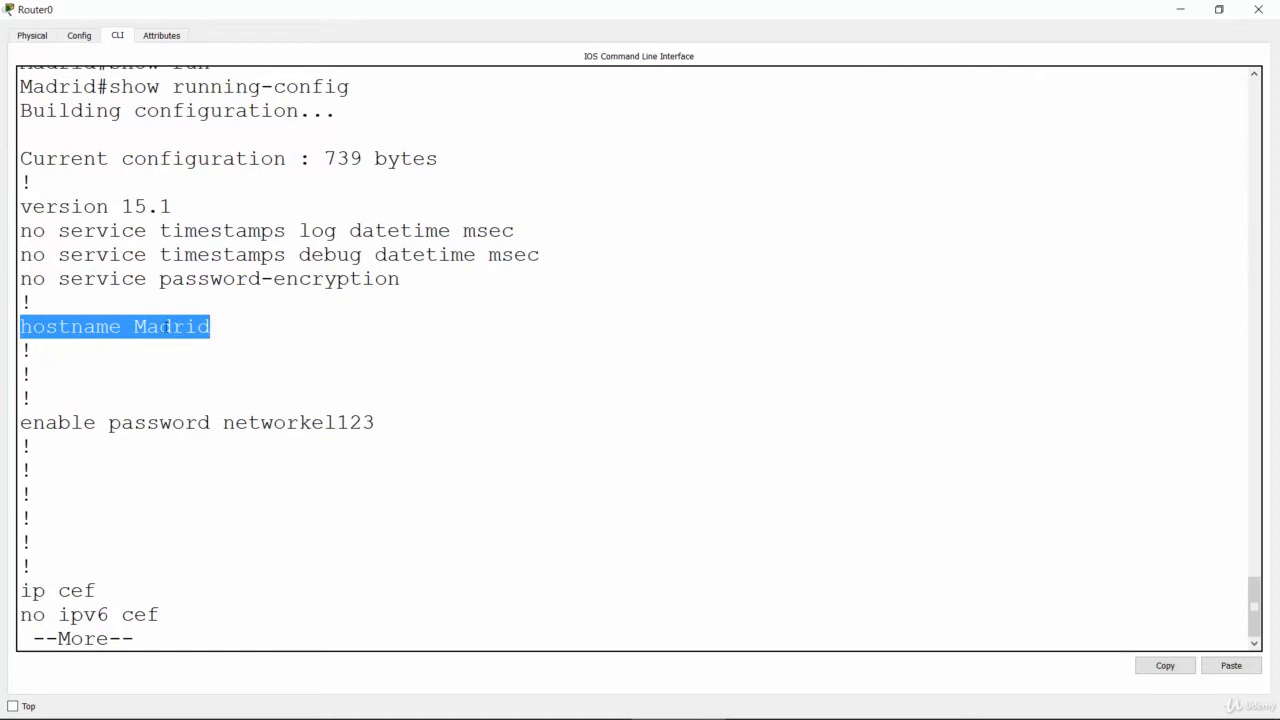
double_click(208, 326)
left_click(65, 447)
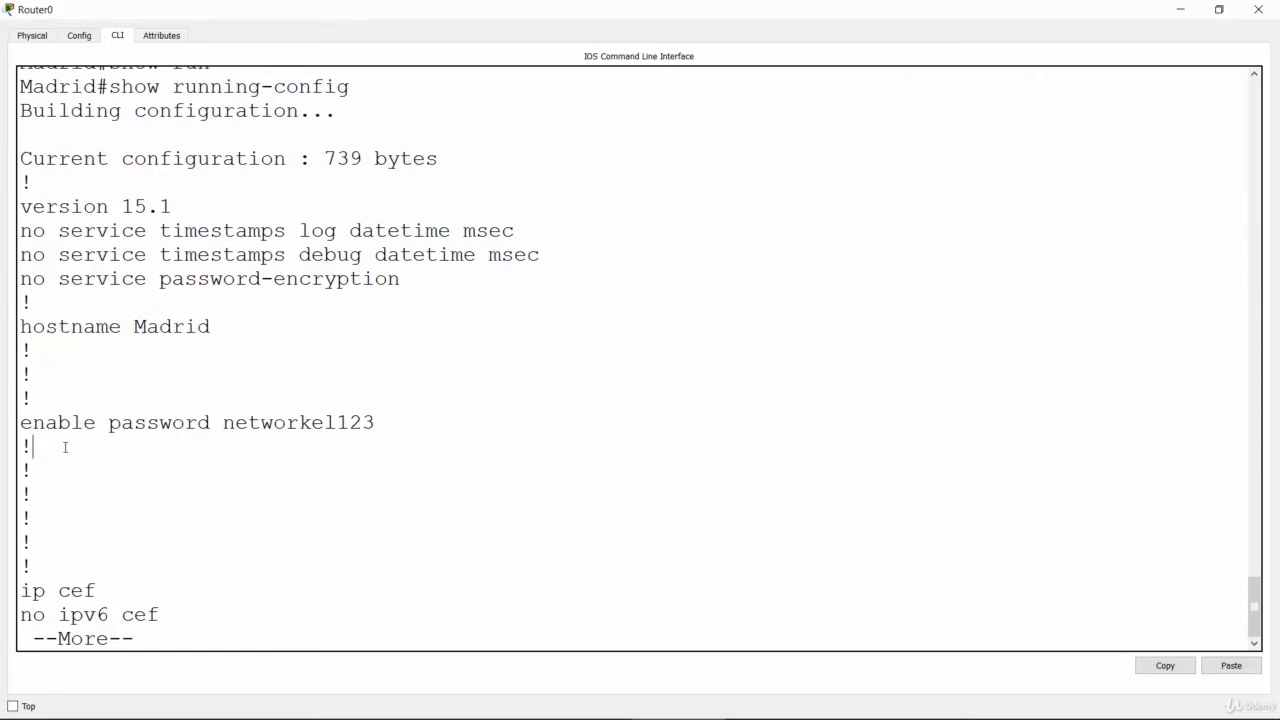
left_click_drag(22, 423, 382, 433)
left_click(255, 576)
Step: Page through the rest of Madrid's running configuration and examine the password and login settings under "line vty 0 4"
key("Return")
key("Return")
key("Return")
key("Return")
key("Return")
key("Return")
key("Return")
key("Return")
key("Return")
key("Return")
key("Return")
key("Return")
key("Return")
key("Return")
key("Return")
key("Return")
key("Return")
key("Return")
key("Return")
key("Return")
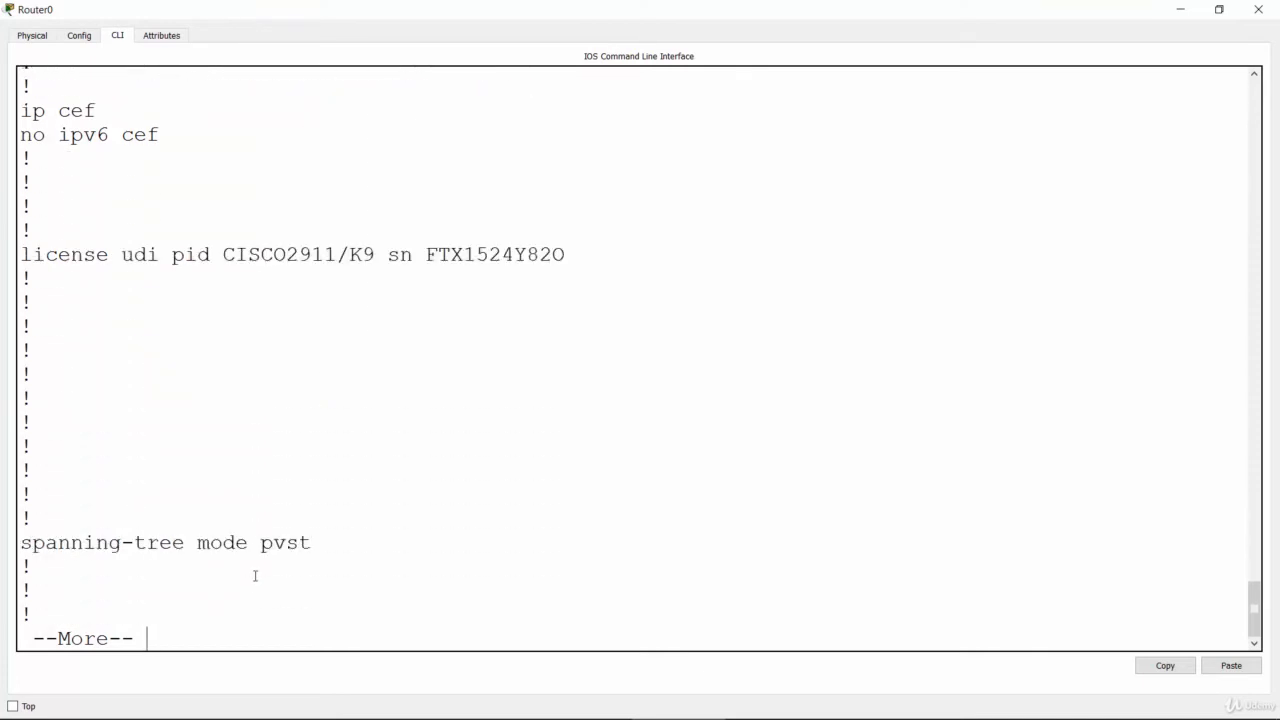
key("Return")
key("Return")
key("Return")
key("Return")
key("Return")
key("Return")
key("Return")
key("Return")
key("Return")
key("Return")
key("Return")
key("Return")
key("Return")
key("Return")
key("Return")
key("Return")
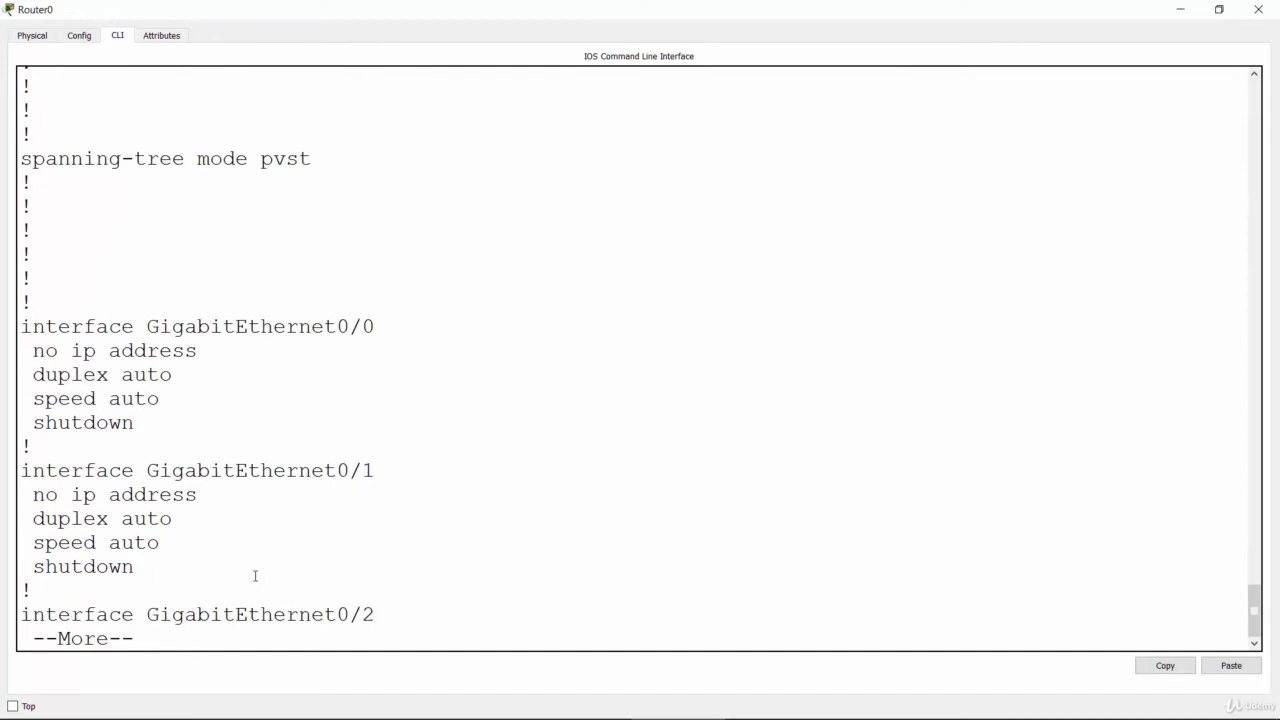
key("Return")
key("Return")
key("Return")
key("Return")
key("Return")
key("Return")
key("Return")
key("Return")
key("Return")
key("Return")
key("Return")
key("Return")
key("Return")
key("Return")
key("Return")
key("Return")
key("Return")
key("Return")
key("Return")
key("Return")
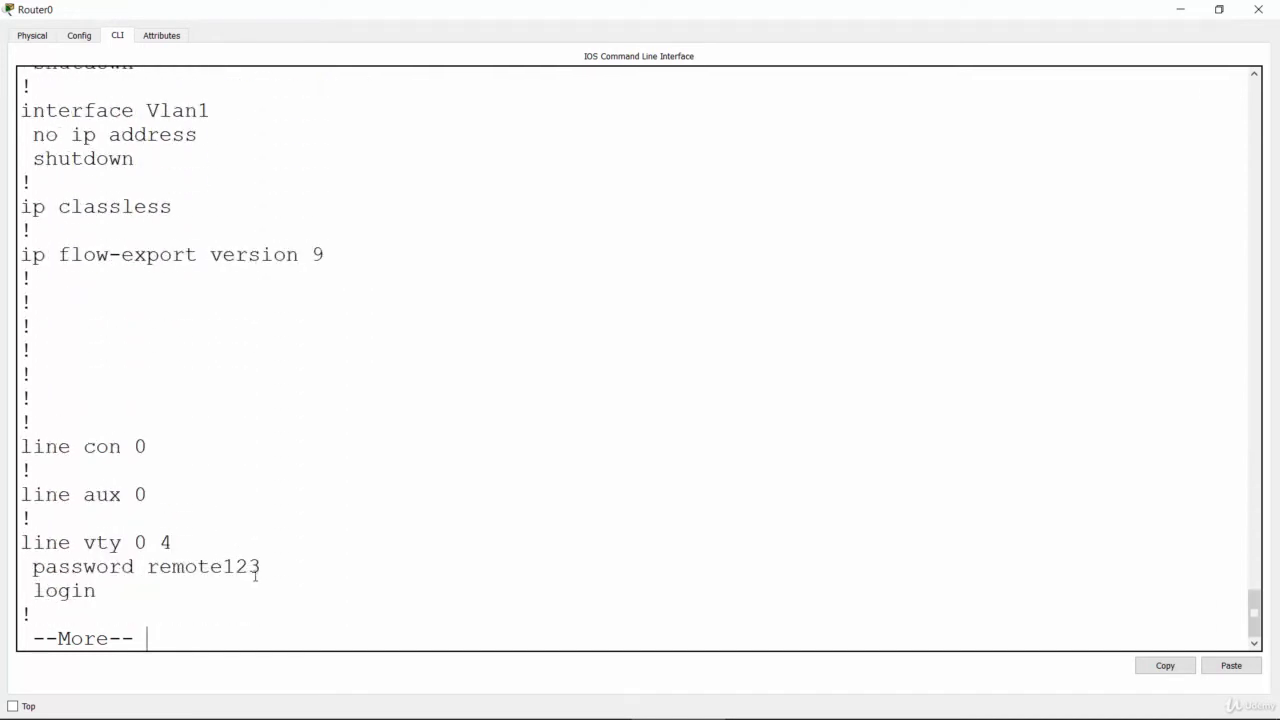
key("Return")
key("Return")
key("Return")
key("Return")
key("Return")
key("Return")
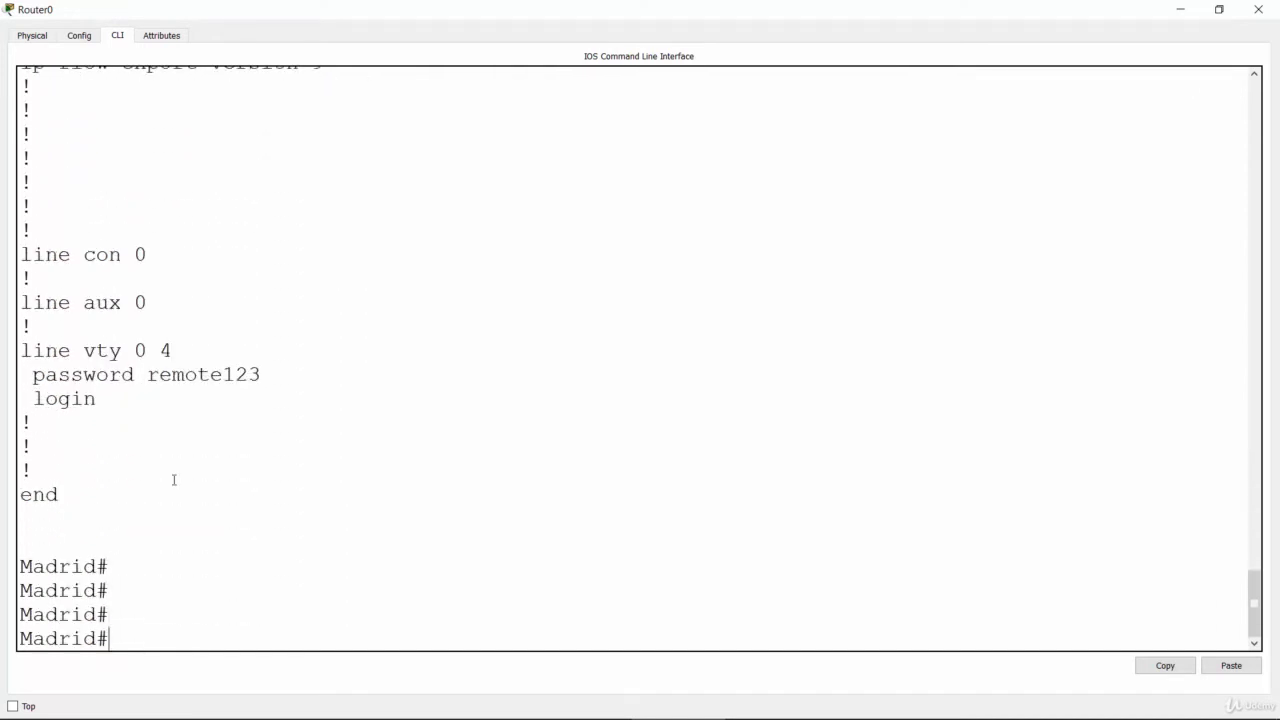
double_click(24, 351)
left_click_drag(91, 362, 195, 398)
left_click(195, 398)
Step: Go back to the enable password line in Madrid's configuration output, highlight its value and return to the prompt
left_click_drag(1260, 607, 1256, 414)
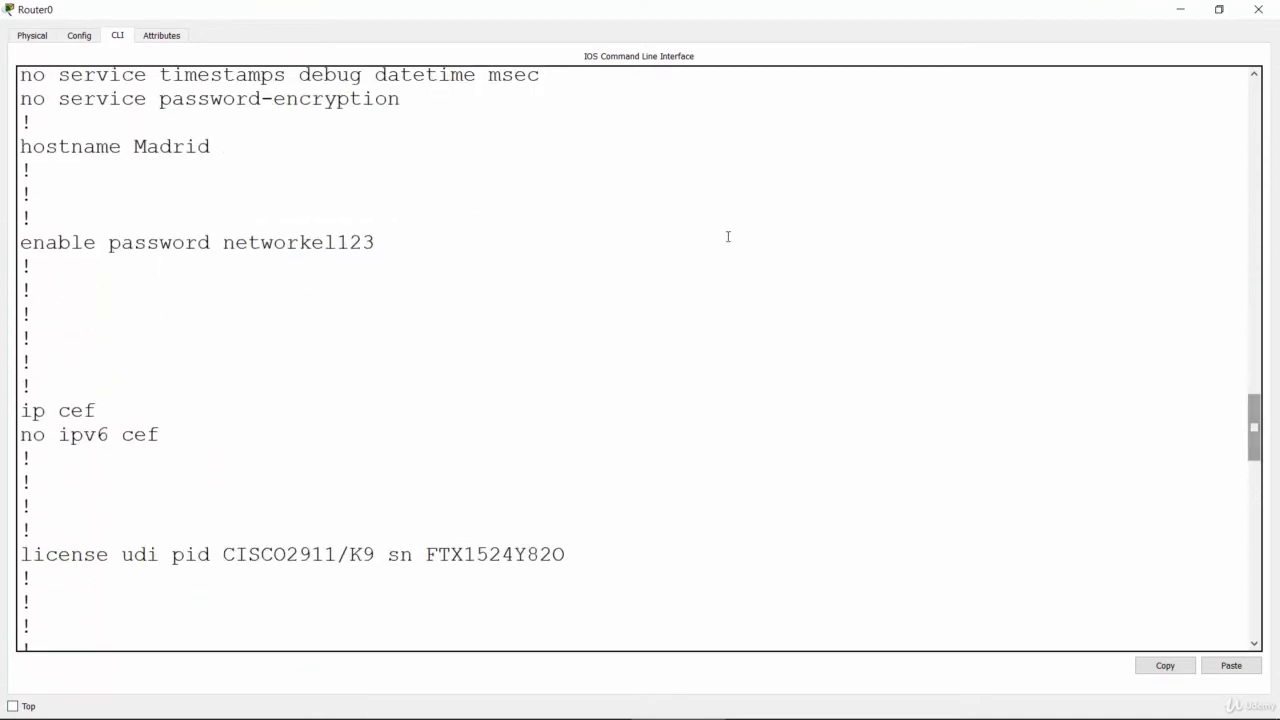
left_click_drag(225, 242, 377, 243)
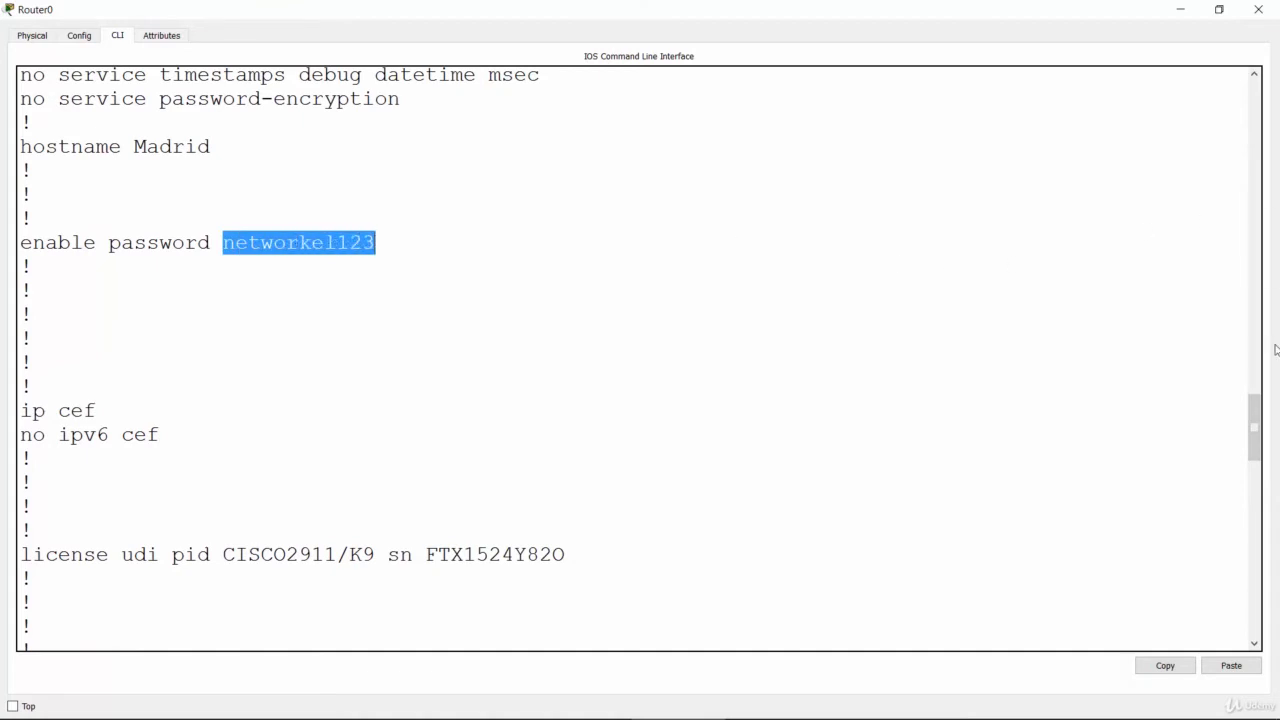
left_click_drag(1257, 417, 1257, 609)
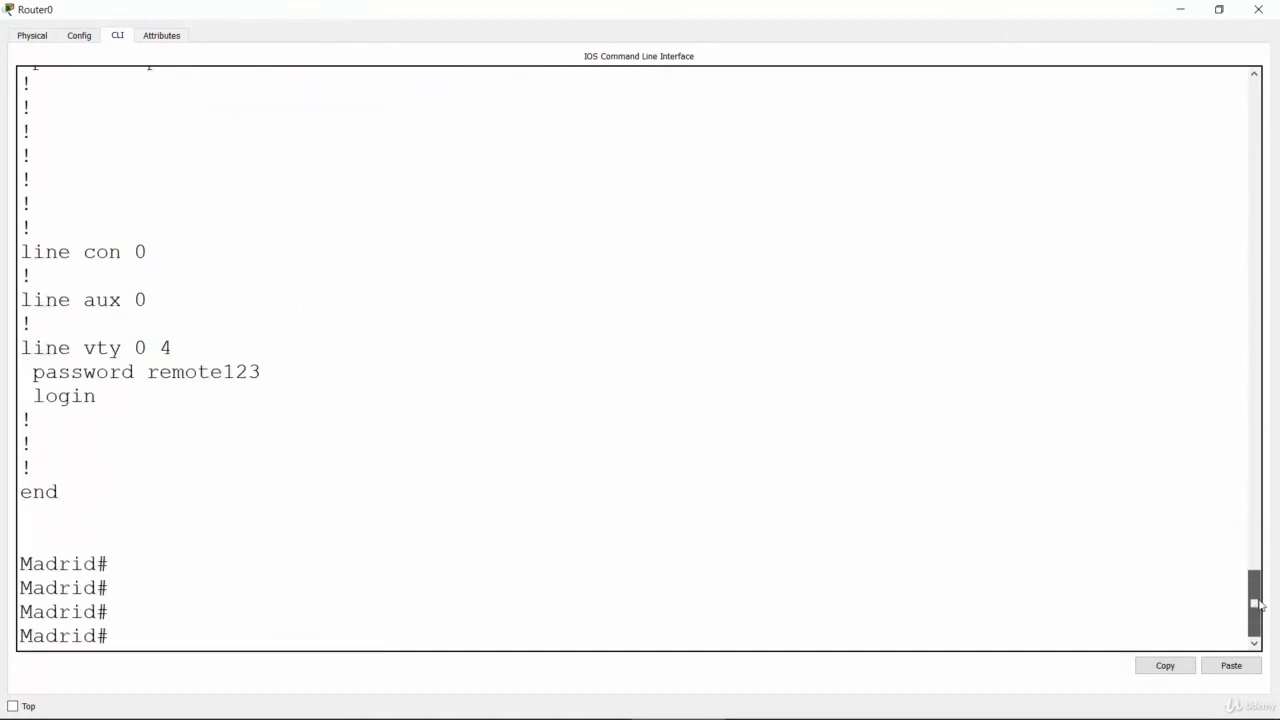
Step: Minimize the Madrid router's window and bring up the Miami router's command line in a maximized window
left_click(1177, 12)
left_click(671, 284)
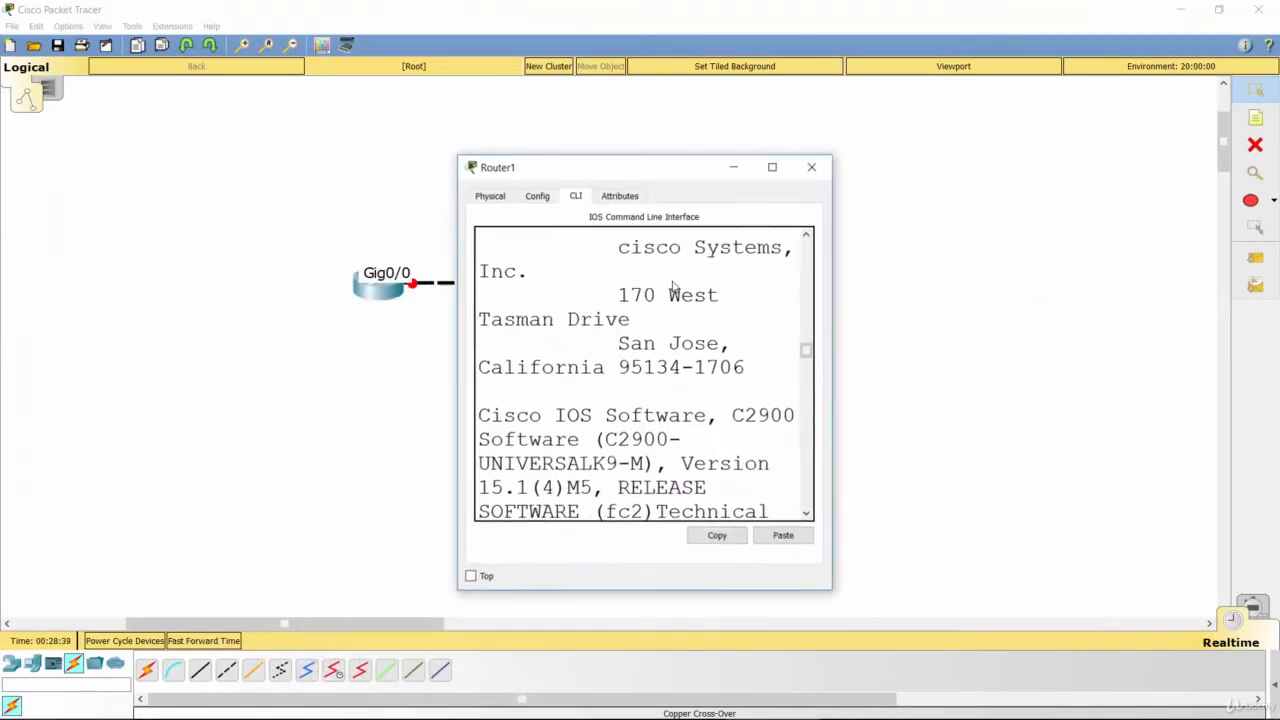
double_click(669, 174)
key("Return")
key("Return")
key("Return")
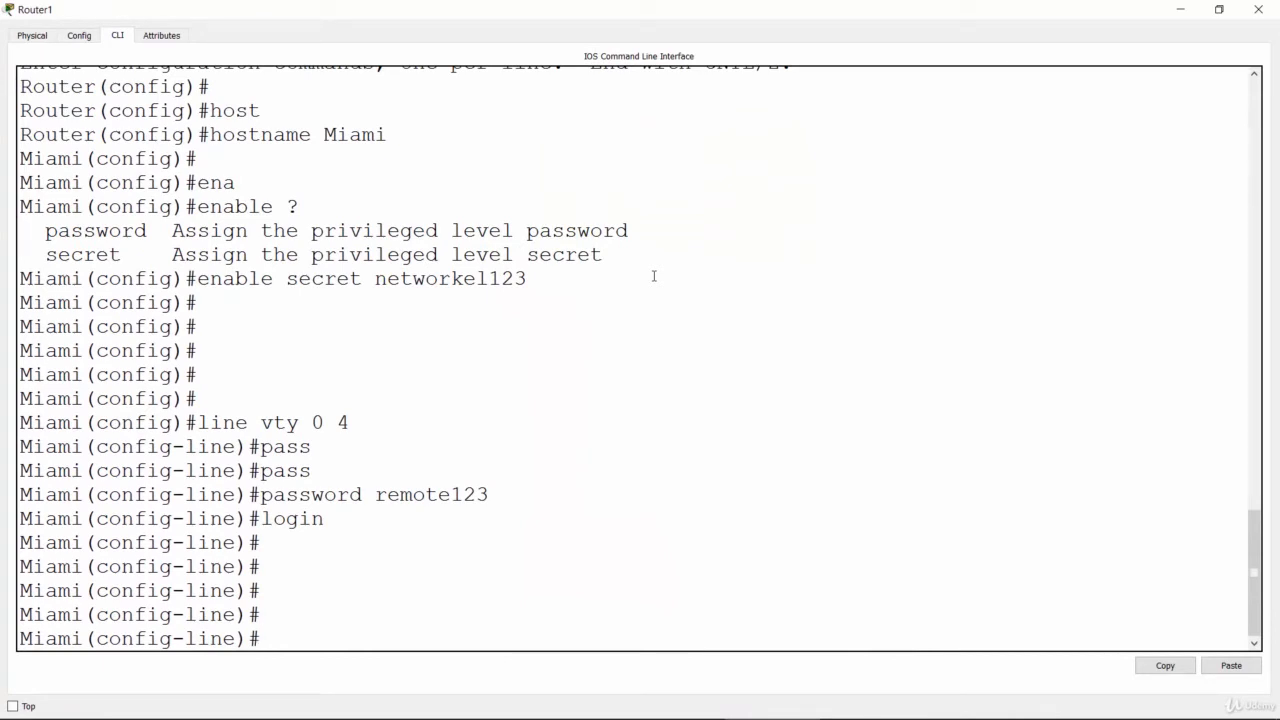
Step: Leave line and global configuration modes on Miami with "exit" to reach the privileged prompt
type("exit")
key("Return")
key("Return")
type("exi")
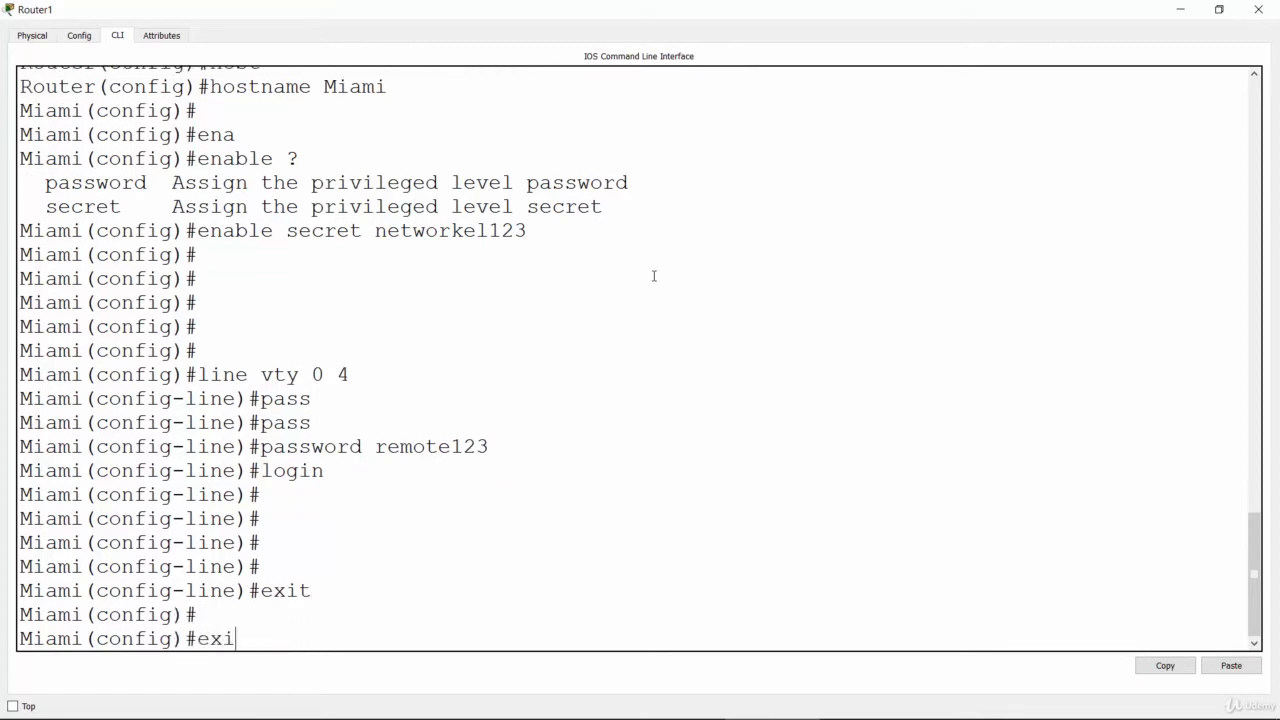
type("t")
key("Return")
key("Return")
key("Return")
key("Return")
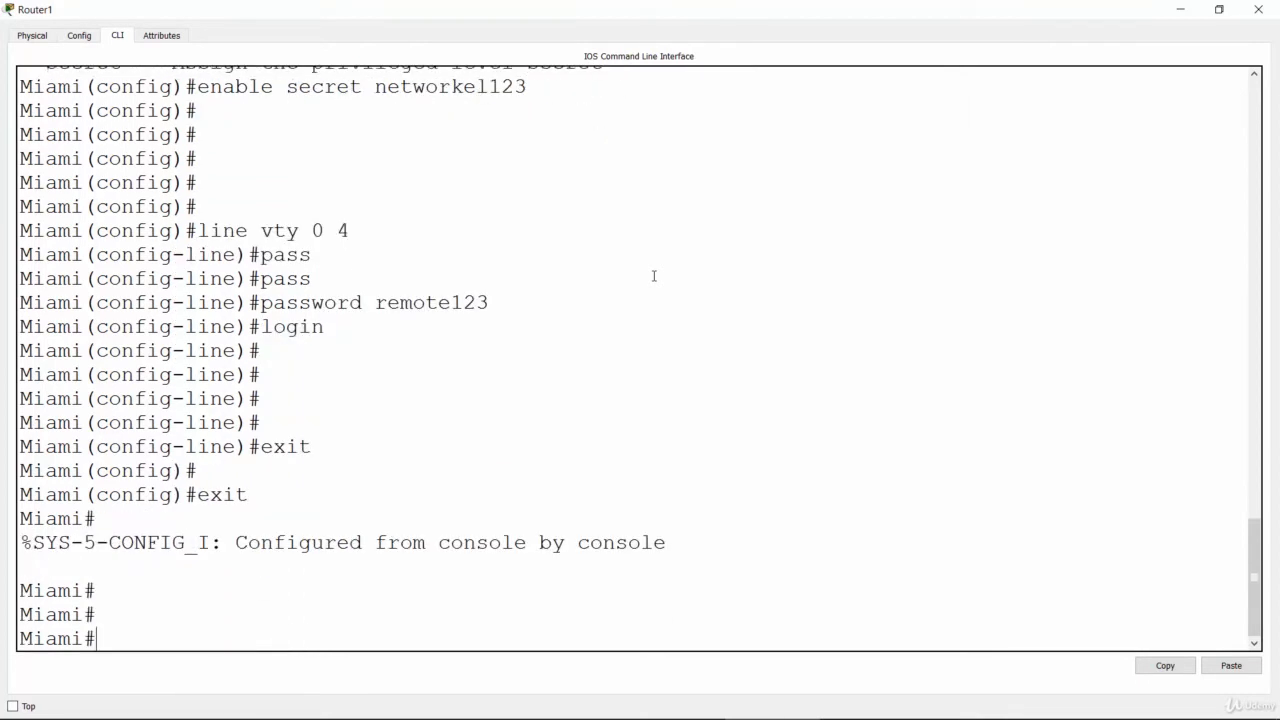
Step: Display the Miami router's running configuration with "show running-config"
type("sh")
key("Tab")
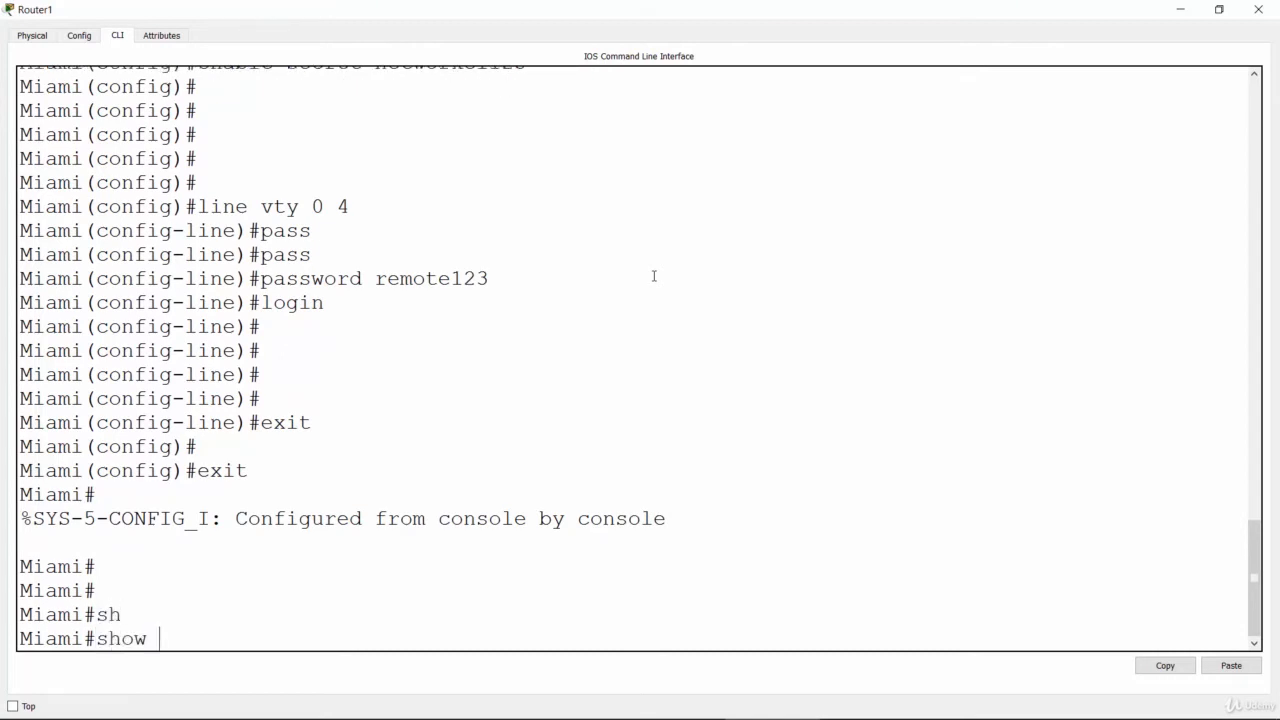
type("run")
key("Tab")
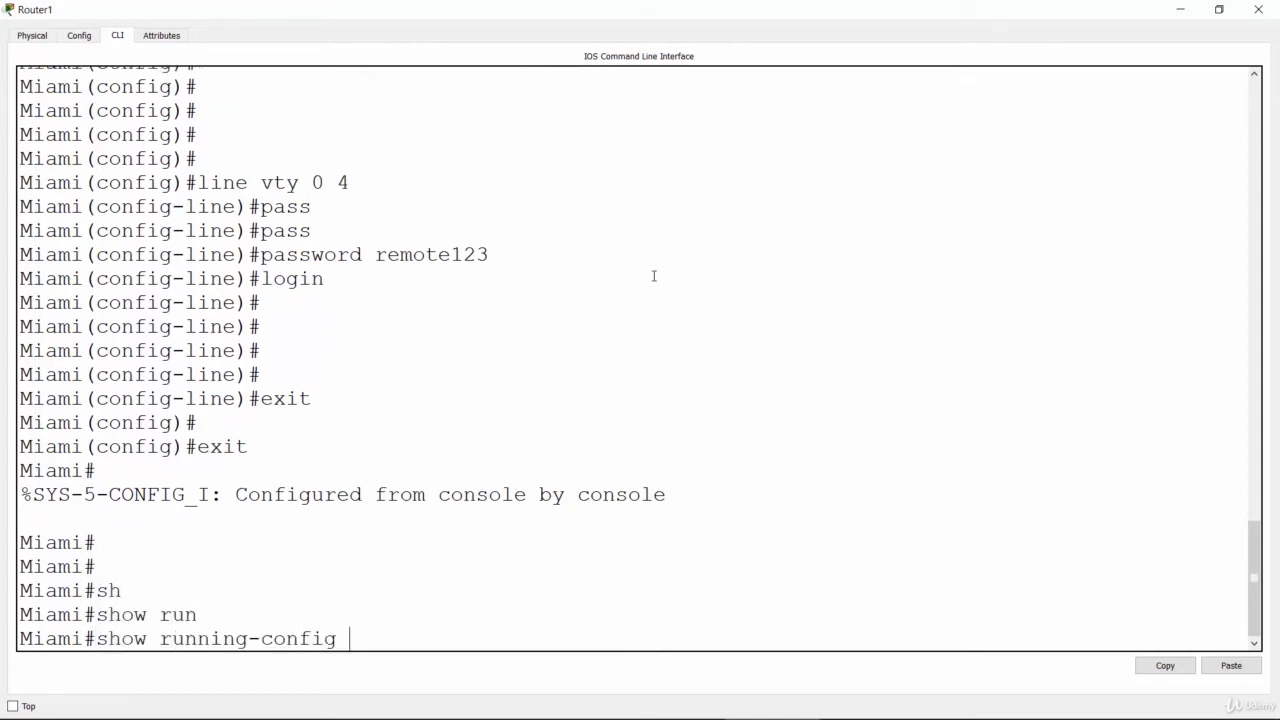
key("Return")
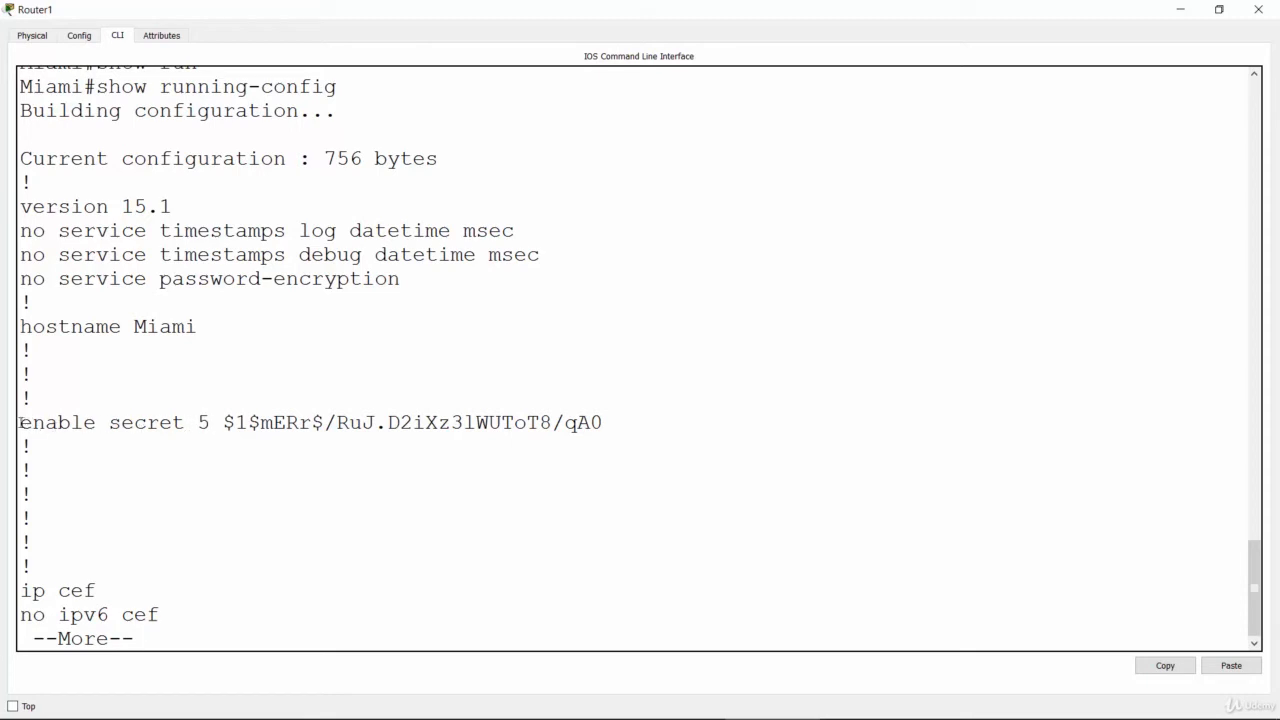
Step: Examine the encrypted enable secret and hostname lines in Miami's running configuration, highlighting each one
left_click_drag(20, 422, 608, 423)
left_click(240, 430)
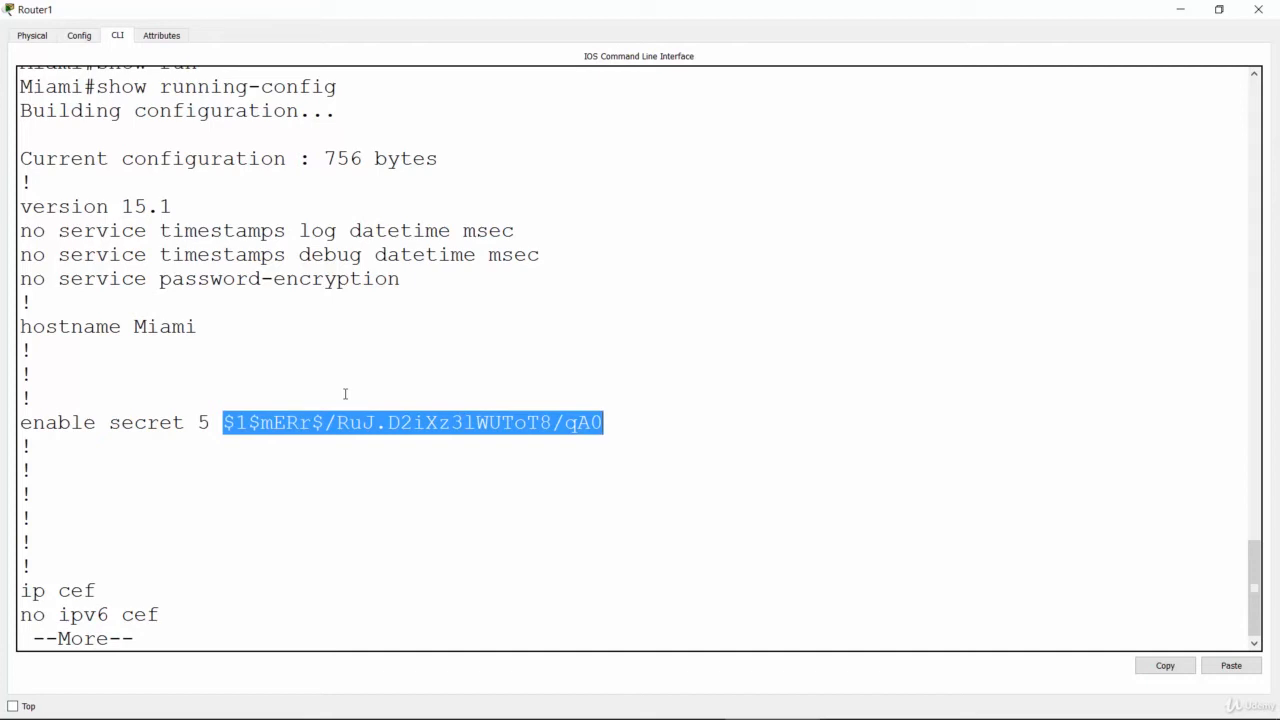
left_click(326, 457)
left_click_drag(222, 422, 607, 426)
left_click(390, 567)
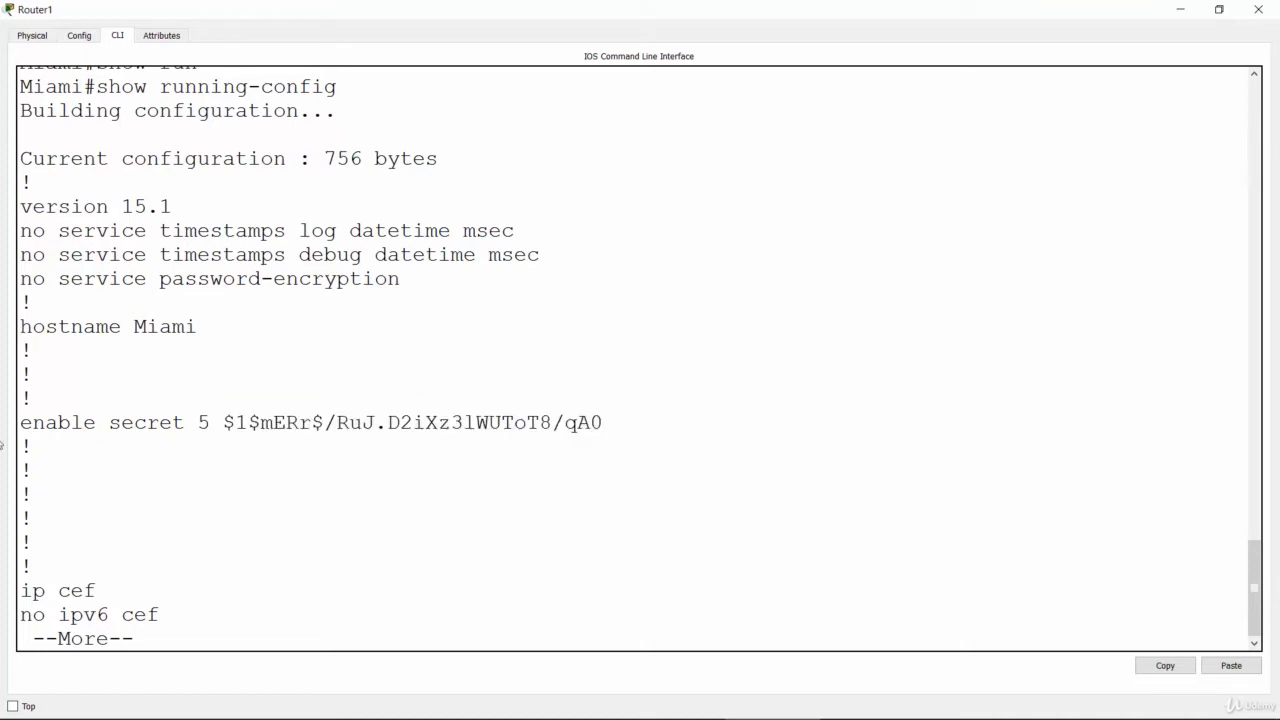
left_click_drag(21, 424, 651, 427)
left_click(650, 427)
left_click_drag(19, 330, 199, 332)
left_click(228, 464)
Step: Page to the end of Miami's running configuration and check the password and login settings under "line vty 0 4"
key("Return")
key("Return")
key("Return")
key("Return")
key("Return")
key("Return")
key("Return")
key("Return")
key("Return")
key("Return")
key("Return")
key("Return")
key("Return")
key("Return")
key("Return")
key("Return")
key("Return")
key("Return")
key("Return")
key("Return")
key("Return")
key("Return")
key("Return")
key("Return")
key("Return")
key("Return")
key("Return")
key("Return")
key("Return")
key("Return")
key("Return")
key("Return")
key("Return")
key("Return")
key("Return")
key("Return")
key("Return")
key("Return")
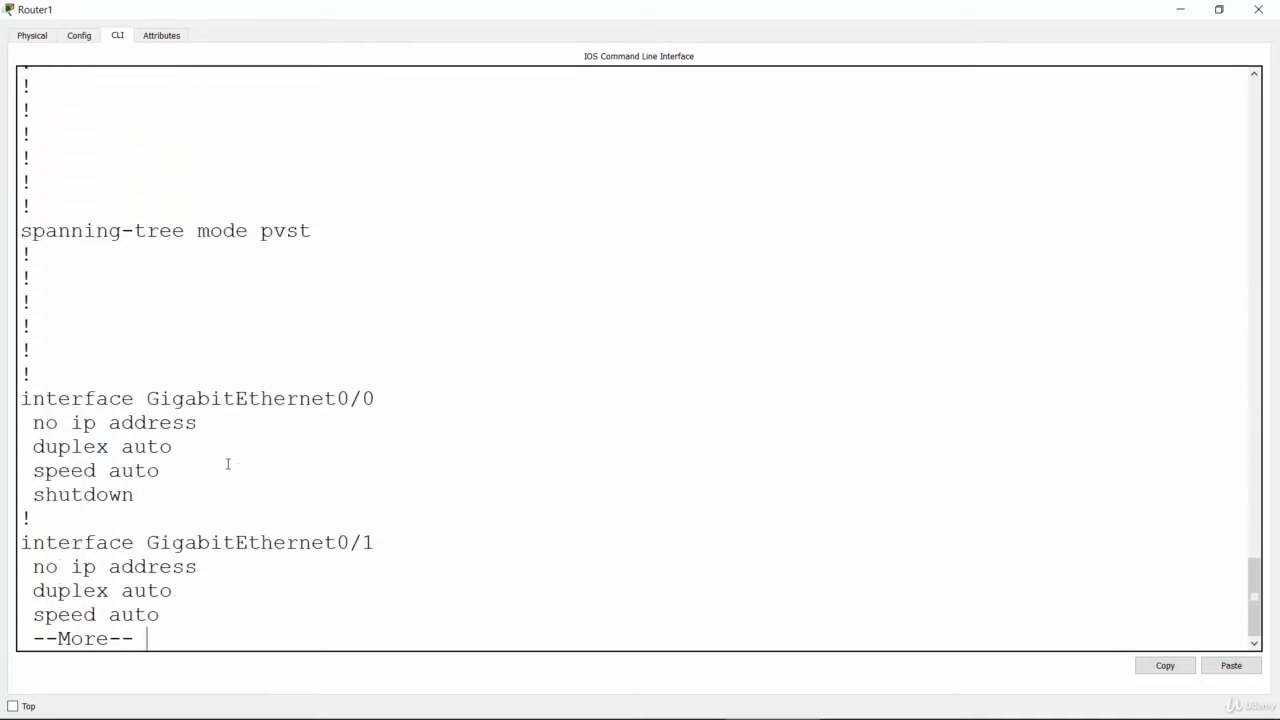
key("Return")
key("Return")
key("Return")
key("Return")
key("Return")
key("Return")
key("Return")
key("Return")
key("Return")
key("Return")
key("Return")
key("Return")
key("Return")
key("Return")
key("Return")
key("Return")
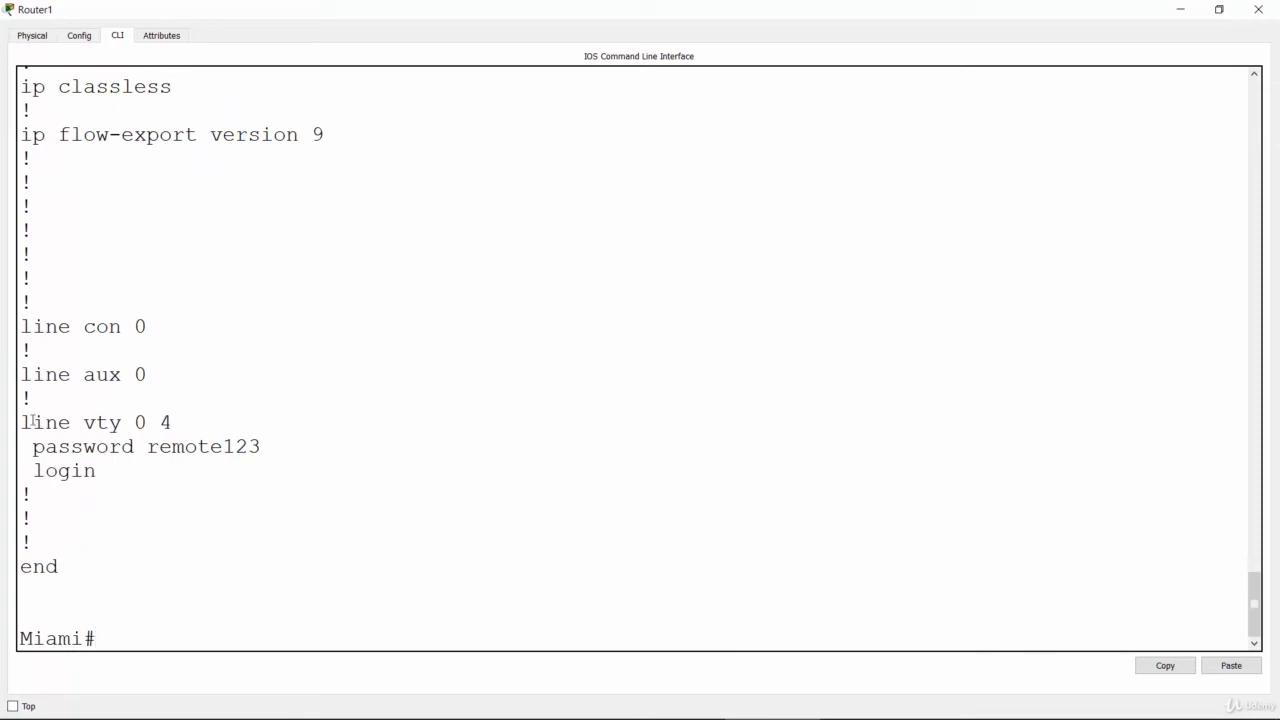
left_click_drag(22, 422, 262, 469)
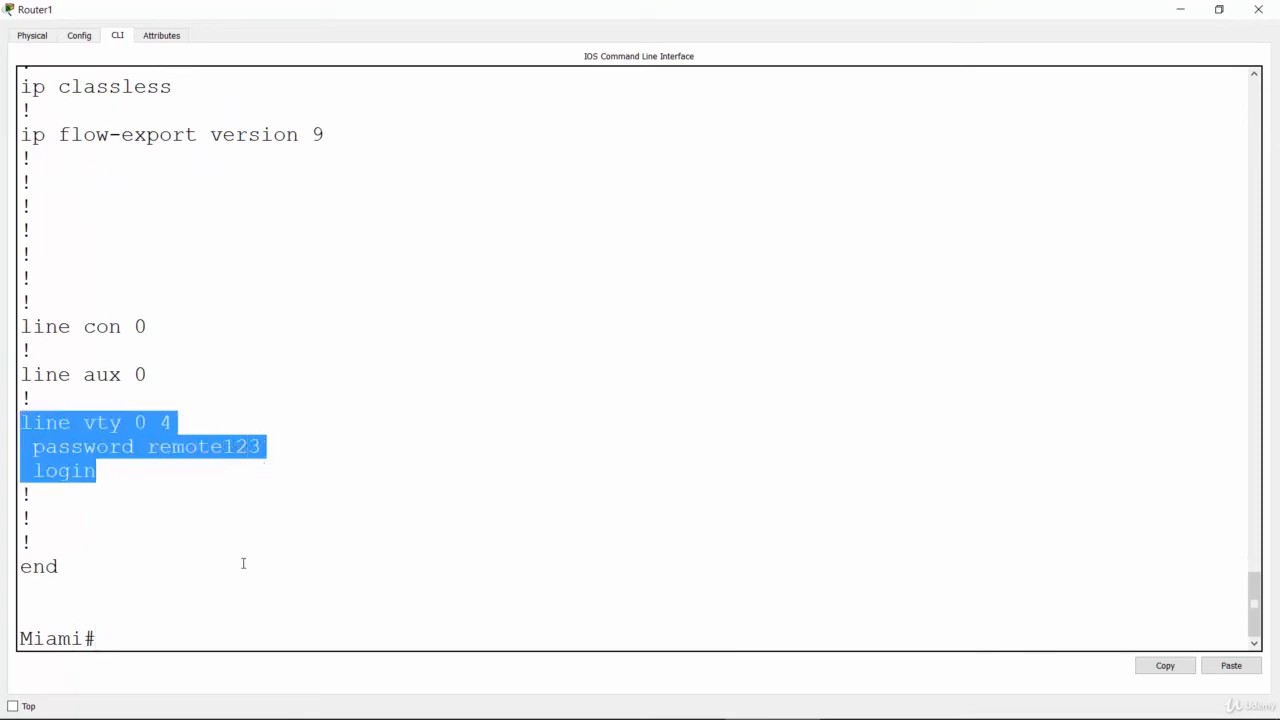
left_click(243, 563)
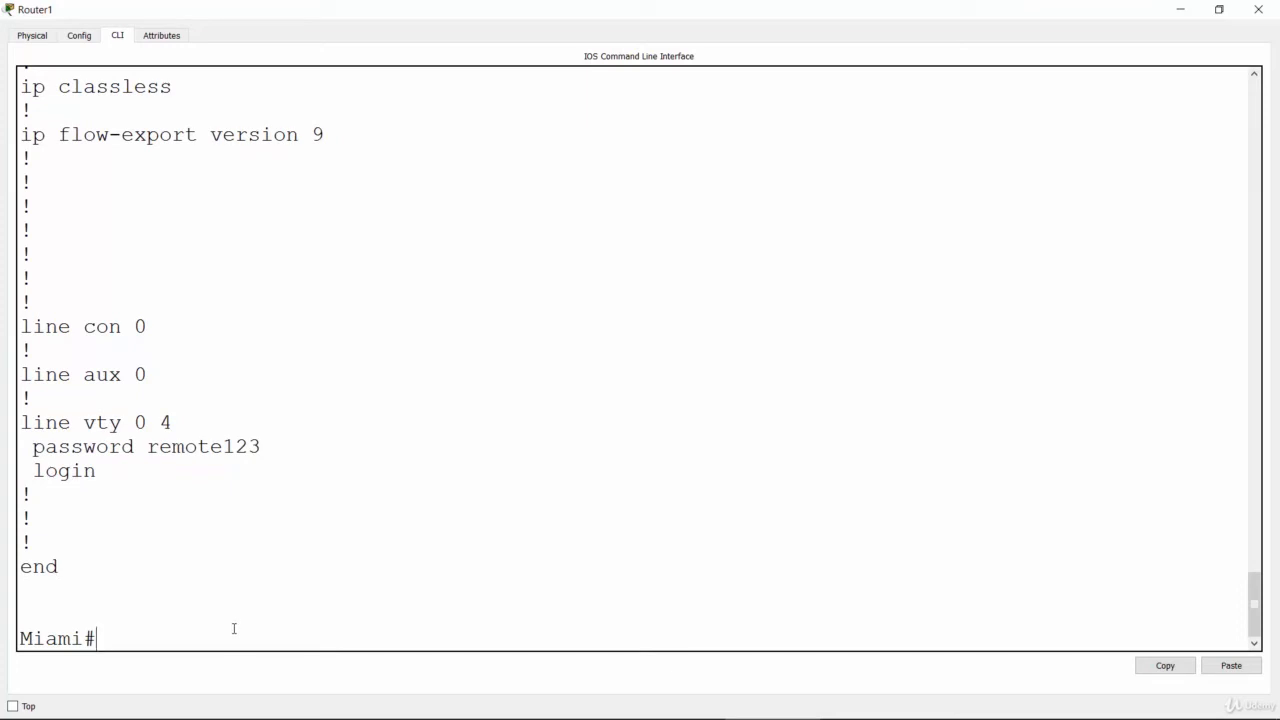
Step: Log out of Miami's console session with "exit" and start a new session at the user prompt
key("Return")
key("Return")
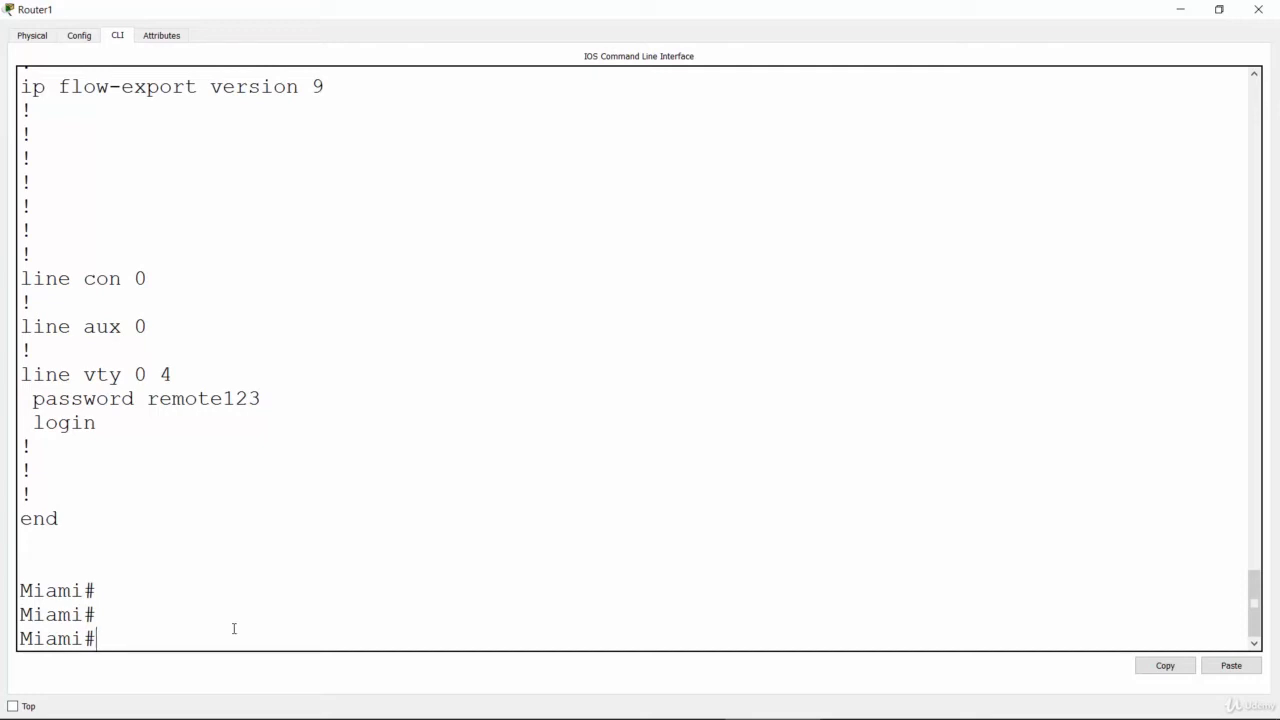
type("exit")
key("Return")
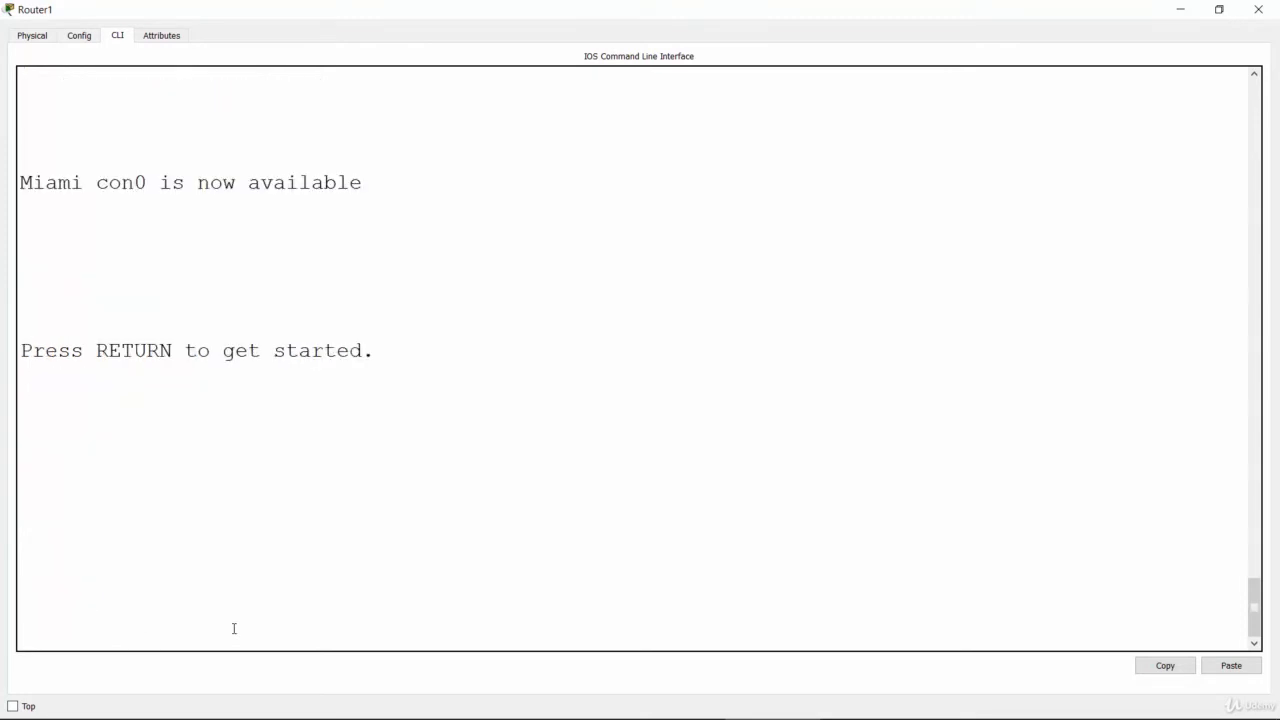
key("Return")
key("Return")
key("Return")
key("Return")
key("Return")
key("Return")
Step: Enter privileged mode on Miami with "enable" and the enable secret password, and highlight the prompt sign
key("Return")
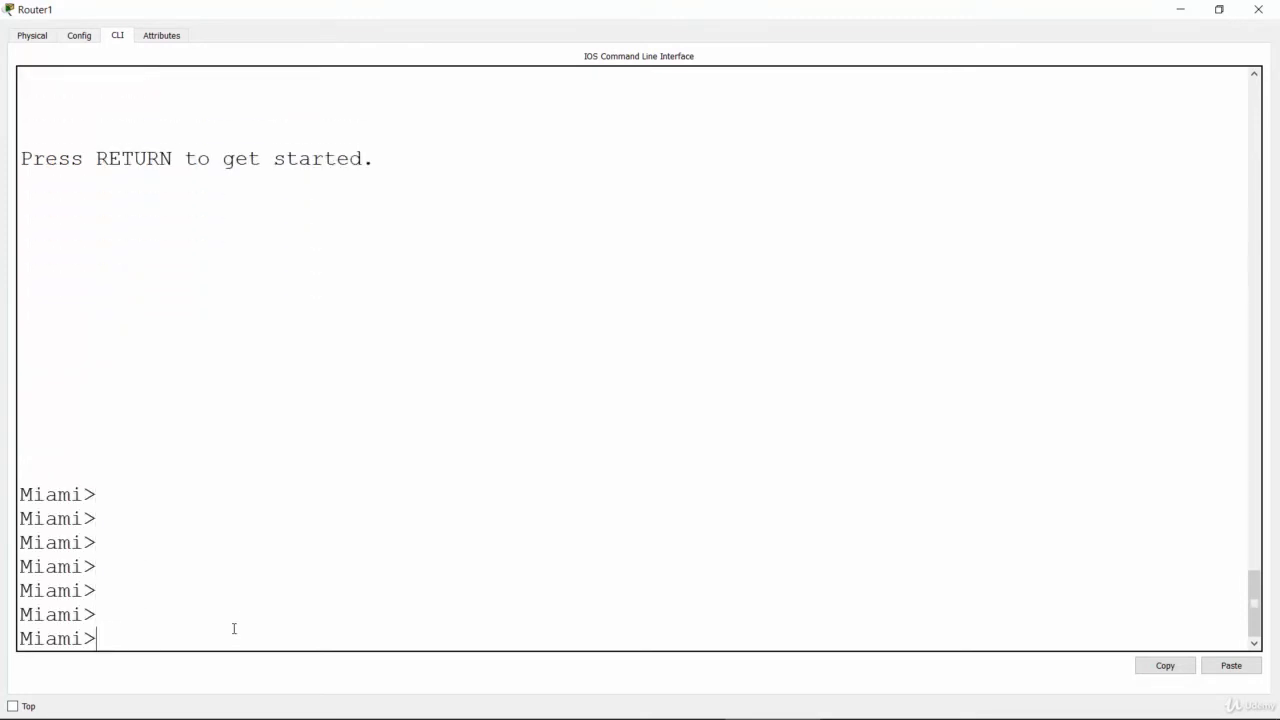
type("enable")
key("Return")
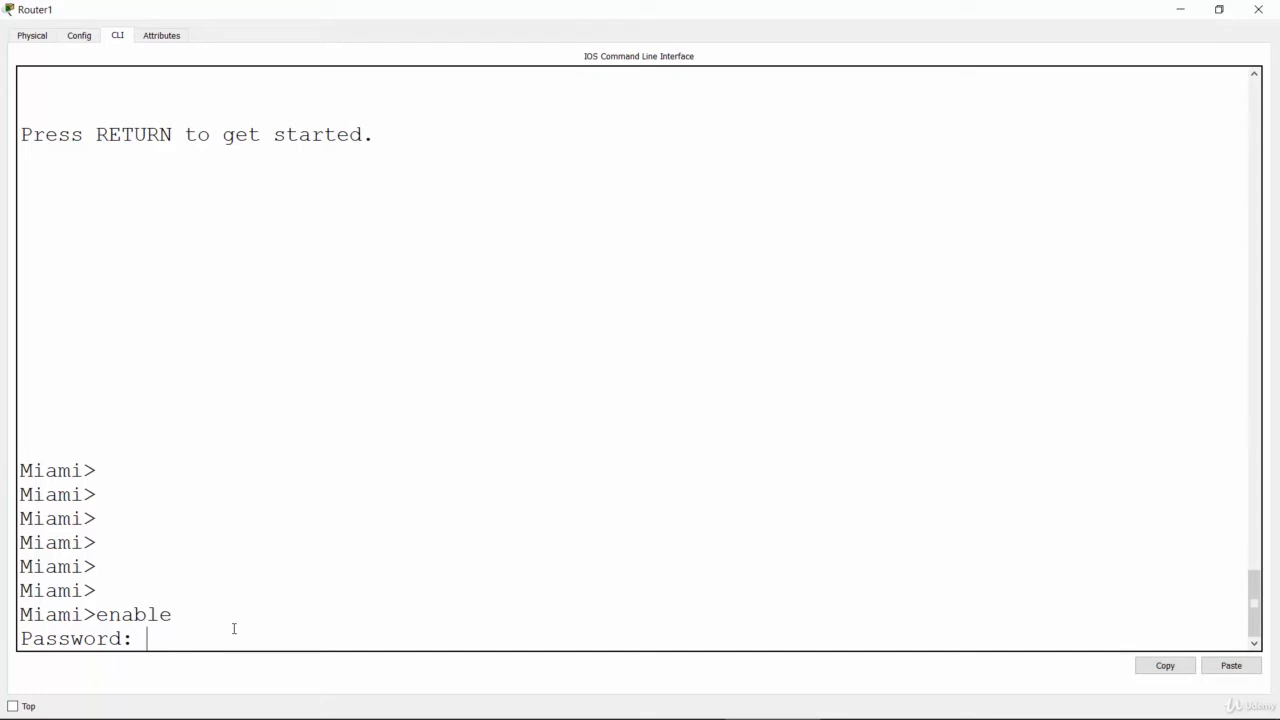
key("Return")
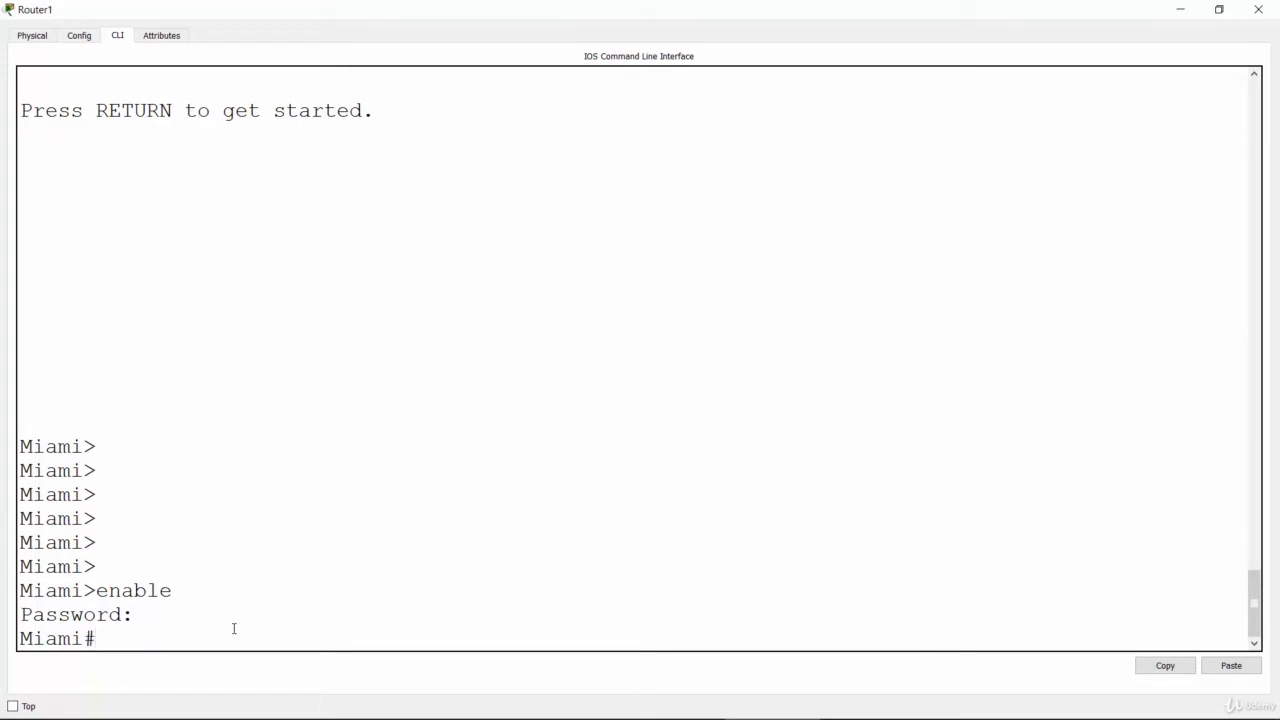
key("Return")
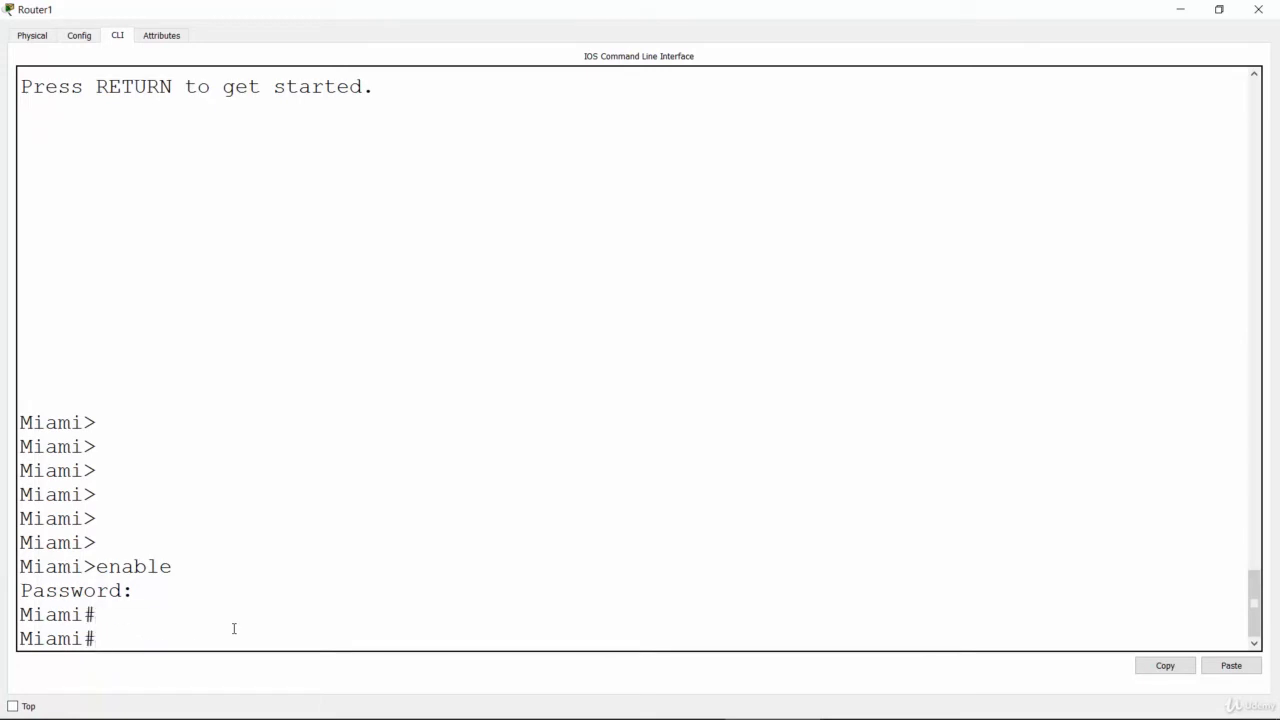
left_click_drag(84, 638, 97, 638)
left_click(401, 516)
Step: Switch to the PowerPoint slide show and draw a question mark beside item 5 about encrypting all passwords
key("alt+Tab")
left_click(826, 303)
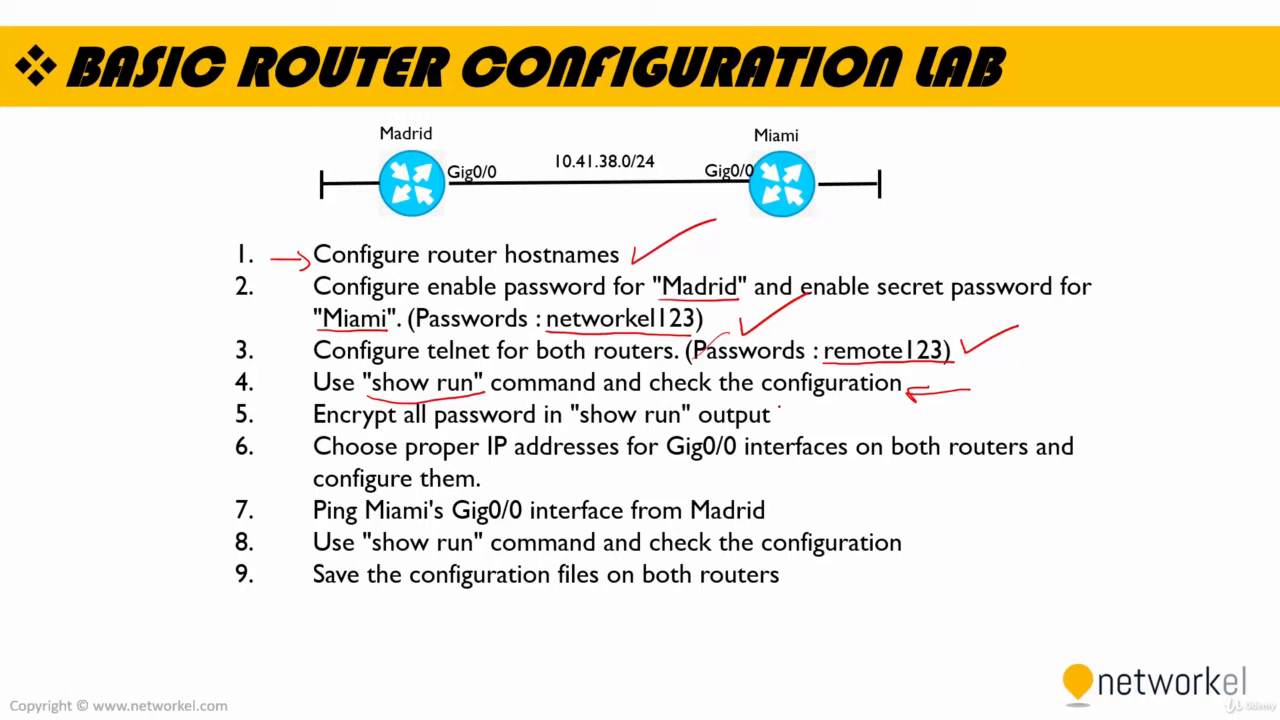
mouse_move(774, 404)
left_mouse_down()
mouse_move(790, 402)
mouse_move(799, 430)
left_mouse_up()
Step: Switch back to Cisco Packet Tracer, minimize the Miami router's window and open Madrid's command line maximized
key("alt+Tab")
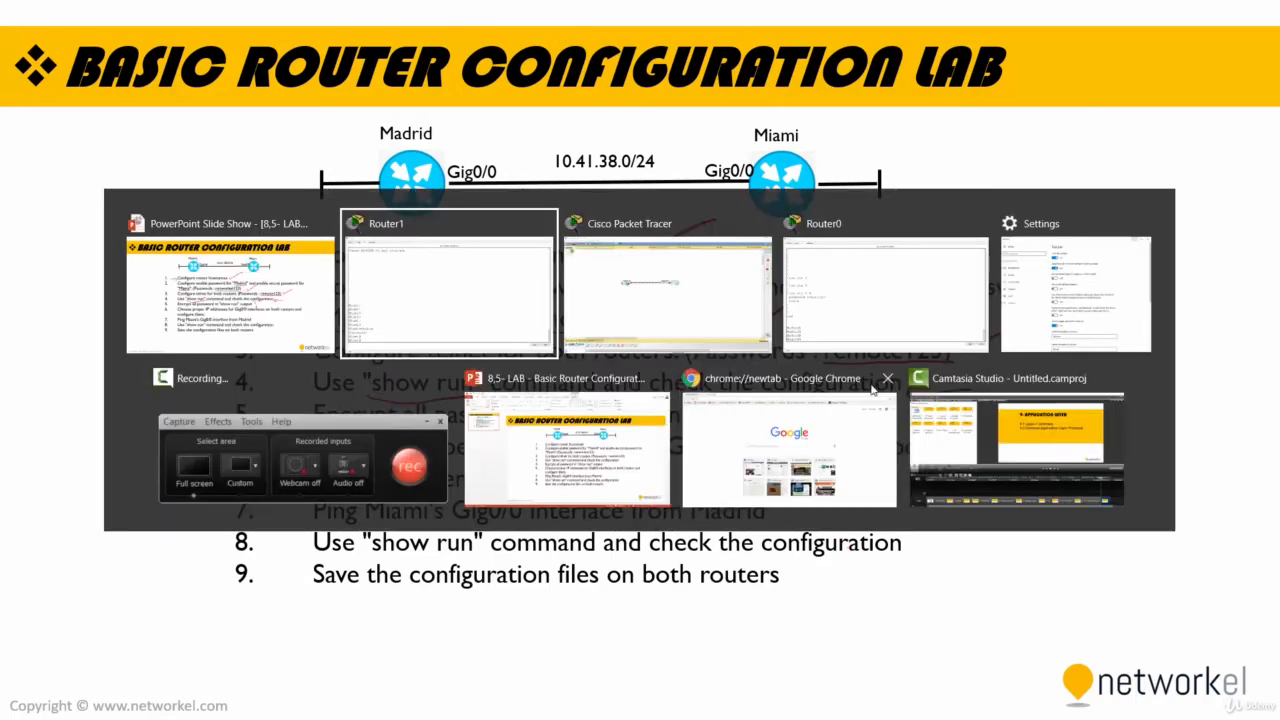
left_click(472, 257)
left_click(1178, 12)
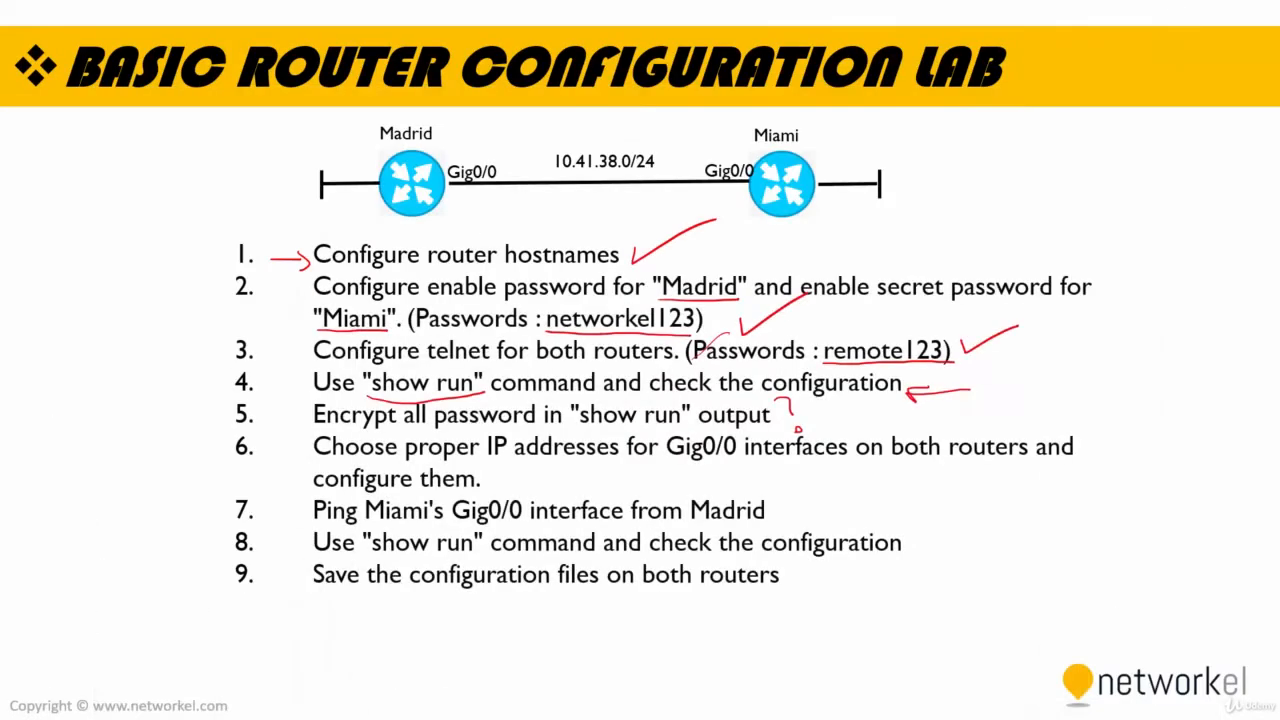
key("alt+Tab")
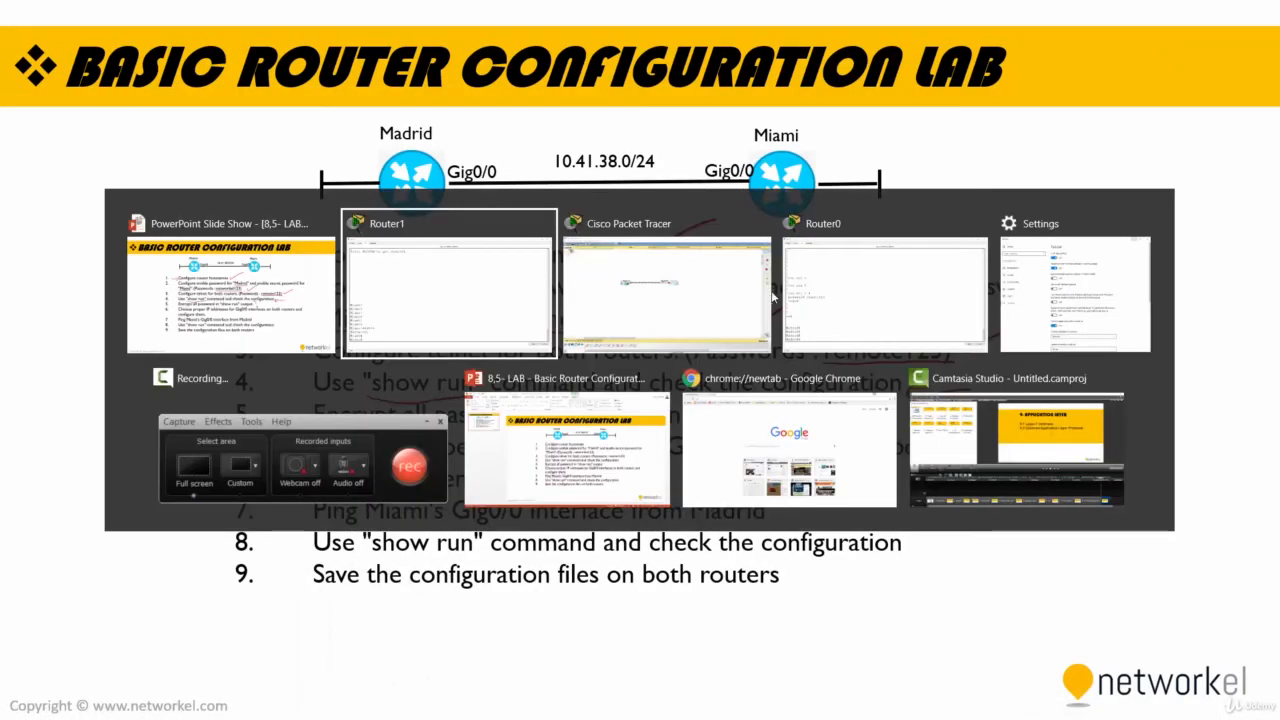
left_click(690, 277)
left_click(390, 302)
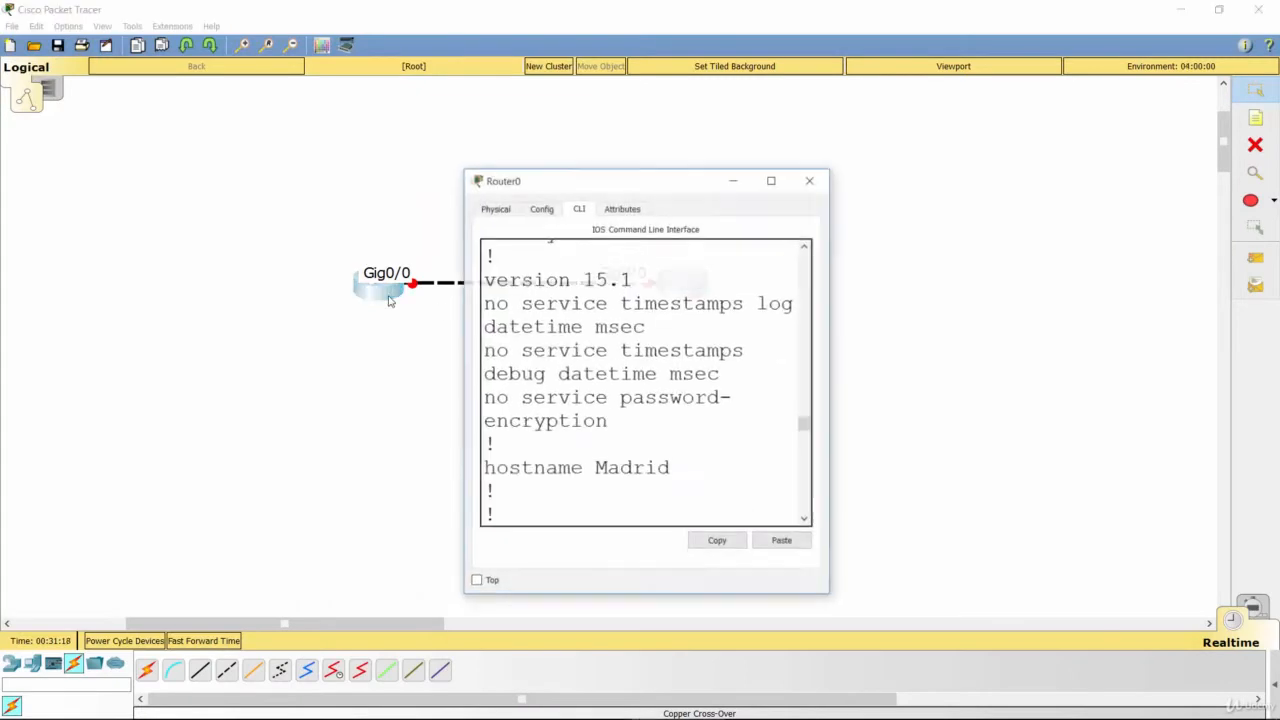
left_click(771, 168)
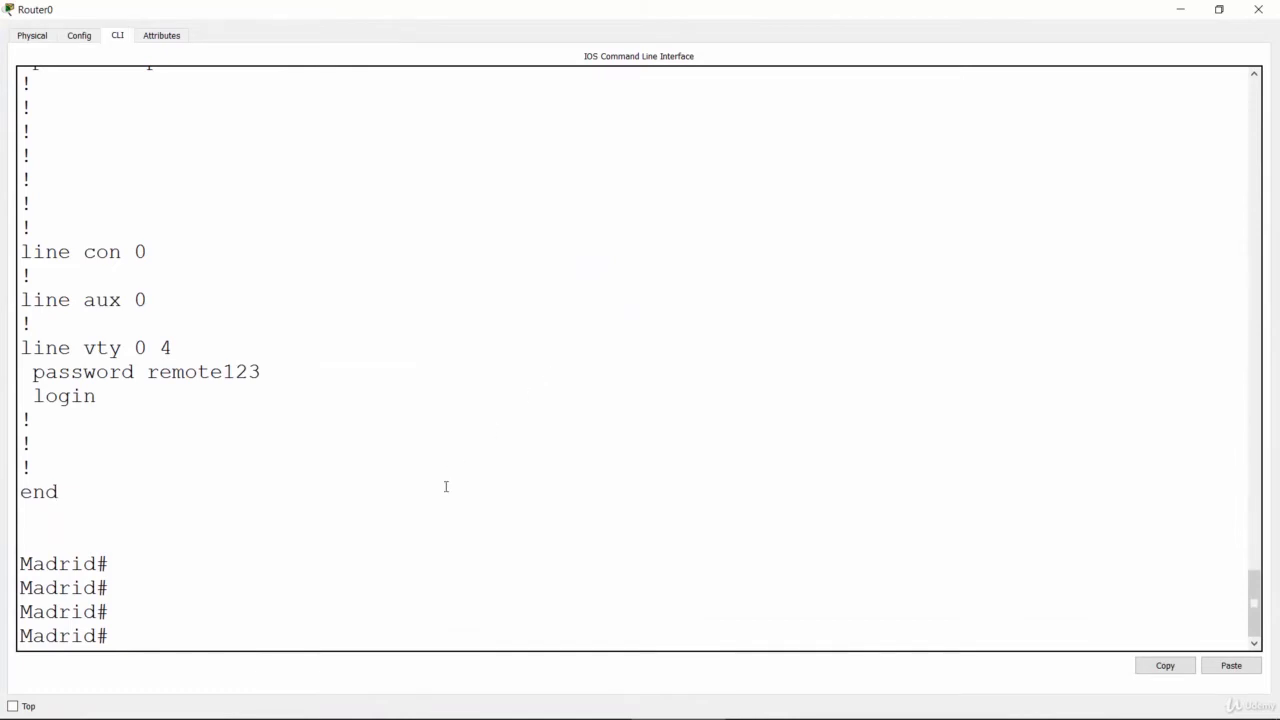
Step: Display the Madrid router's running configuration with "show running-config"
key("Return")
key("Return")
key("Return")
type("sho")
key("Tab")
type("run")
key("Tab")
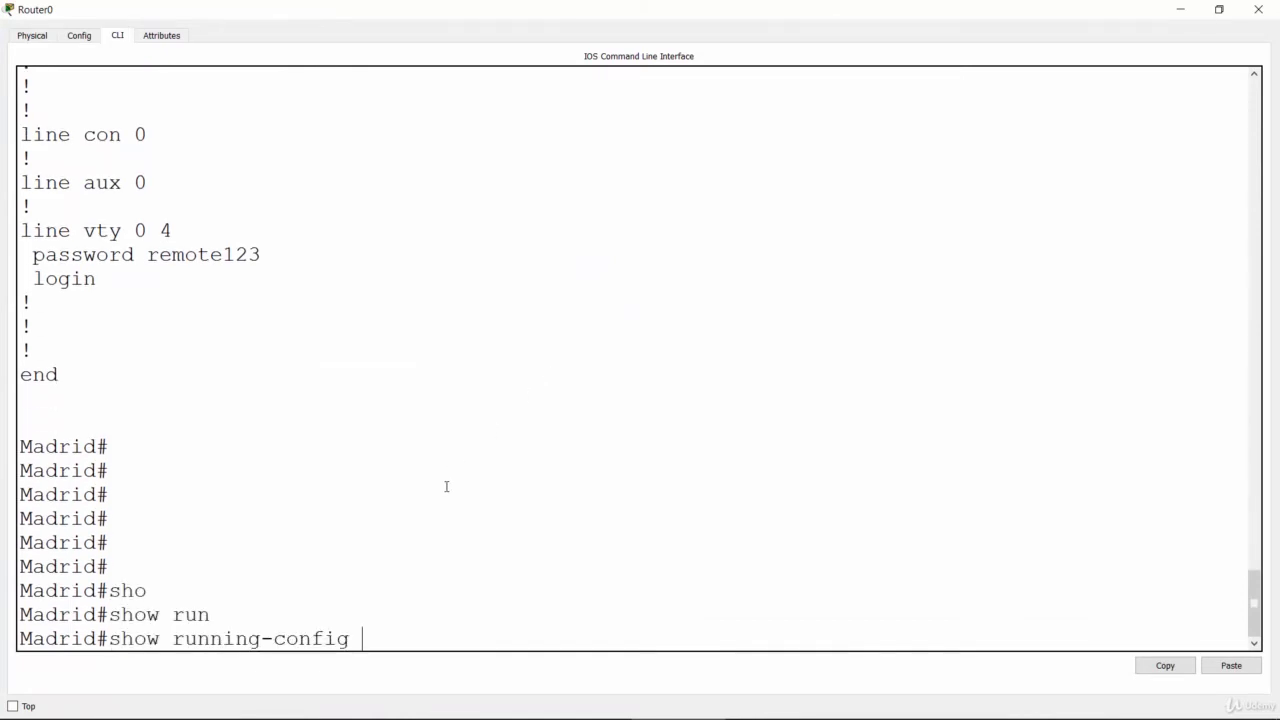
key("Return")
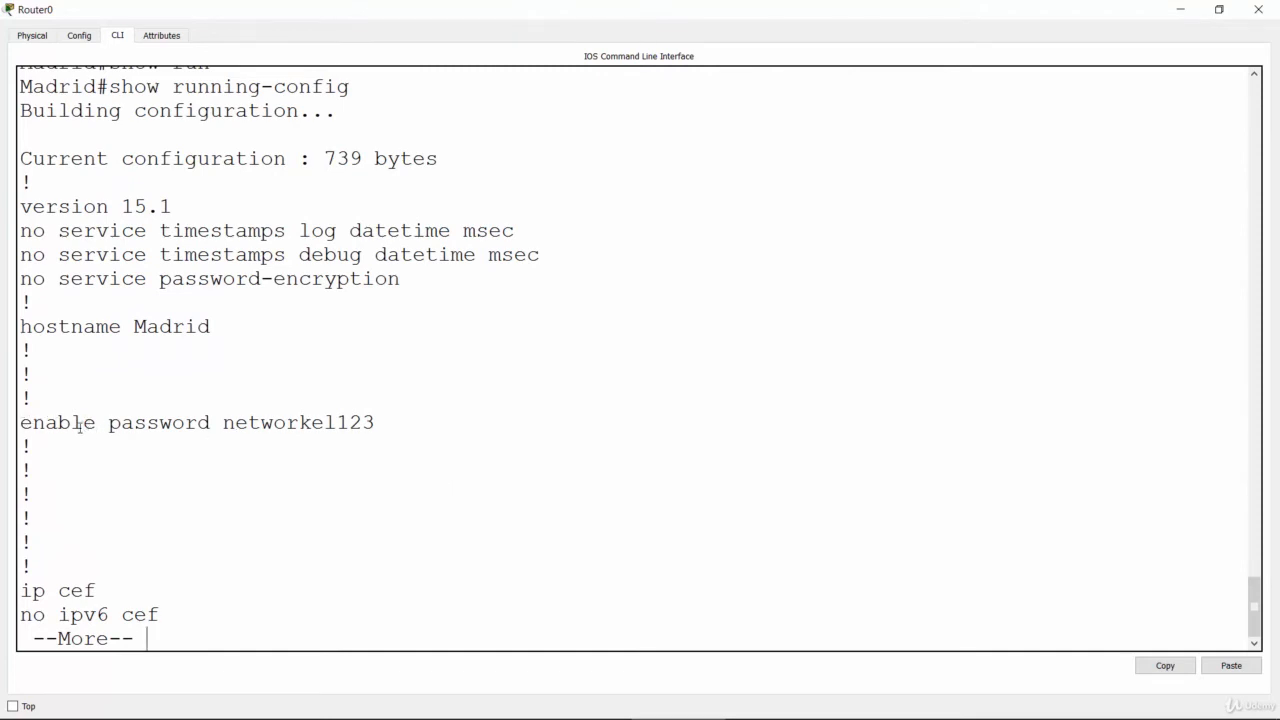
Step: Examine the enable password line in Madrid's running configuration, highlighting the password, and leave the listing for the privileged prompt
left_click_drag(228, 424, 449, 420)
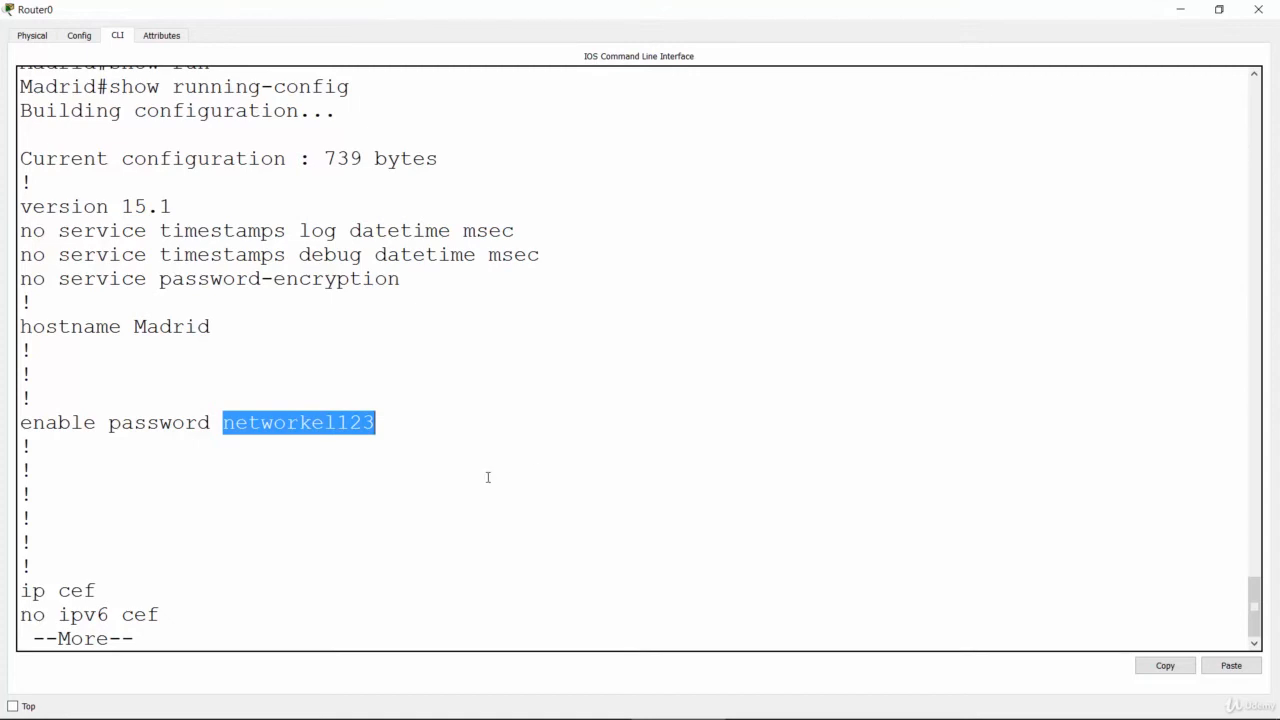
double_click(330, 434)
left_click(140, 388)
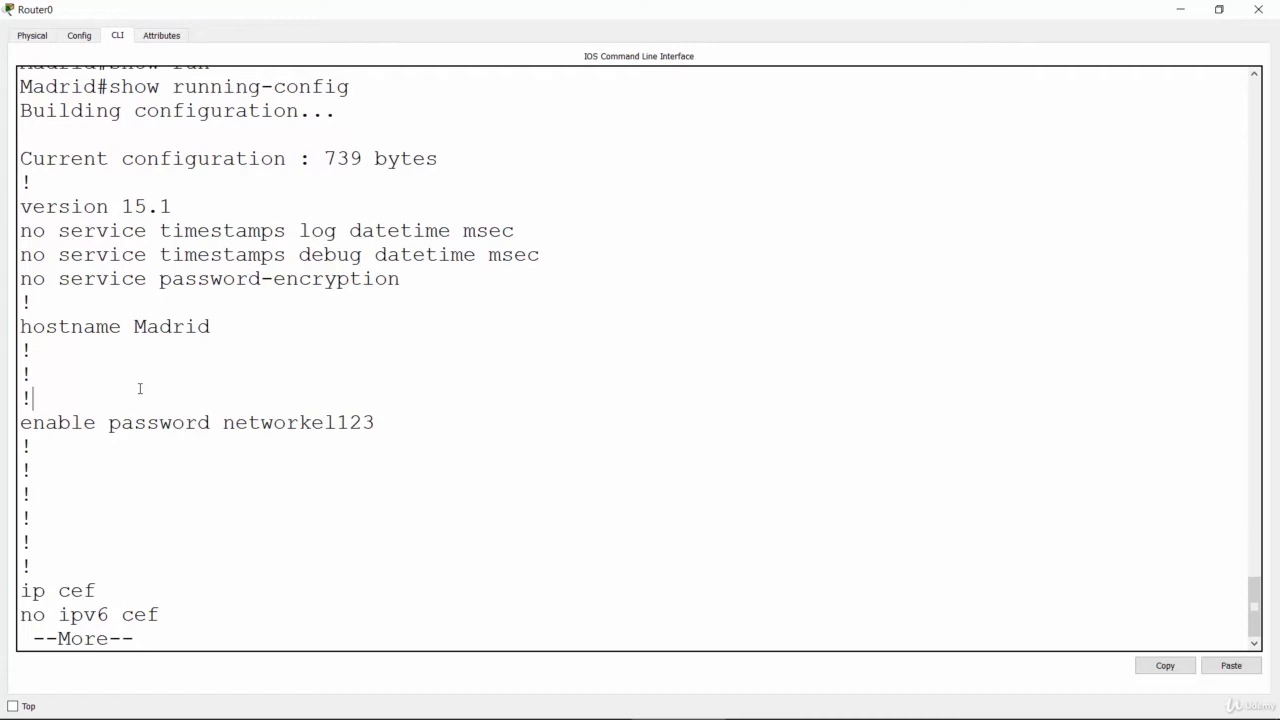
left_click(237, 580)
key("Return")
key("Return")
key("Return")
key("Return")
key("Return")
key("Return")
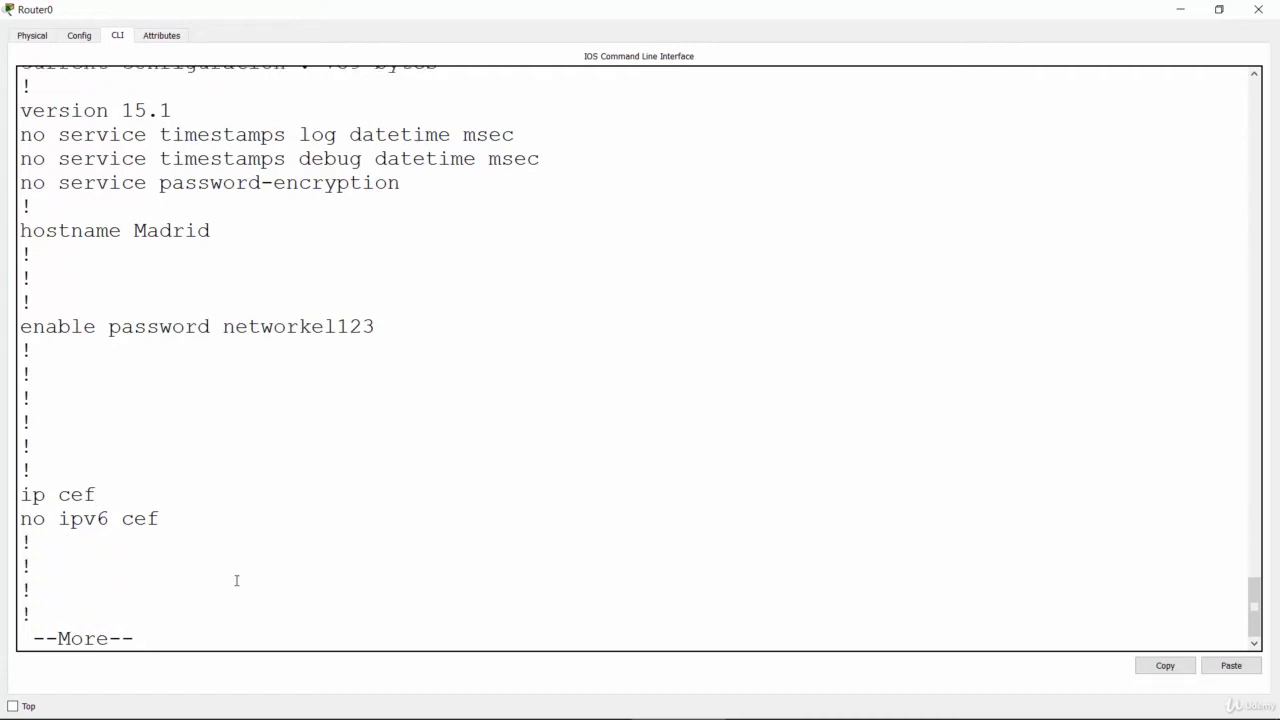
Step: Enter Madrid's global configuration mode with "conf t" and list the available options of the "service" command
key("Return")
key("Return")
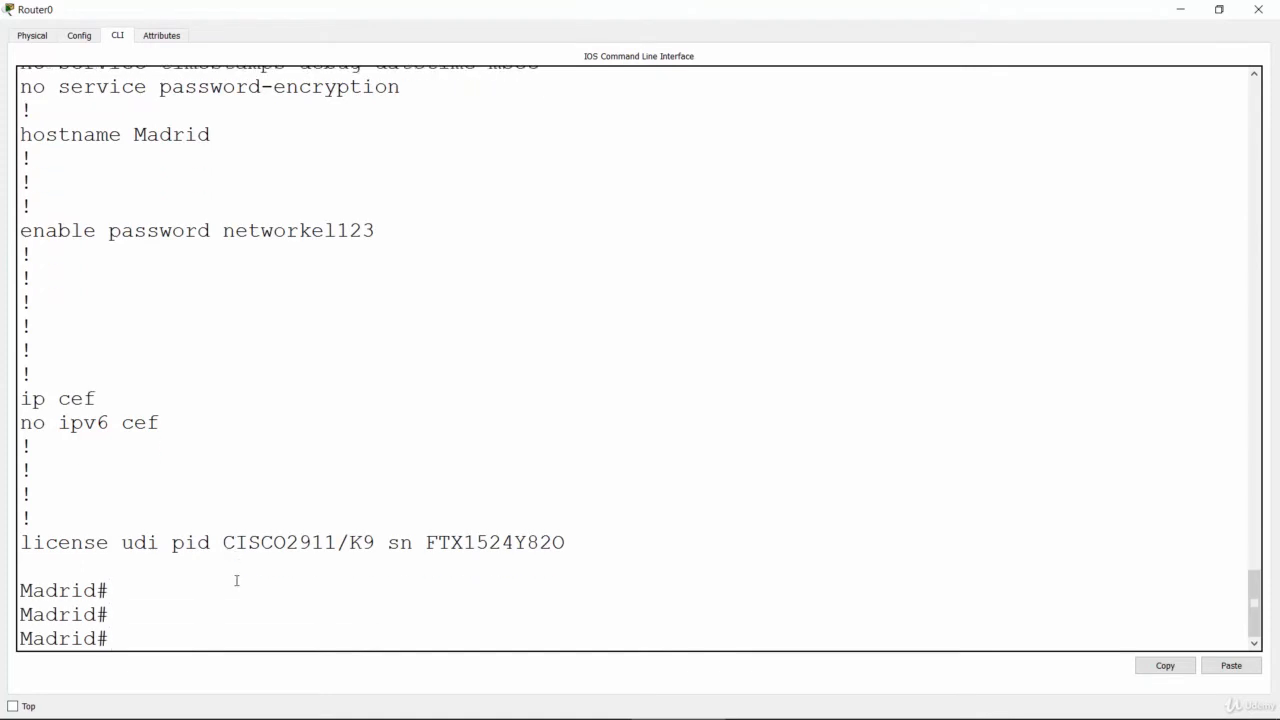
type("conf t")
key("Return")
key("Return")
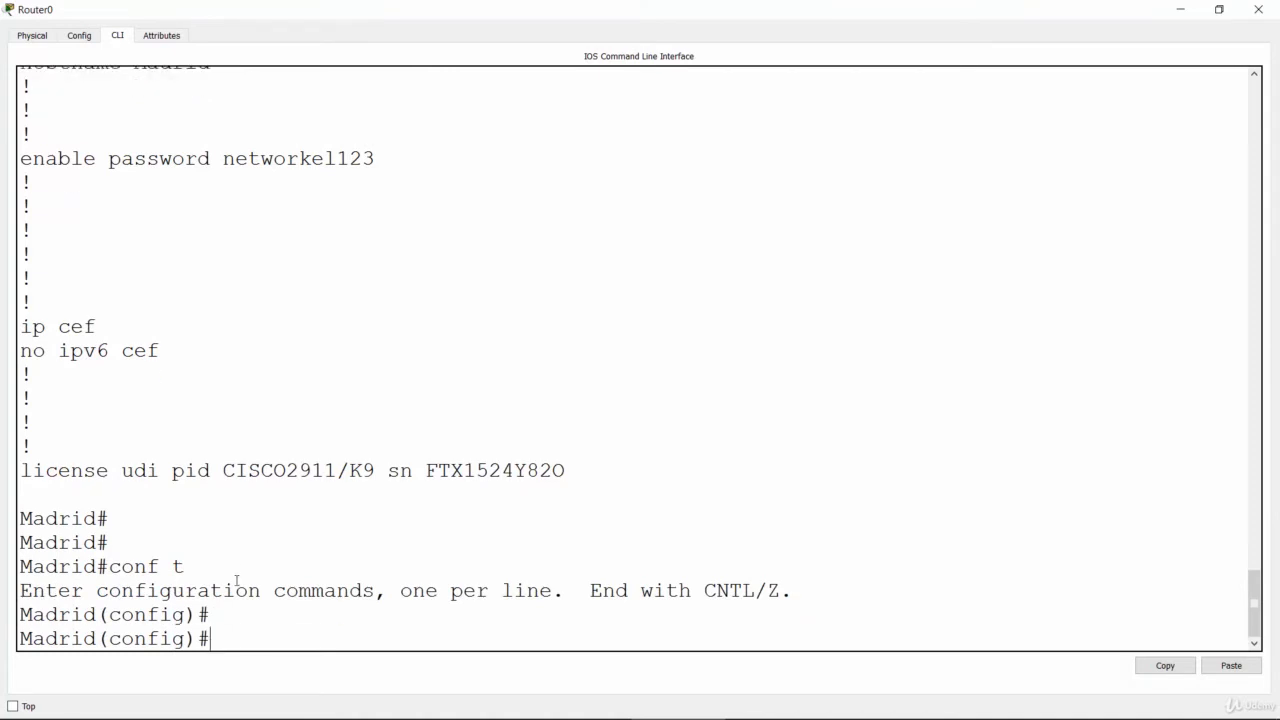
type("servi")
key("Tab")
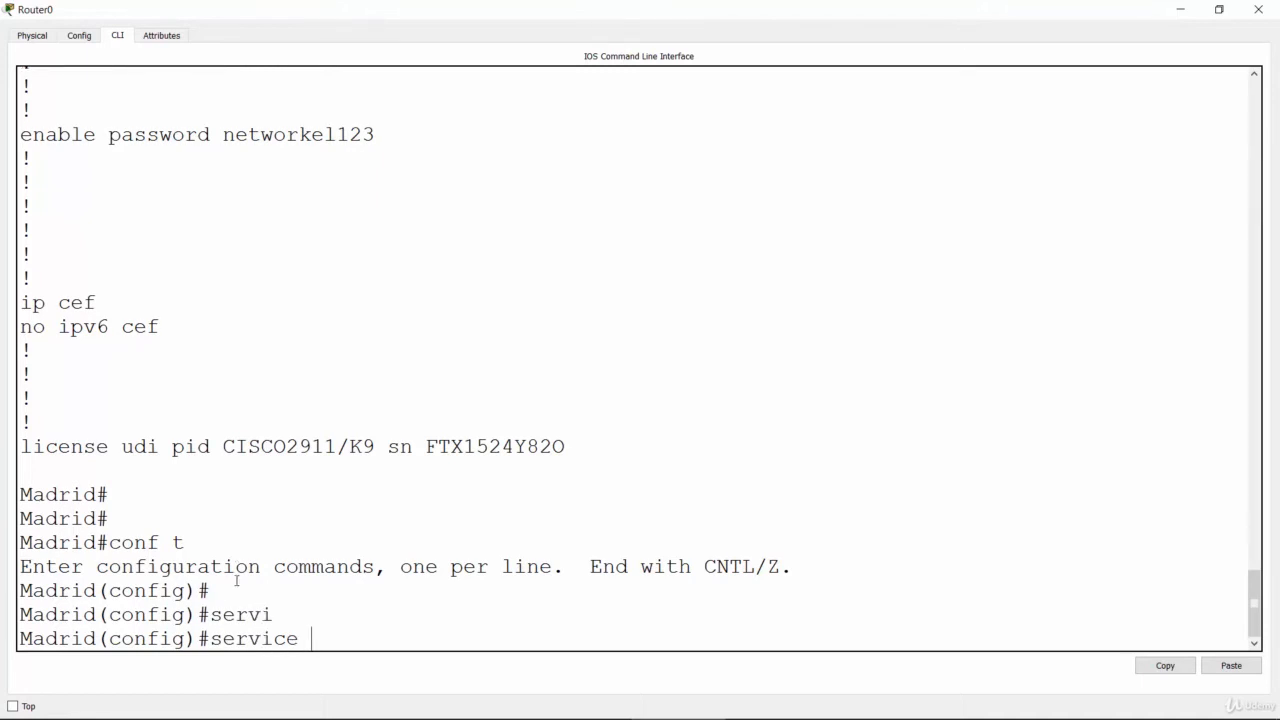
type("?")
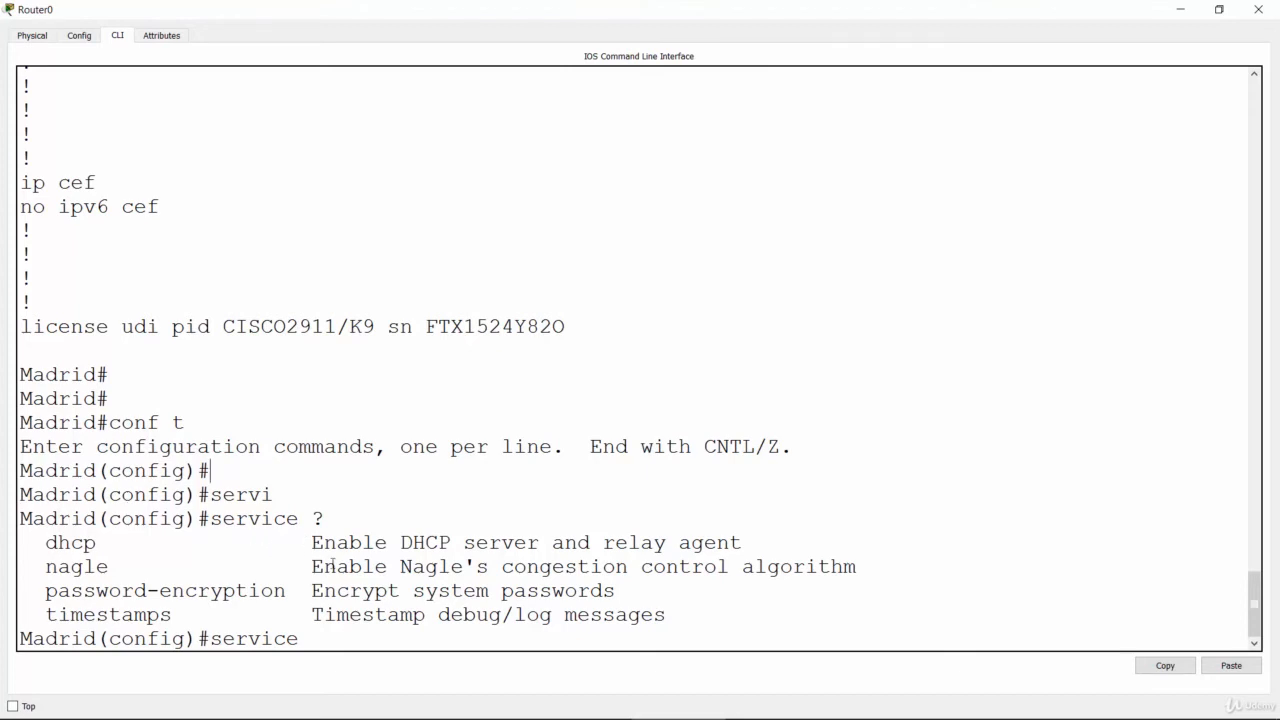
Step: Highlight the password-encryption option and its description, and encrypt Madrid's passwords with "service password-encryption"
left_click_drag(311, 591, 617, 596)
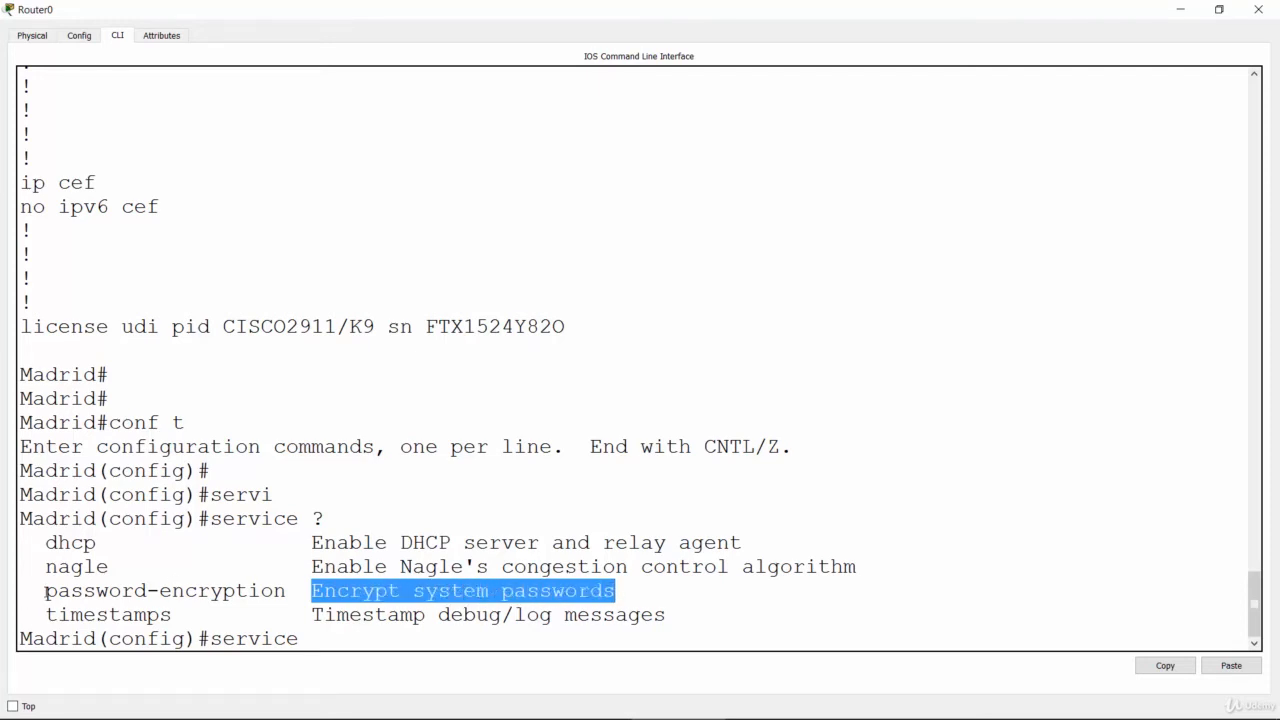
left_click_drag(45, 592, 297, 592)
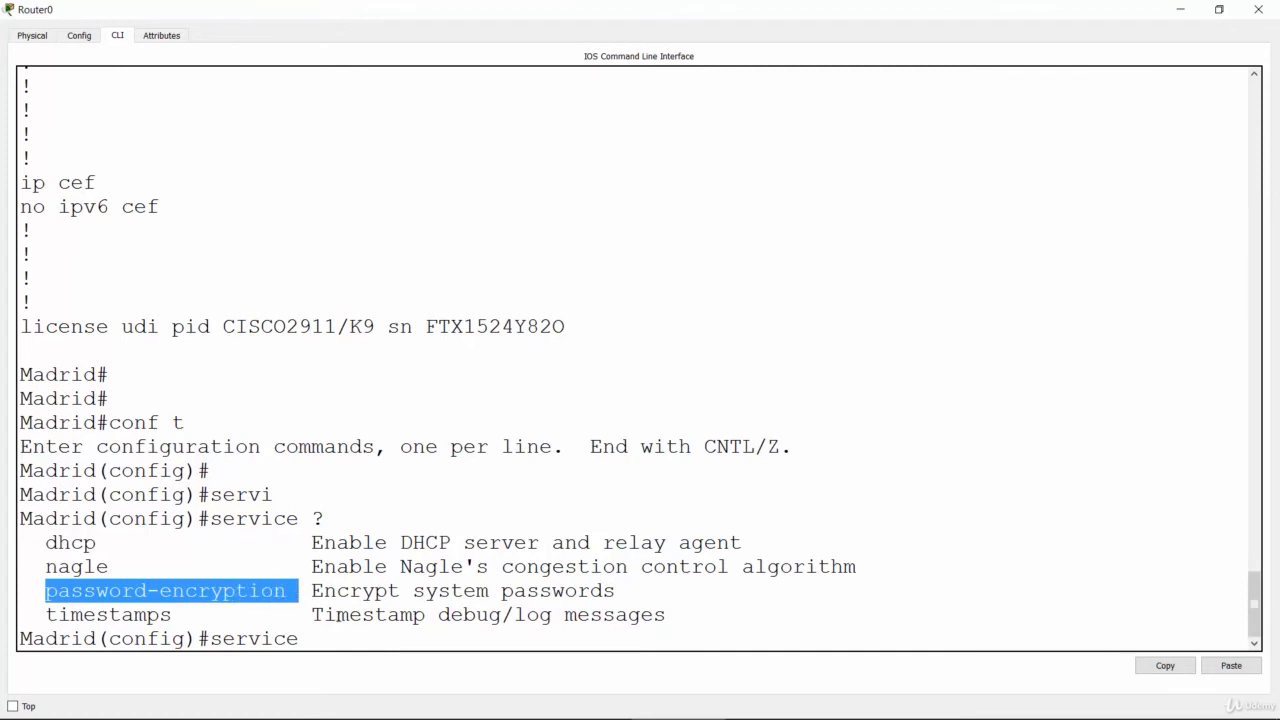
left_click(350, 635)
type("pass")
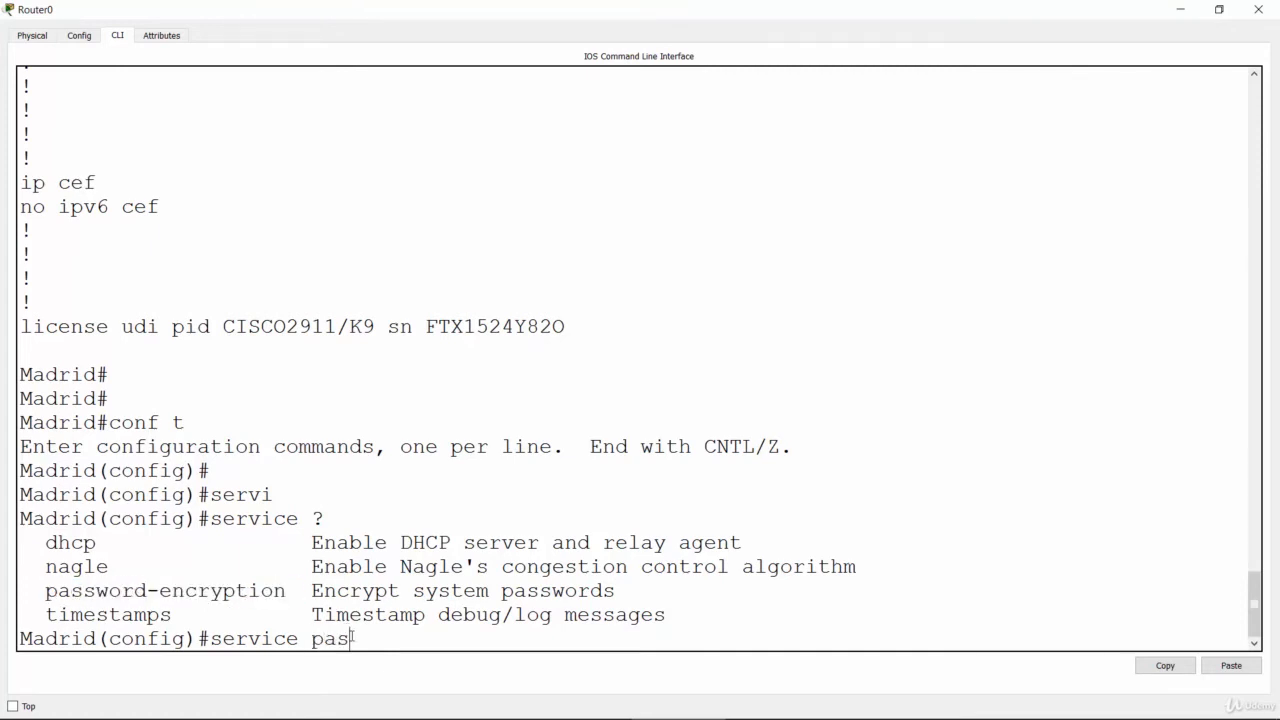
key("Tab")
key("Return")
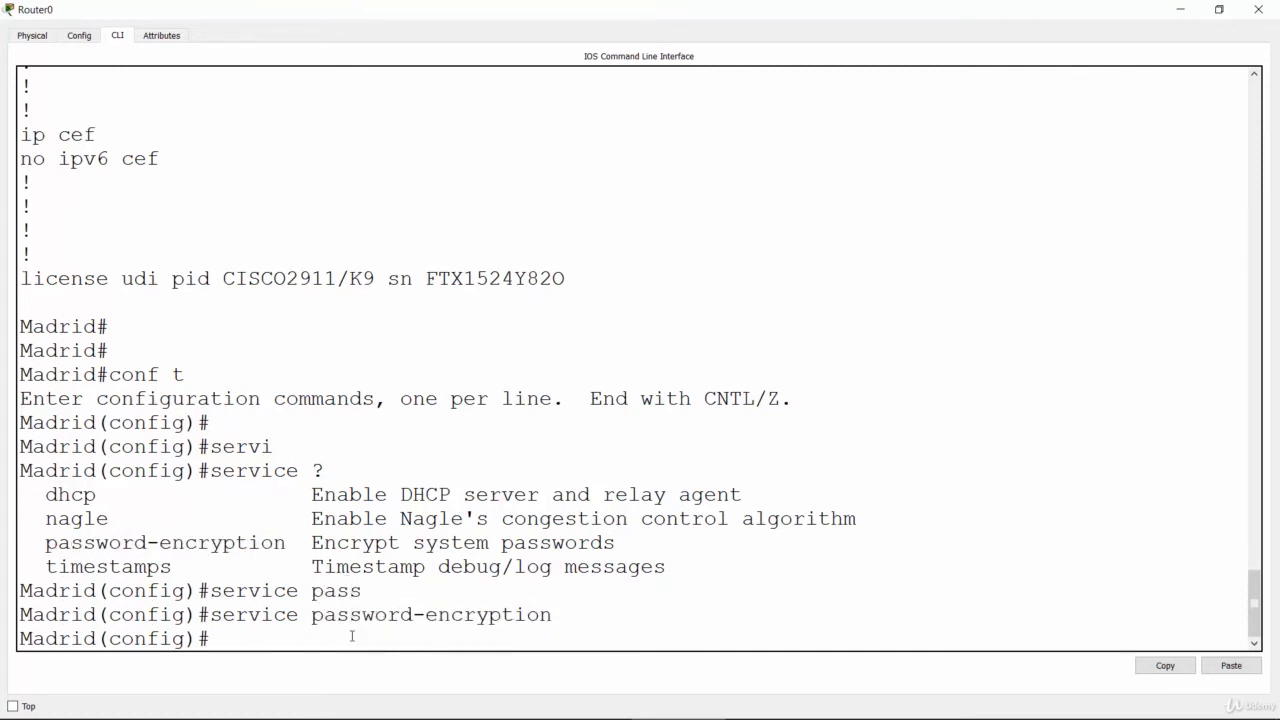
key("Return")
key("Return")
key("Return")
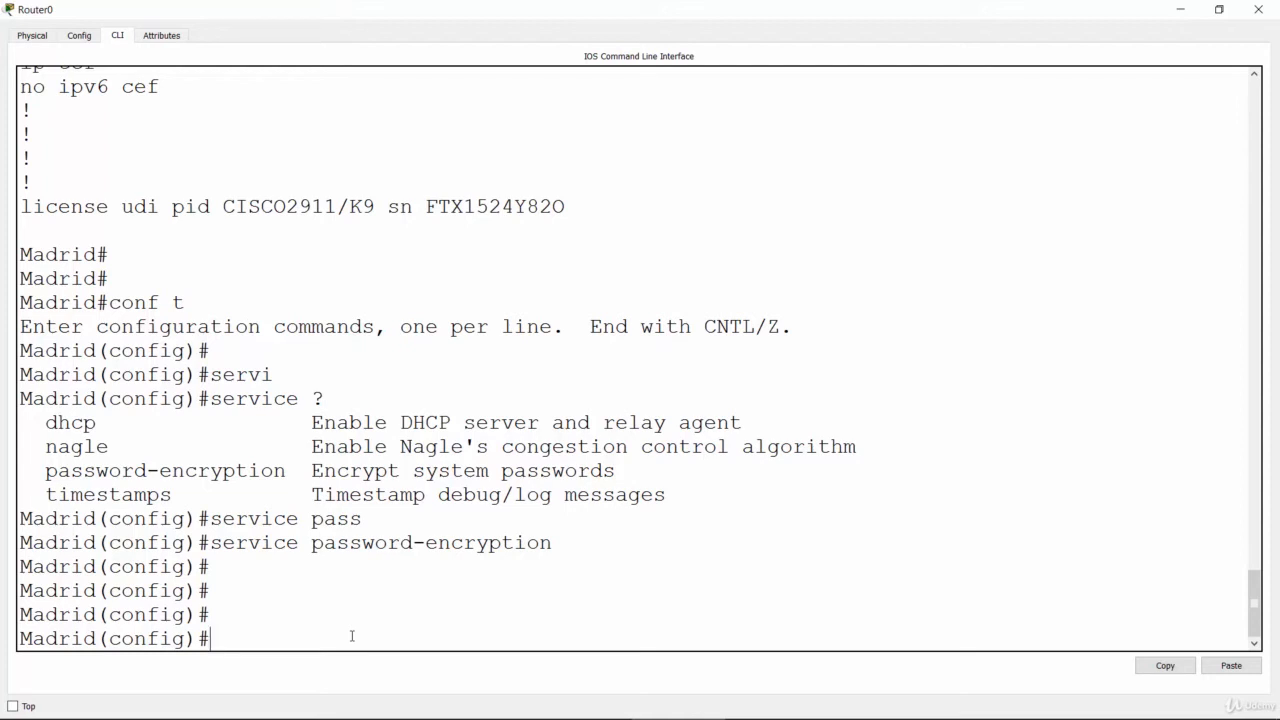
Step: Exit Madrid's global configuration mode and display the running configuration again with "show running-config"
type("exit")
key("Return")
key("Return")
key("Return")
key("Return")
key("Return")
key("Return")
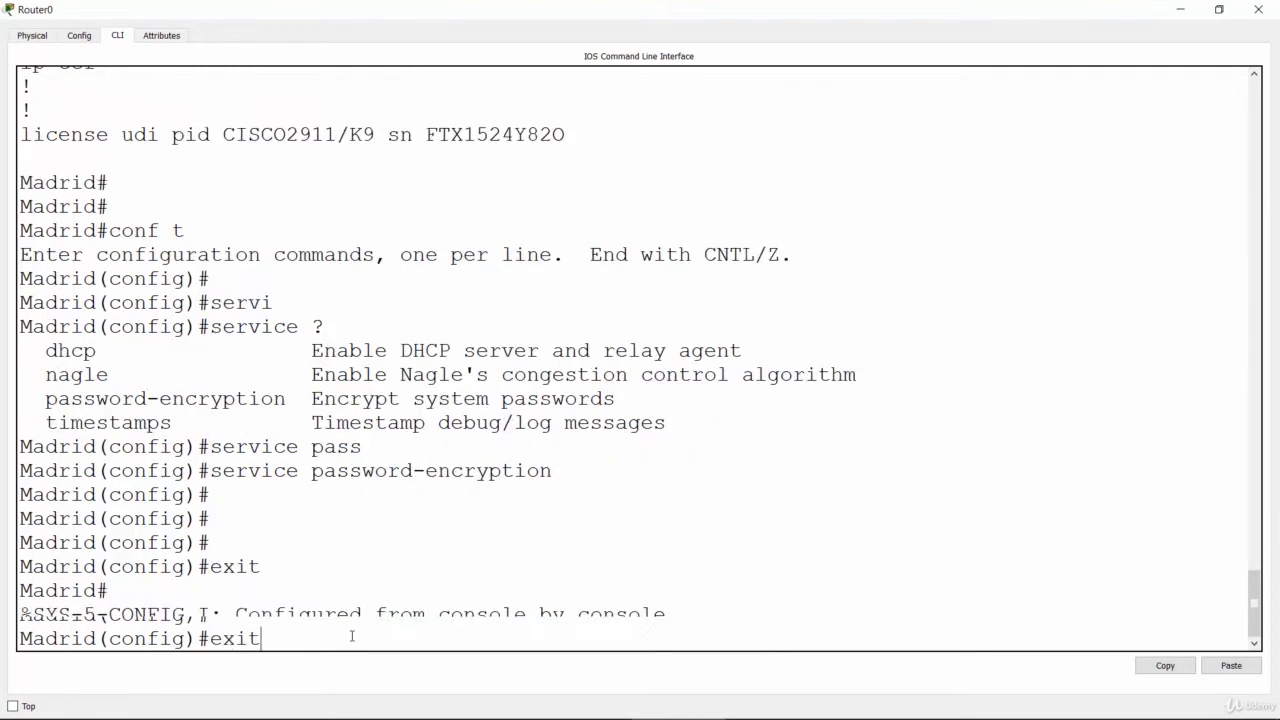
type("sho")
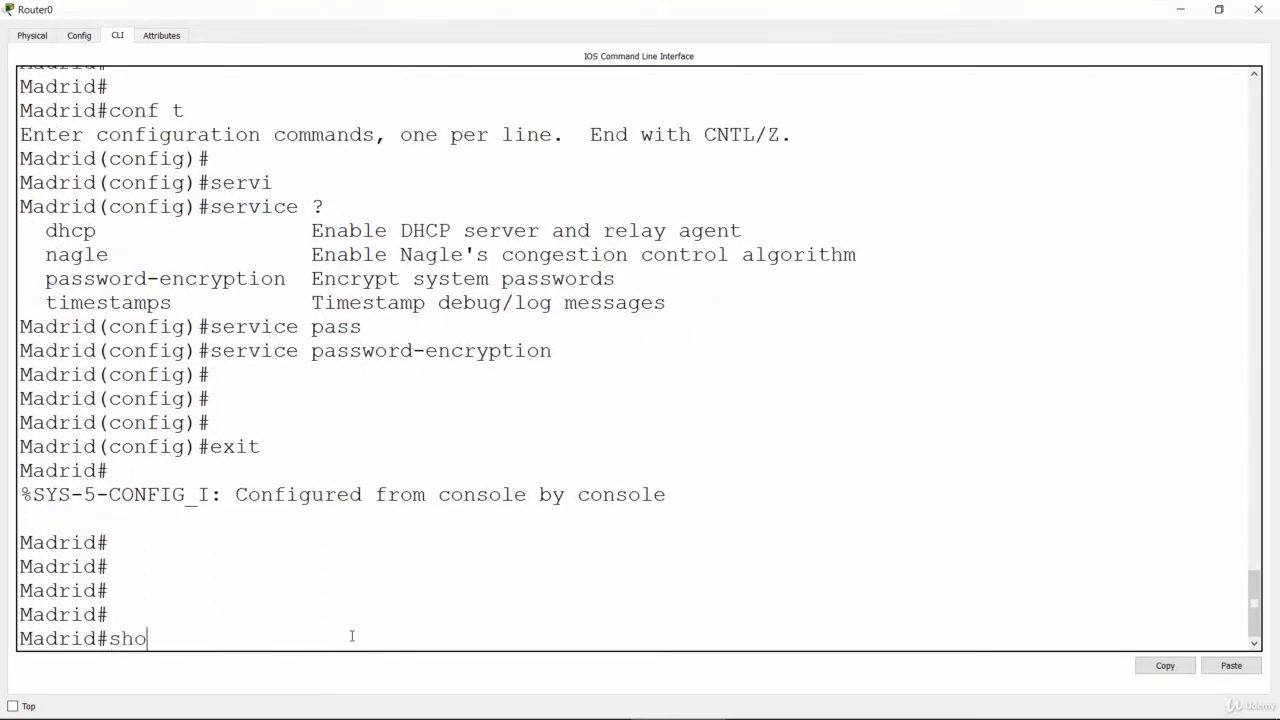
key("Tab")
type("run")
key("Tab")
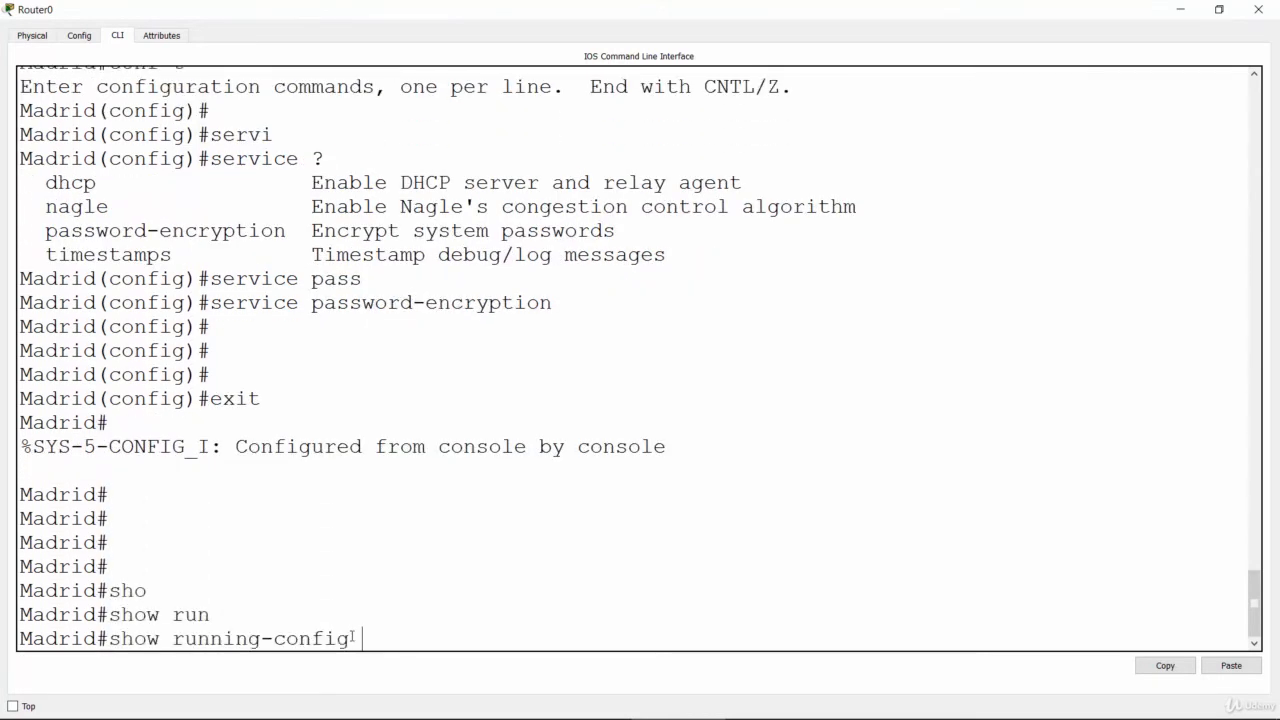
key("Return")
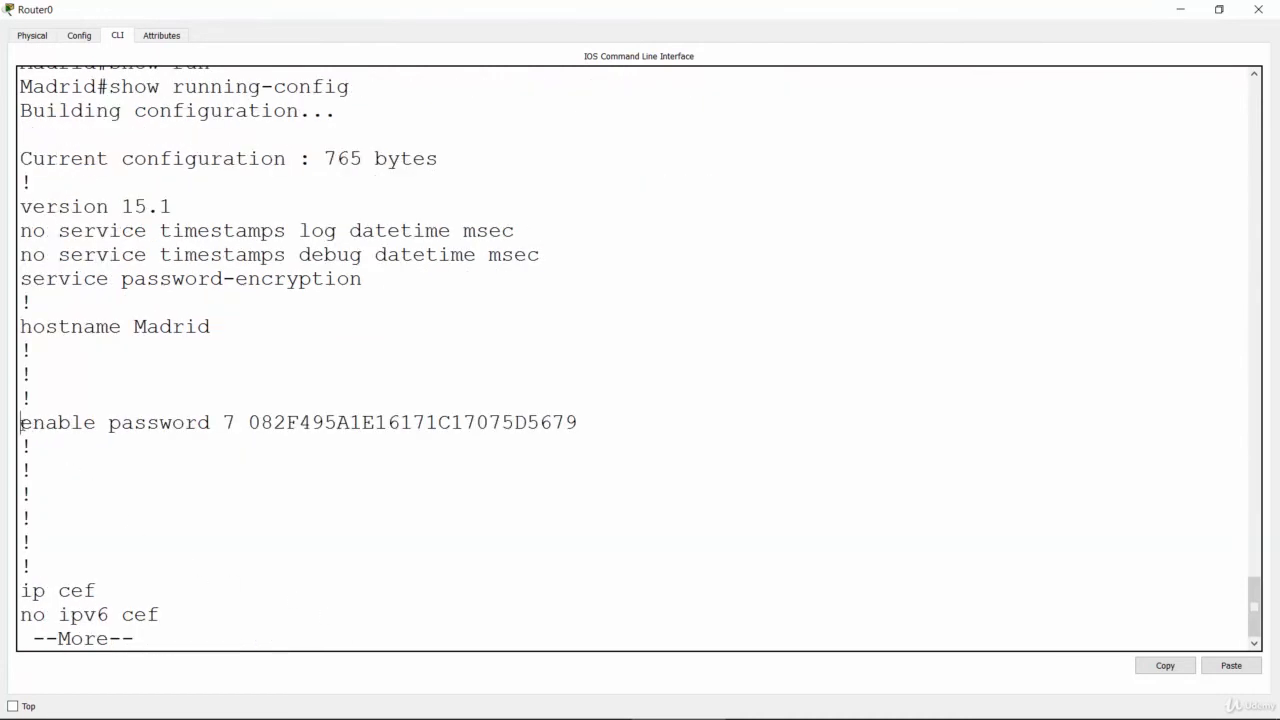
Step: Examine the encrypted enable password line in Madrid's running configuration, highlighting the whole line and the encrypted string
left_click_drag(20, 422, 578, 424)
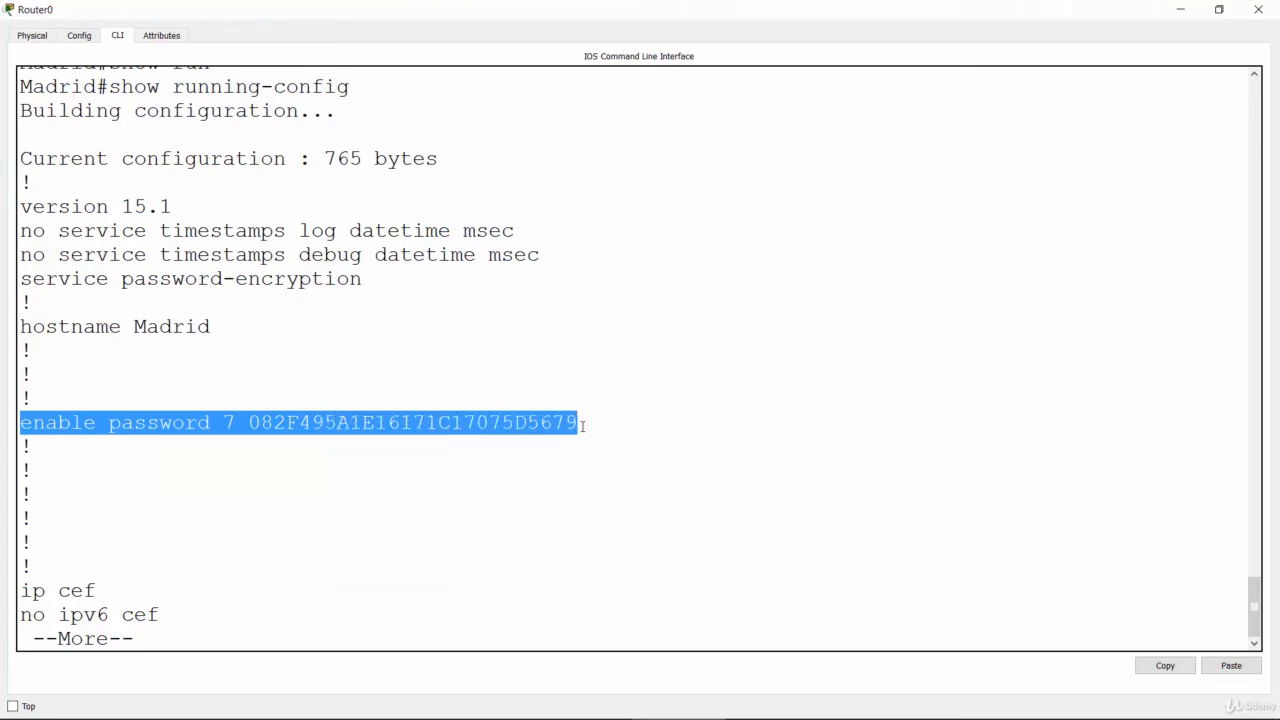
left_click(311, 466)
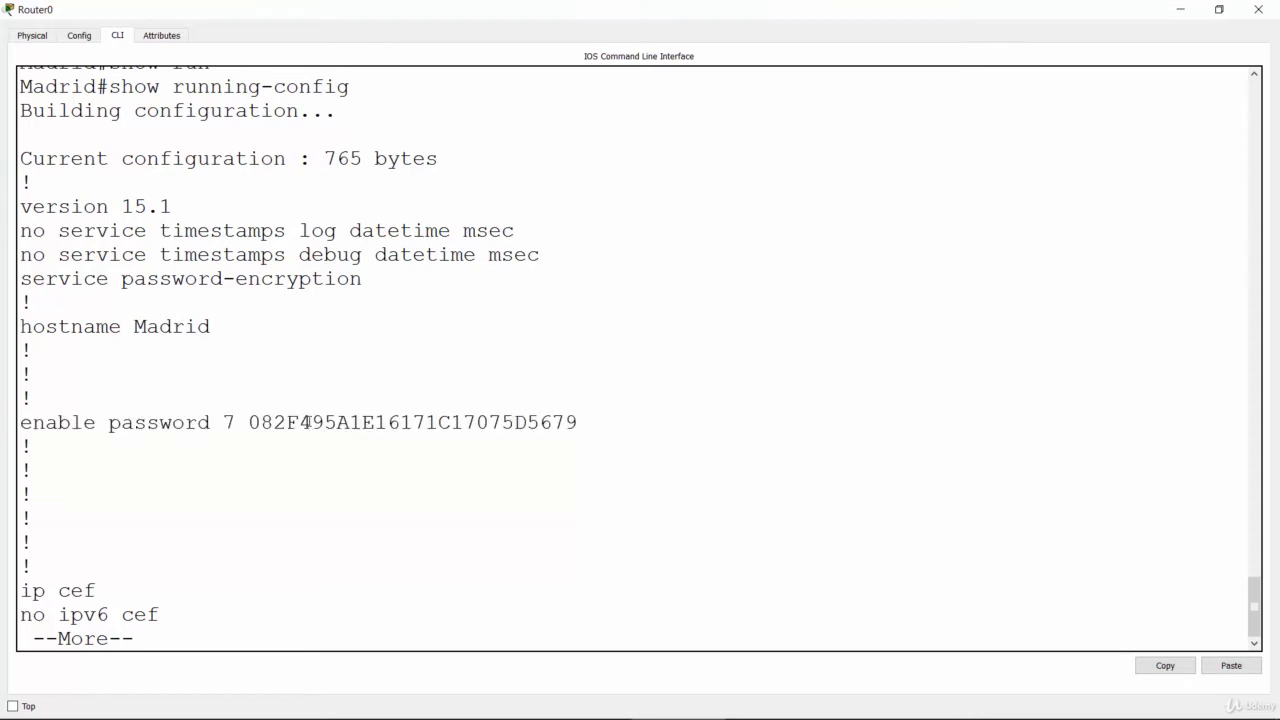
double_click(308, 422)
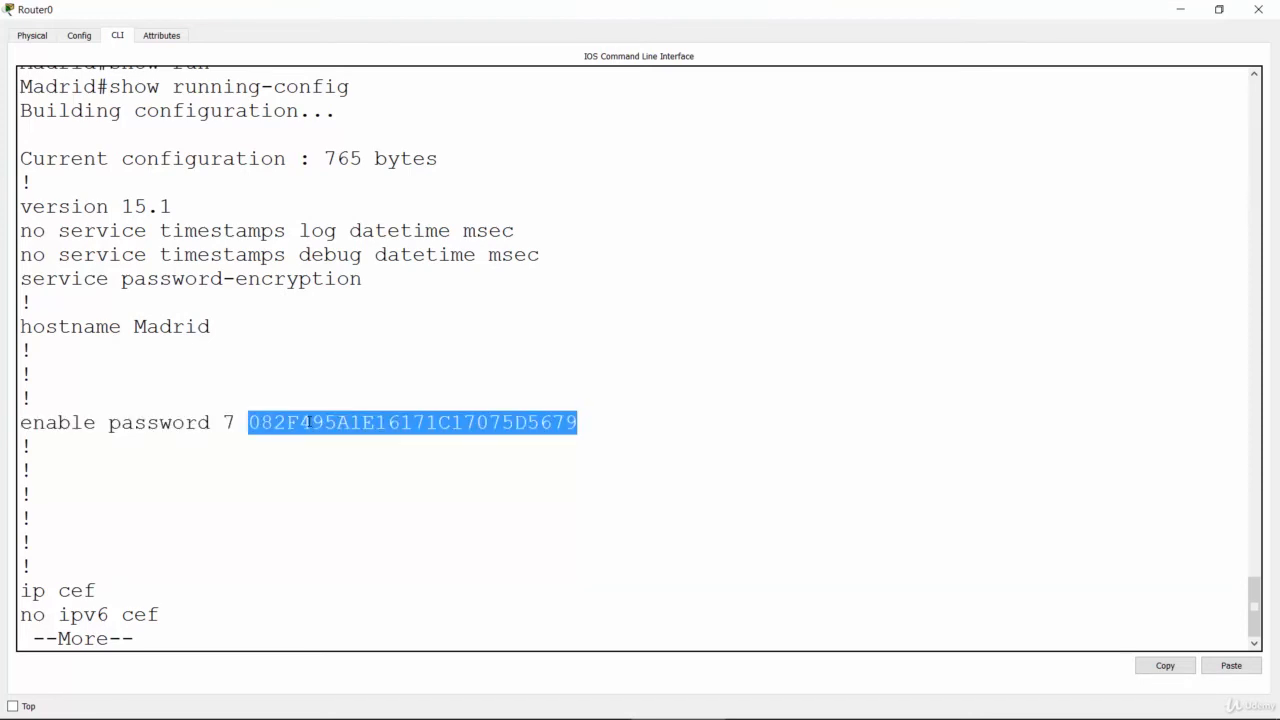
left_click(243, 574)
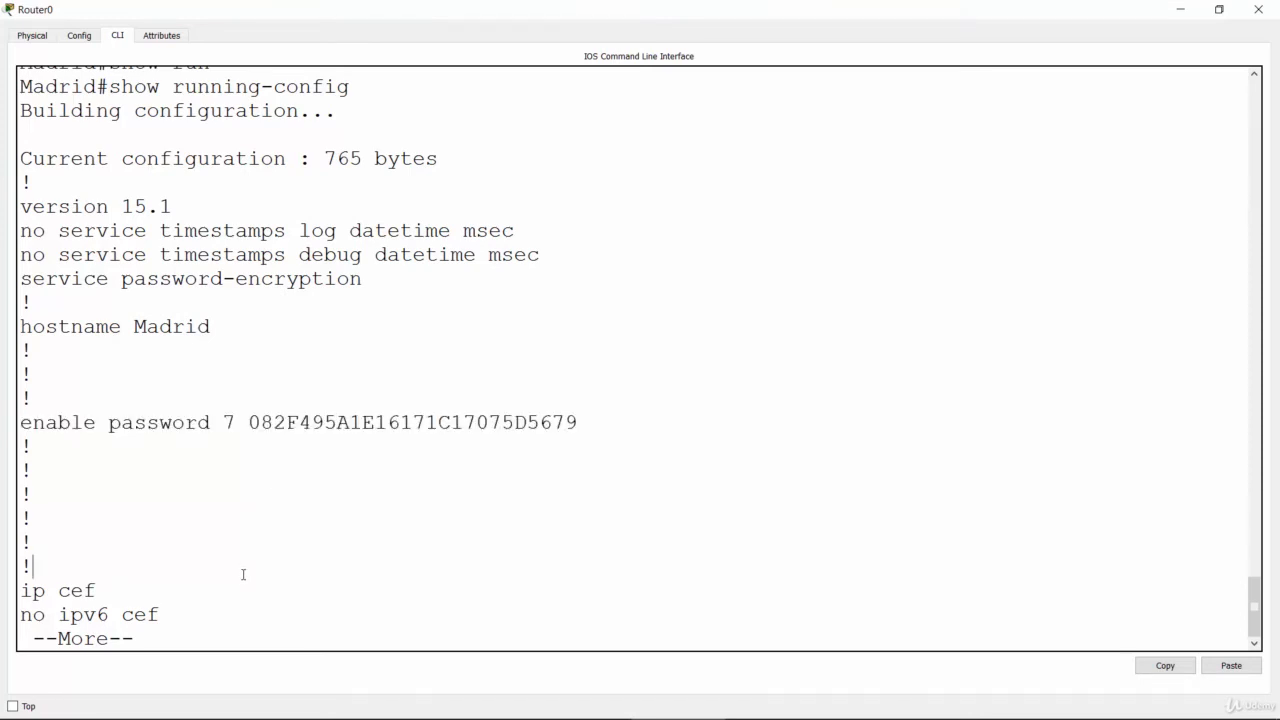
double_click(290, 423)
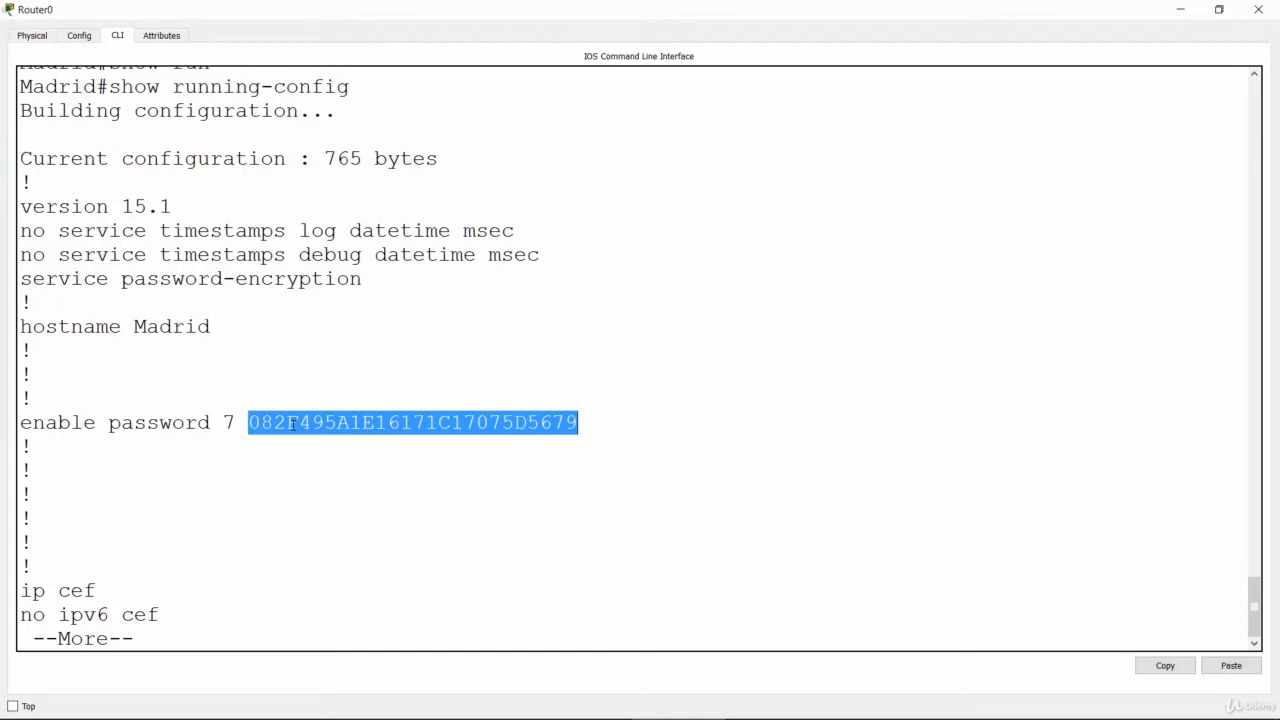
left_click(262, 539)
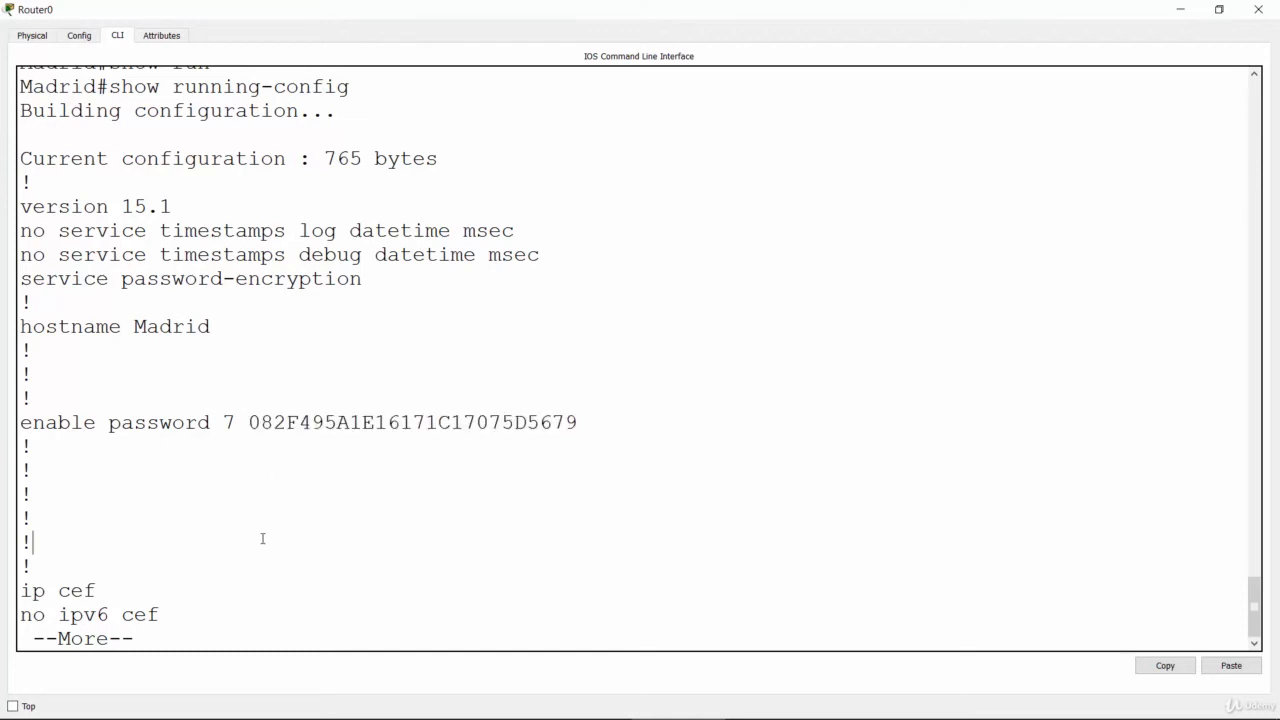
double_click(310, 424)
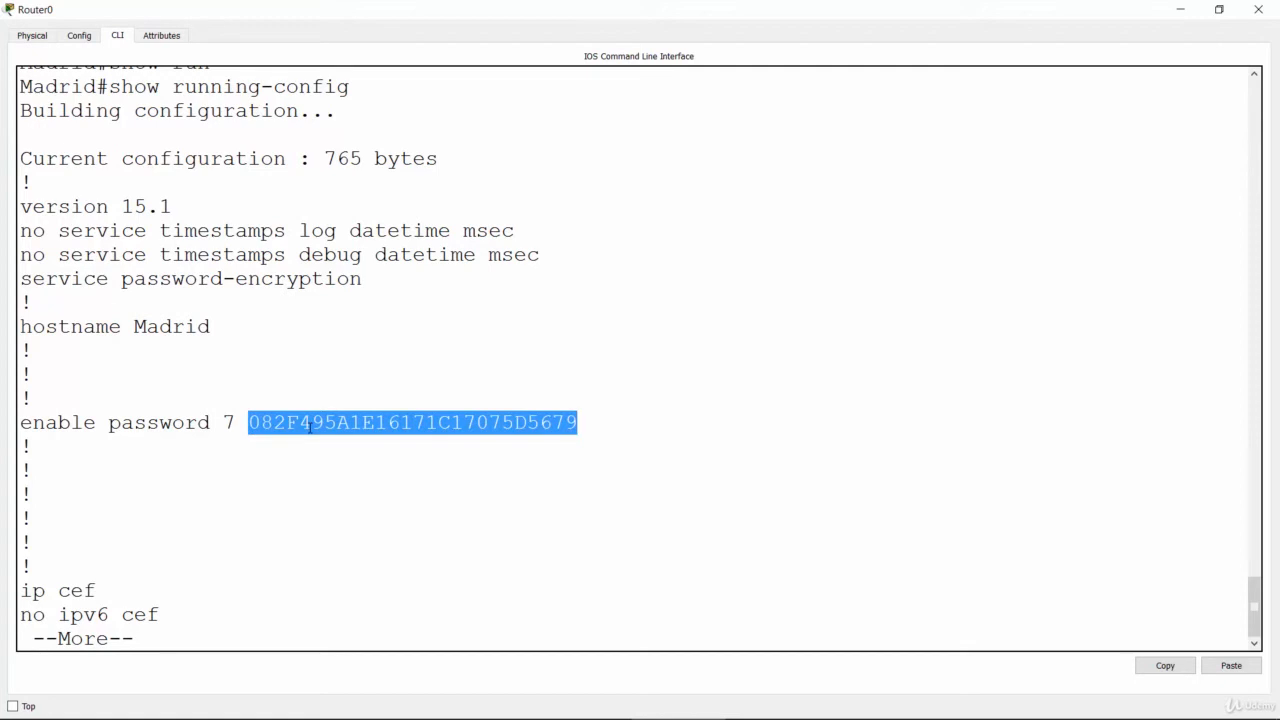
left_click(310, 424)
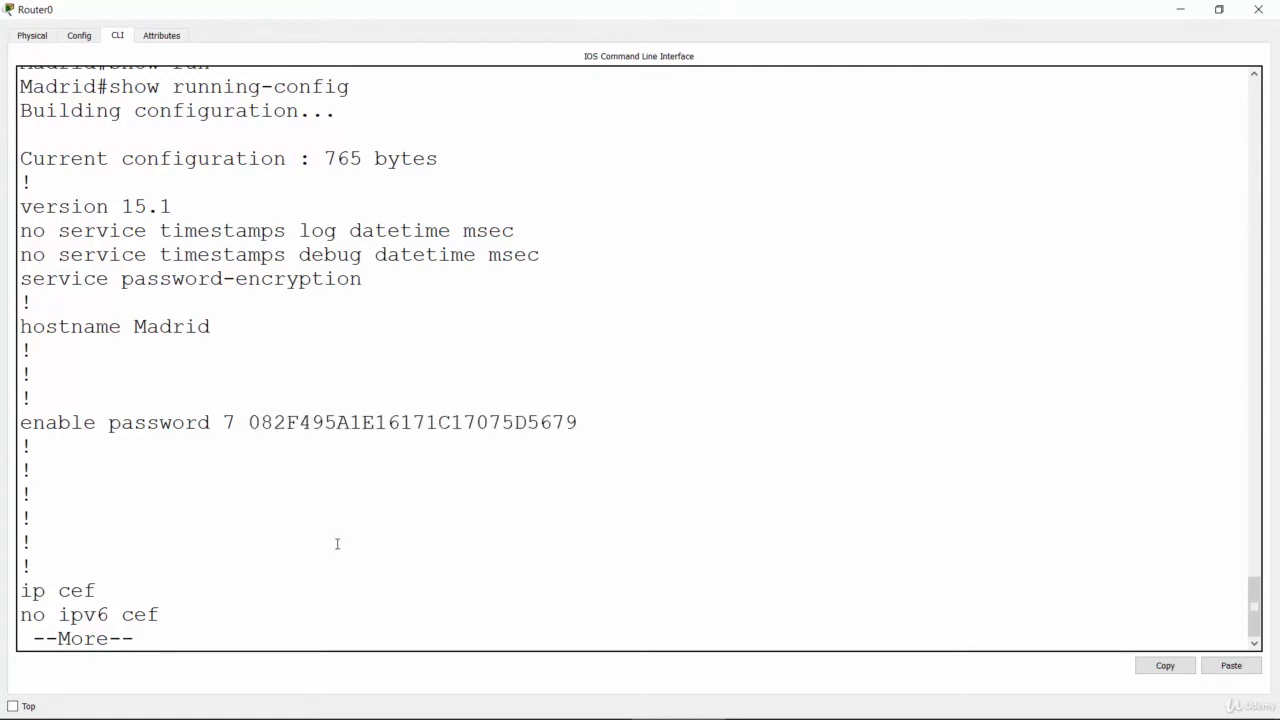
Step: Switch to the PowerPoint slide show with the lab's task list
key("alt+Tab")
left_click(643, 293)
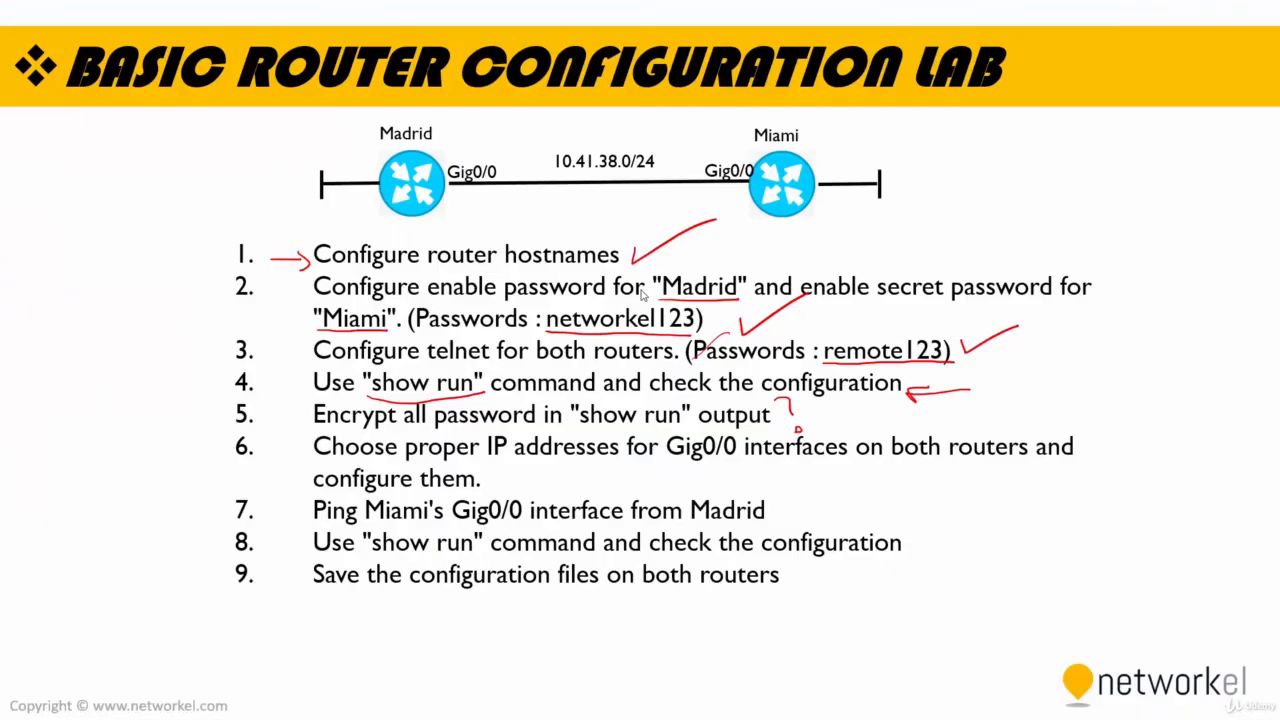
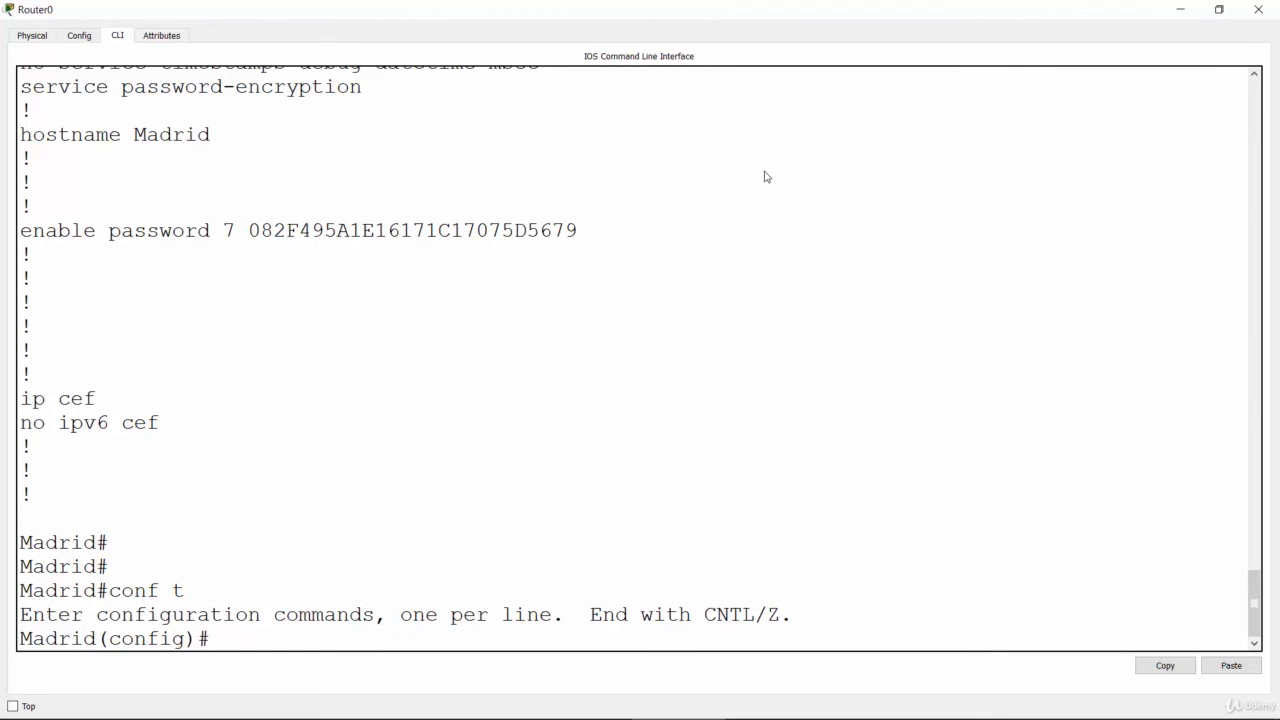
Step: Enter interface configuration mode for GigabitEthernet 0/0 on Madrid
type("inter")
key("Tab")
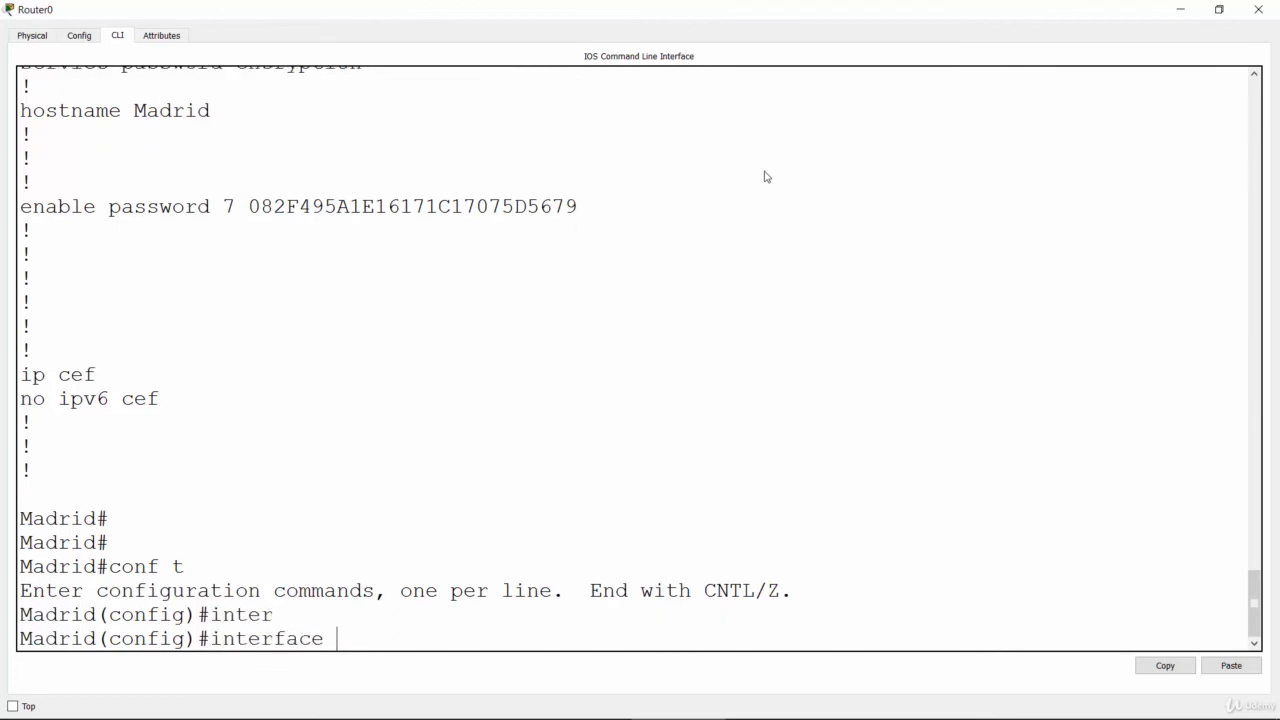
type("gig")
key("Tab")
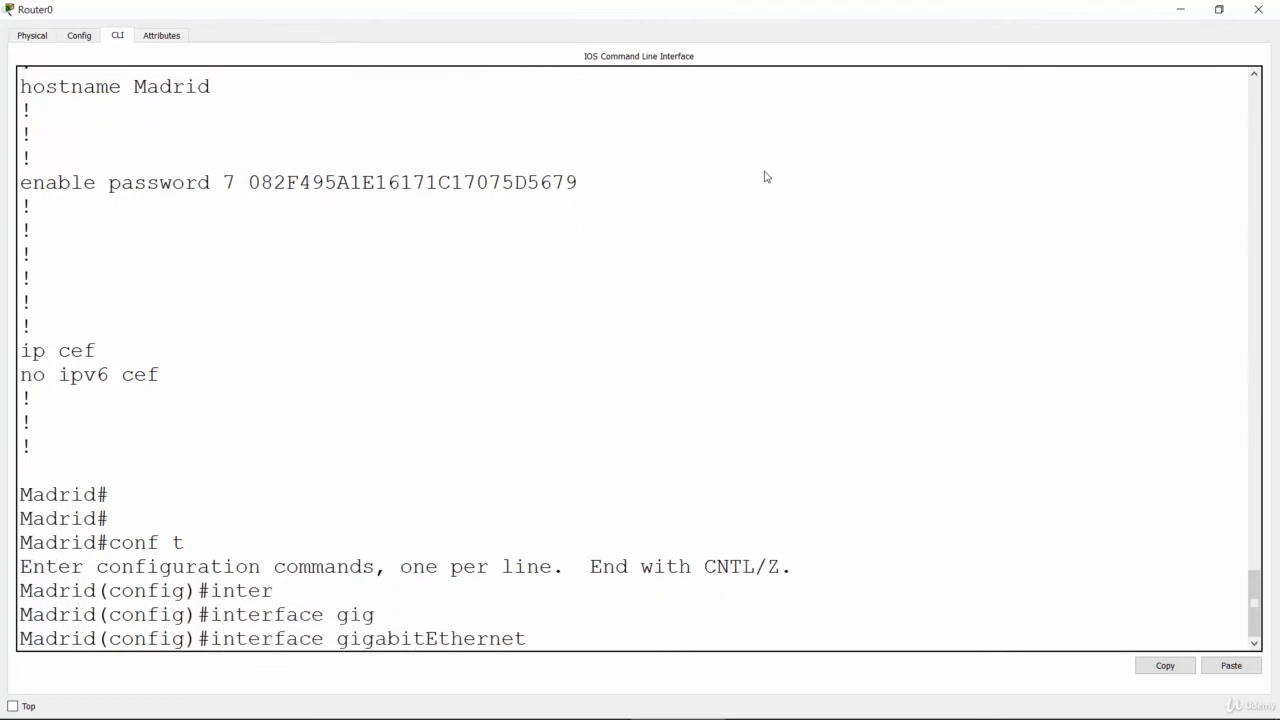
type("0/0")
key("Return")
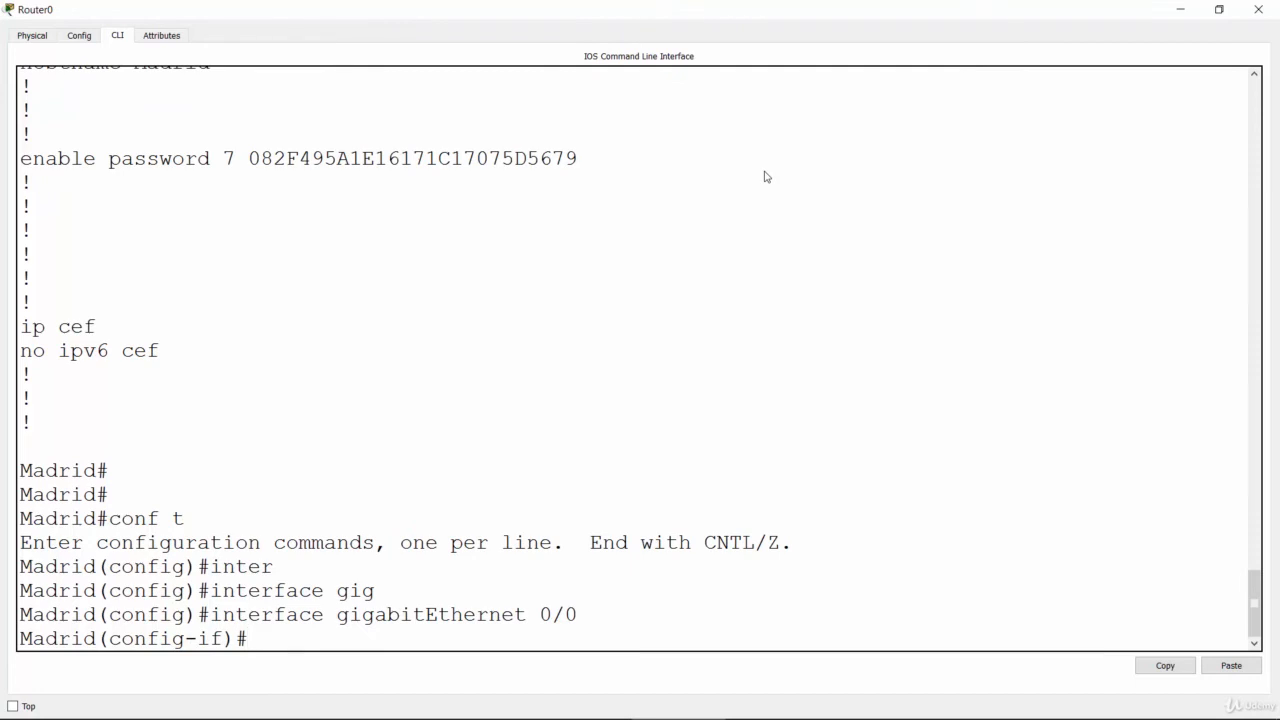
Step: Assign the IP address 10.41.38.1 with mask 255.255.255.0 to Madrid's GigabitEthernet 0/0 interface
type("ip add")
key("Tab")
type("10")
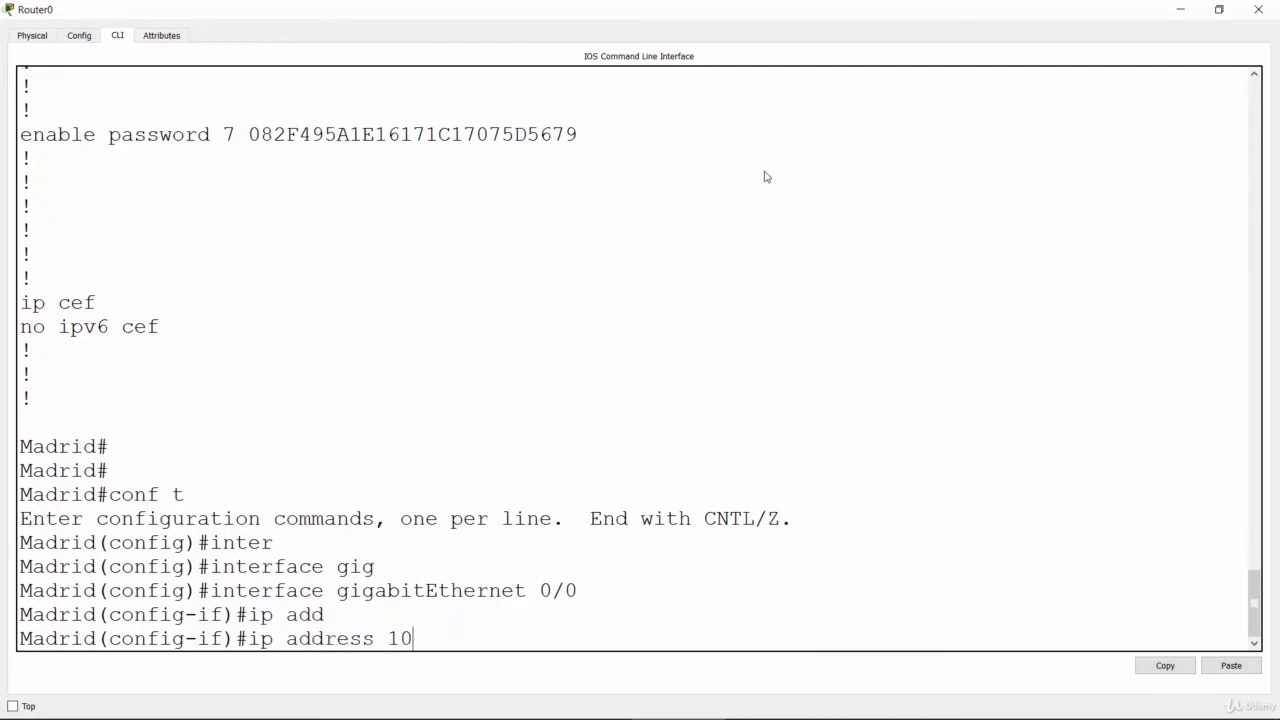
type(".41.38.1")
type("255.")
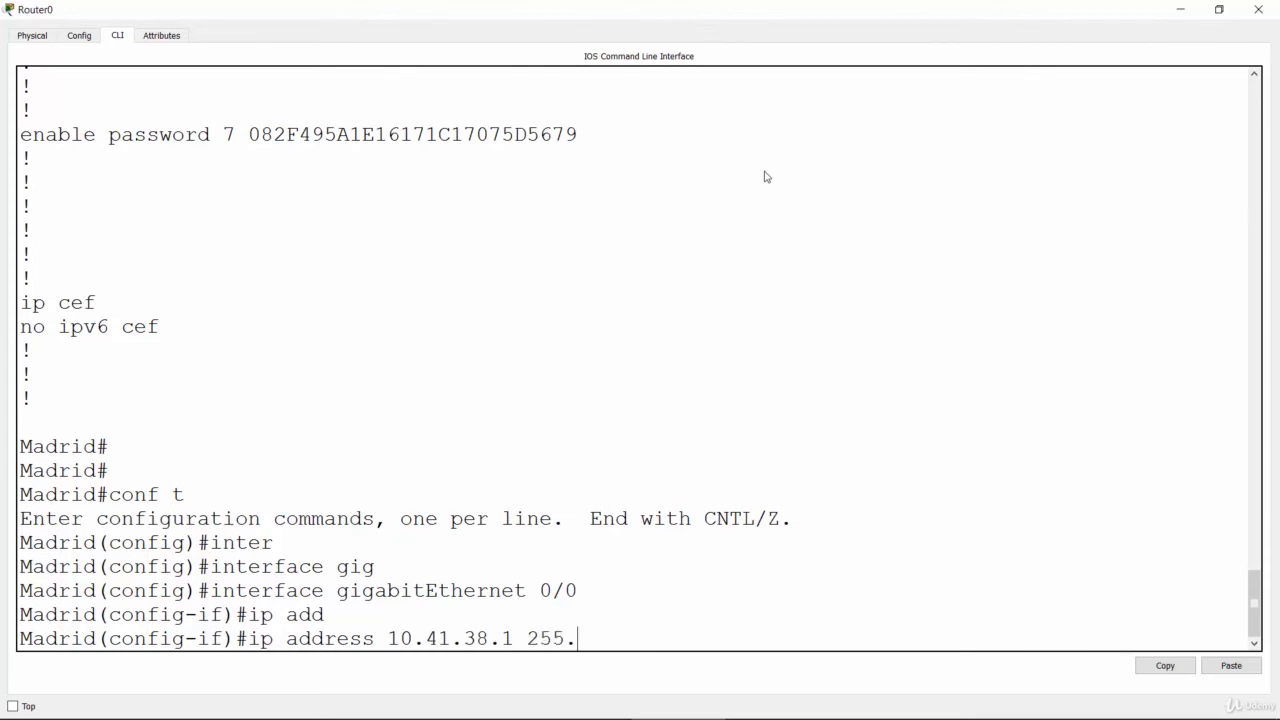
type("255.255.0")
key("Return")
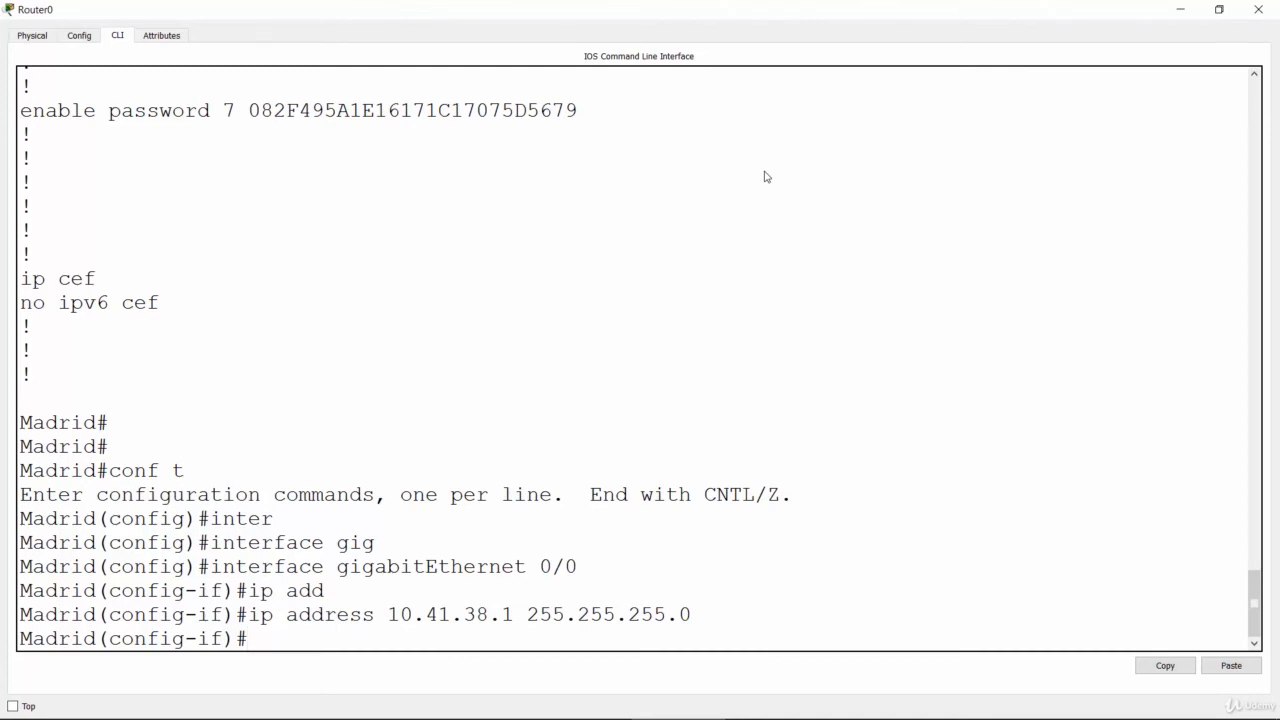
Step: Enable Madrid's GigabitEthernet 0/0 interface with "no shutdown"
type("no shutdown")
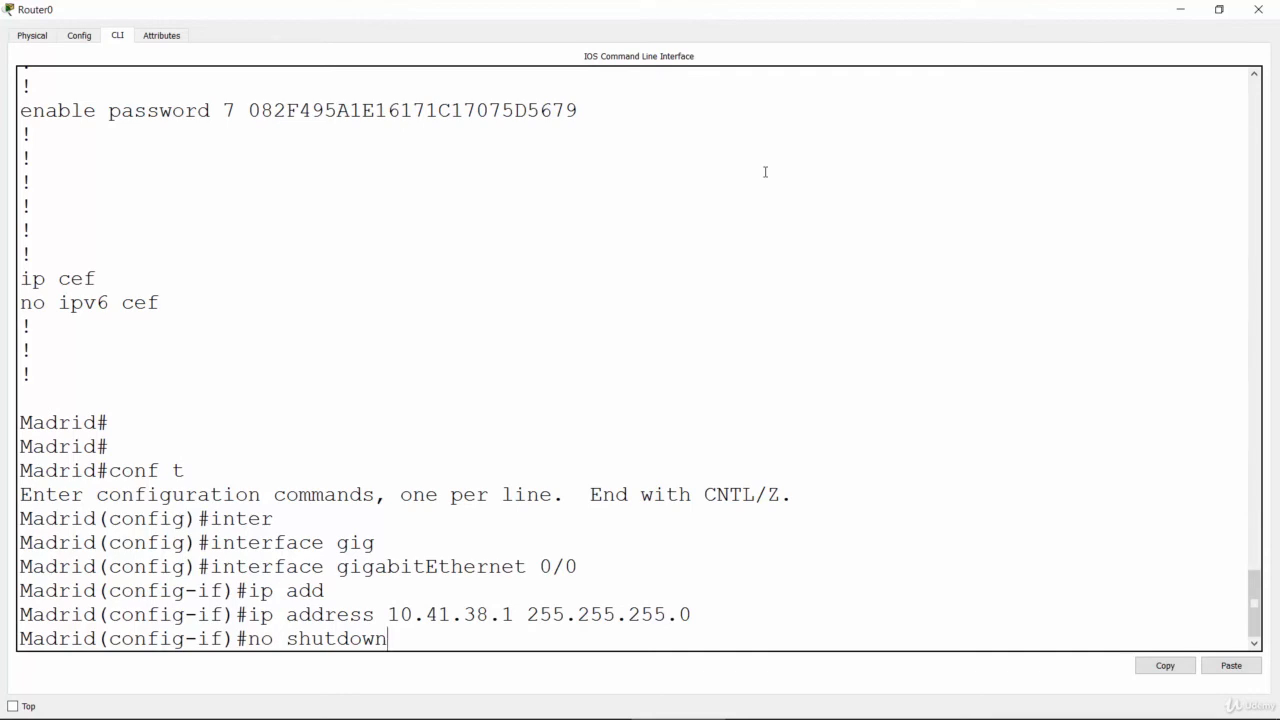
key("Return")
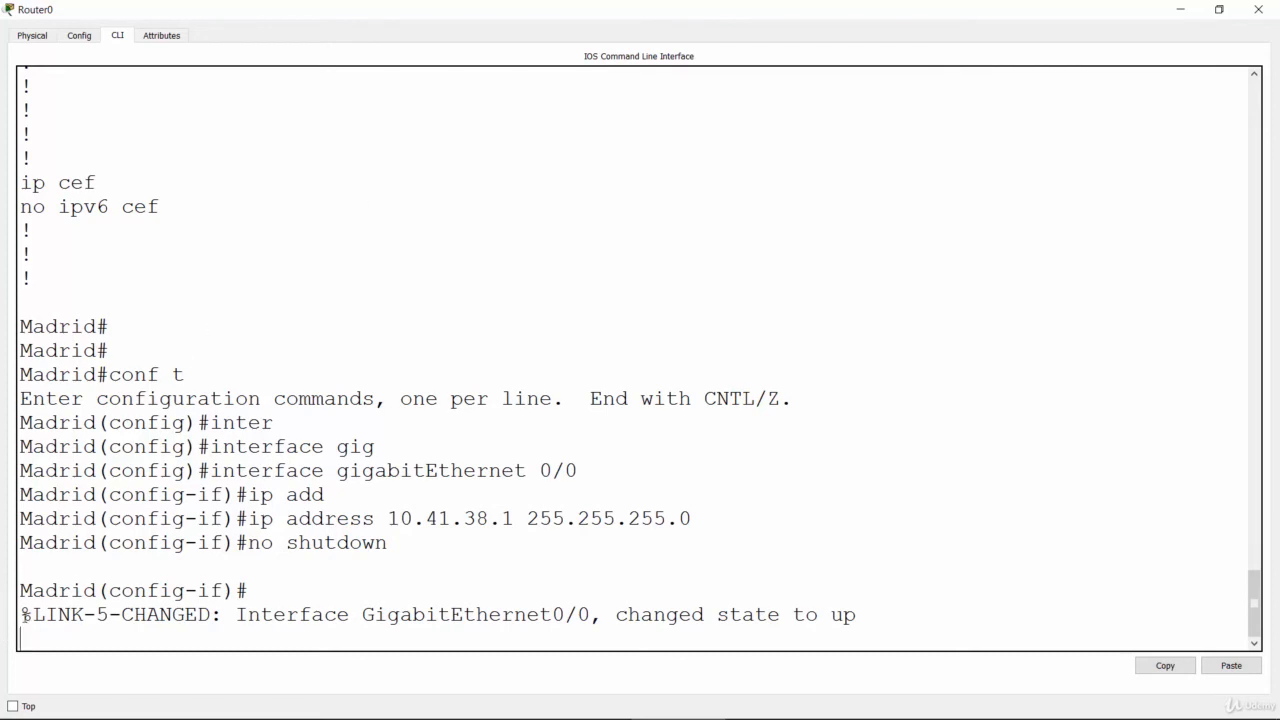
Step: Examine the link state message on Madrid, highlighting the whole message, the "no shutdown" command and the interface's new state
left_click_drag(20, 614, 886, 623)
left_click(886, 623)
key("Return")
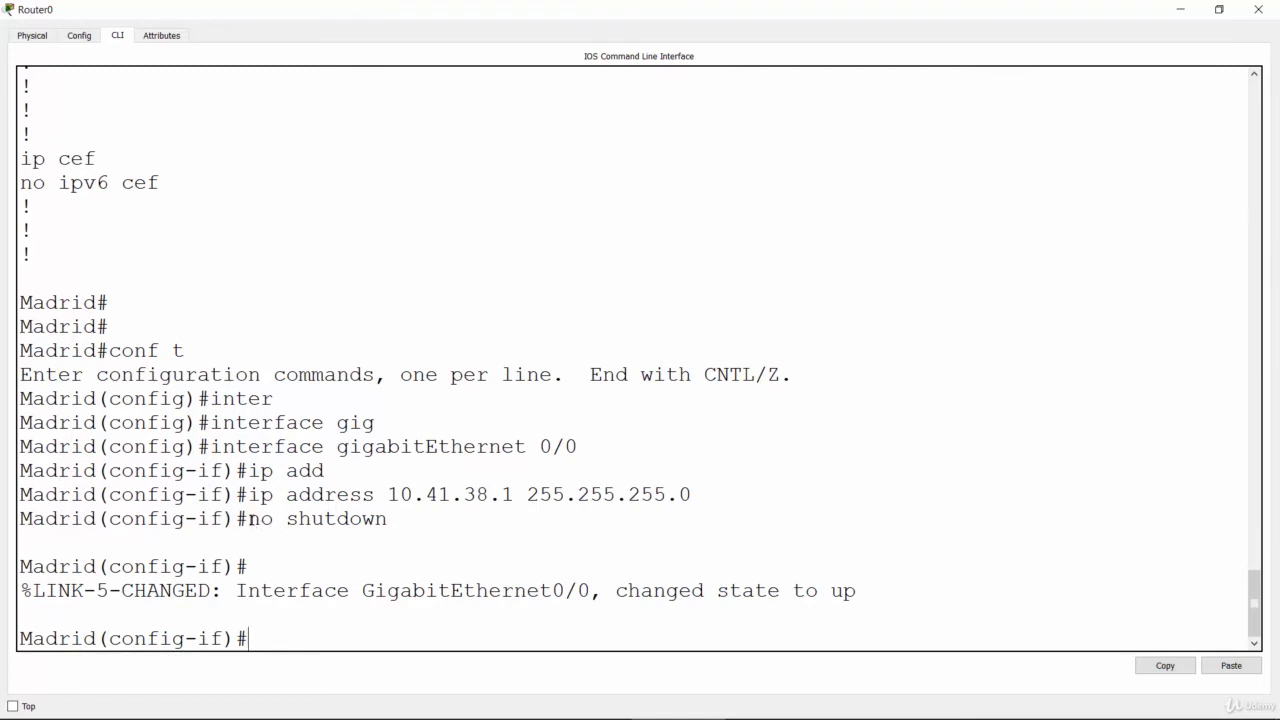
left_click_drag(249, 521, 382, 532)
left_click(387, 591)
double_click(832, 591)
left_click(806, 634)
Step: Check the lab slide in PowerPoint, and open Router1's command line from Cisco Packet Tracer in a maximized window
key("alt+Tab")
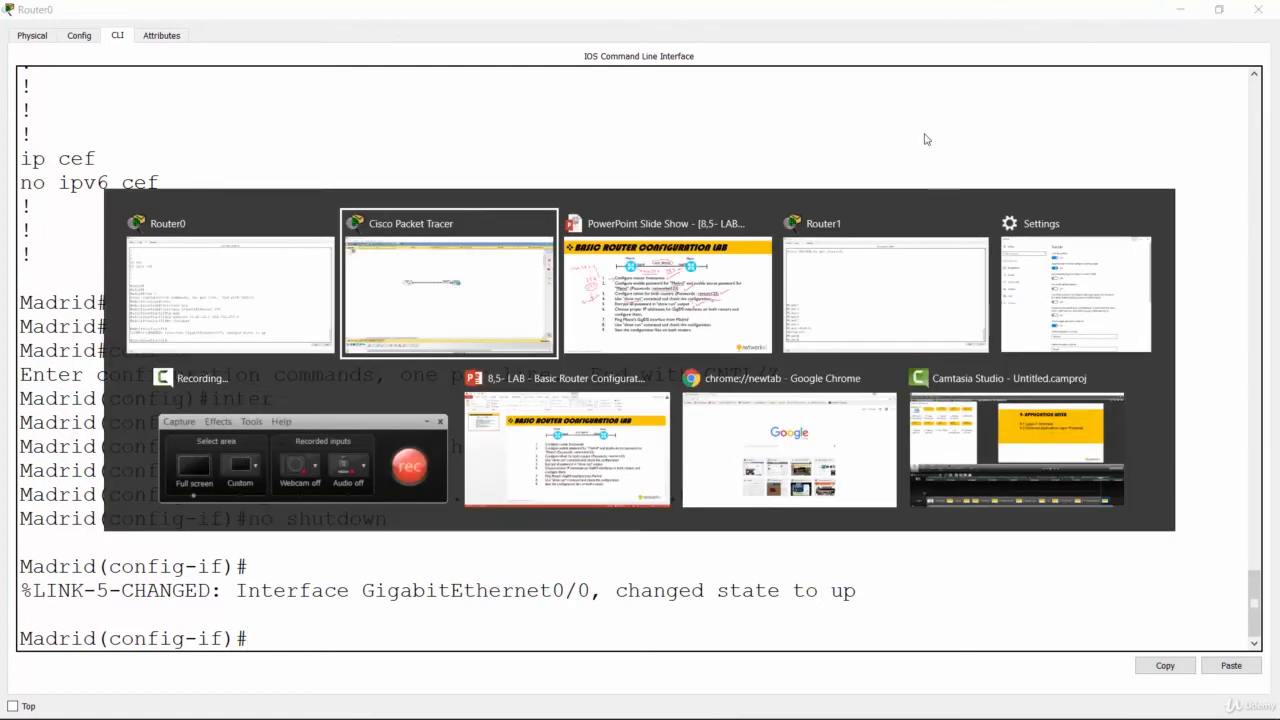
left_click(713, 268)
key("alt+Tab")
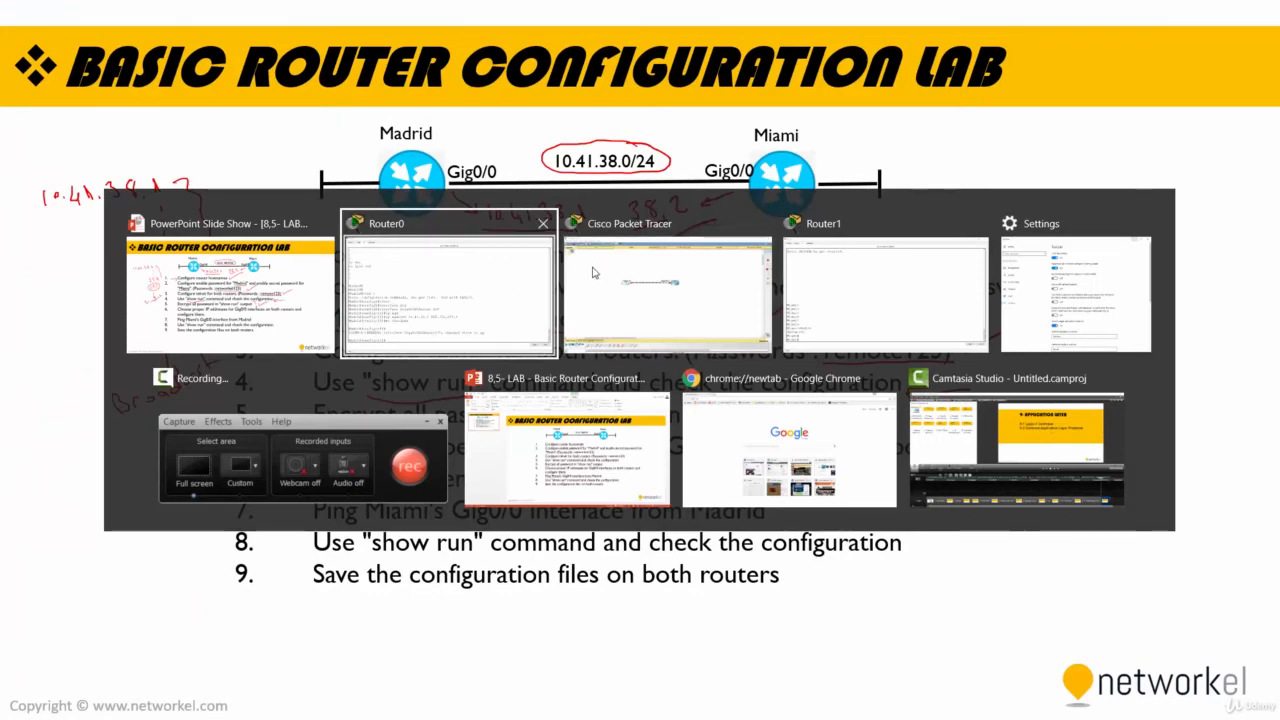
left_click(650, 280)
left_click(675, 283)
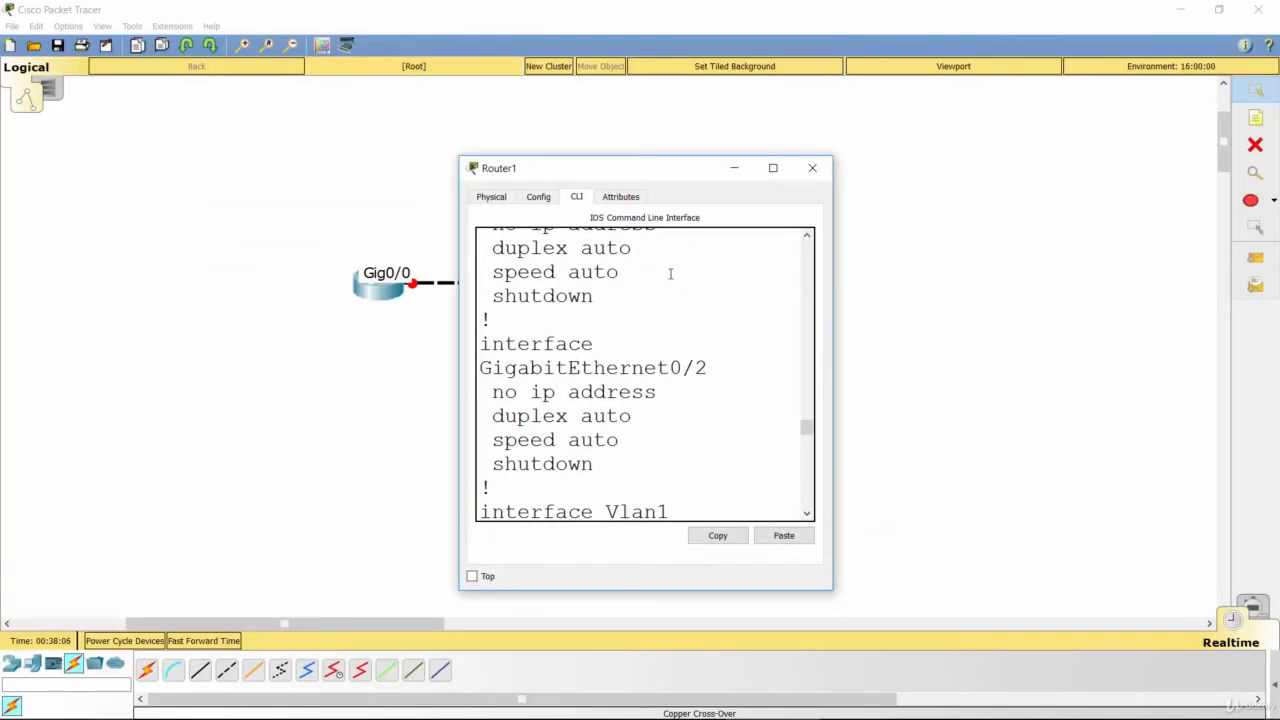
double_click(626, 180)
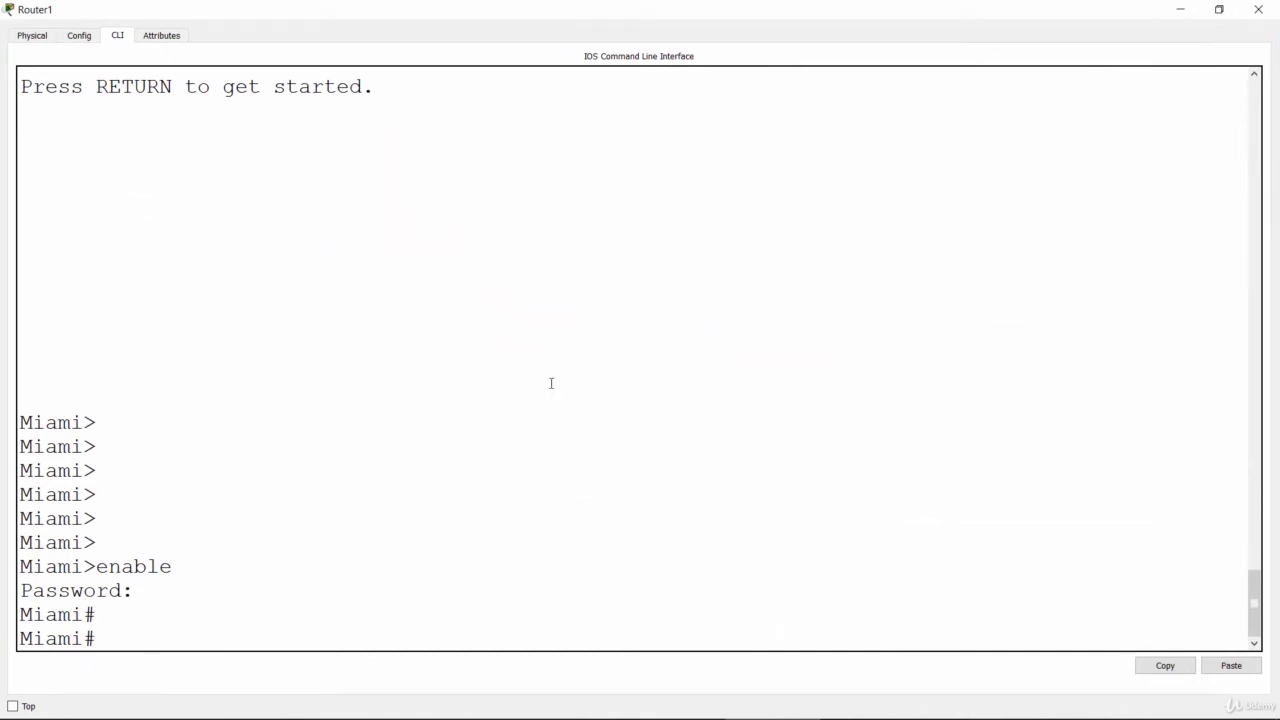
Step: Enter global configuration mode on Miami with "conf t" and open interface configuration for gig 0/0
left_click(531, 414)
key("Return")
type("conf t")
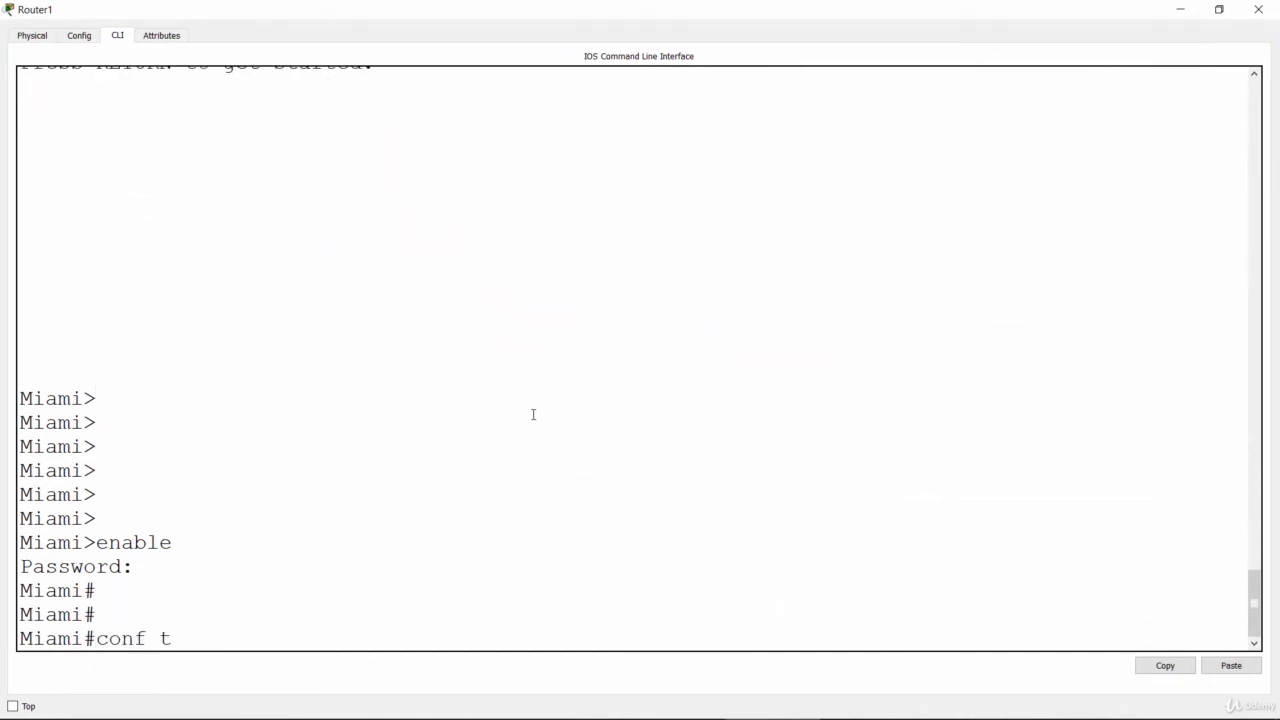
key("Return")
type("interface ")
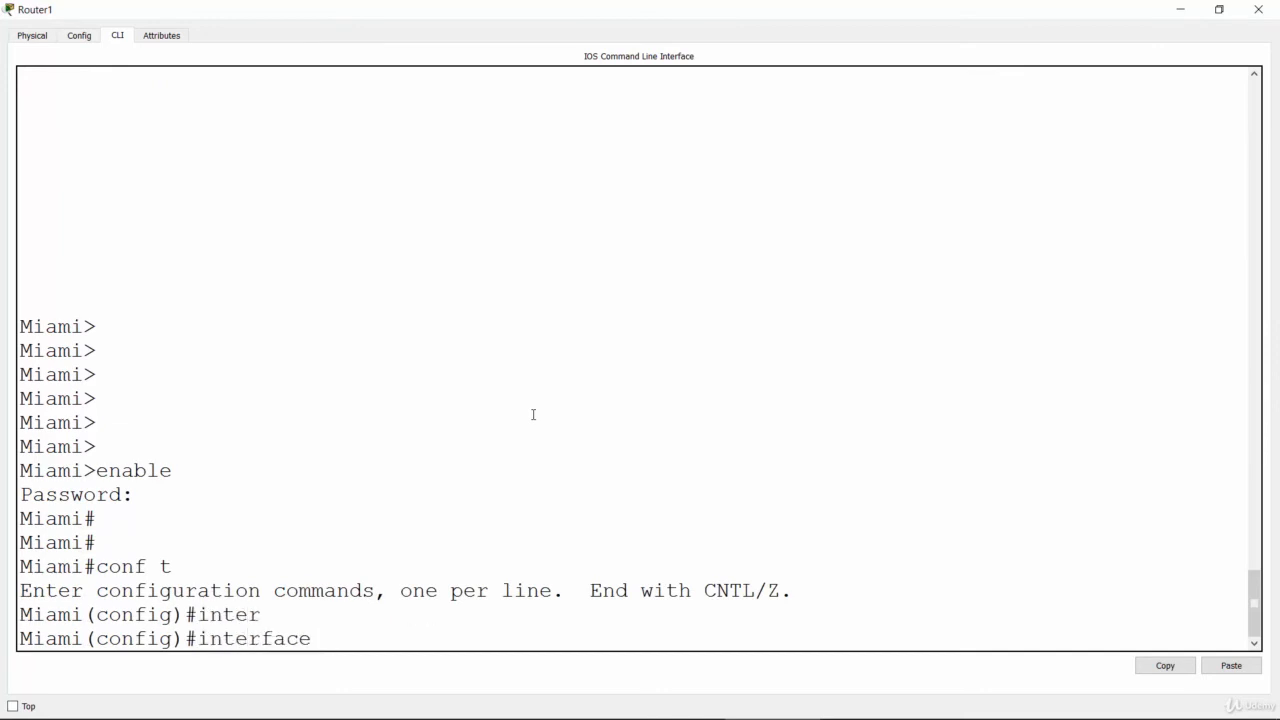
type("gig 0/0")
key("Return")
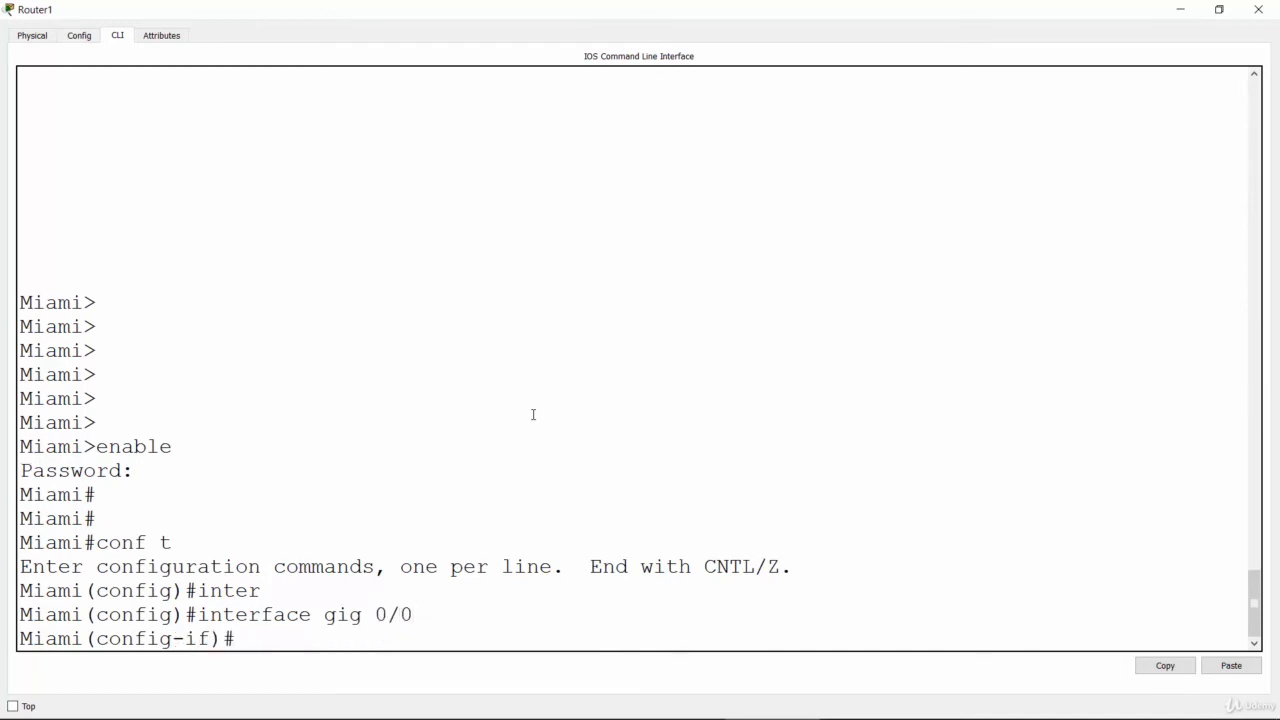
Step: Assign the IP address 10.41.38.2 with mask 255.255.255.0 to Miami's gig 0/0 interface
type("ip add")
key("Tab")
type("1")
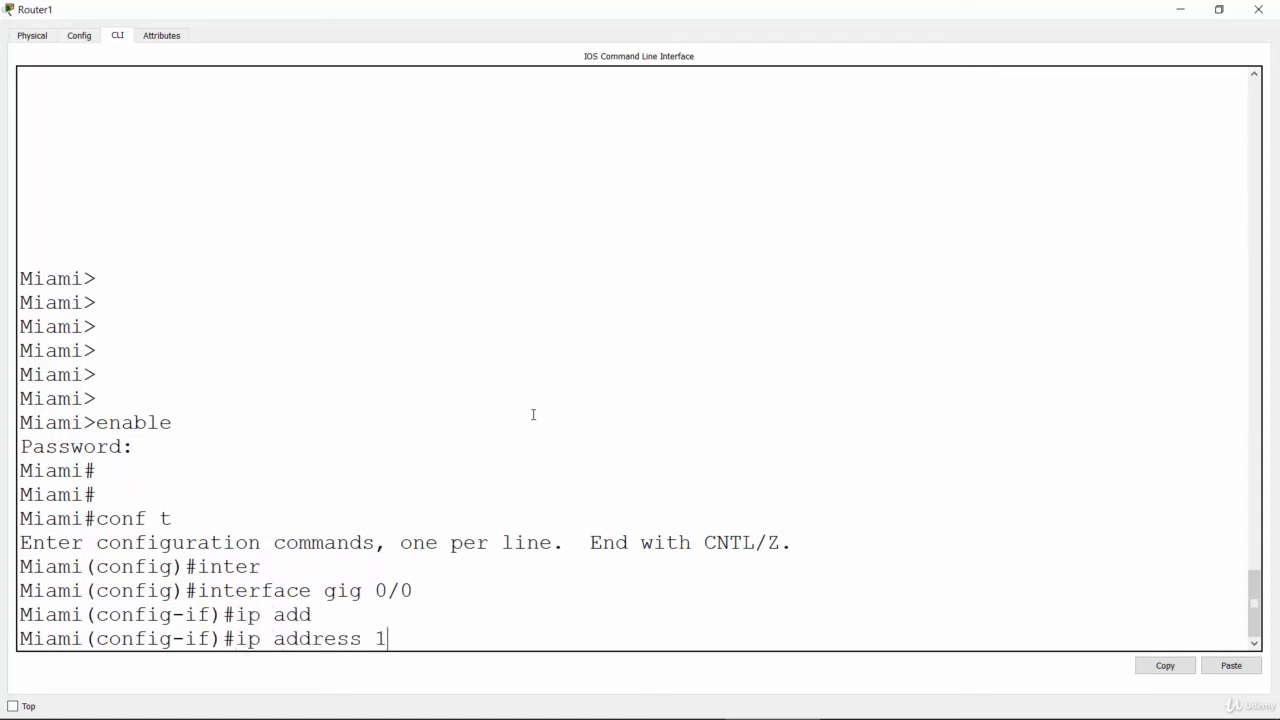
type("0.41.38.2 255.255")
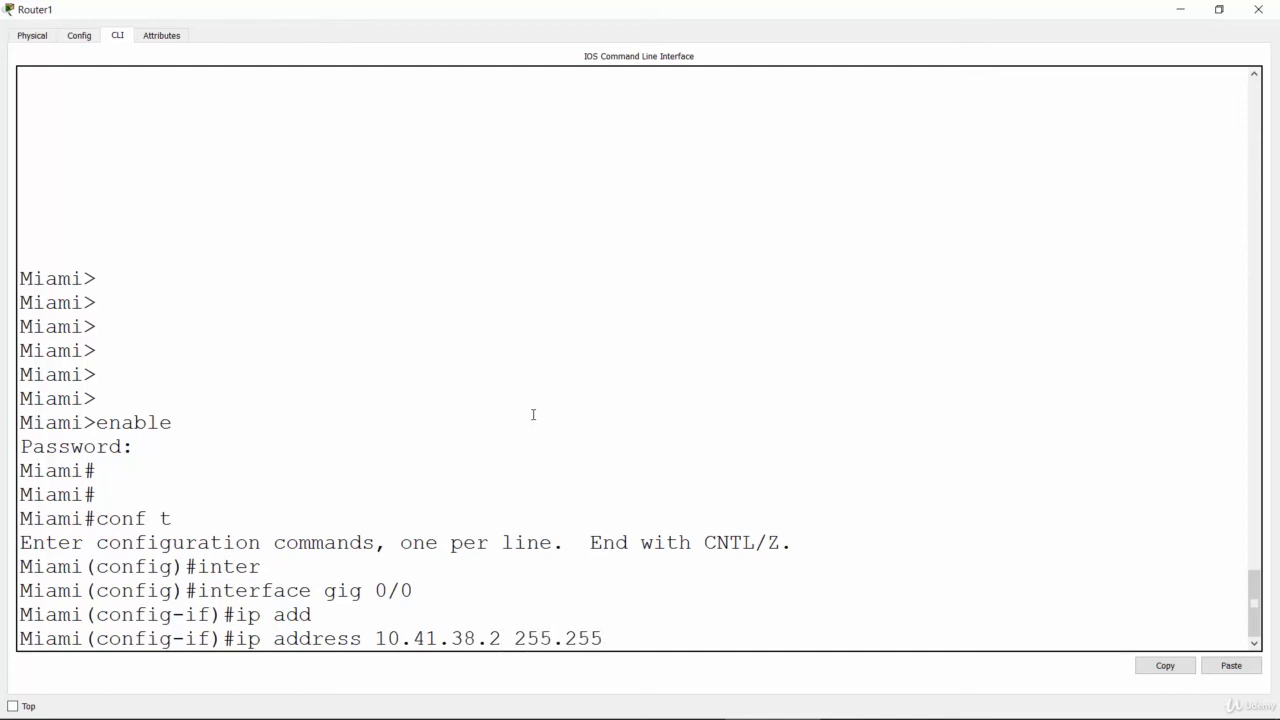
type(".255.0")
key("Return")
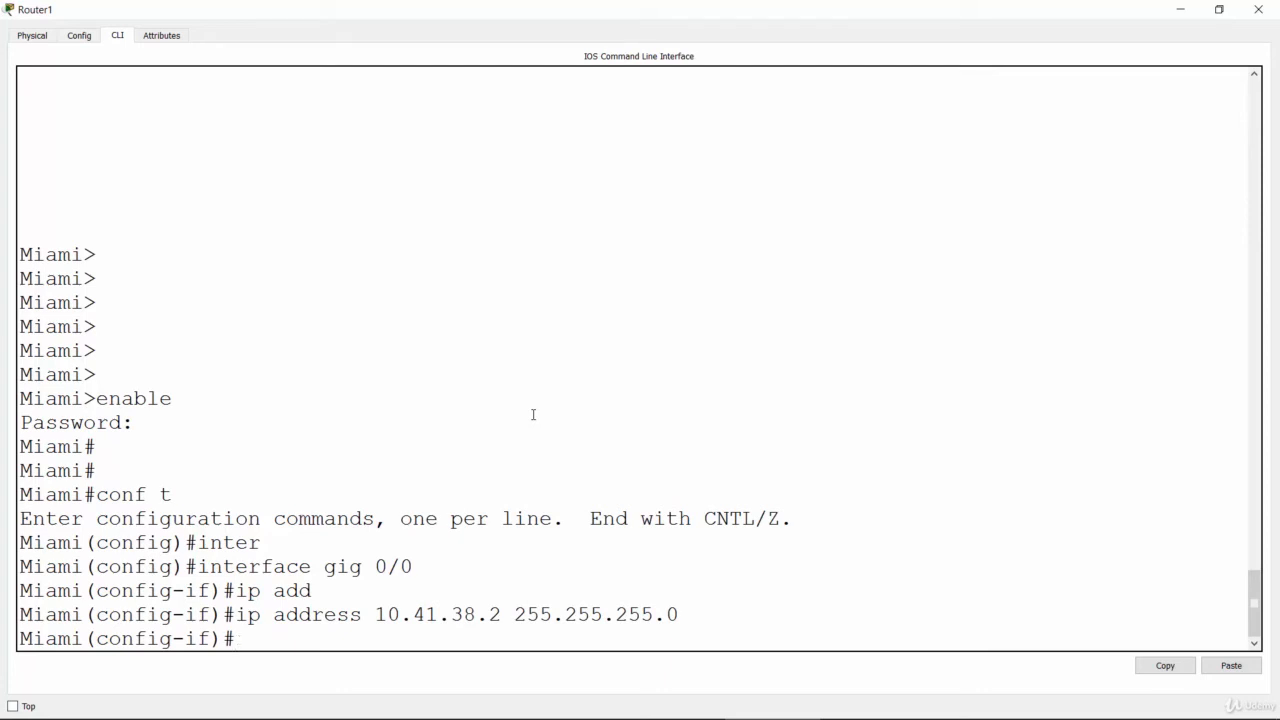
Step: Enable Miami's gig 0/0 interface with "no shut"
type("no shut")
key("Return")
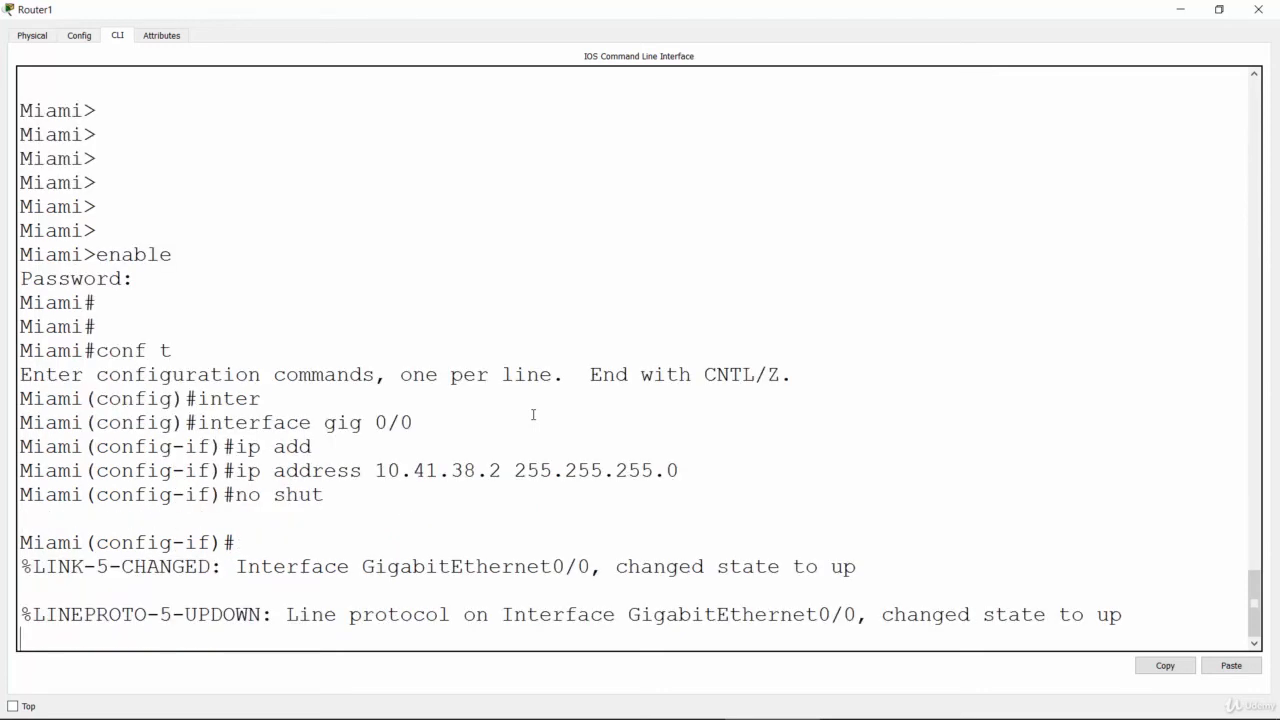
key("Return")
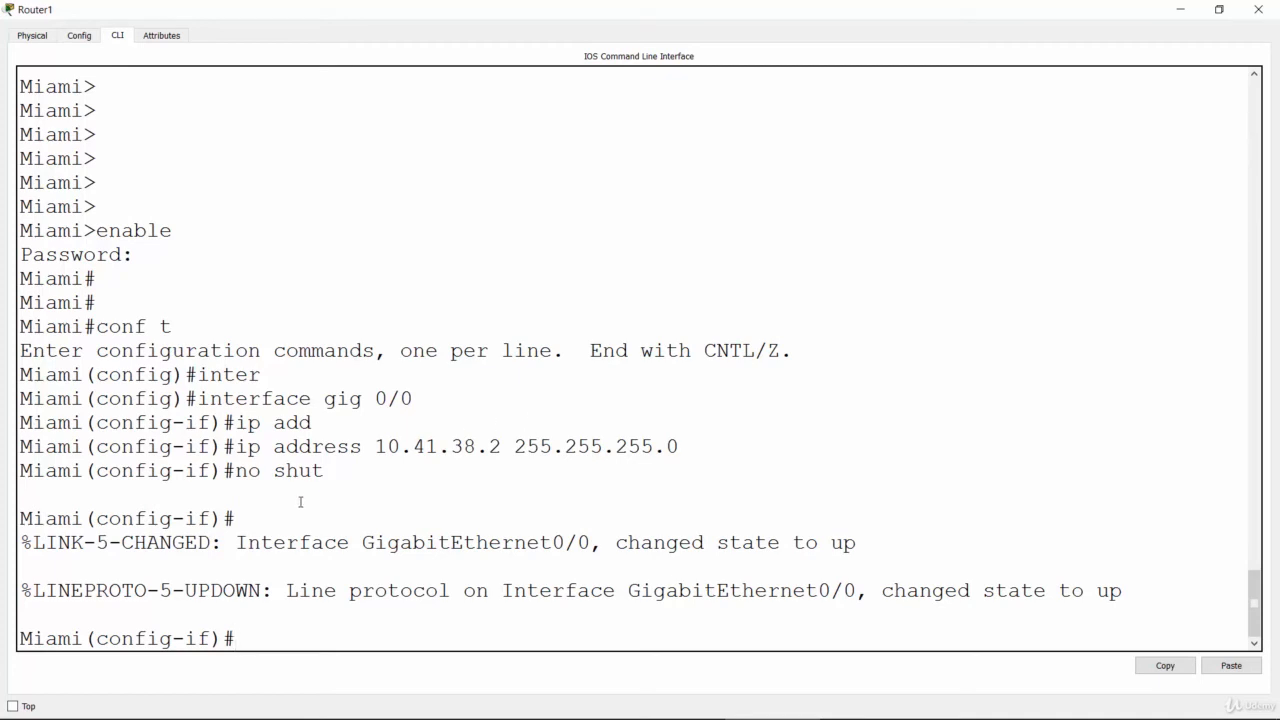
Step: Examine the link state and line protocol messages for GigabitEthernet0/0 on Miami, highlighting each one
left_click_drag(236, 542, 842, 548)
left_click(842, 548)
left_click_drag(287, 591, 1123, 597)
left_click(781, 497)
left_click(359, 630)
key("Return")
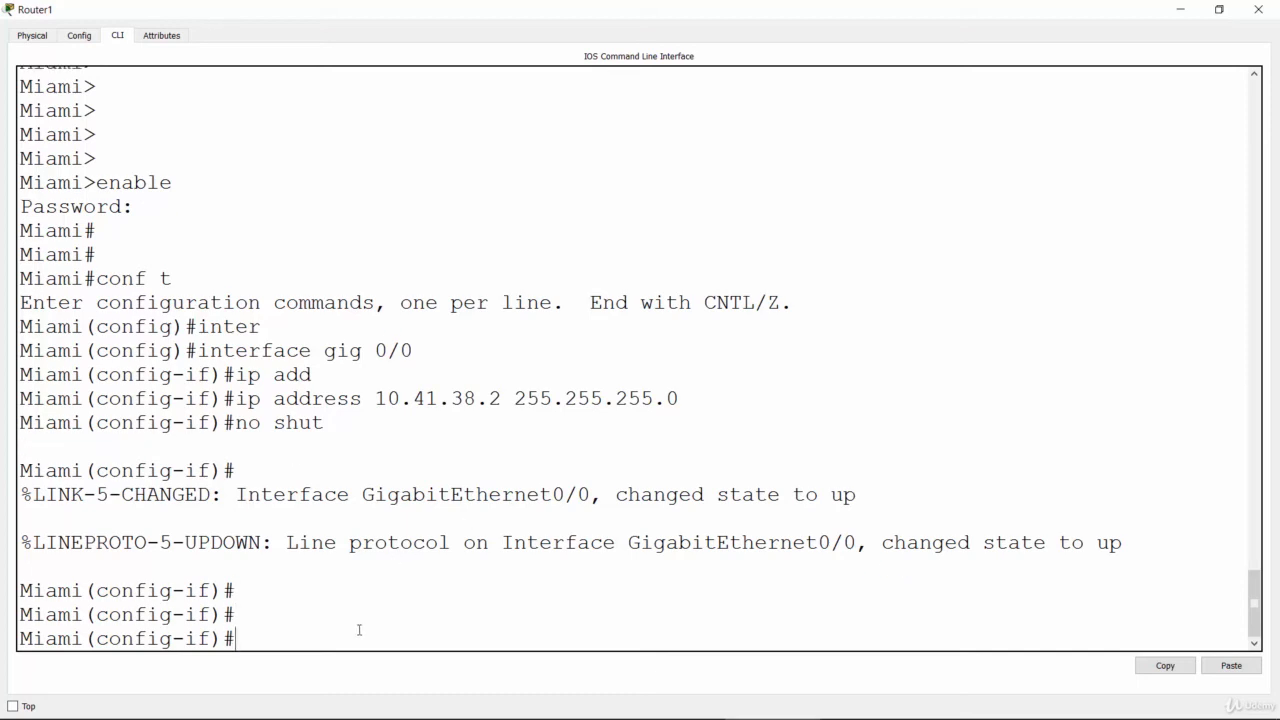
Step: Minimize Router1's window to inspect the link between both routers in the topology, and return to its command line
left_click(1188, 8)
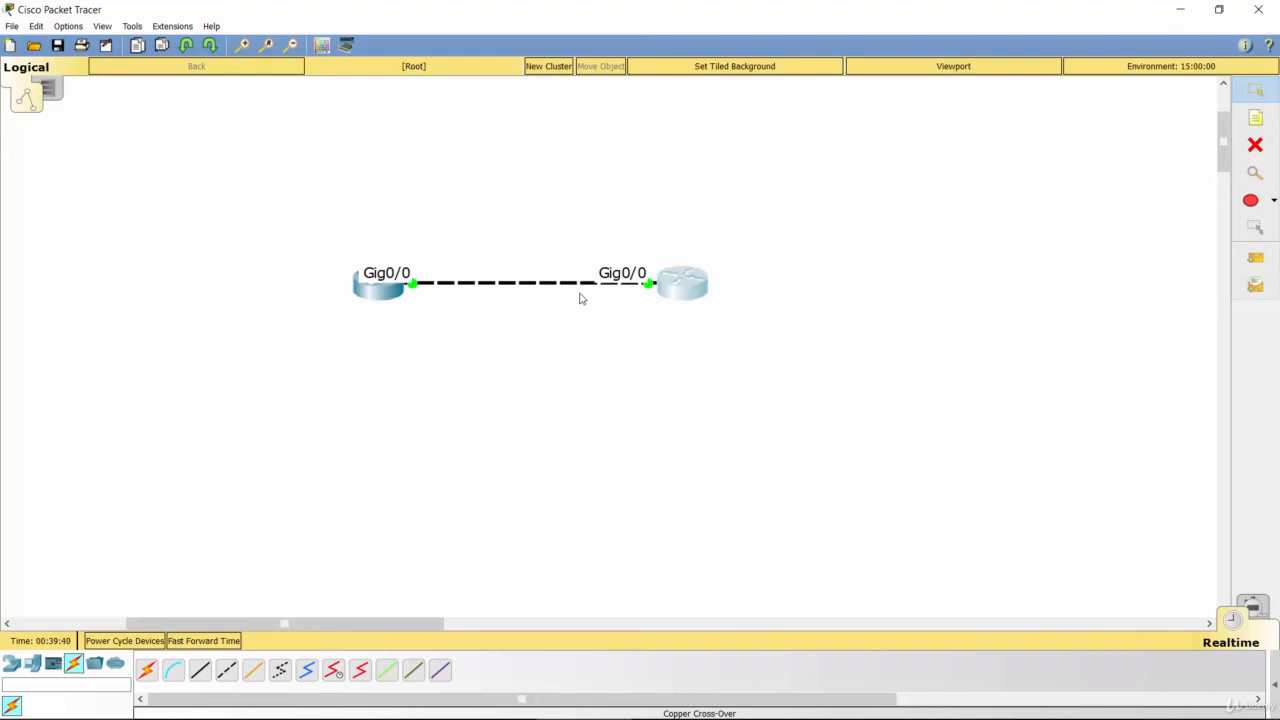
key("alt+Tab")
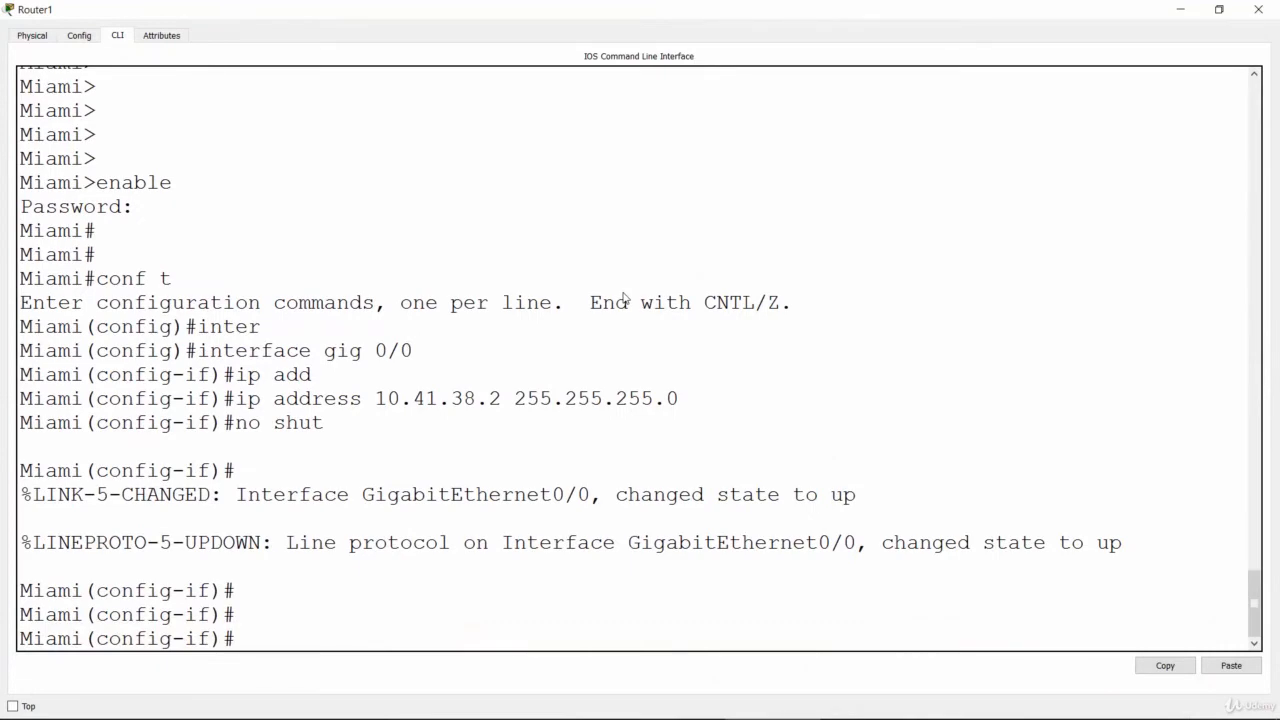
Step: Switch to the PowerPoint slide show, draw a check mark beside task 6 and circle Miami's handwritten 38.2 address
key("alt+Tab")
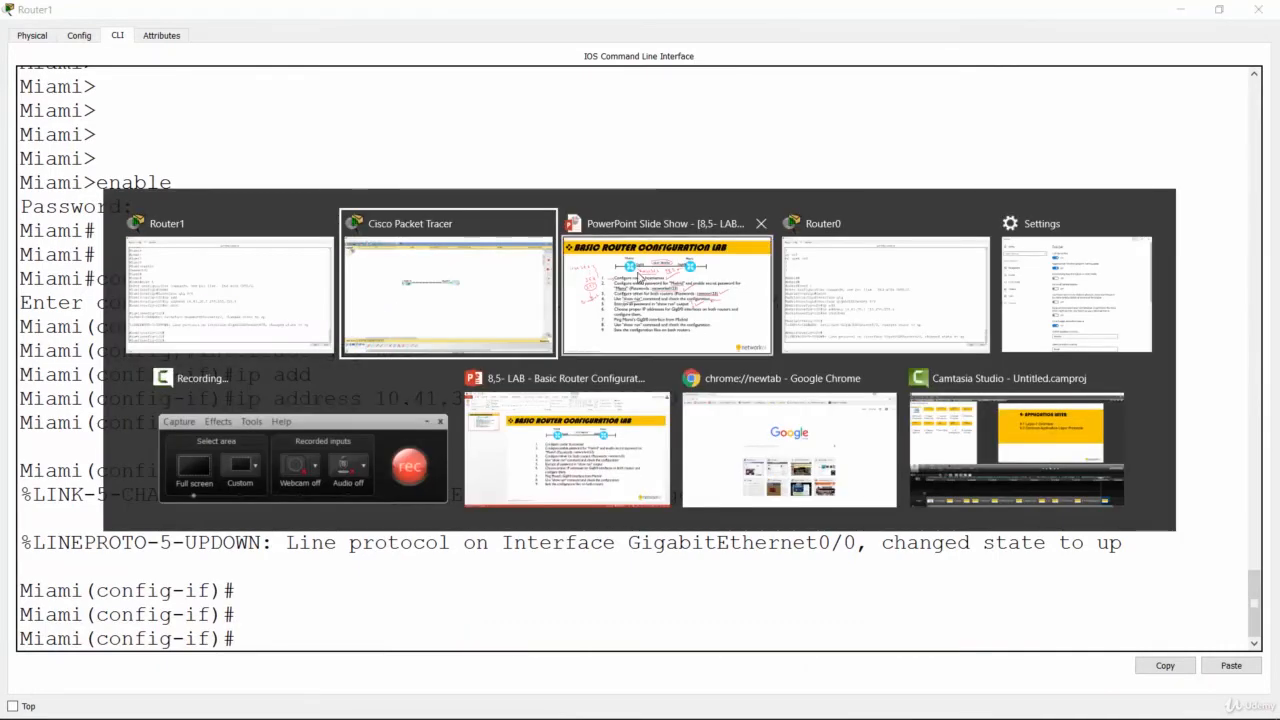
left_click(639, 276)
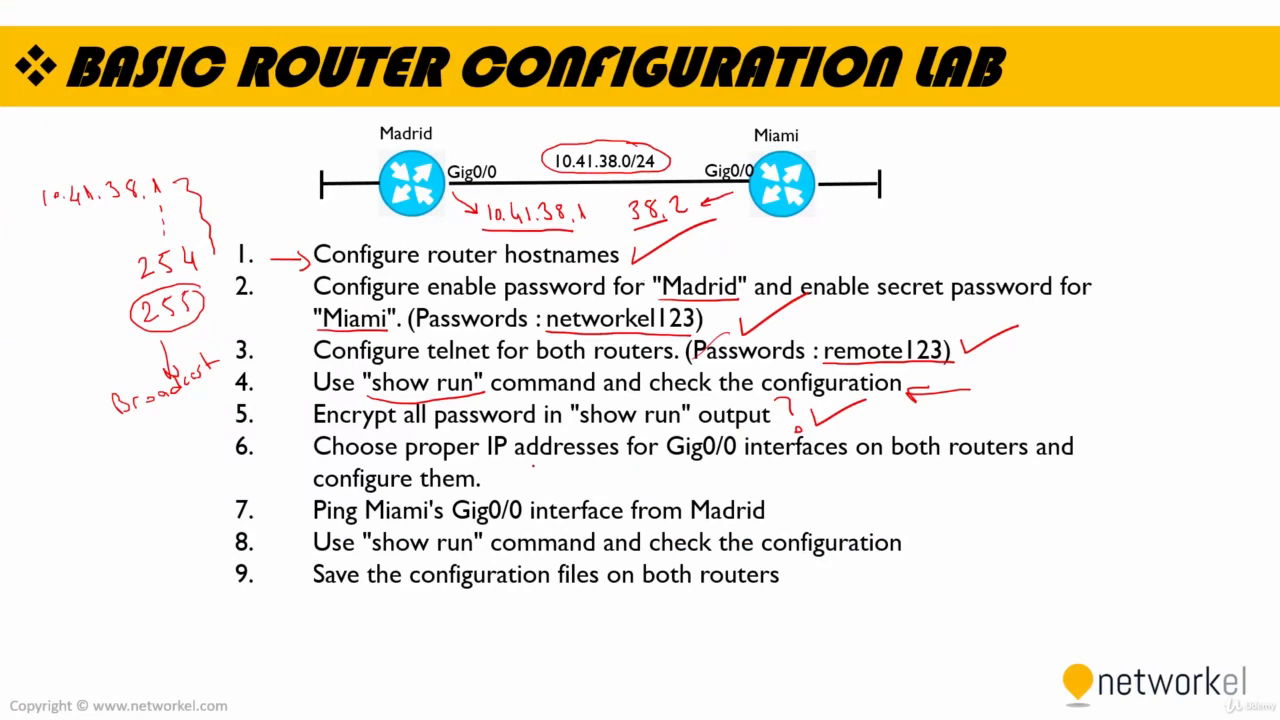
left_click_drag(528, 477, 566, 461)
mouse_move(620, 237)
left_mouse_down()
mouse_move(664, 232)
mouse_move(686, 186)
mouse_move(610, 205)
mouse_move(684, 238)
left_mouse_up()
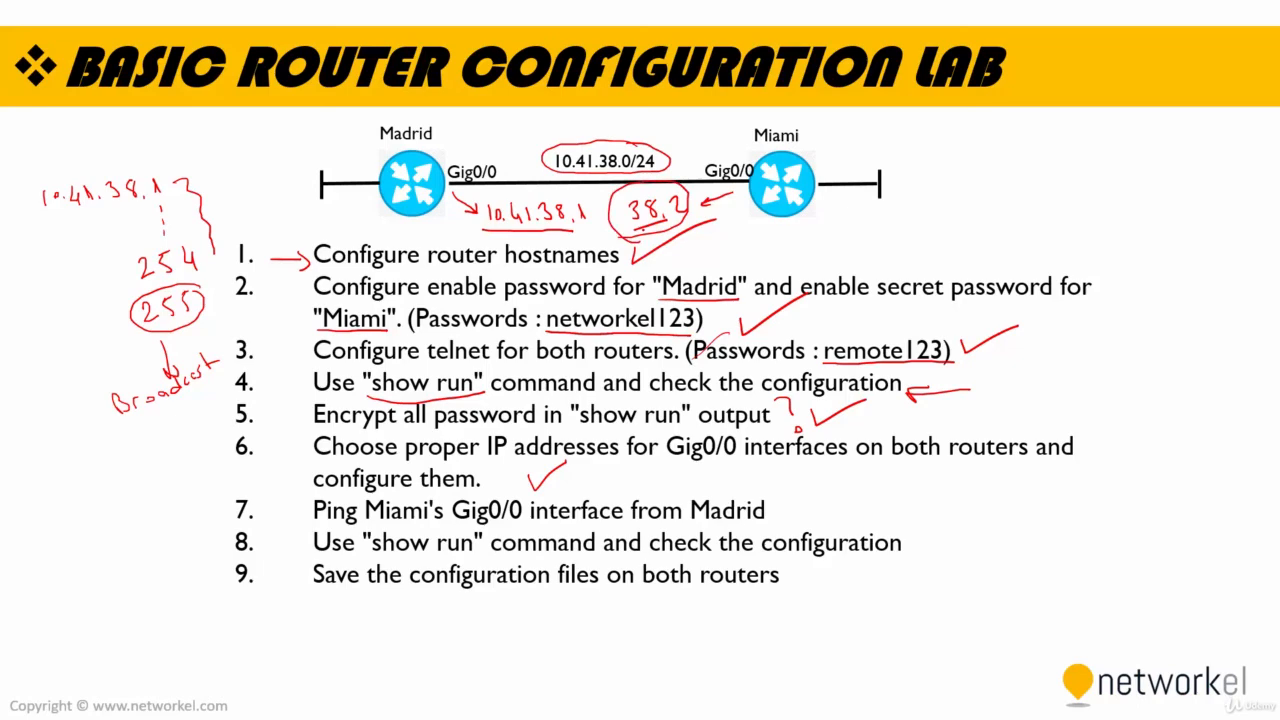
Step: Switch to Cisco Packet Tracer and open Router0's command line in a maximized window
key("alt+Tab")
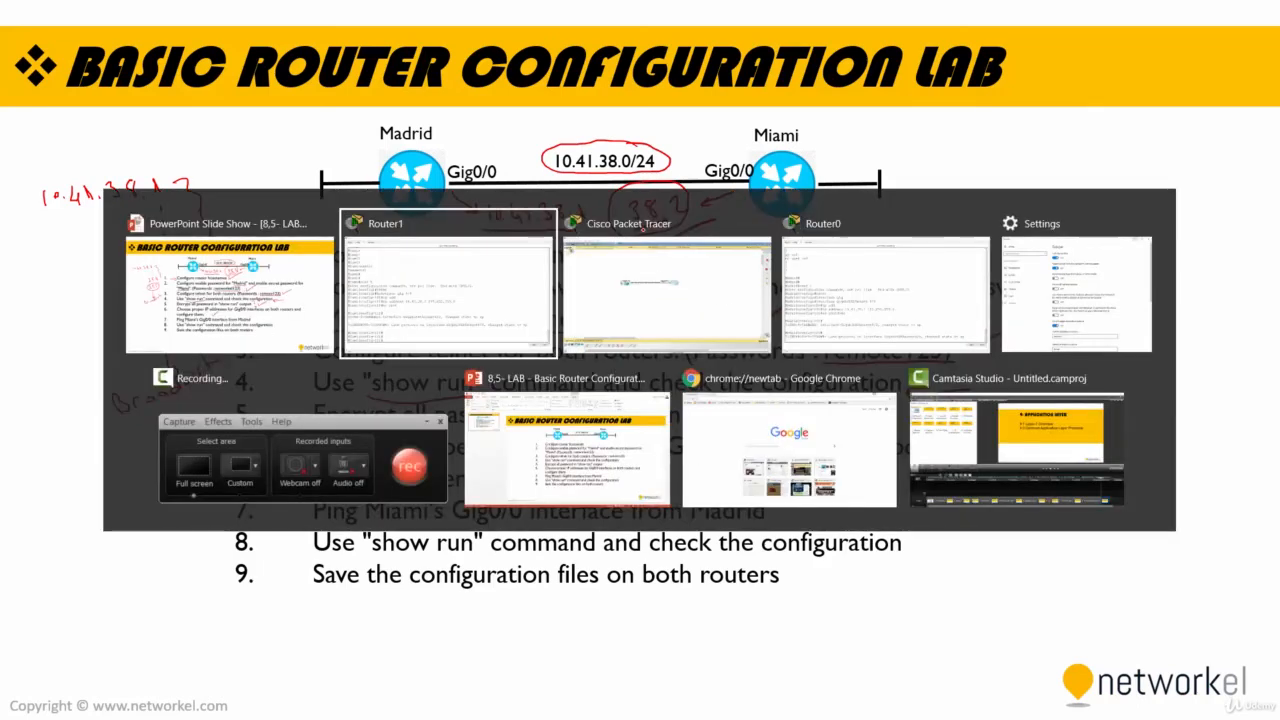
left_click(648, 270)
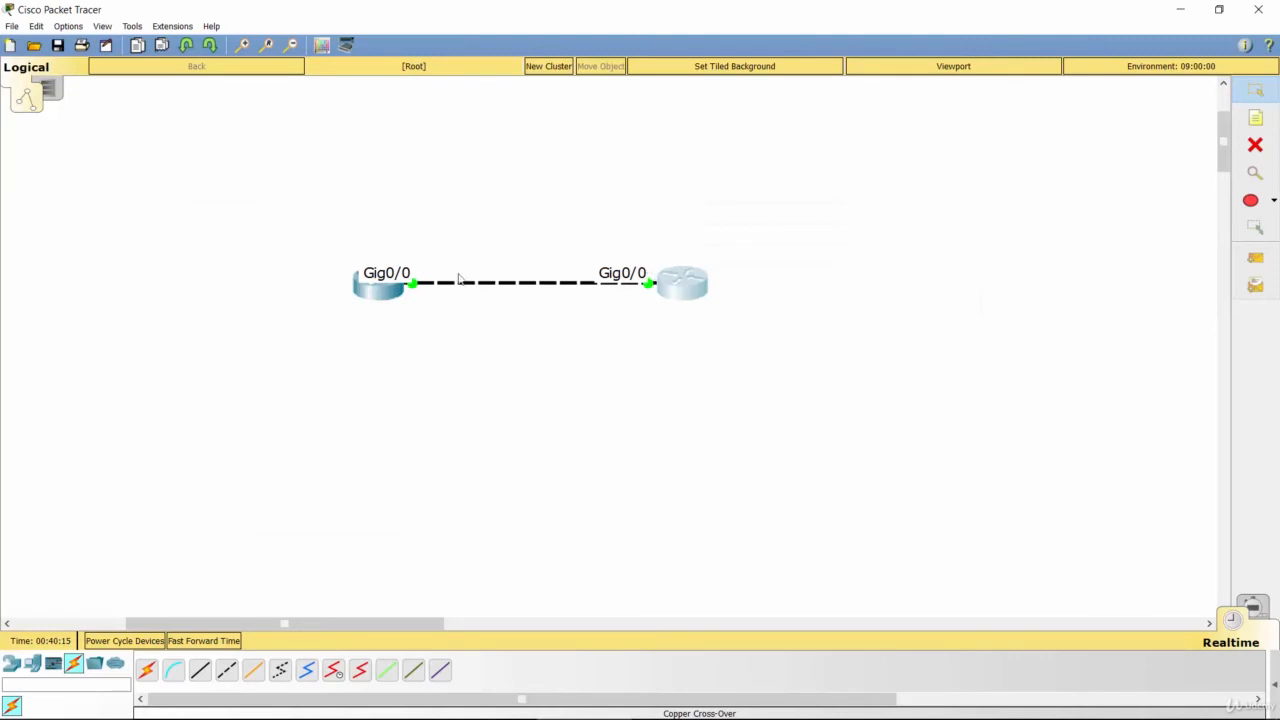
left_click(372, 293)
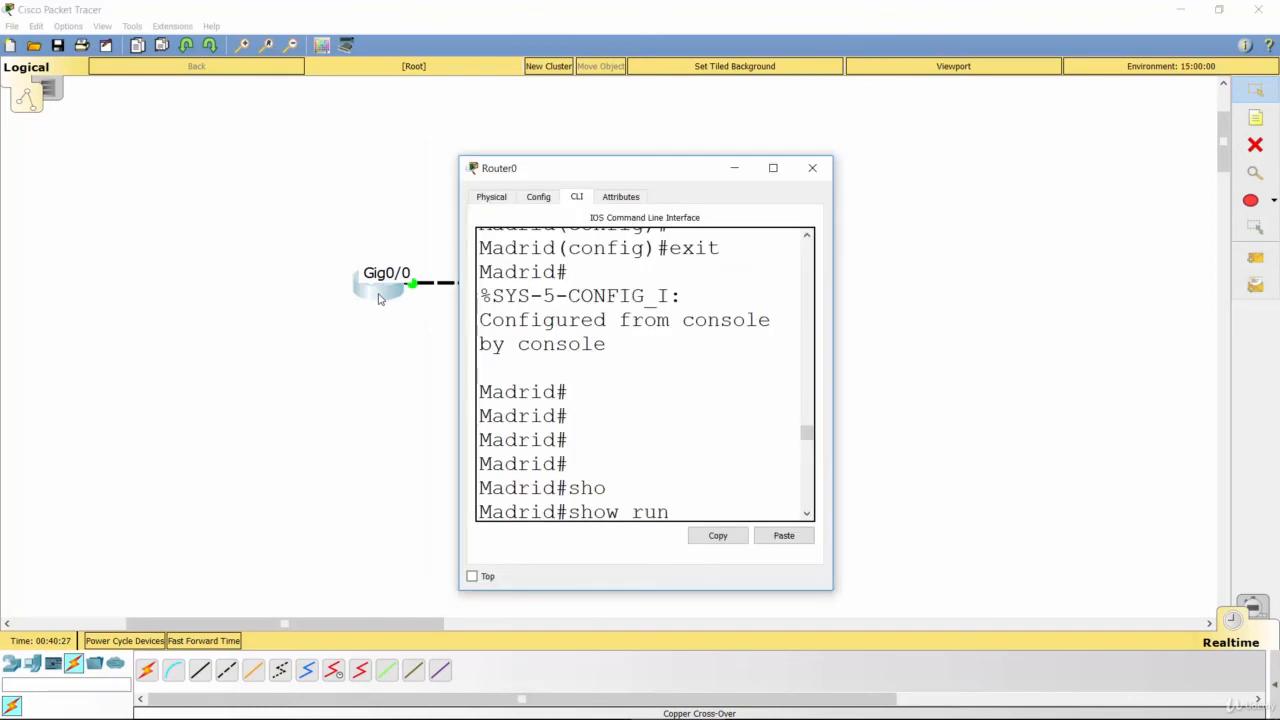
left_click(383, 296)
left_click(381, 346)
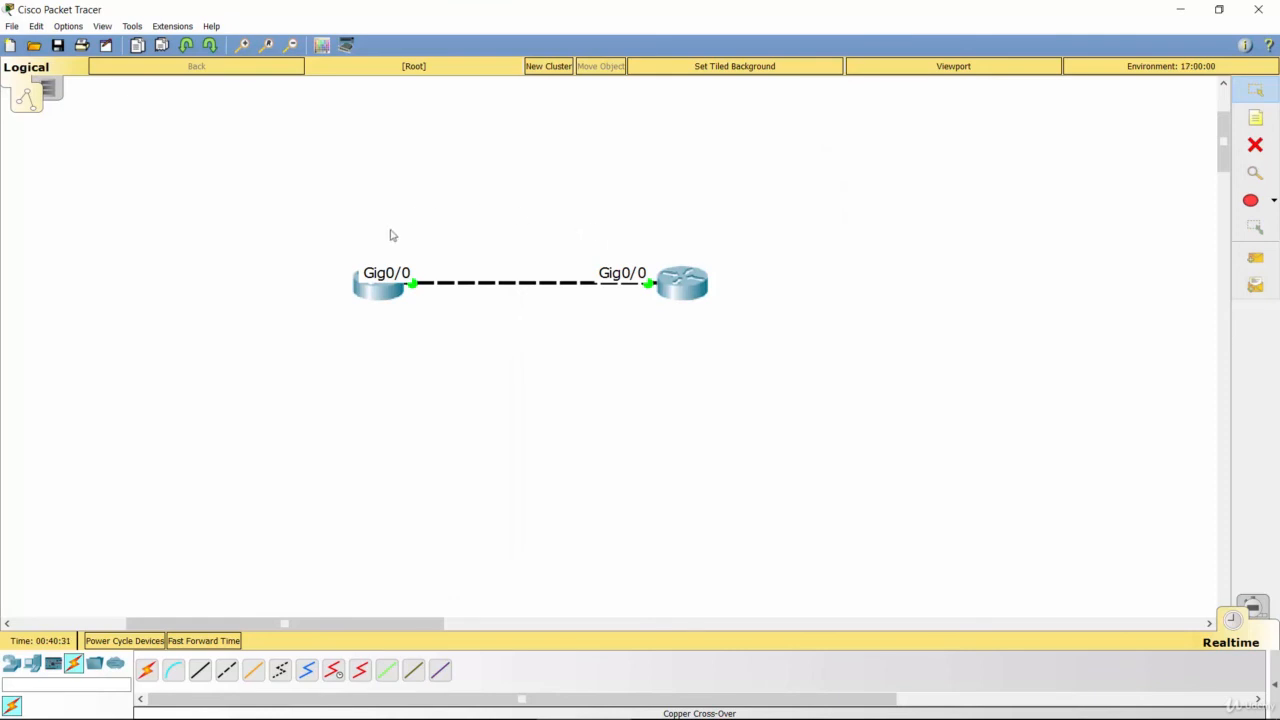
left_click(375, 301)
double_click(658, 174)
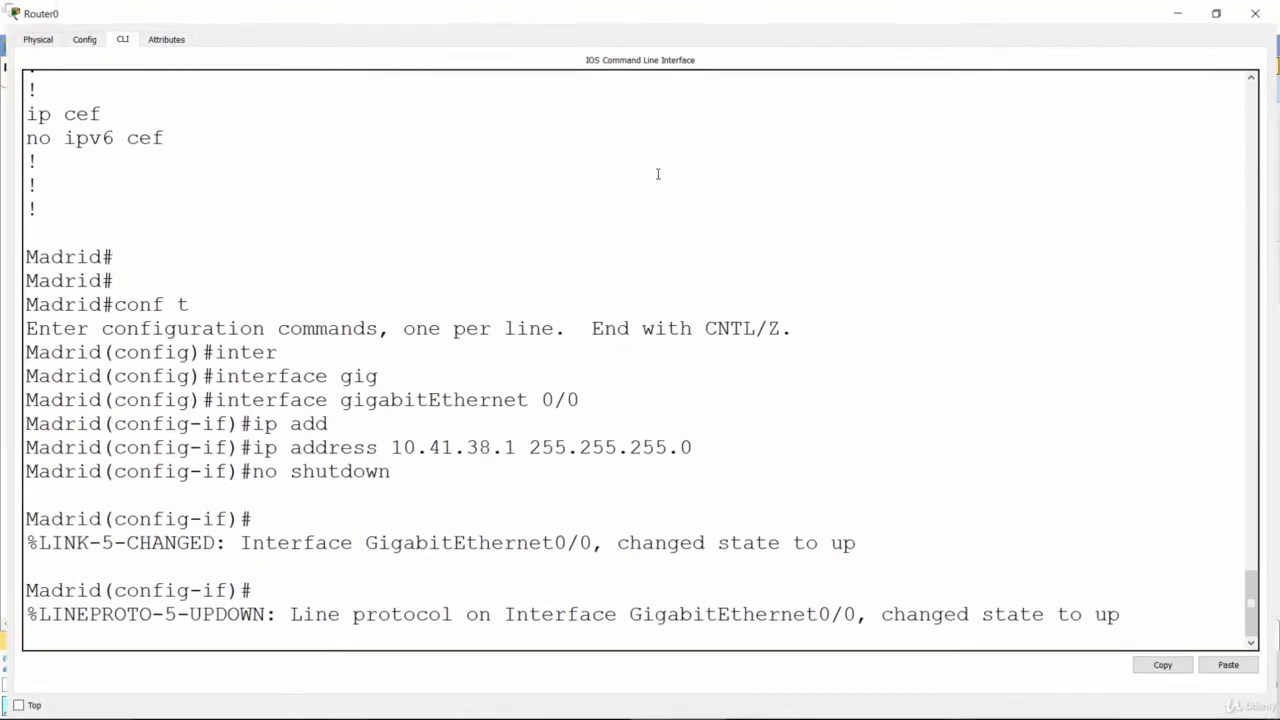
Step: Leave Madrid's interface configuration mode with "end" to return to the privileged prompt
key("Return")
key("Return")
key("Return")
key("Return")
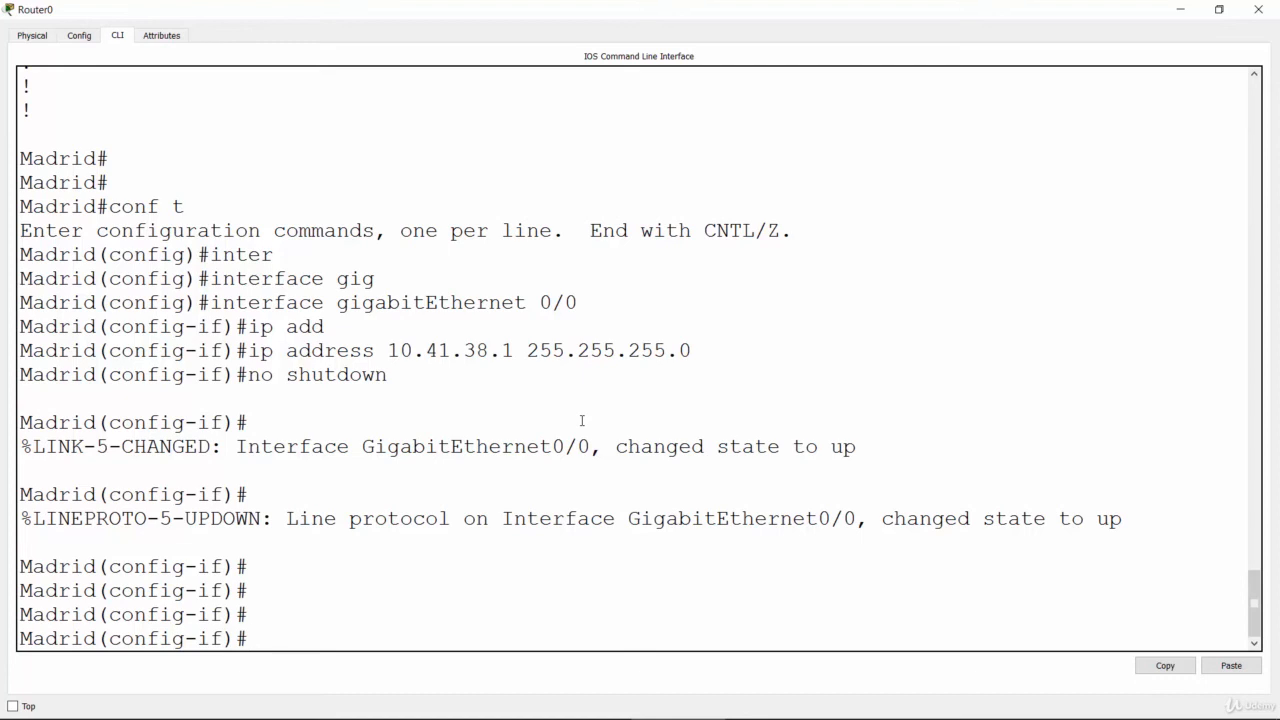
type("end")
key("Return")
key("Return")
key("Return")
key("Return")
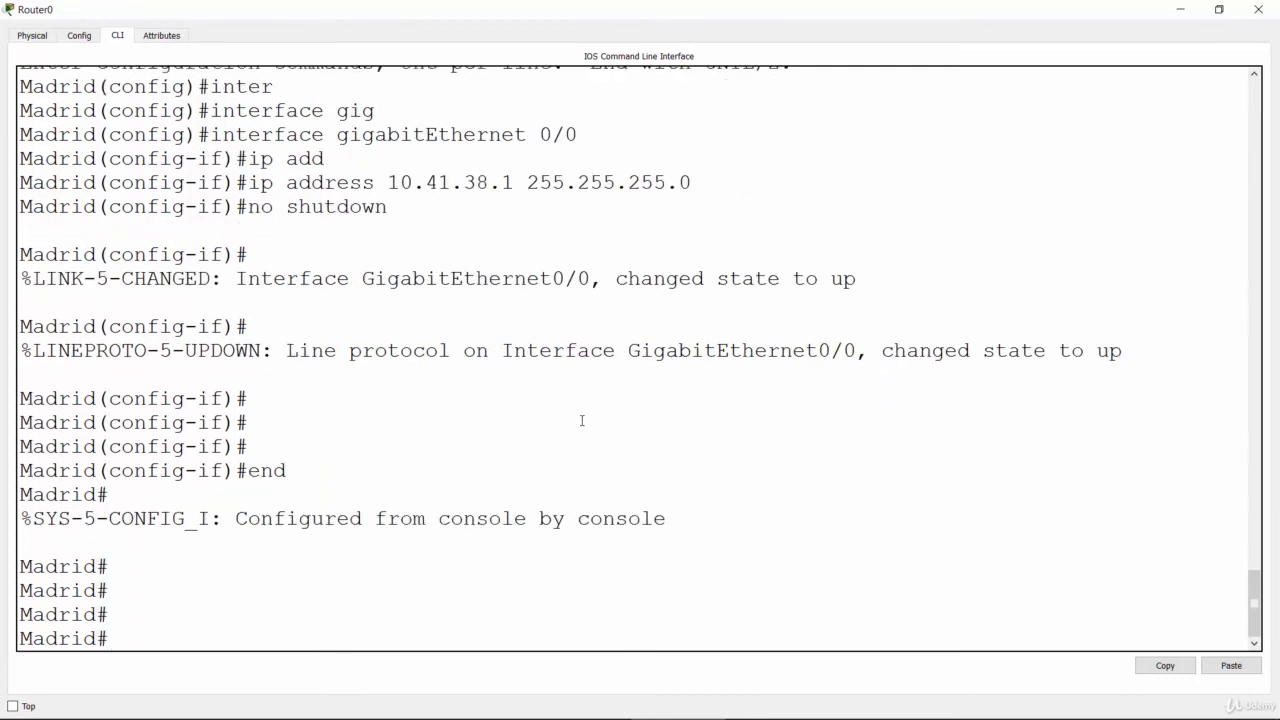
Step: Ping Miami's Gig0/0 address 10.41.38.2 from Madrid's privileged prompt
type("ping 10.38.")
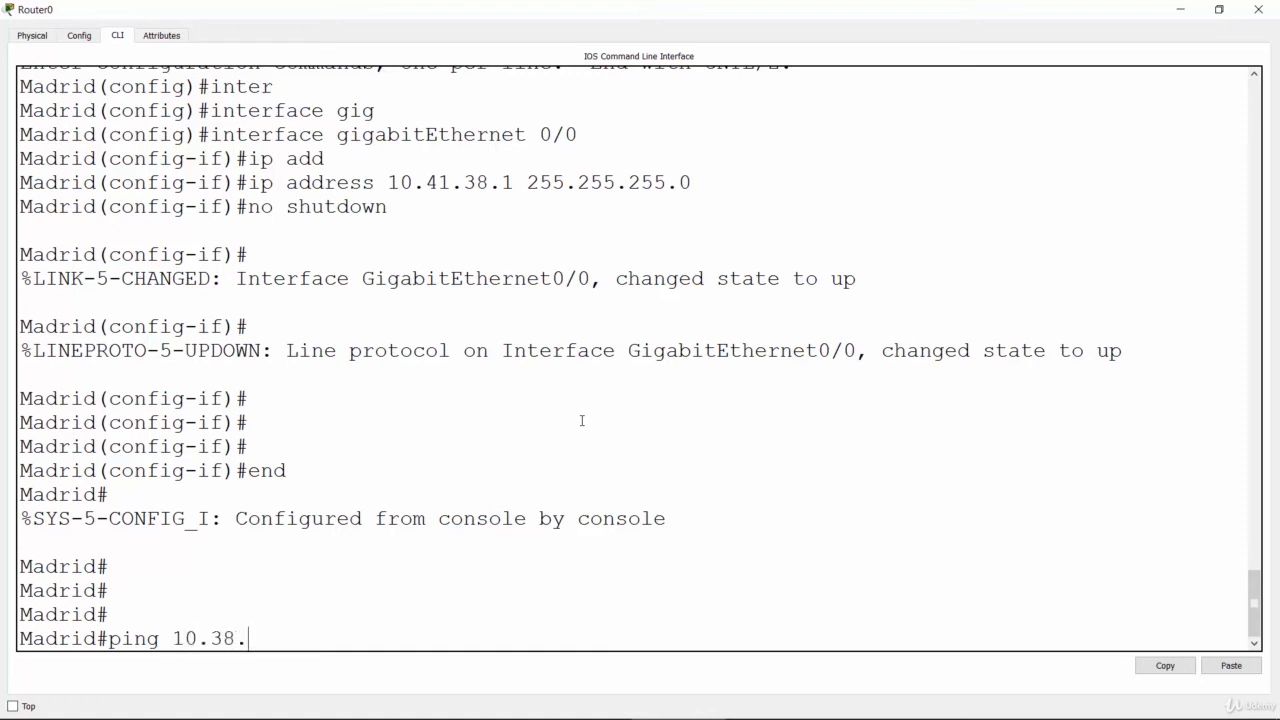
key("BackSpace")
key("BackSpace")
key("BackSpace")
type("41.38.2")
key("Return")
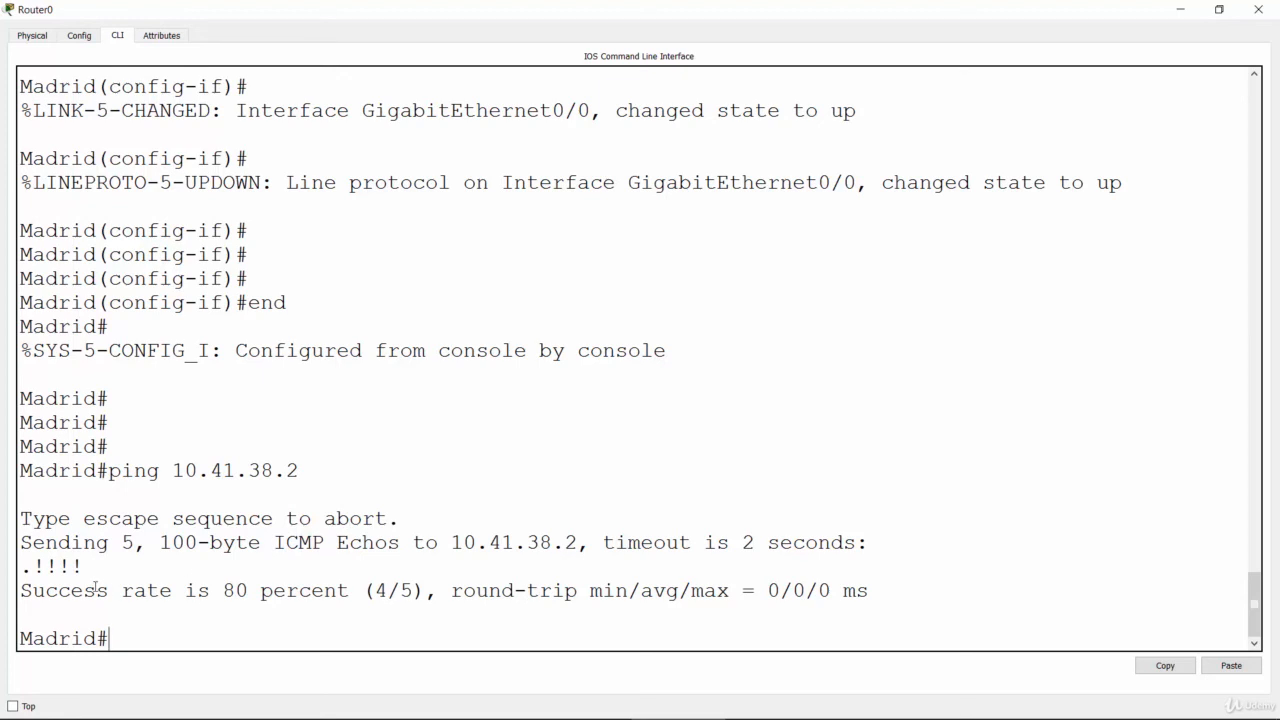
key("Return")
key("Return")
key("Return")
key("Return")
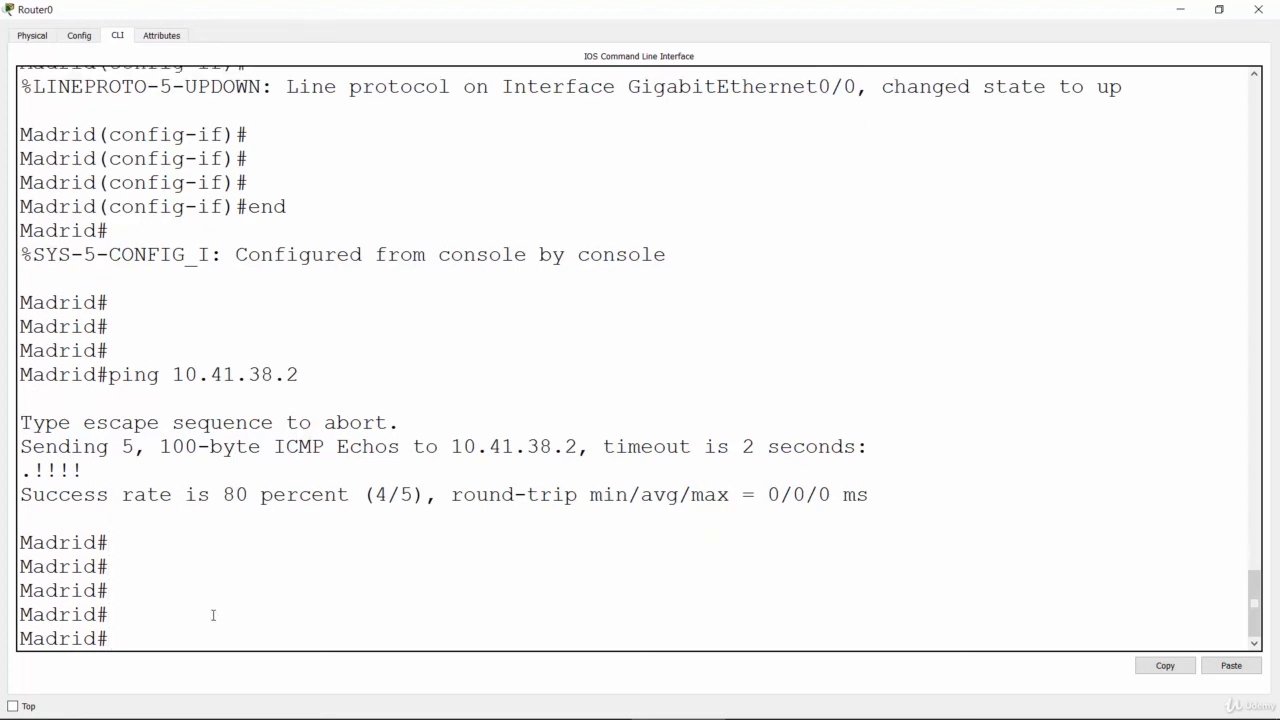
Step: Switch to the PowerPoint slide show and draw check marks beside tasks 7, 8 and 9
key("alt+Tab")
left_click(728, 256)
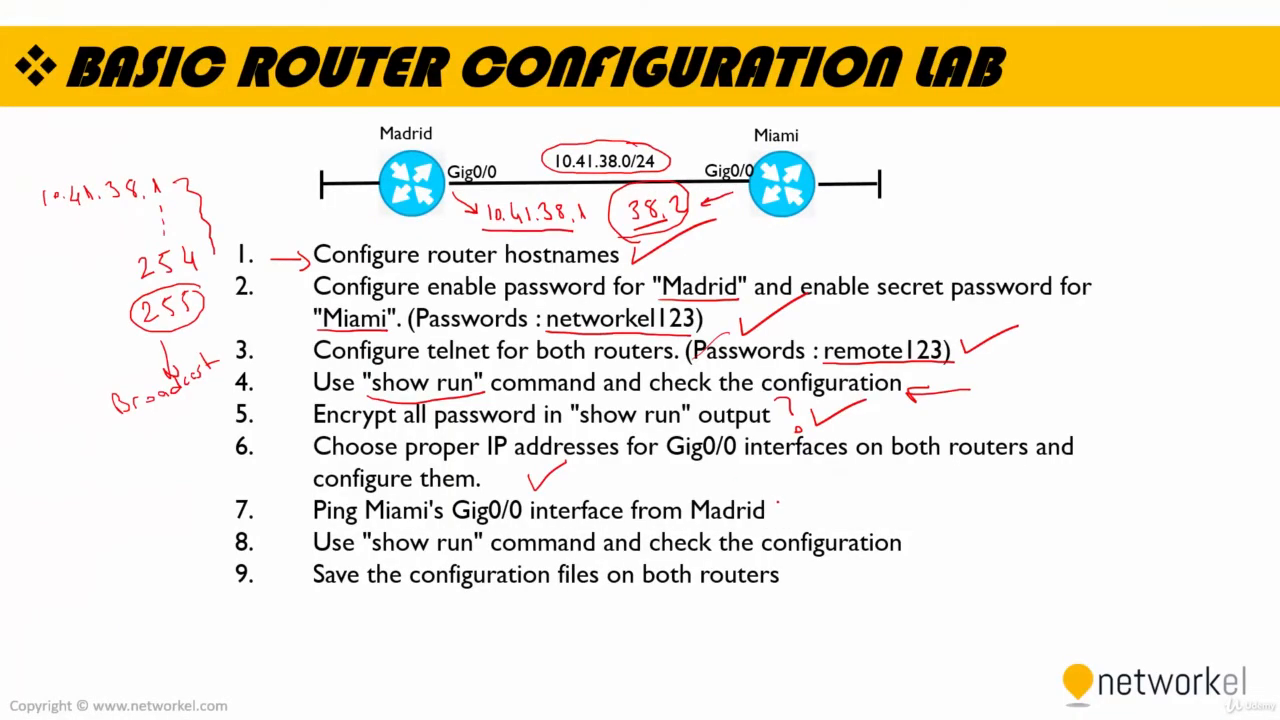
mouse_move(779, 505)
left_mouse_down()
mouse_move(791, 519)
mouse_move(852, 484)
left_mouse_up()
left_click_drag(849, 518, 886, 490)
left_click_drag(800, 571, 864, 537)
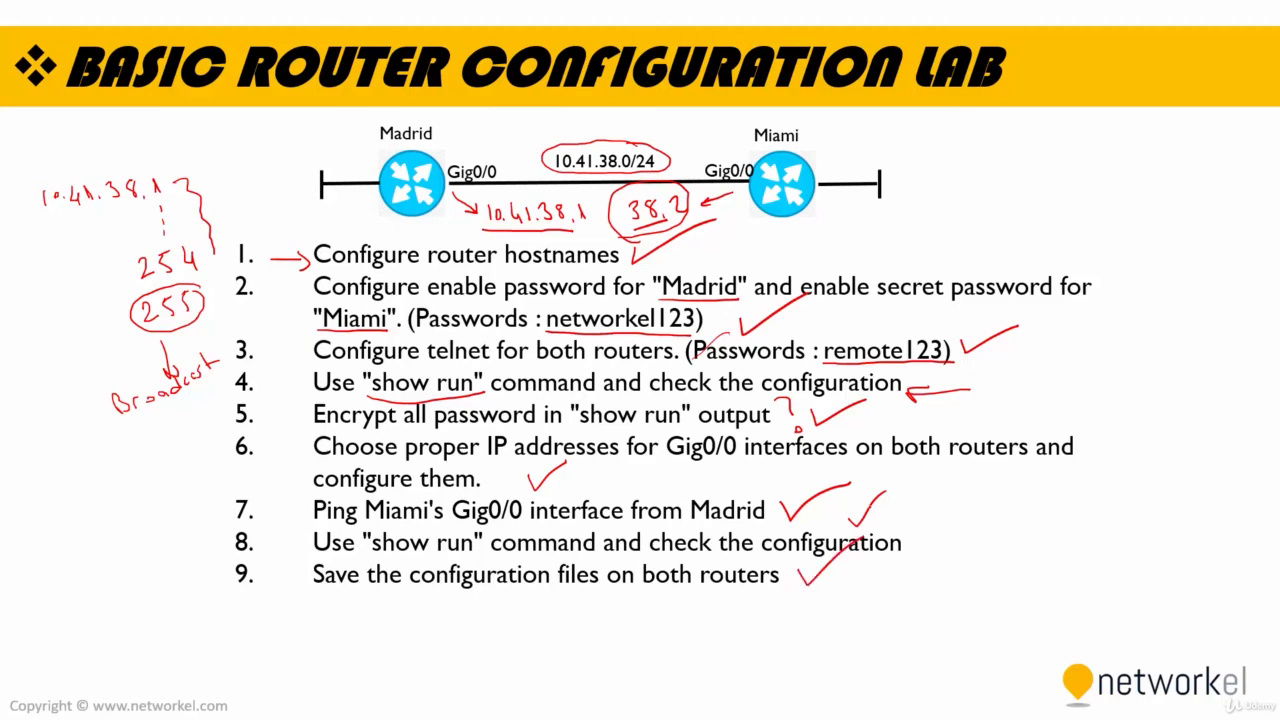
Step: Switch to Cisco Packet Tracer and open Router0's command line in a maximized window
key("alt+Tab")
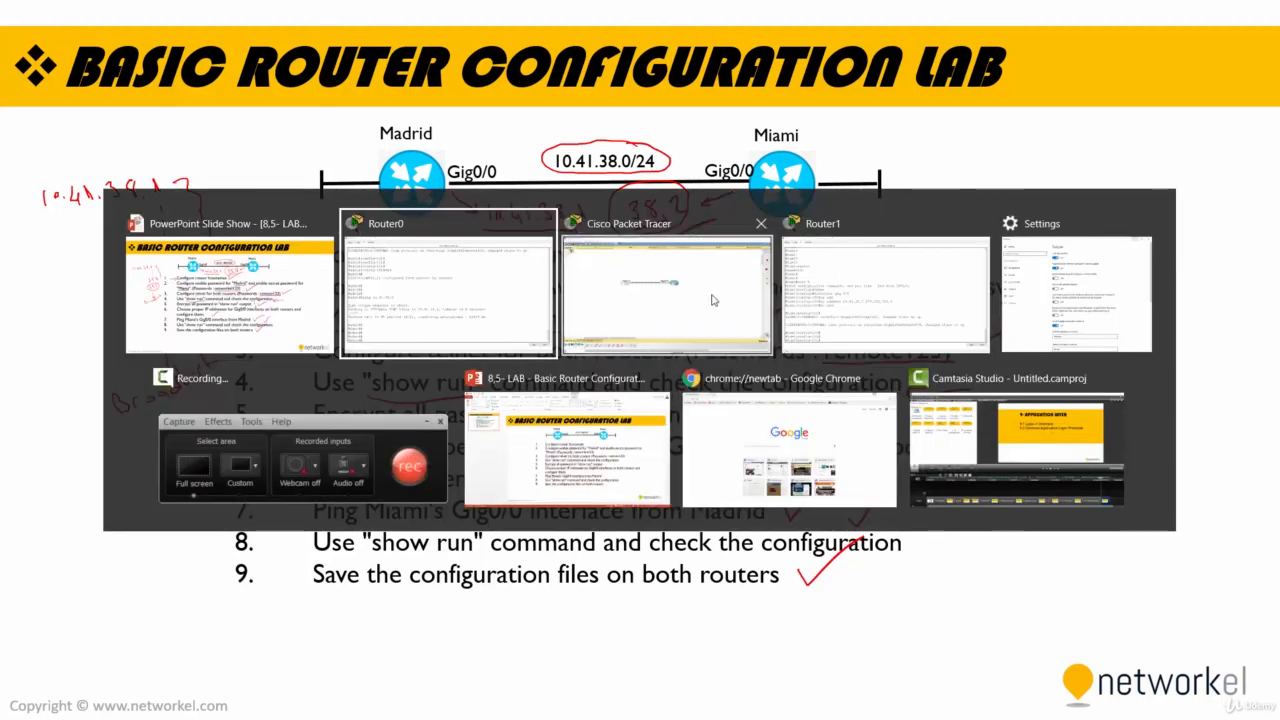
left_click(648, 289)
left_click(390, 288)
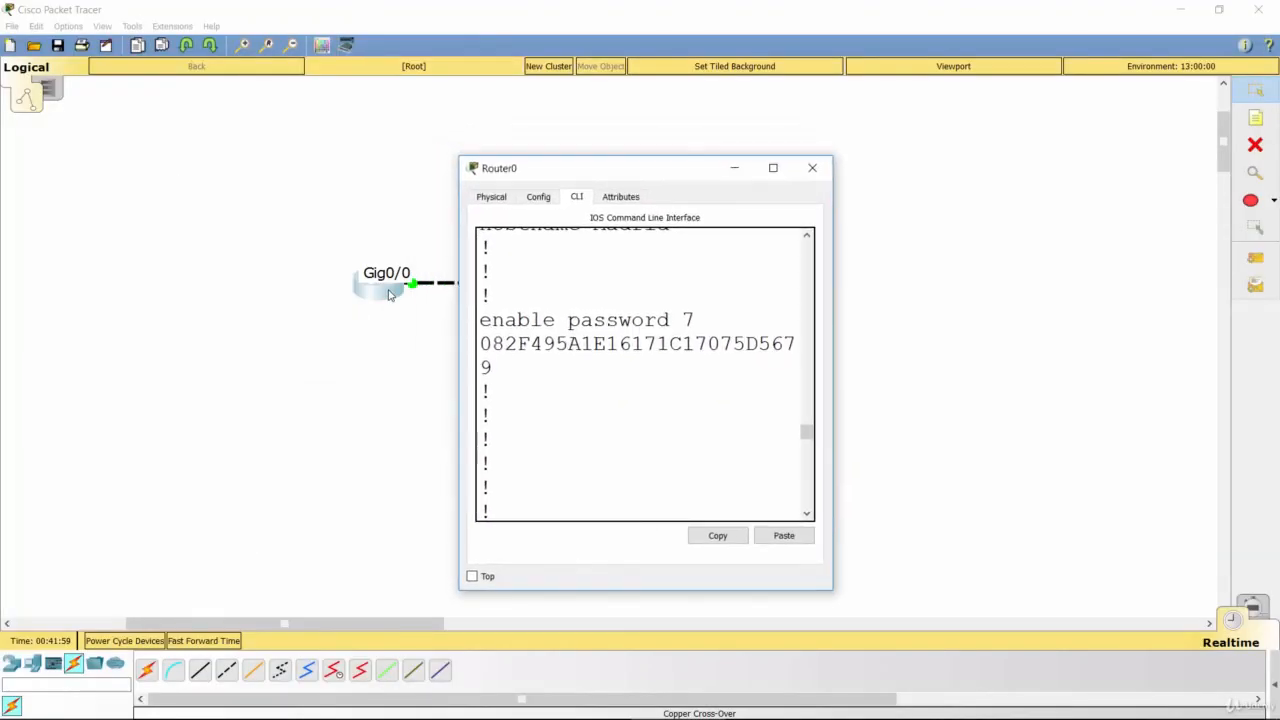
double_click(596, 176)
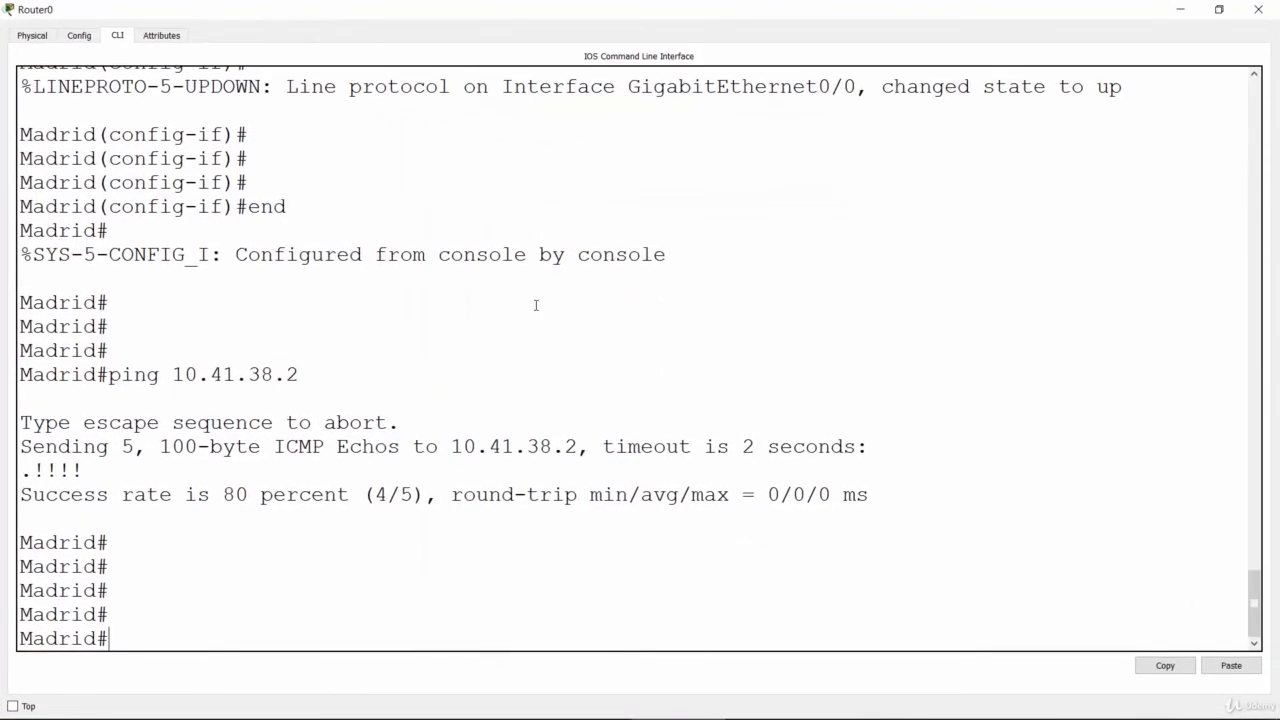
key("Return")
key("Return")
key("Return")
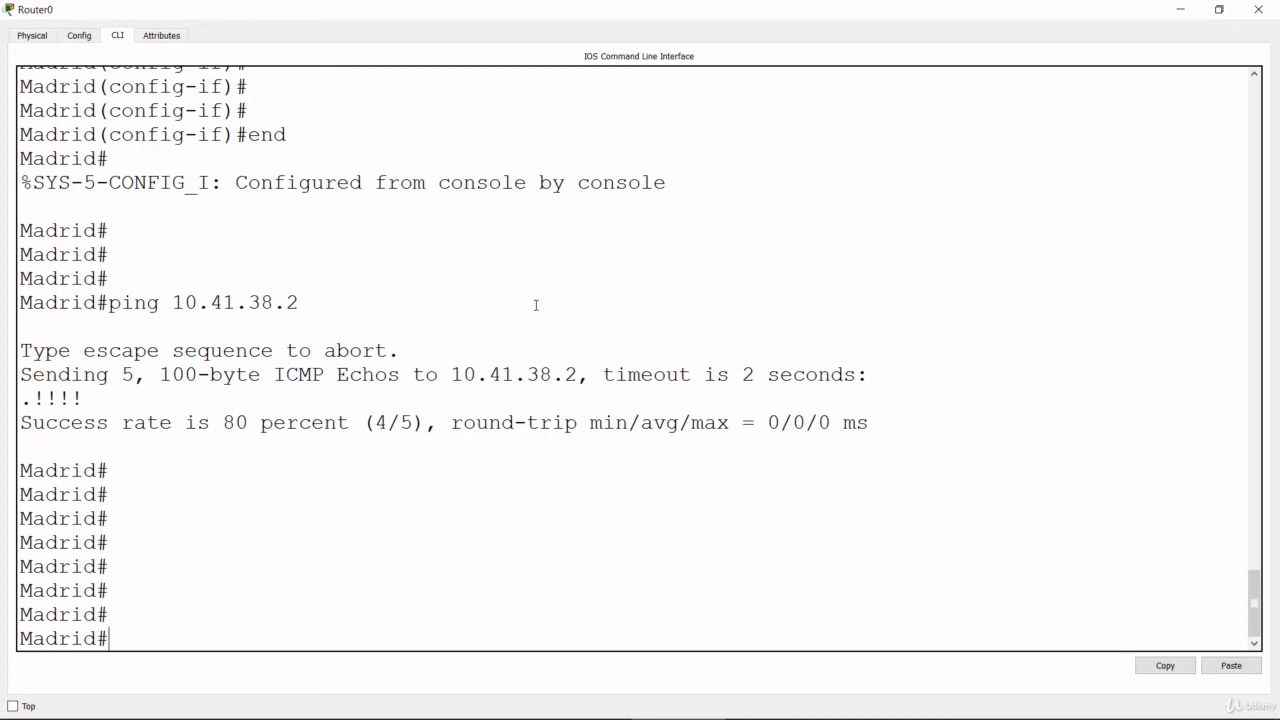
Step: Save Madrid's configuration with the "write memory" command
type("wri")
key("Tab")
type("memo")
key("Tab")
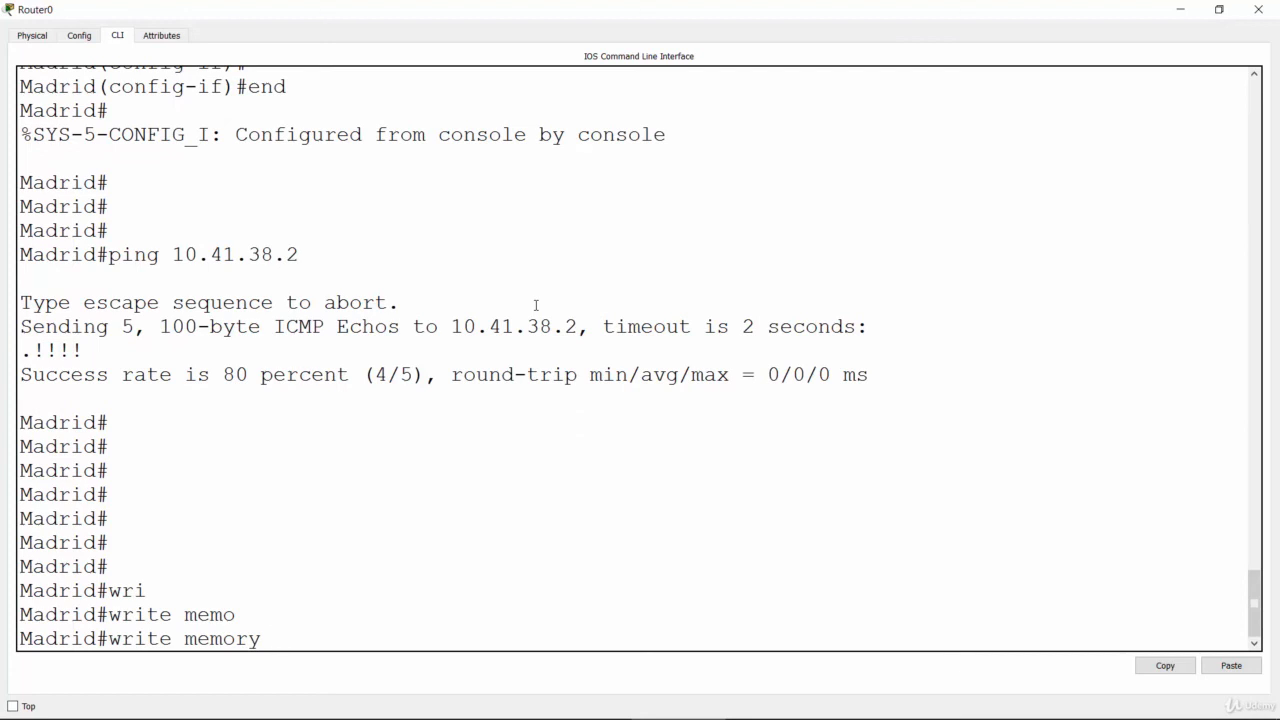
key("BackSpace")
key("Return")
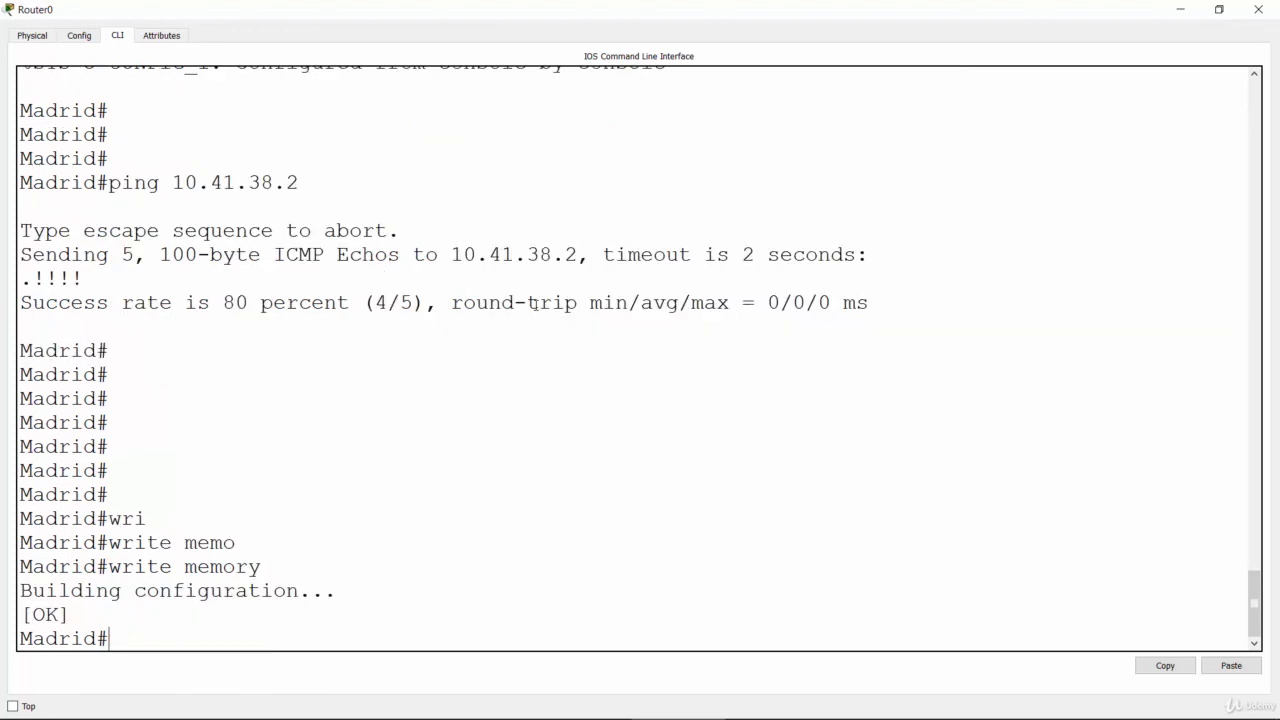
Step: Minimize Router0's window and open Router1's command line in a maximized window
left_click(1179, 9)
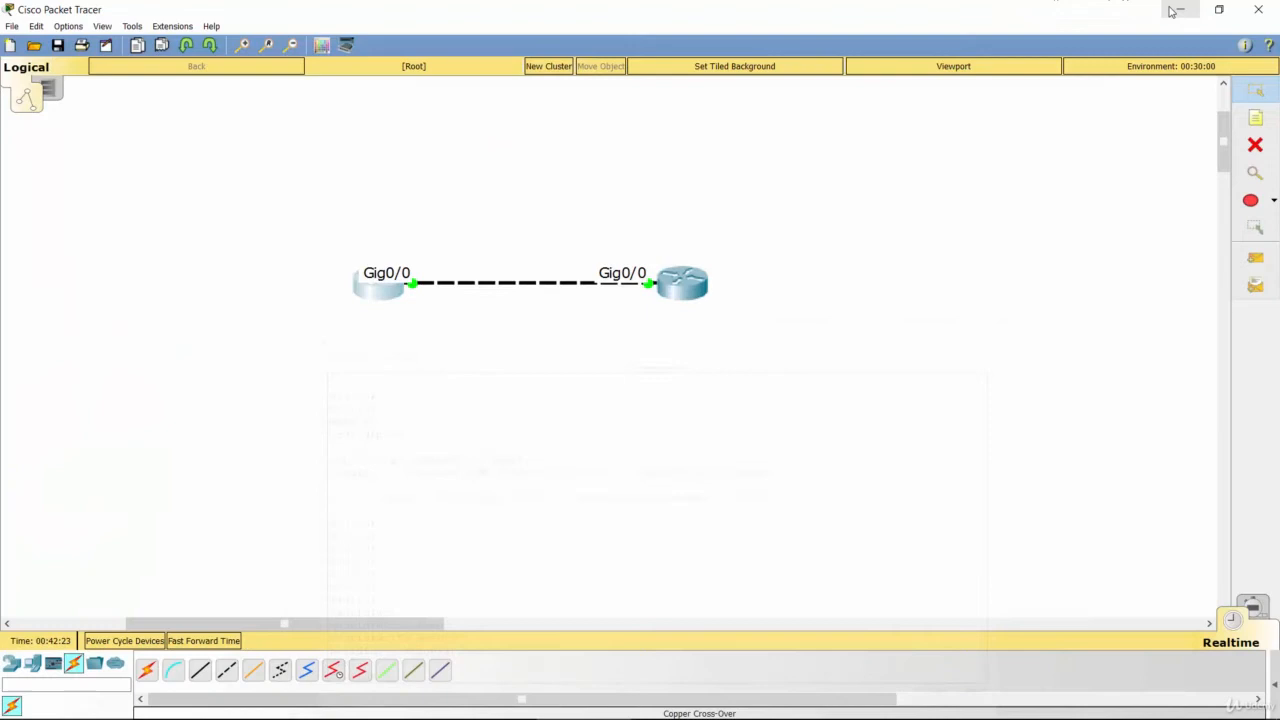
left_click(695, 285)
left_click(785, 170)
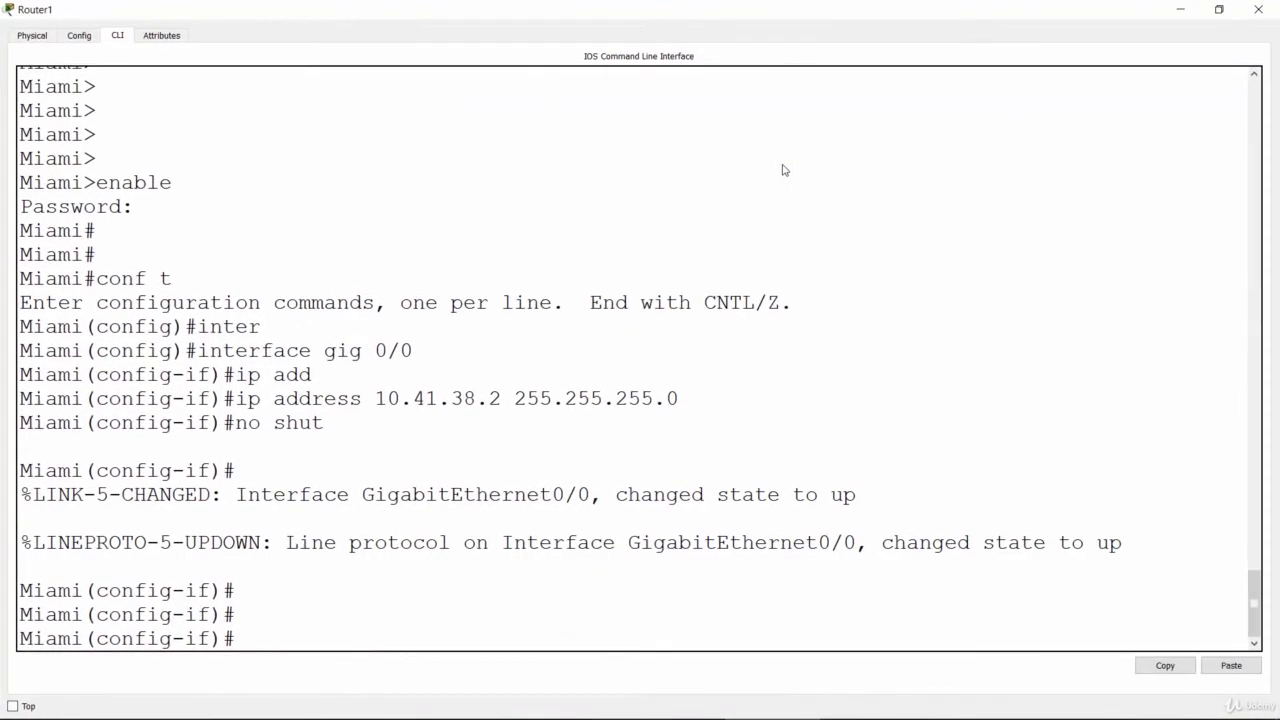
key("Return")
key("Return")
key("Return")
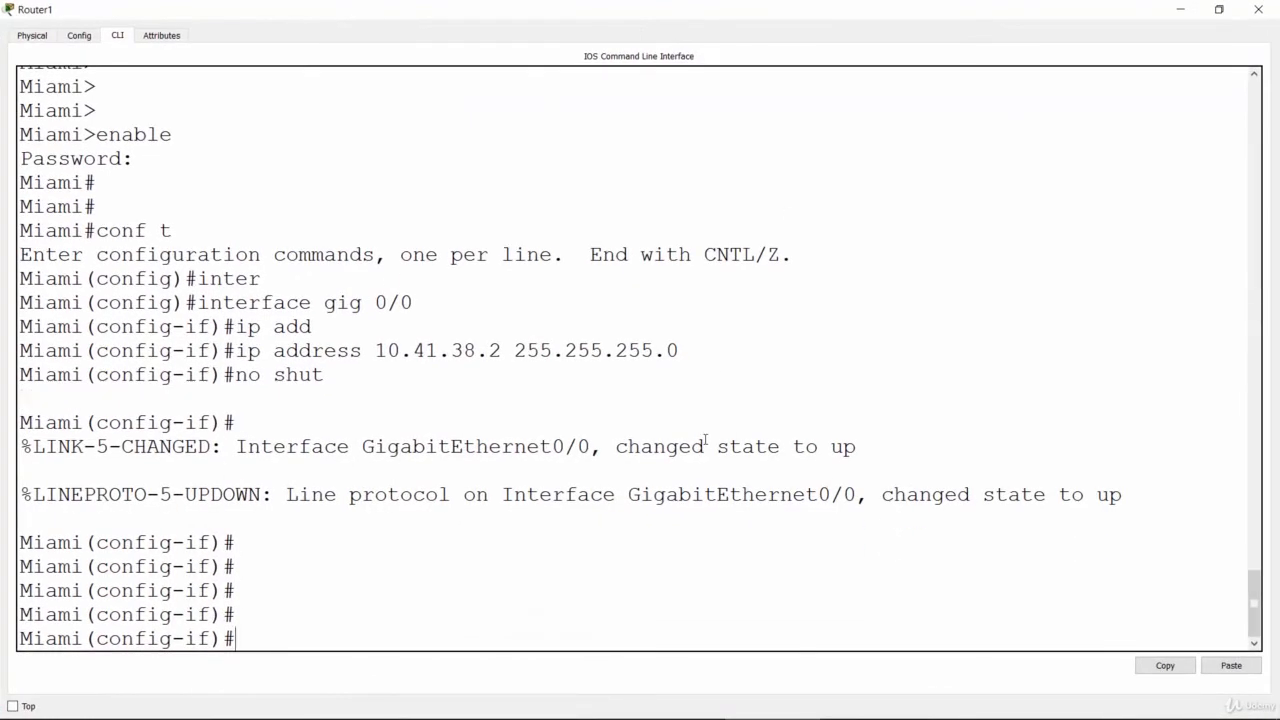
Step: Try "write memory" in Miami's interface configuration mode, and leave that mode with "end" for the privileged prompt
type("write memory")
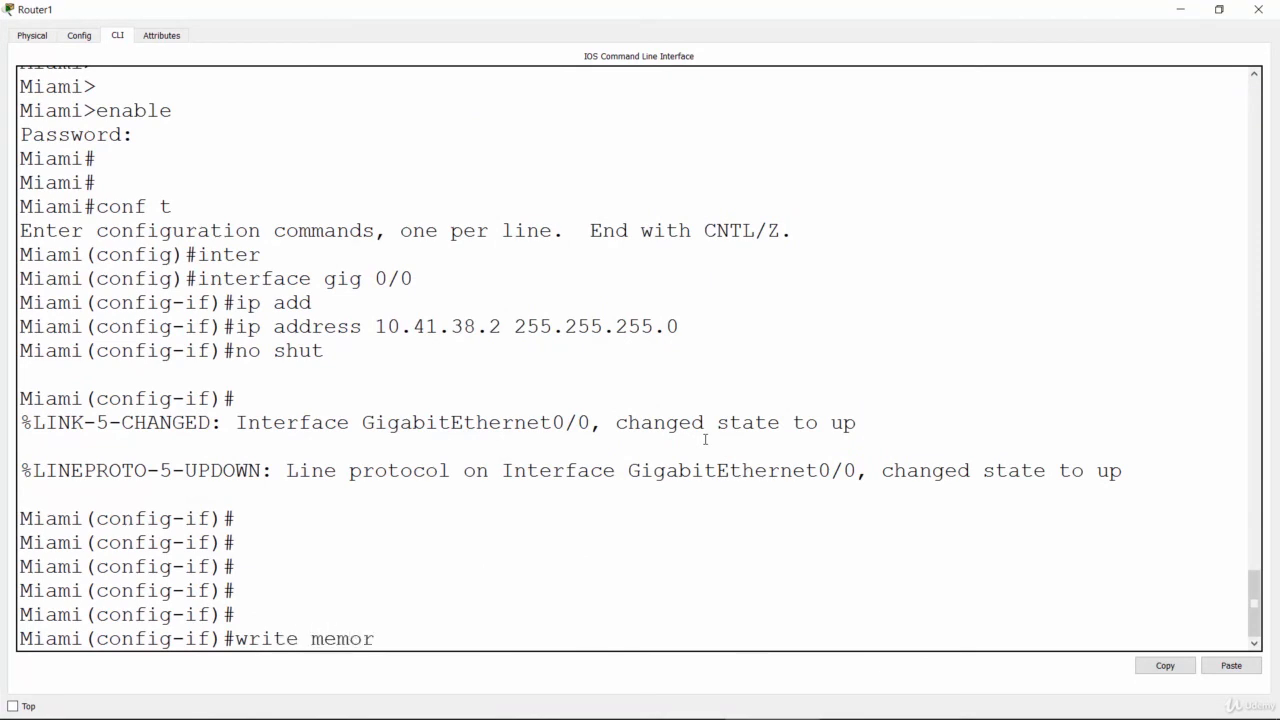
key("Return")
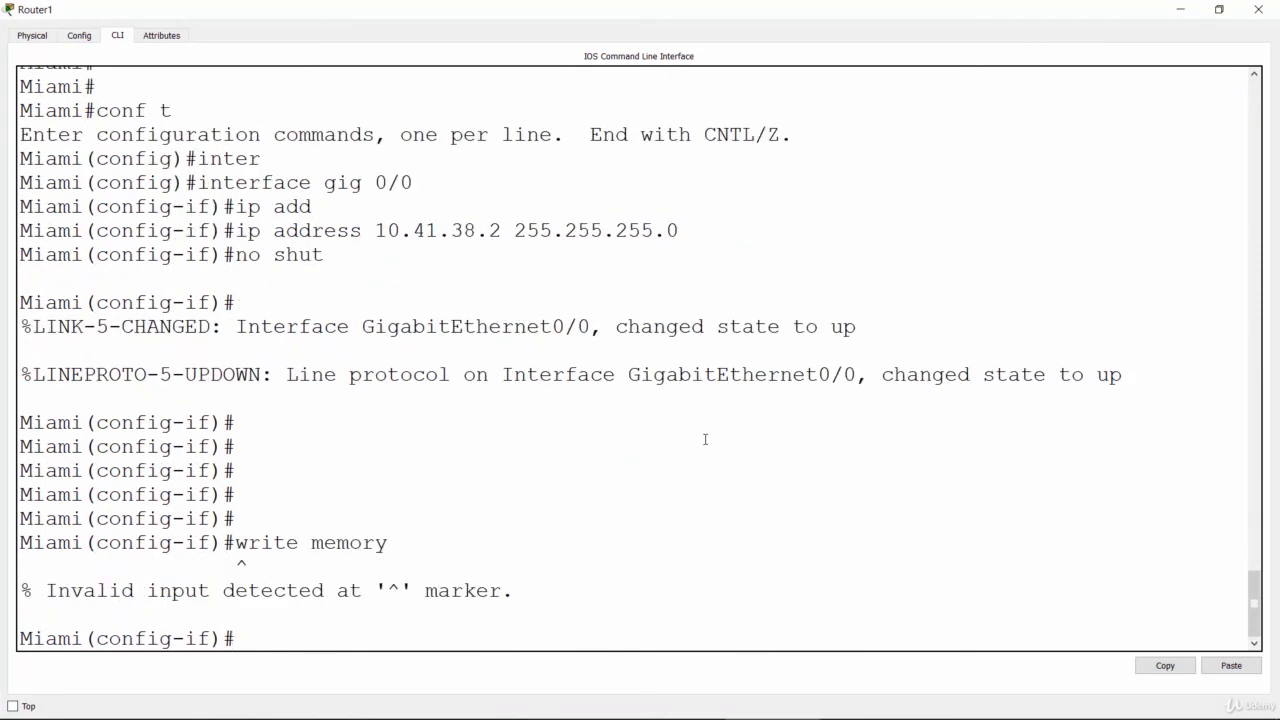
type("end")
key("Return")
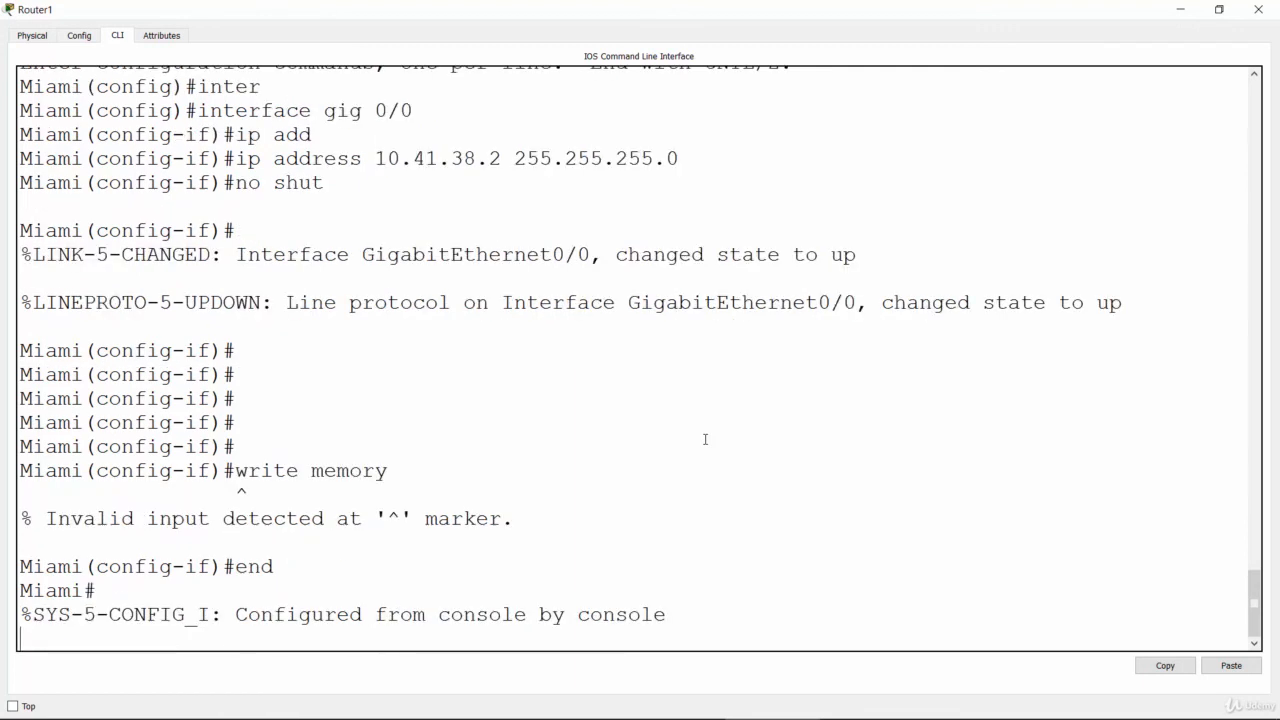
key("Return")
key("Return")
key("Return")
Step: Save Miami's configuration with "write memory" from the privileged prompt
type("p")
key("BackSpace")
type("wri")
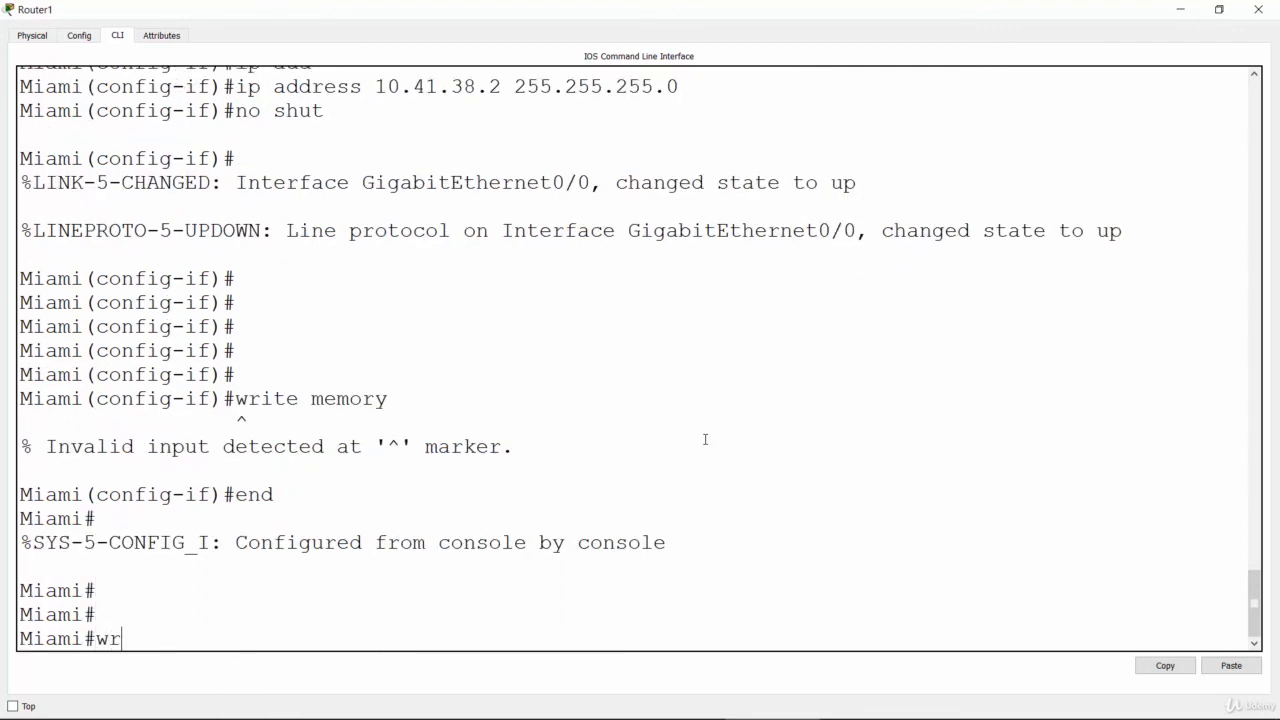
key("Tab")
type("memo")
key("Tab")
key("Return")
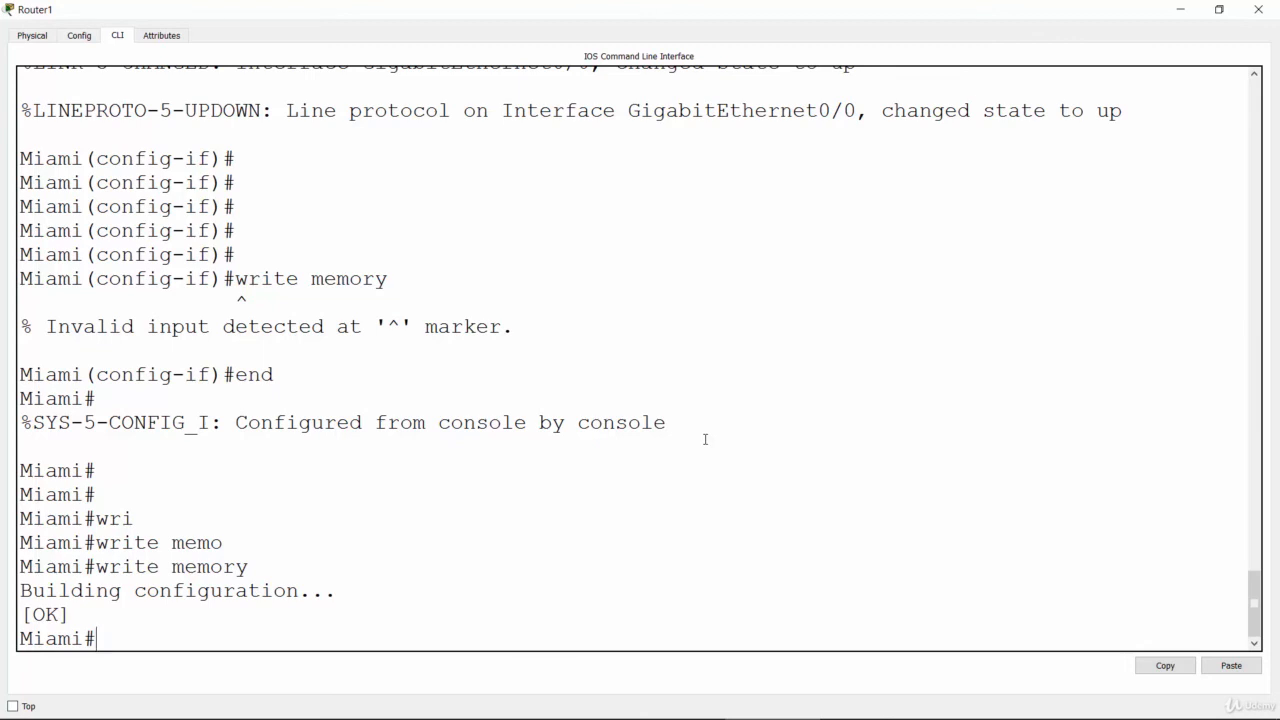
key("Return")
key("Return")
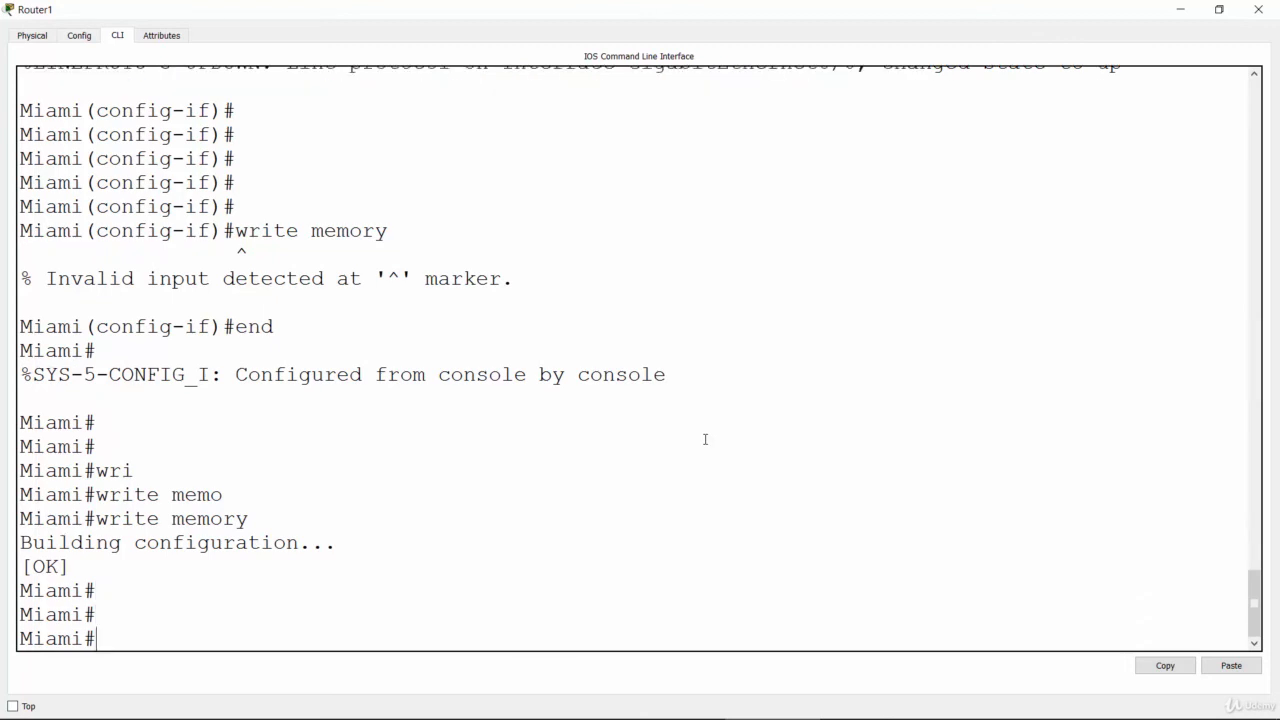
Step: Display Miami's configuration with "show running-config" and highlight the enable secret line to check its encryption
type("sho")
key("Tab")
type("run")
key("Tab")
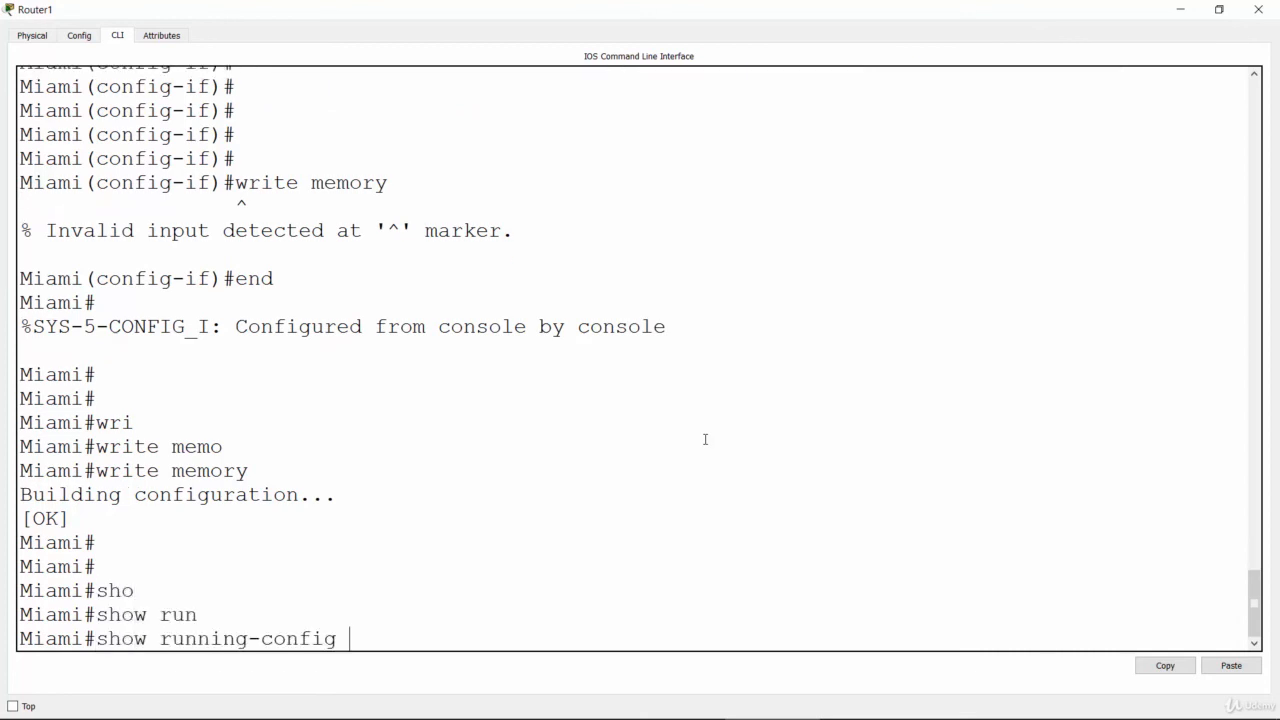
key("Return")
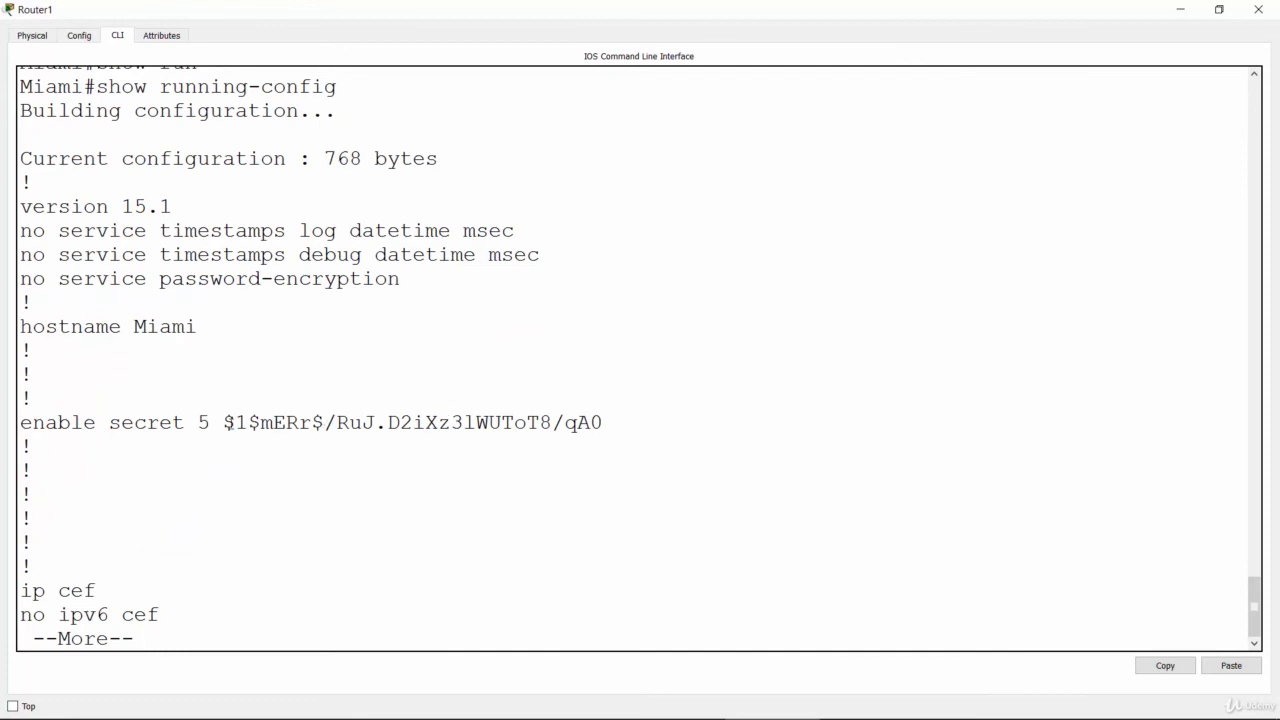
triple_click(278, 422)
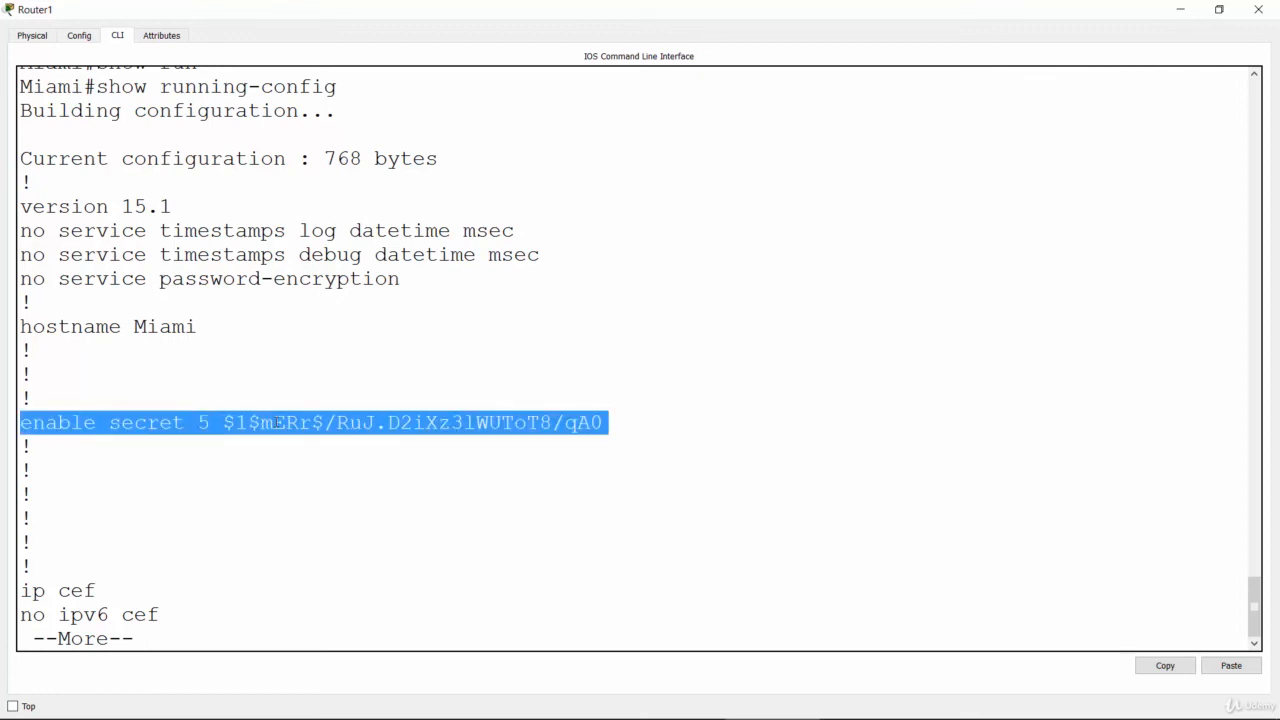
left_click(258, 515)
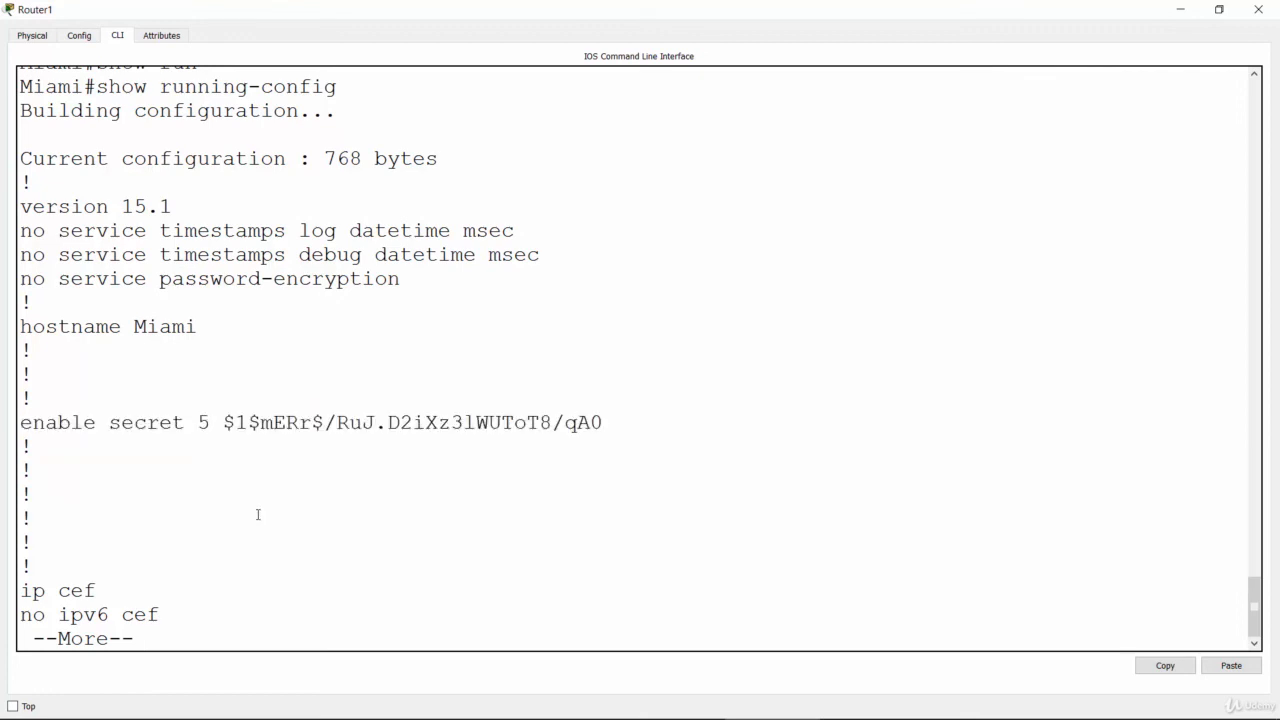
Step: Page through Miami's running configuration to the GigabitEthernet0/0 section and highlight its IP address and interface name
key("Return")
key("Return")
key("Return")
key("Return")
key("Return")
key("Return")
key("Return")
key("Return")
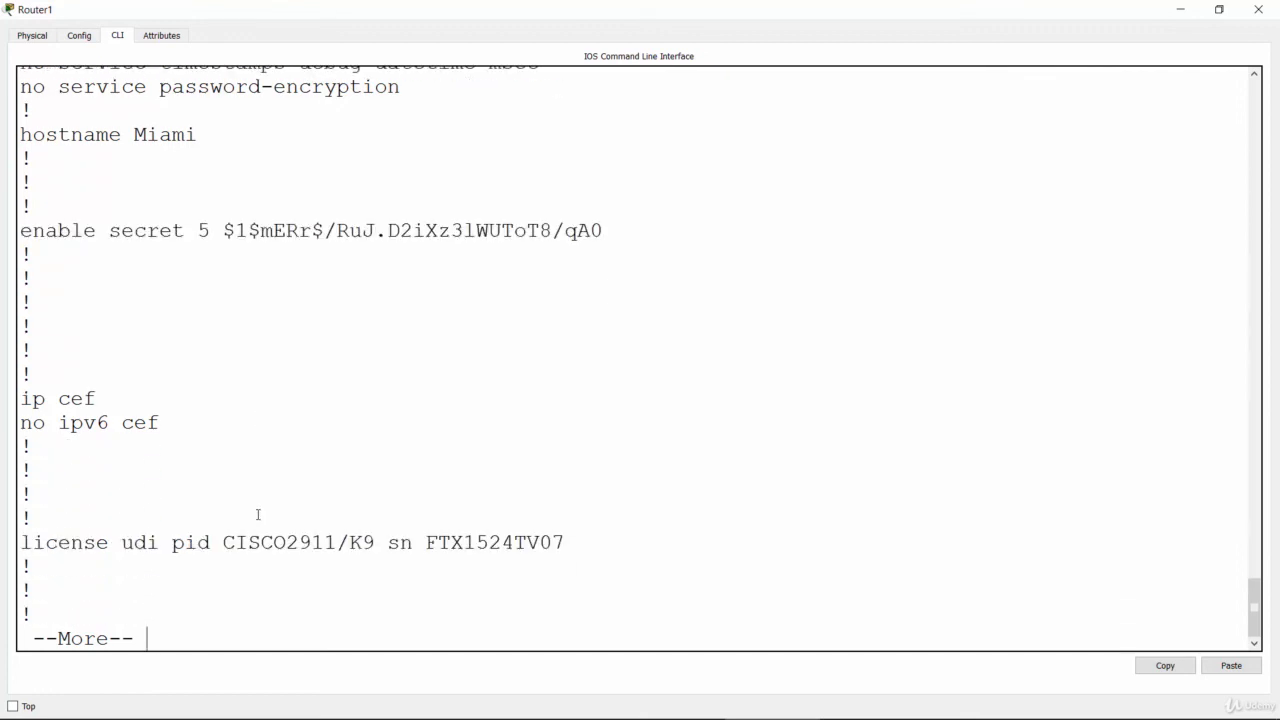
key("Return")
key("Return")
key("Return")
key("Return")
key("Return")
key("Return")
key("Return")
key("Return")
key("Return")
key("Return")
key("Return")
key("Return")
key("Return")
key("Return")
key("Return")
key("Return")
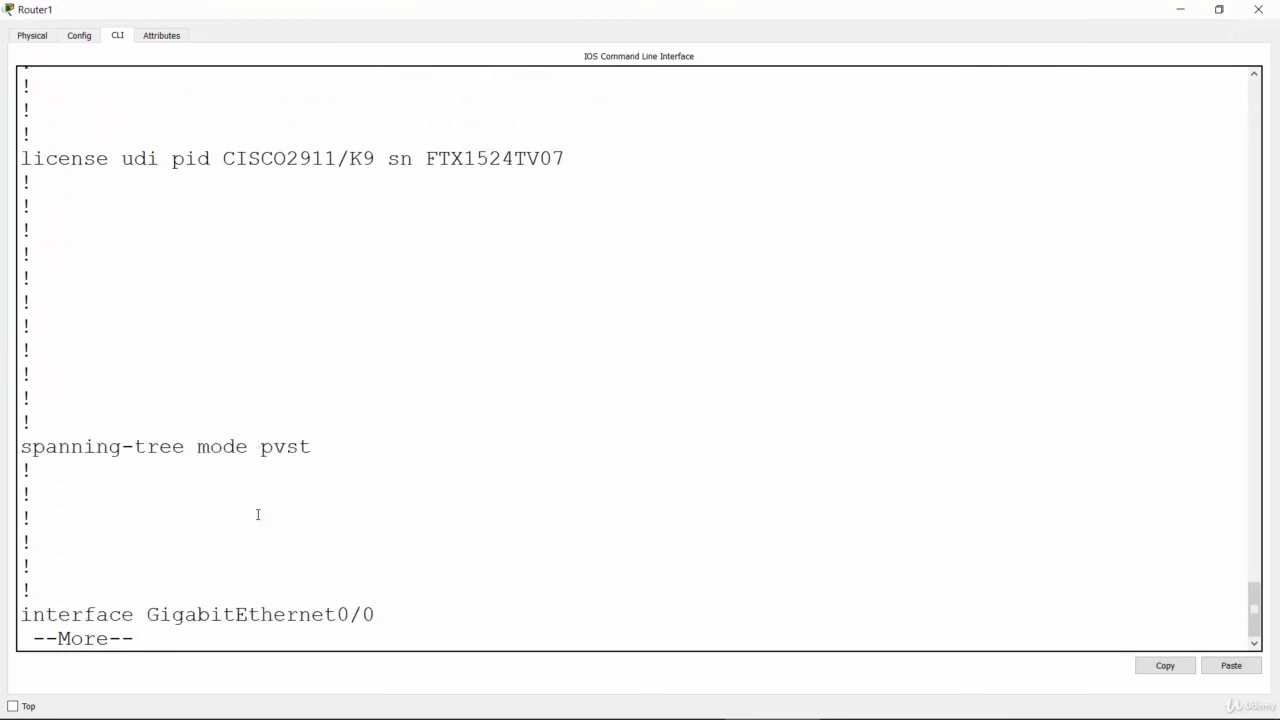
key("Return")
key("Return")
key("Return")
key("Return")
key("Return")
key("Return")
key("Return")
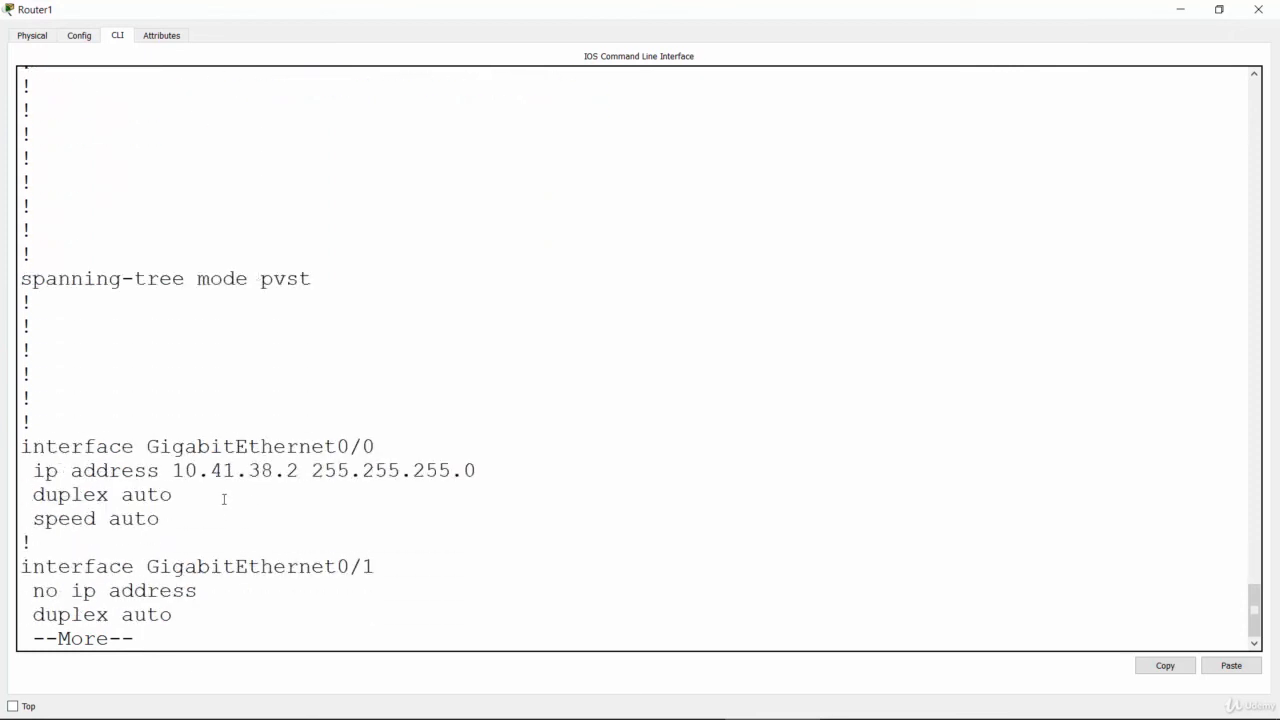
left_click_drag(171, 470, 452, 470)
left_click_drag(20, 446, 376, 446)
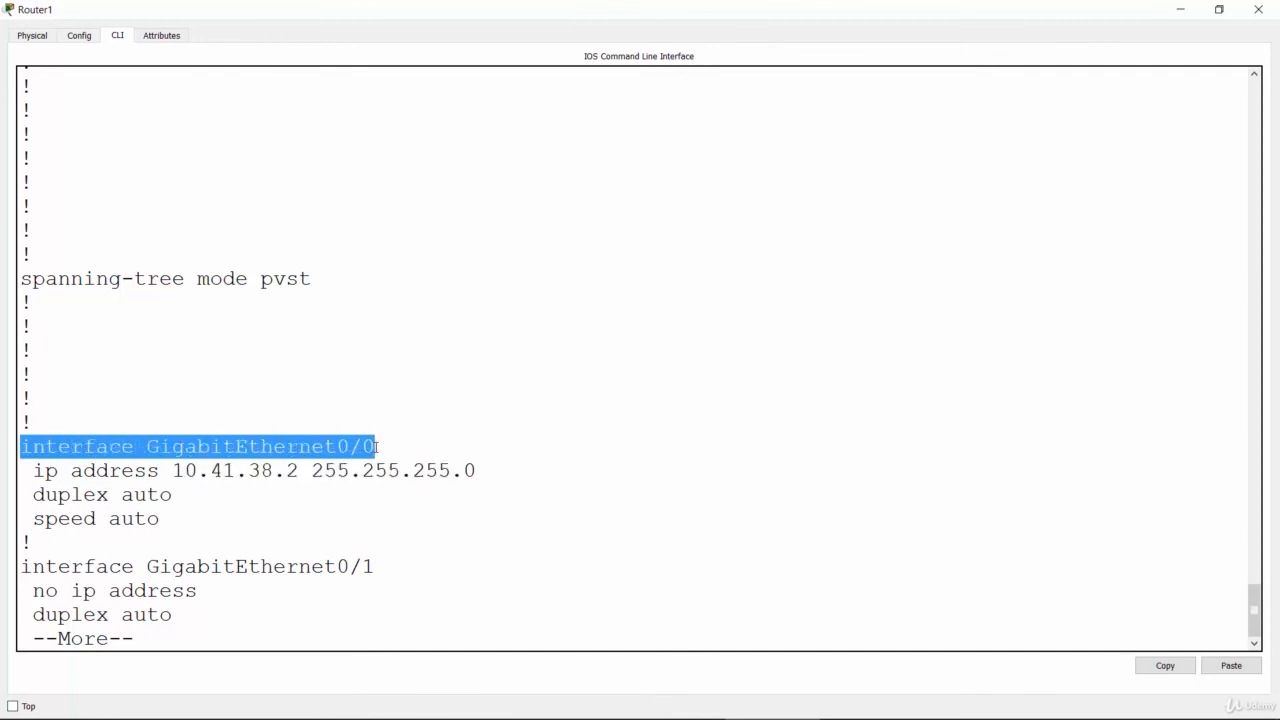
left_click(378, 585)
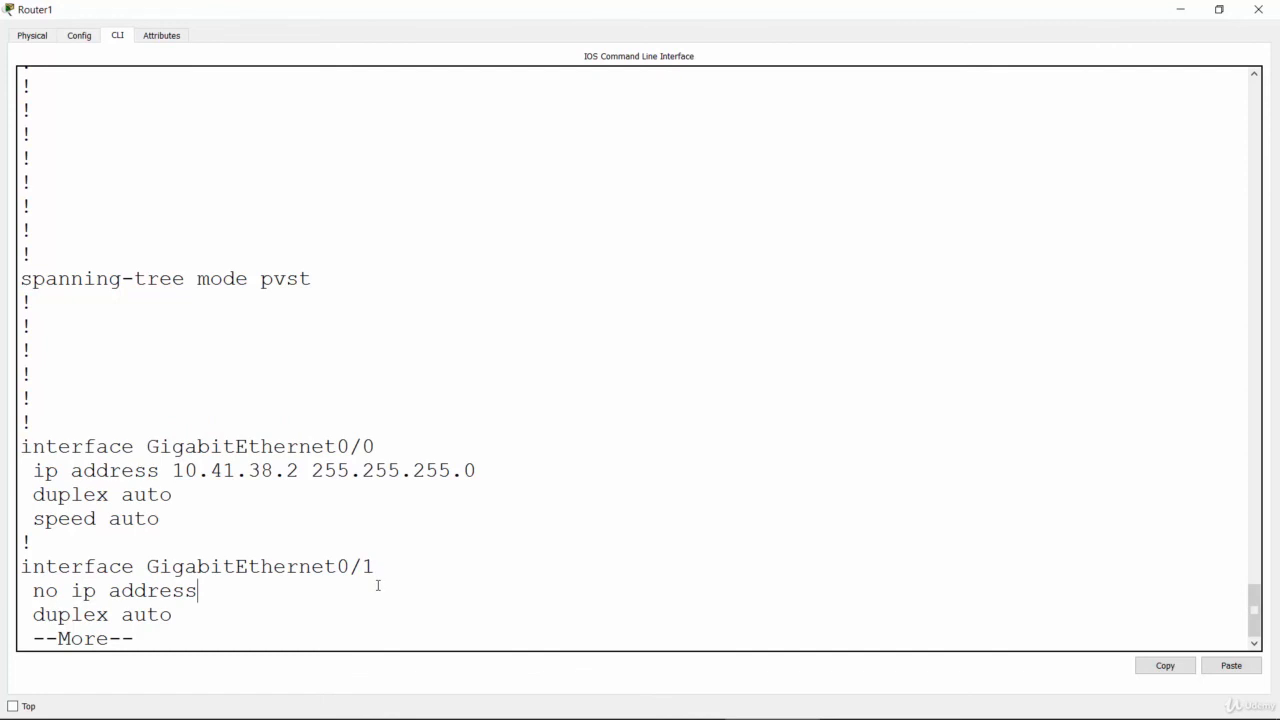
Step: Page on to the end of Miami's running configuration and highlight the "line vty 0 4" telnet settings and their password
key("Return")
key("Return")
key("Return")
key("Return")
key("Return")
key("Return")
key("Return")
key("Return")
key("Return")
key("Return")
key("Return")
key("Return")
key("Return")
key("Return")
key("Return")
key("Return")
key("Return")
key("Return")
key("Return")
key("Return")
key("Return")
key("Return")
key("Return")
key("Return")
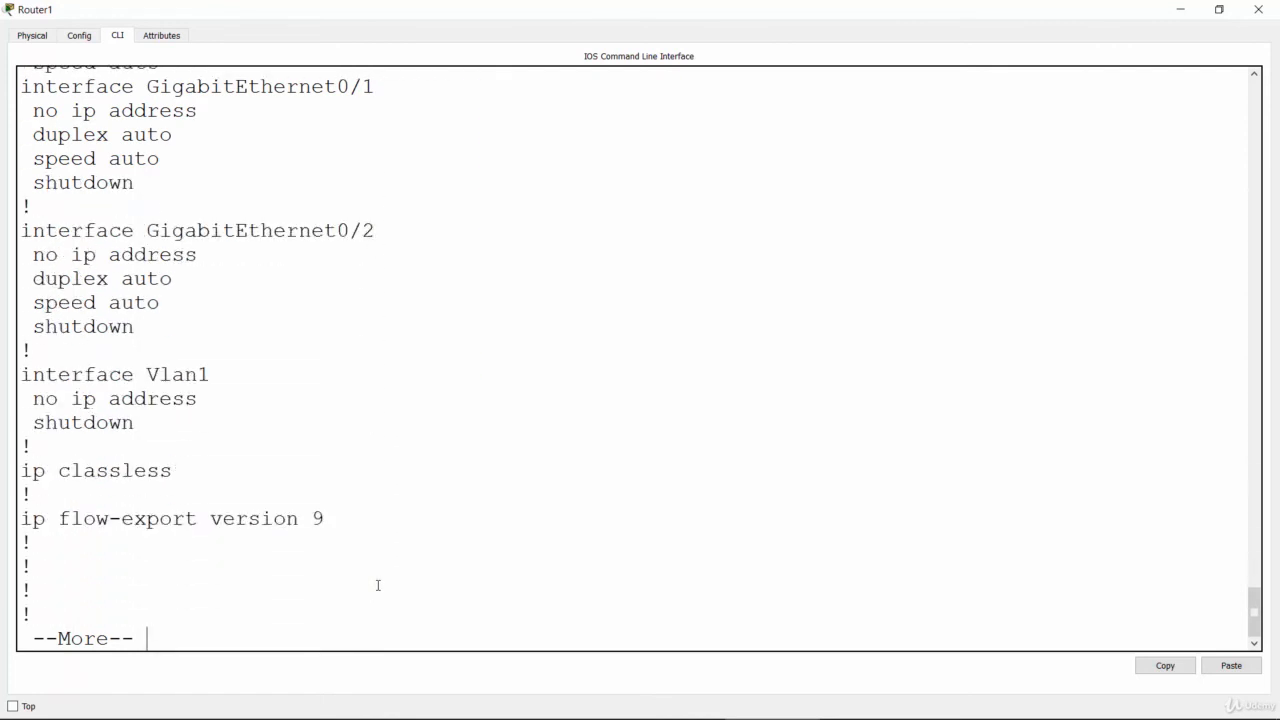
key("Return")
key("Return")
key("Return")
key("Return")
key("Return")
key("Return")
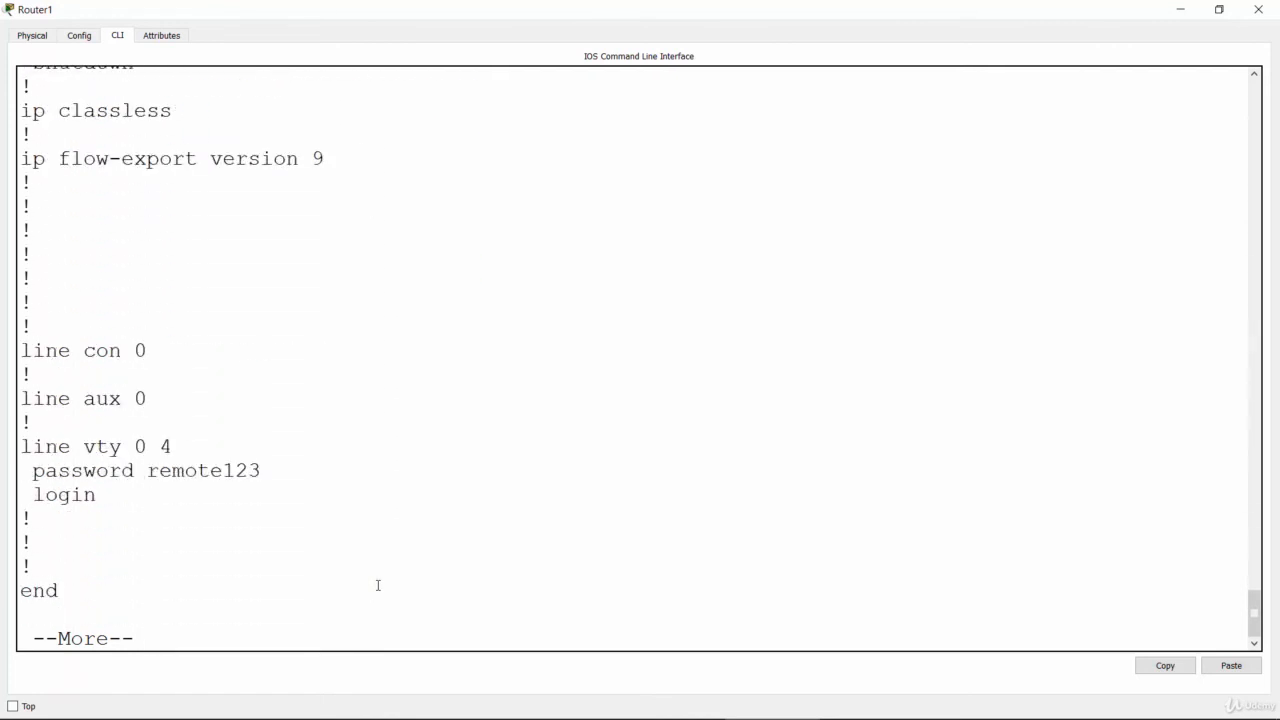
left_click_drag(22, 446, 231, 487)
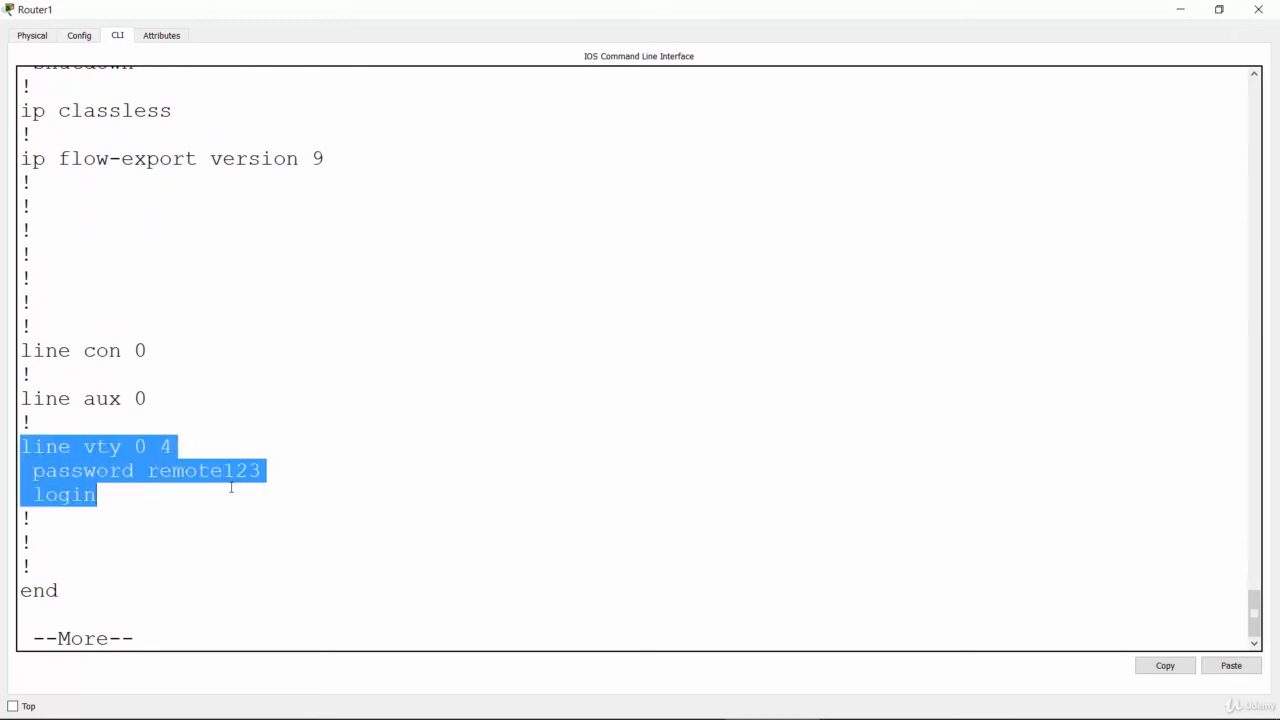
left_click(231, 487)
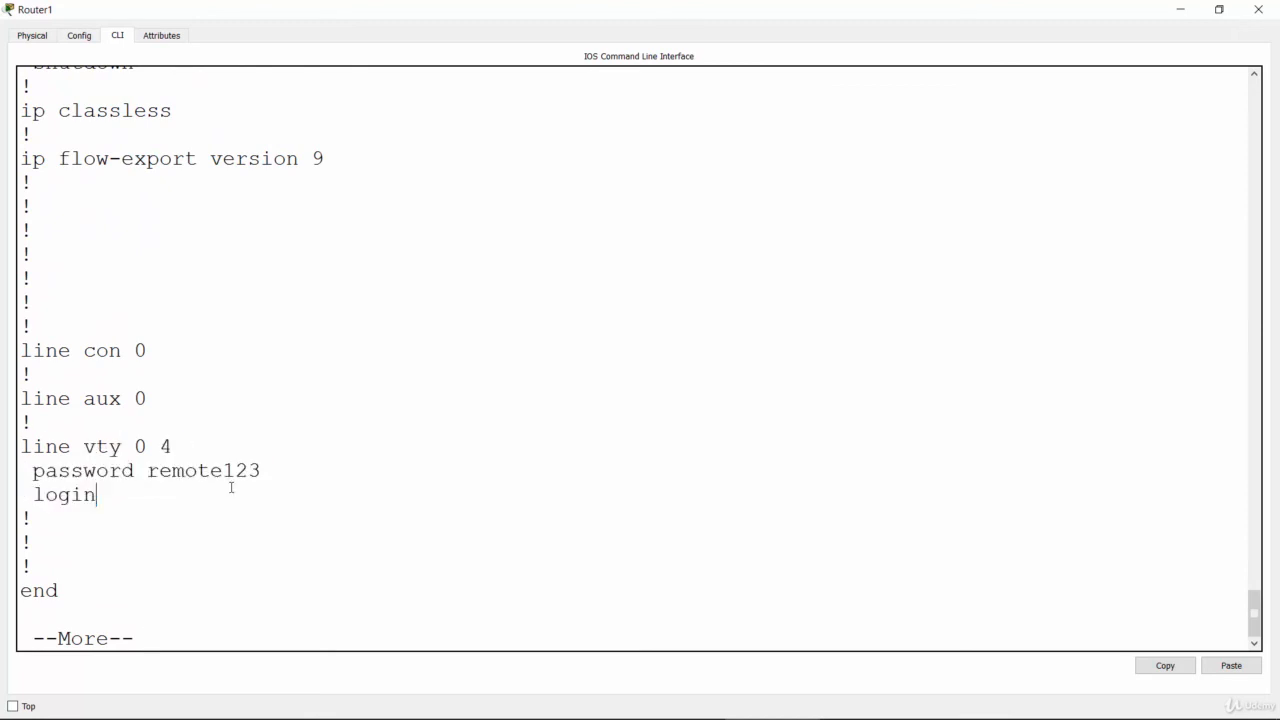
left_click_drag(149, 471, 270, 477)
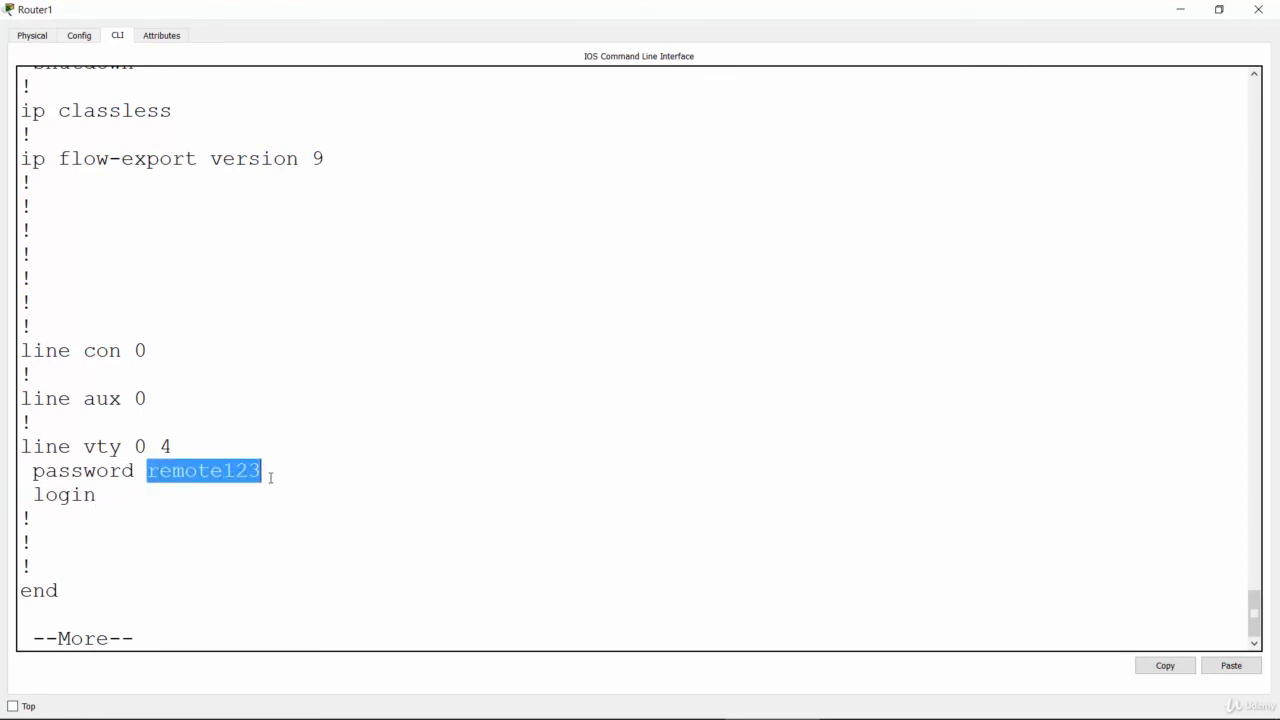
left_click(251, 634)
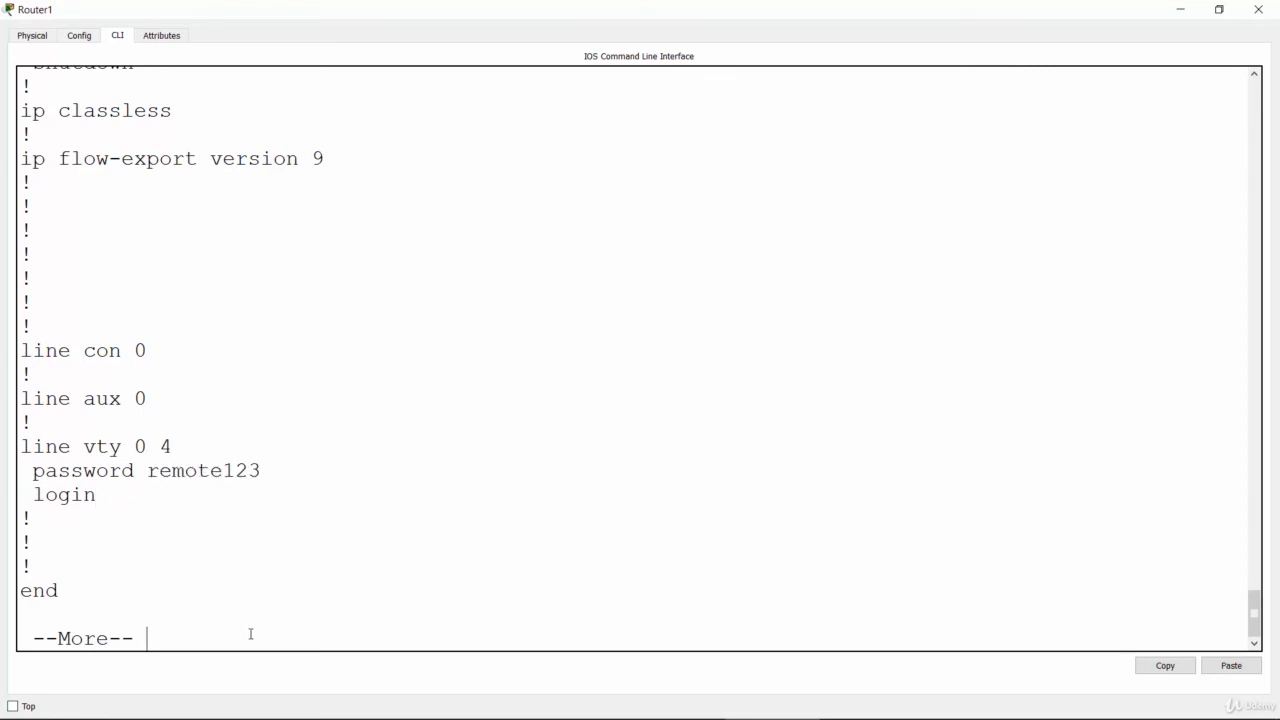
Step: Exit Miami's configuration listing to return to its prompt, and switch to the Madrid router's command line
key("Return")
key("Return")
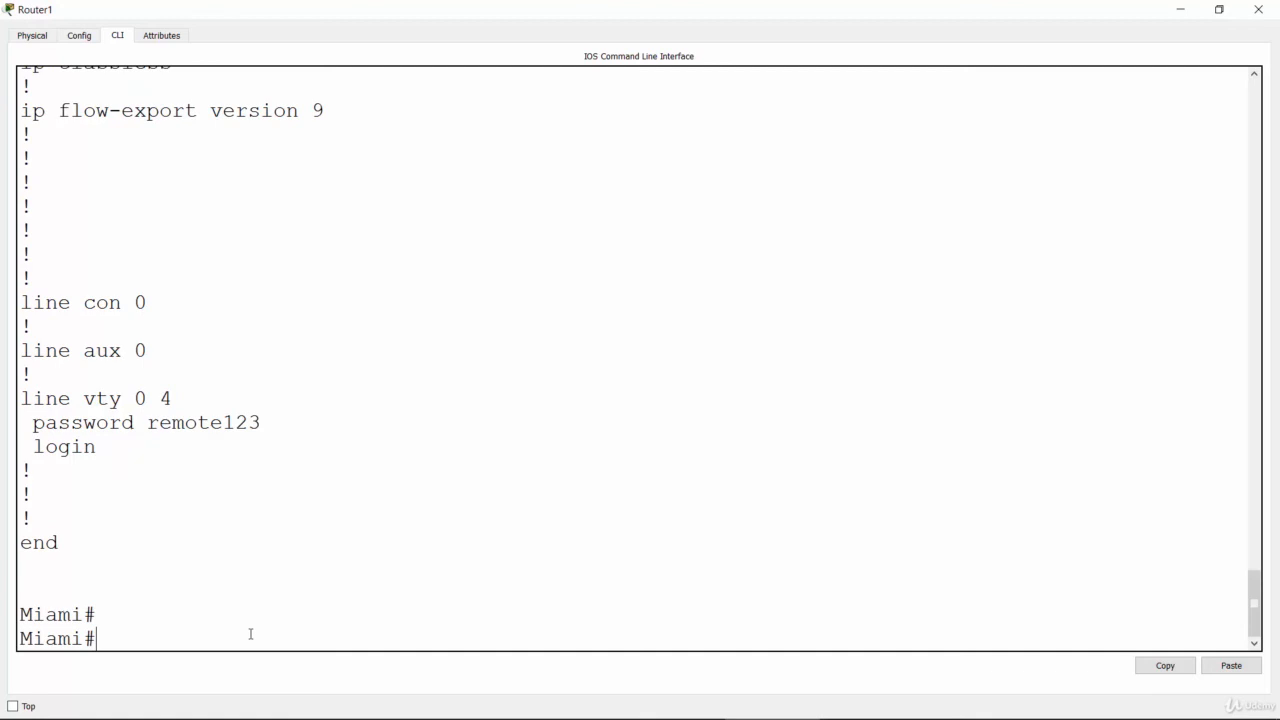
left_click(1185, 7)
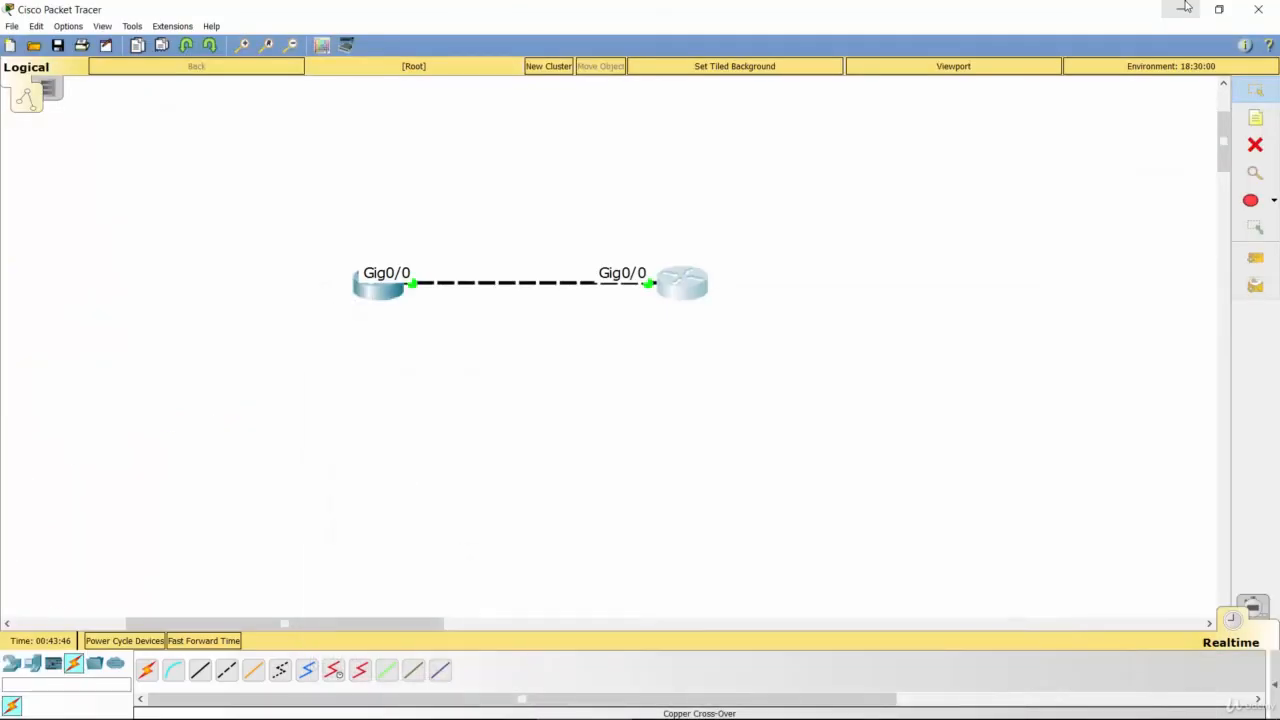
left_click(380, 290)
double_click(652, 167)
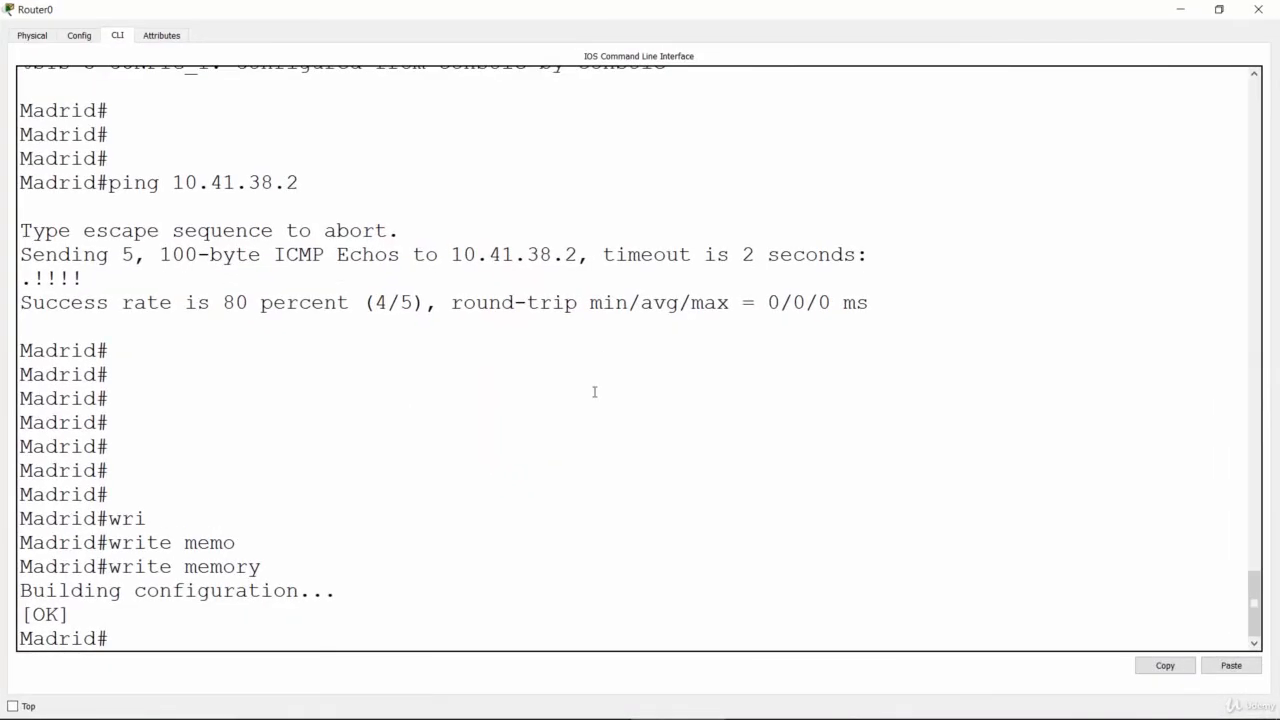
Step: Display Madrid's configuration with "show running-config" from the privileged prompt
key("Return")
key("Return")
key("Return")
type("sho")
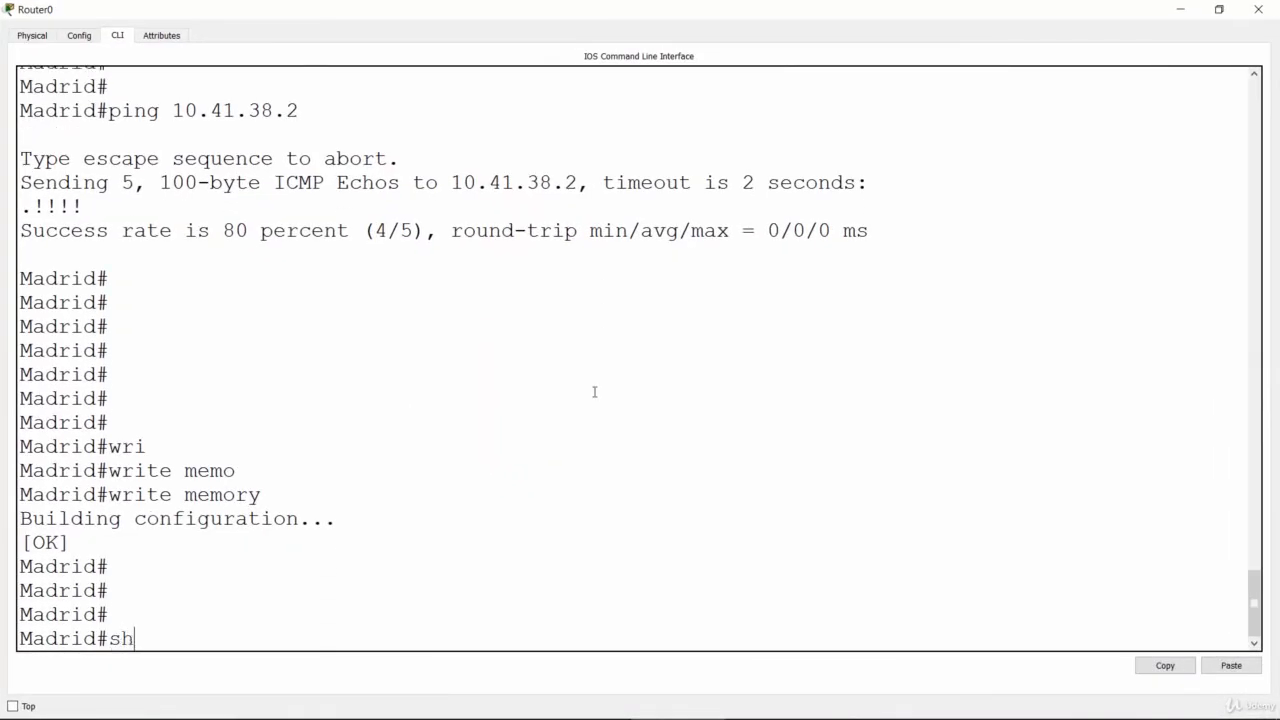
key("Tab")
type("run")
key("Tab")
key("Return")
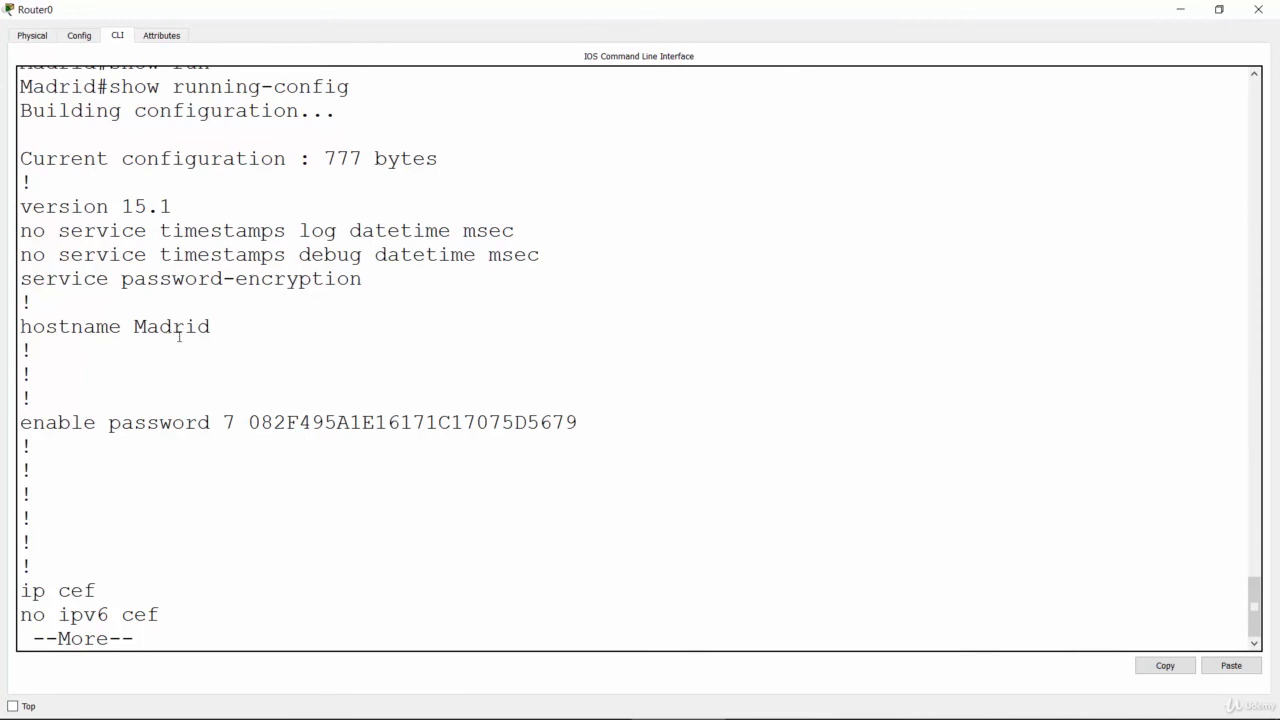
Step: Highlight the encrypted enable password and the "service password-encryption" line in Madrid's running configuration
double_click(359, 424)
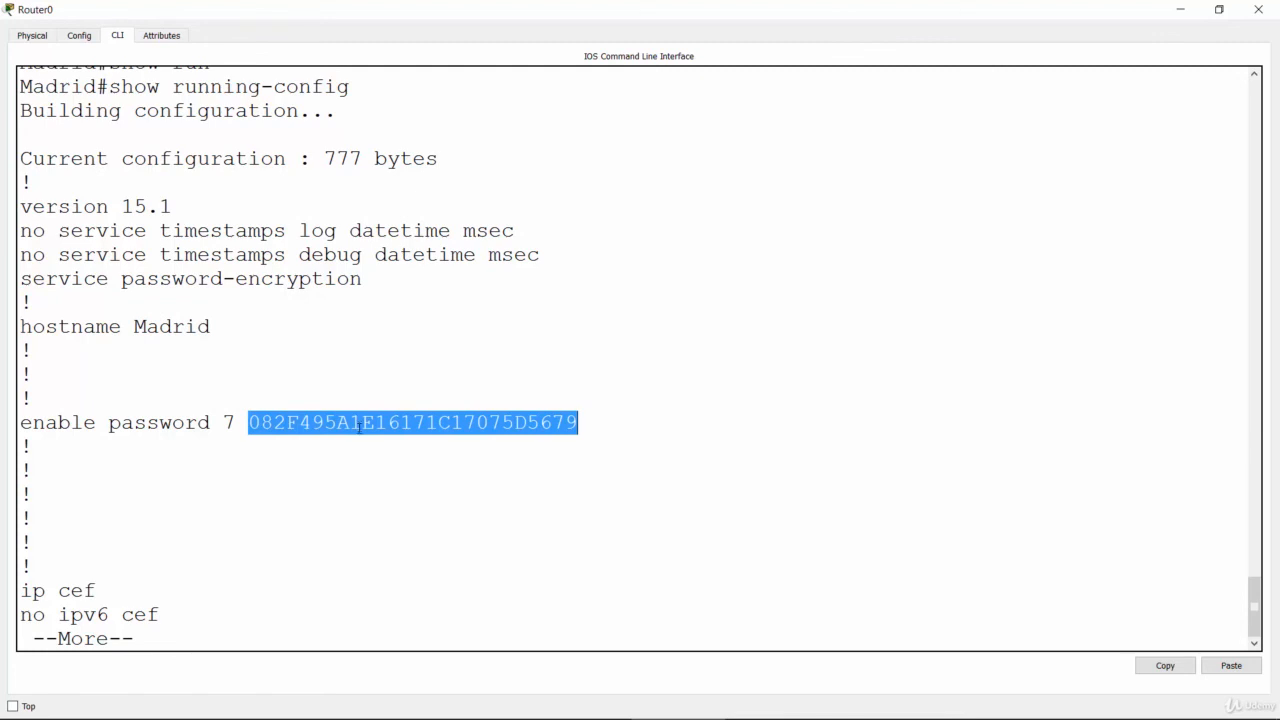
left_click(295, 545)
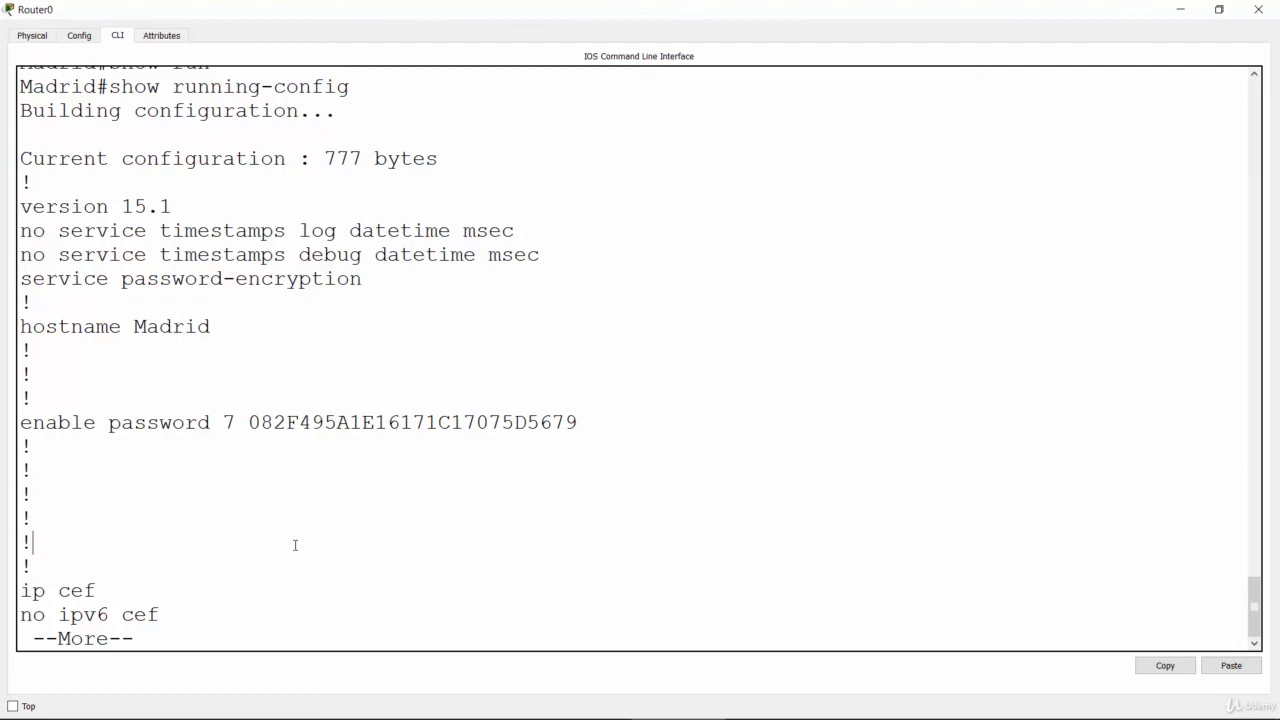
double_click(178, 280)
left_click(231, 534)
Step: Page through Madrid's running configuration to the GigabitEthernet0/0 section and highlight parts of its IP address and subnet mask
key("Return")
key("Return")
key("Return")
key("Return")
key("Return")
key("Return")
key("Return")
key("Return")
key("Return")
key("Return")
key("Return")
key("Return")
key("Return")
key("Return")
key("Return")
key("Return")
key("Return")
key("Return")
key("Return")
key("Return")
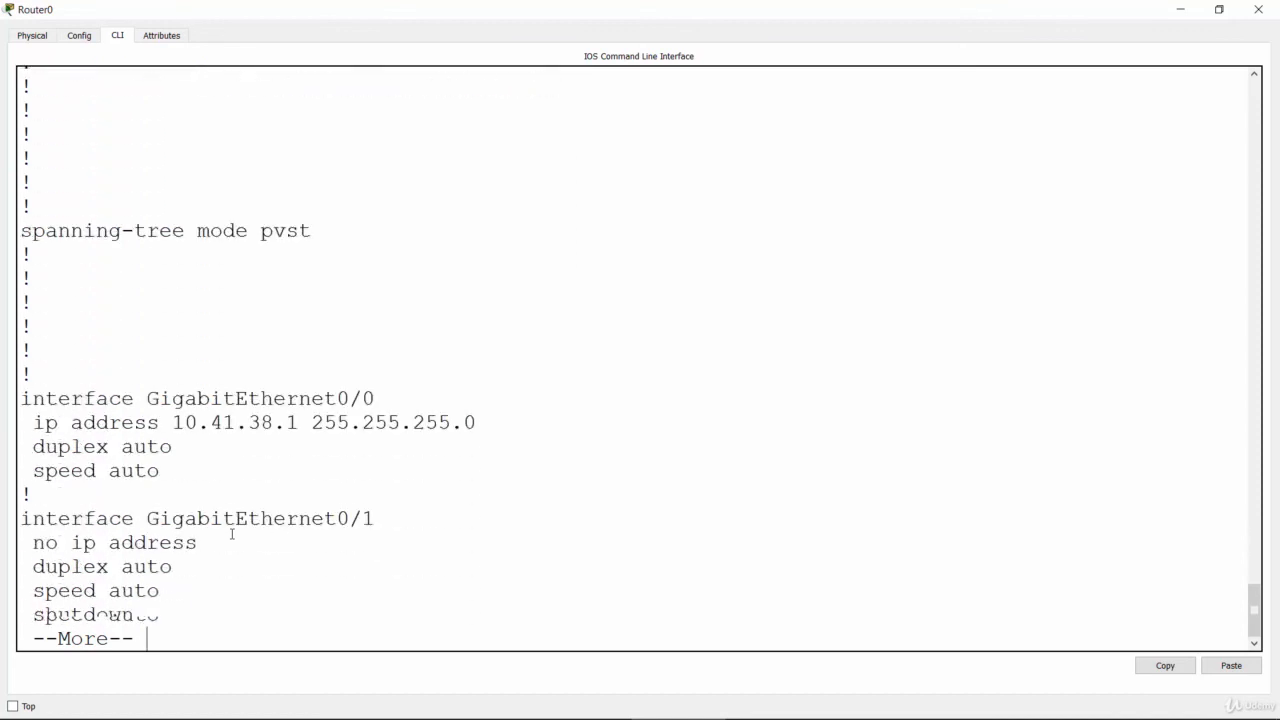
key("Return")
key("Return")
key("Return")
key("Return")
key("Return")
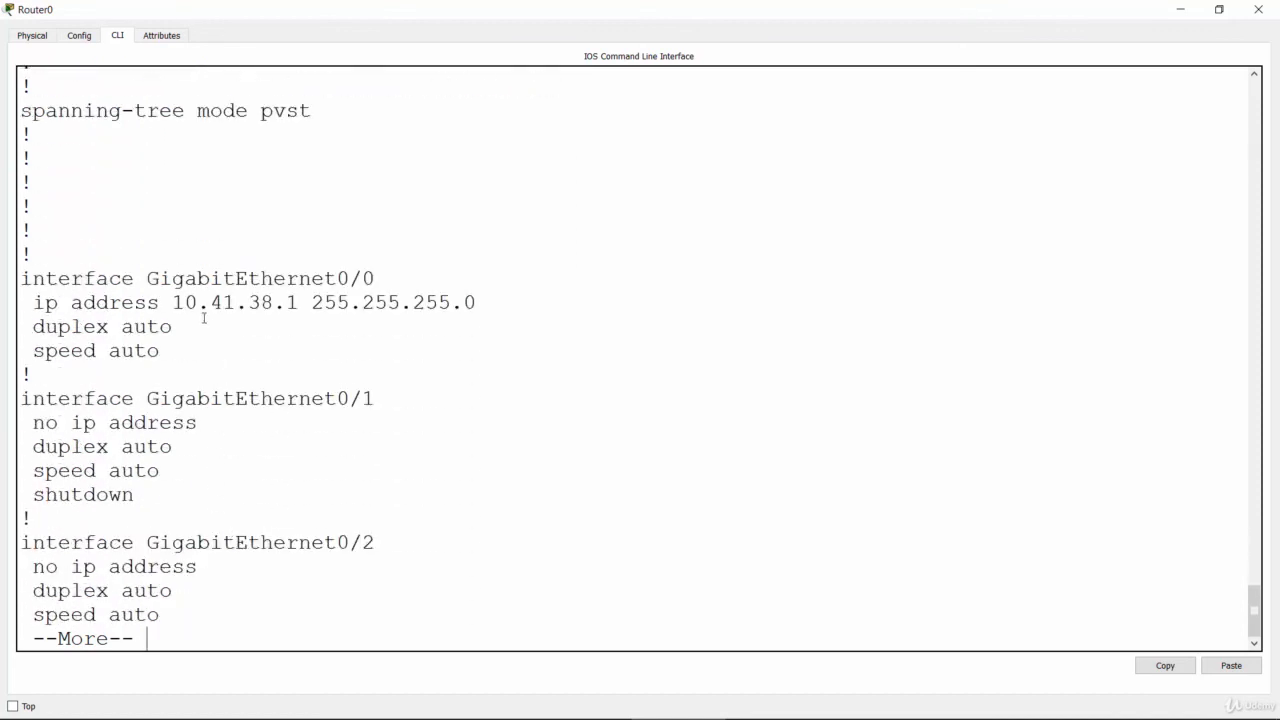
double_click(204, 302)
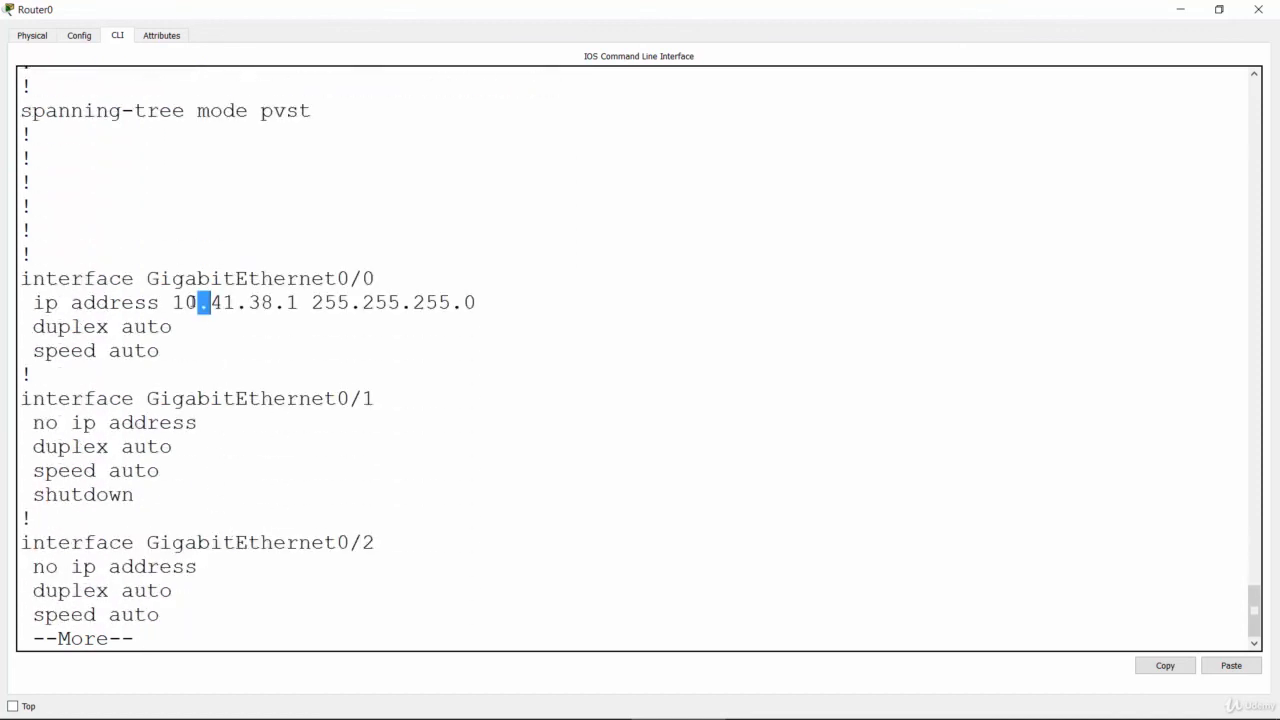
double_click(279, 302)
left_click(310, 302)
double_click(310, 299)
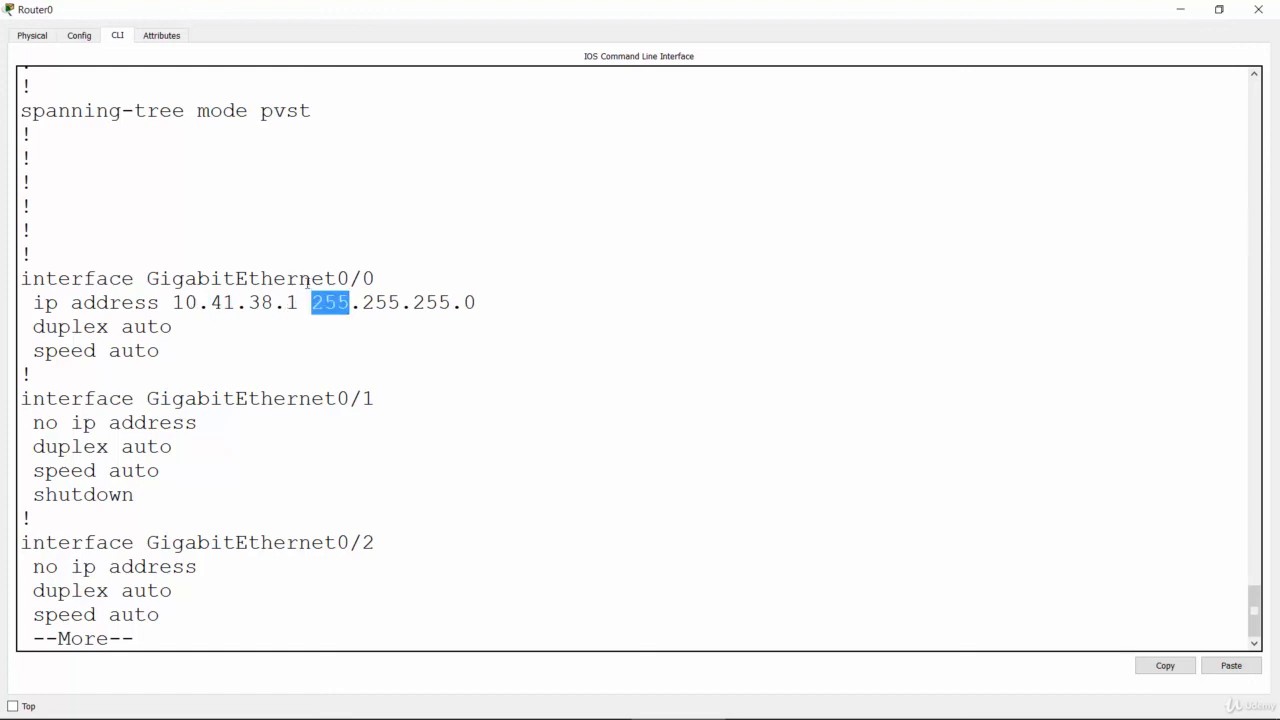
left_click(279, 446)
Step: Page on to the end of Madrid's running configuration and highlight the encrypted password under "line vty 0 4"
key("space")
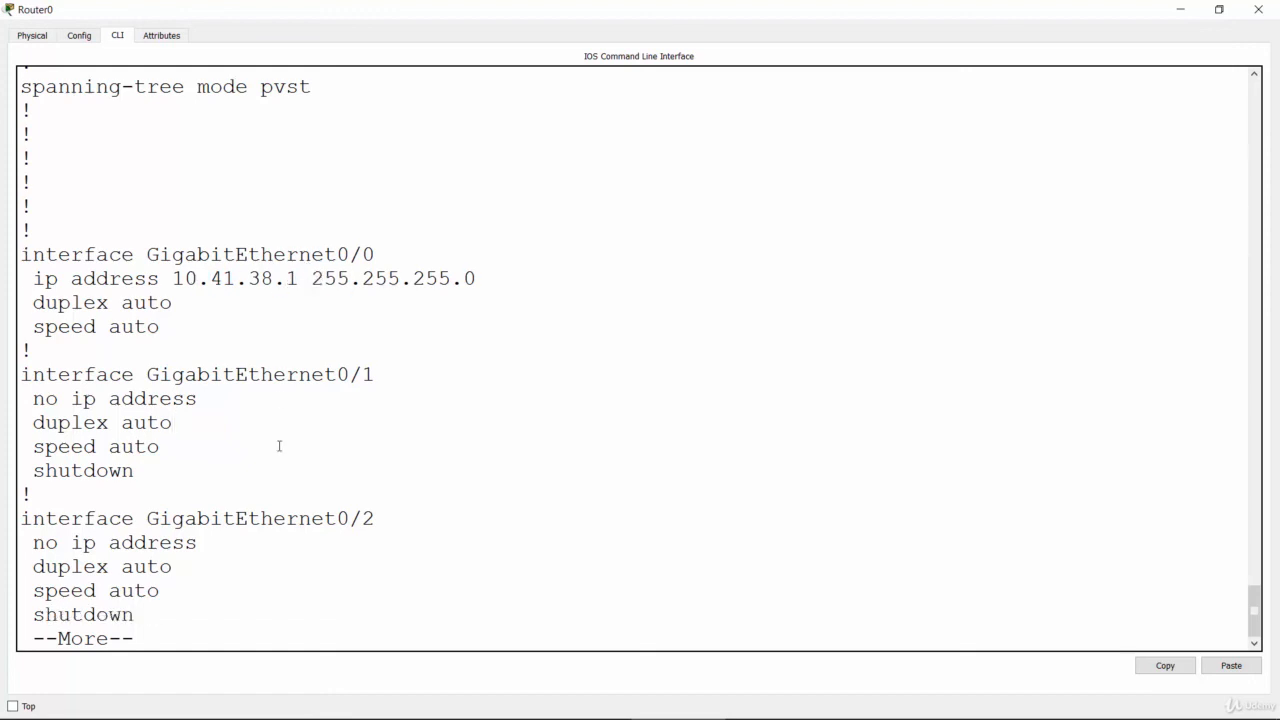
key("Return")
key("Return")
key("Return")
key("Return")
key("Return")
key("Return")
key("Return")
key("Return")
key("Return")
key("Return")
key("Return")
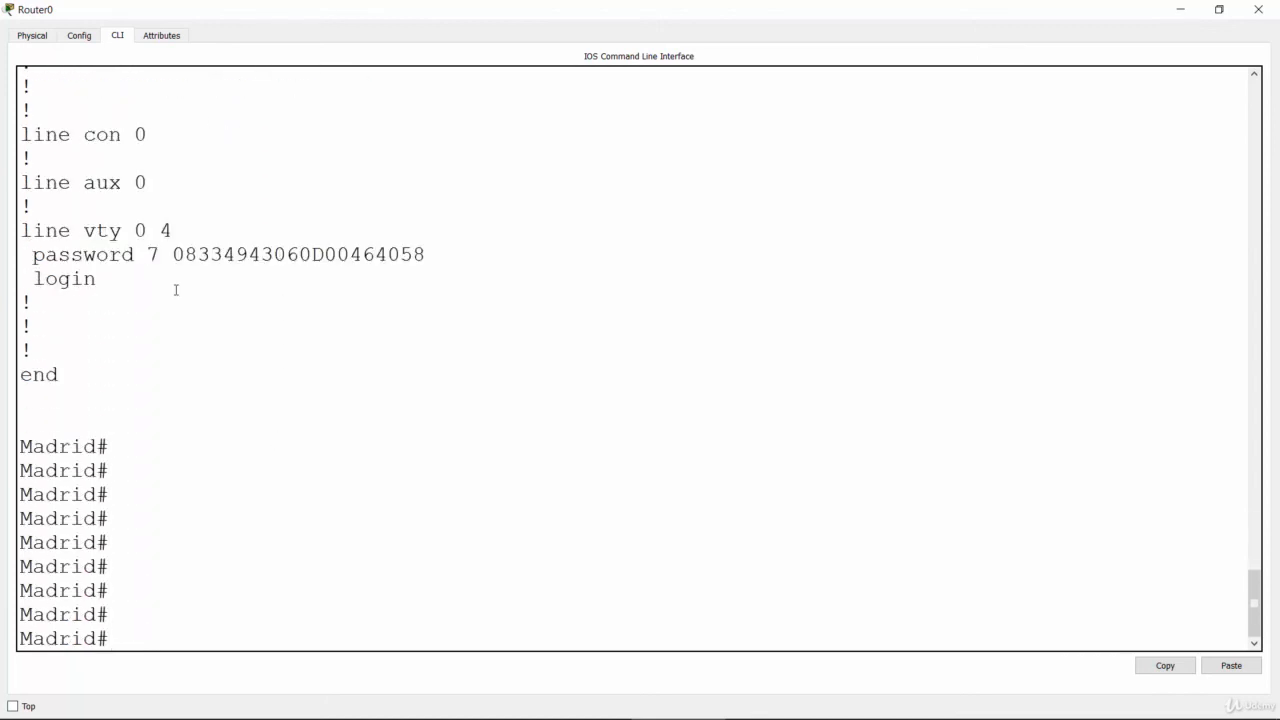
left_click_drag(172, 259, 436, 257)
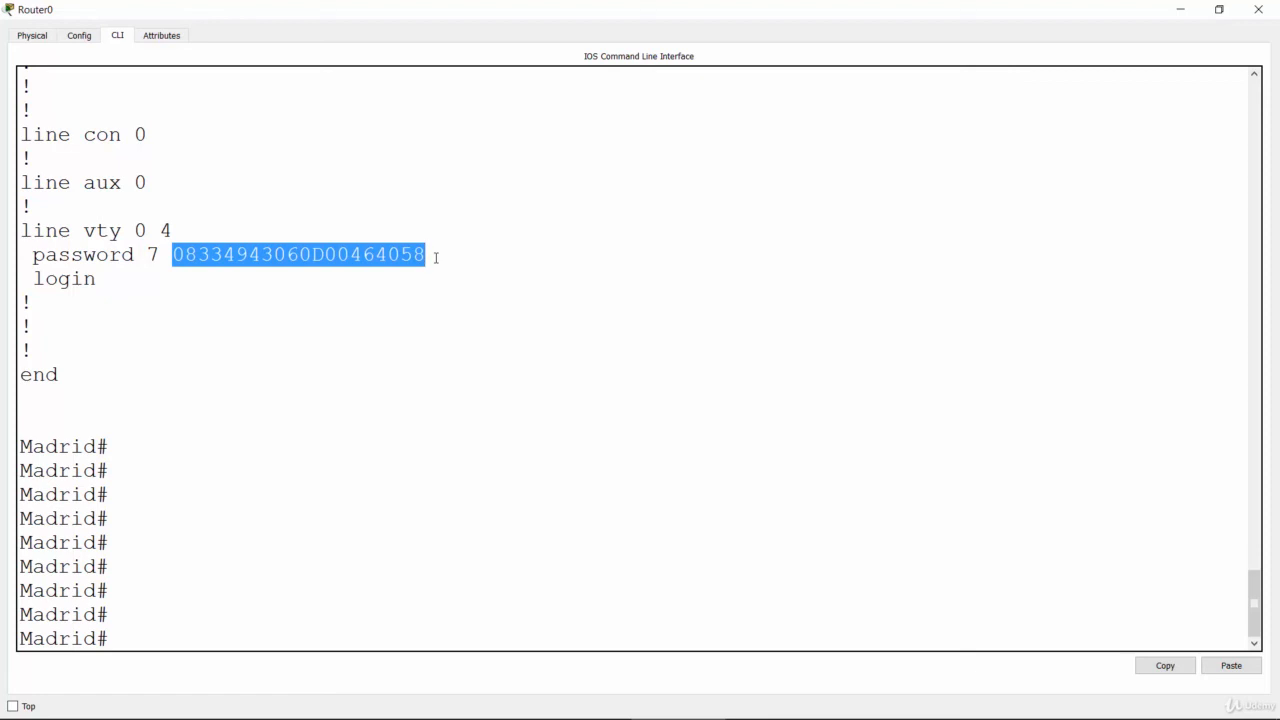
triple_click(308, 254)
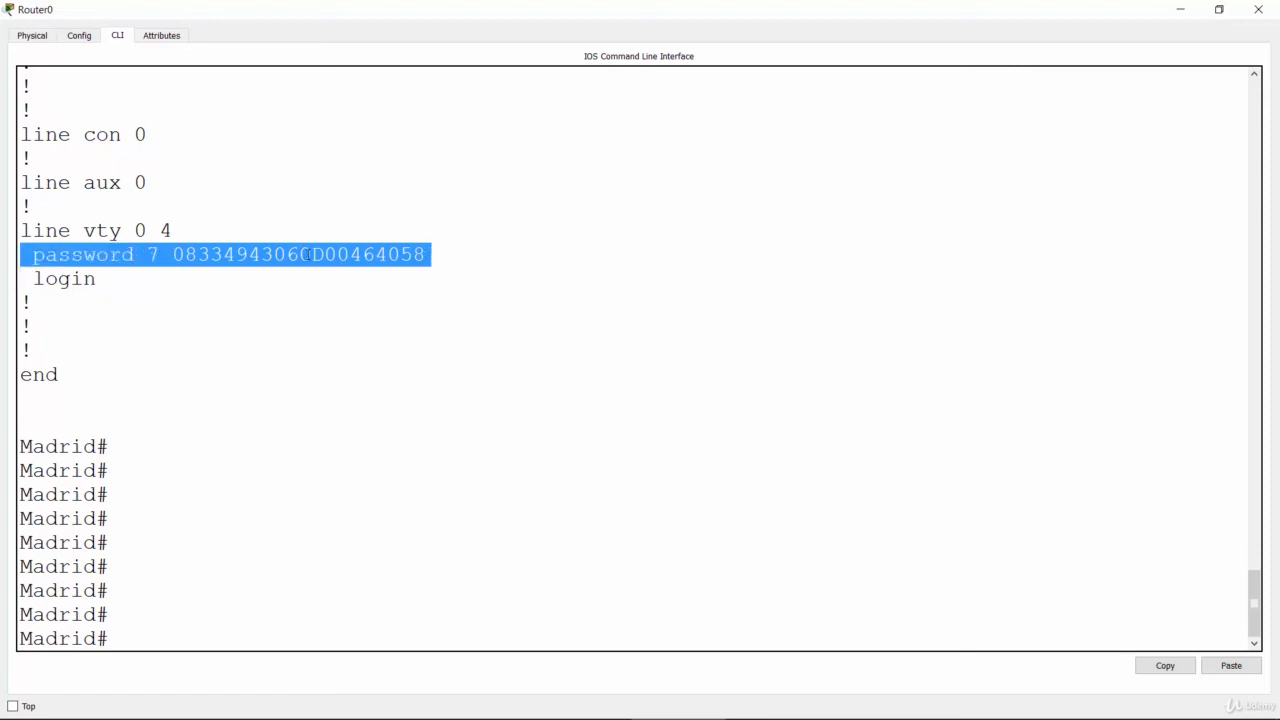
double_click(308, 254)
Step: Switch to the PowerPoint slide show with the Basic Router Configuration Lab task list
key("alt+Tab")
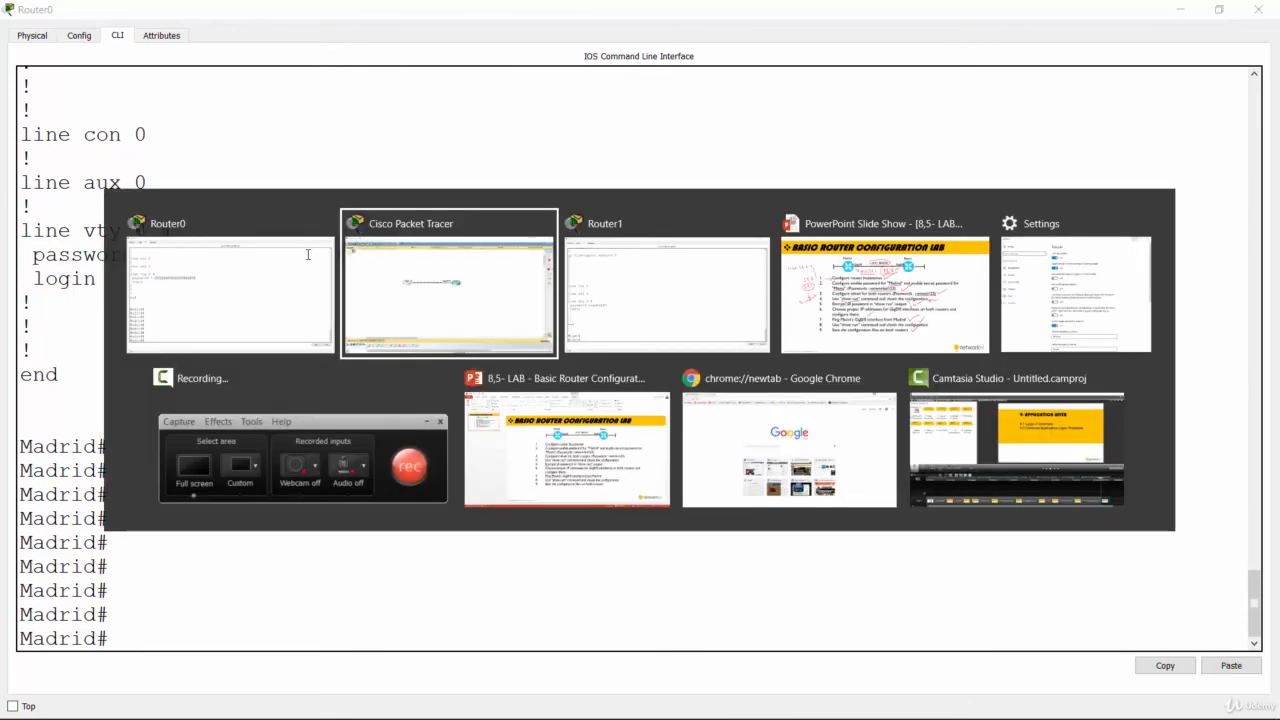
left_click(838, 285)
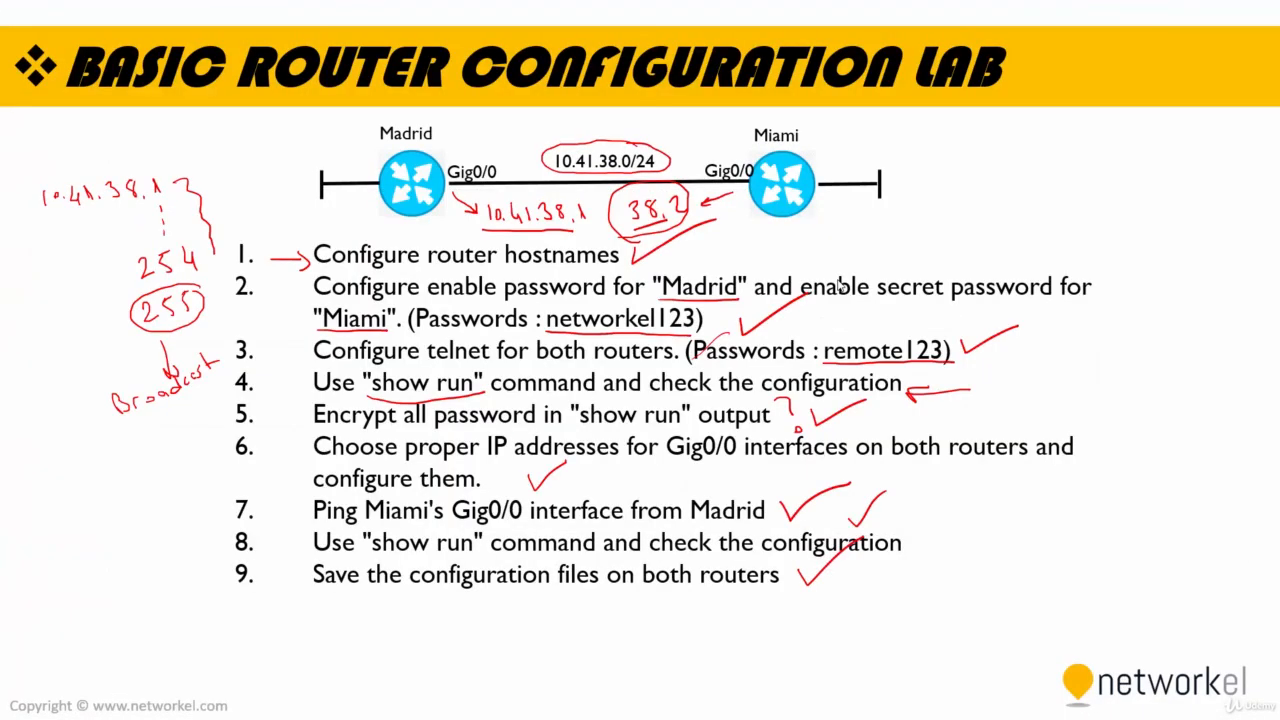